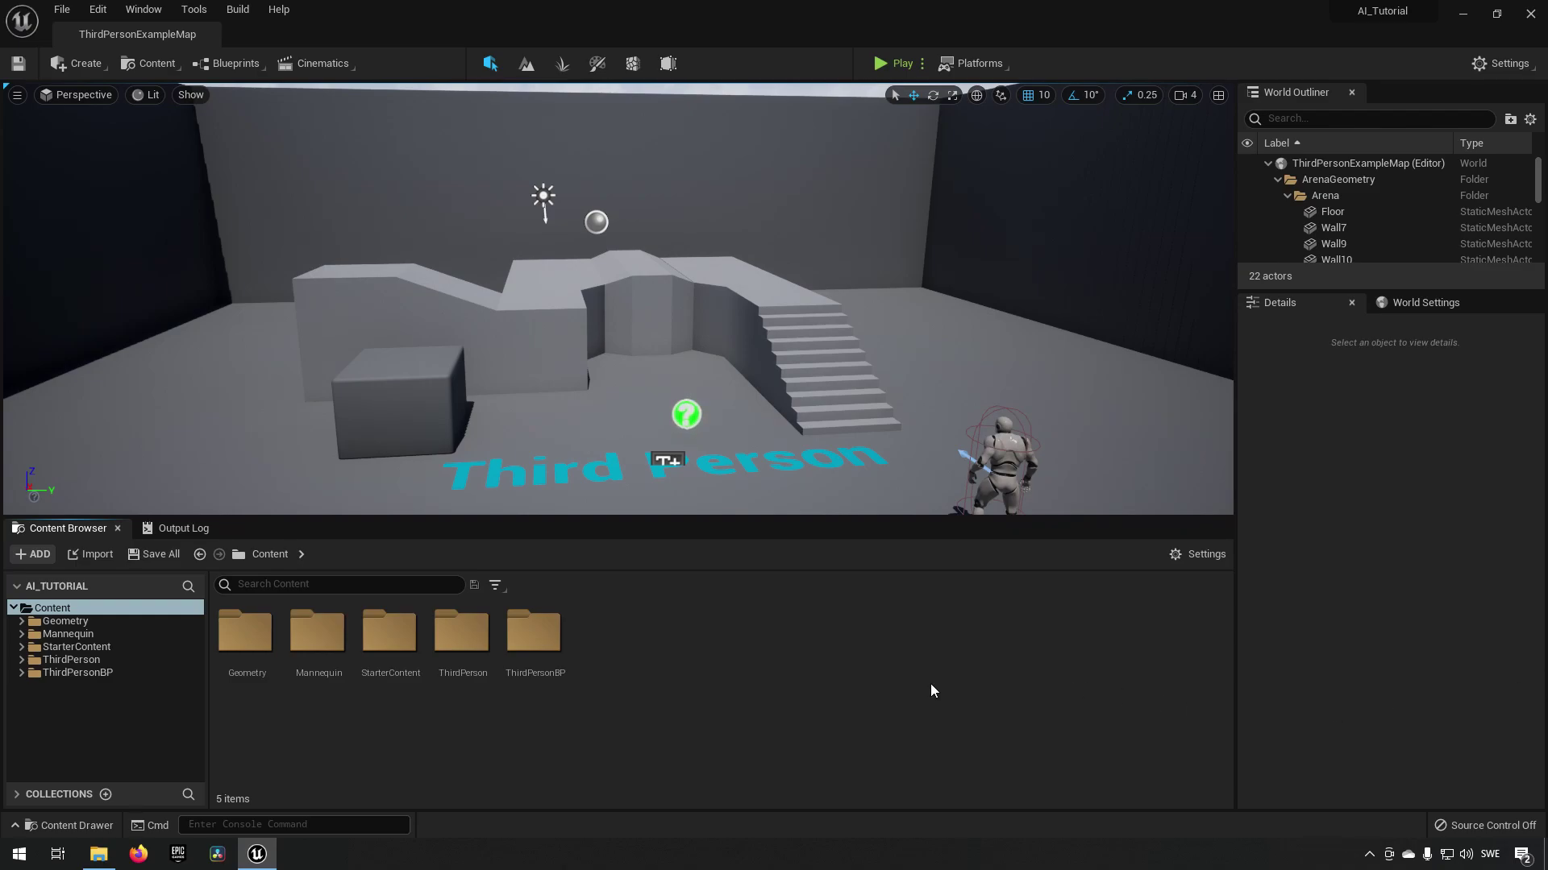
- Create a folder named Blueprints in the Content folder and open it
right_click(779, 675)
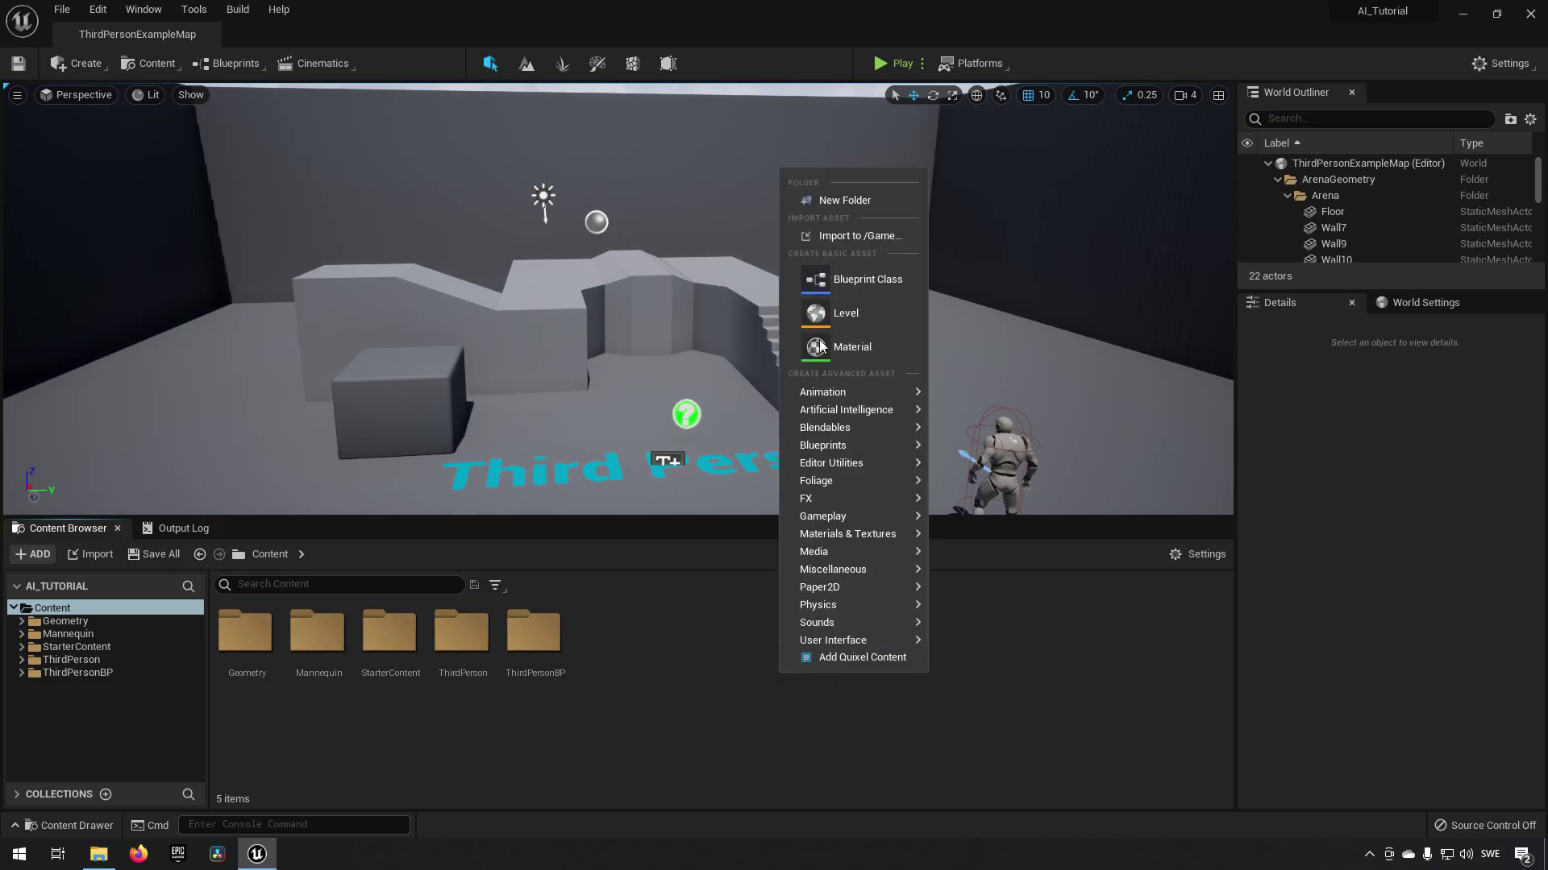
click(844, 200)
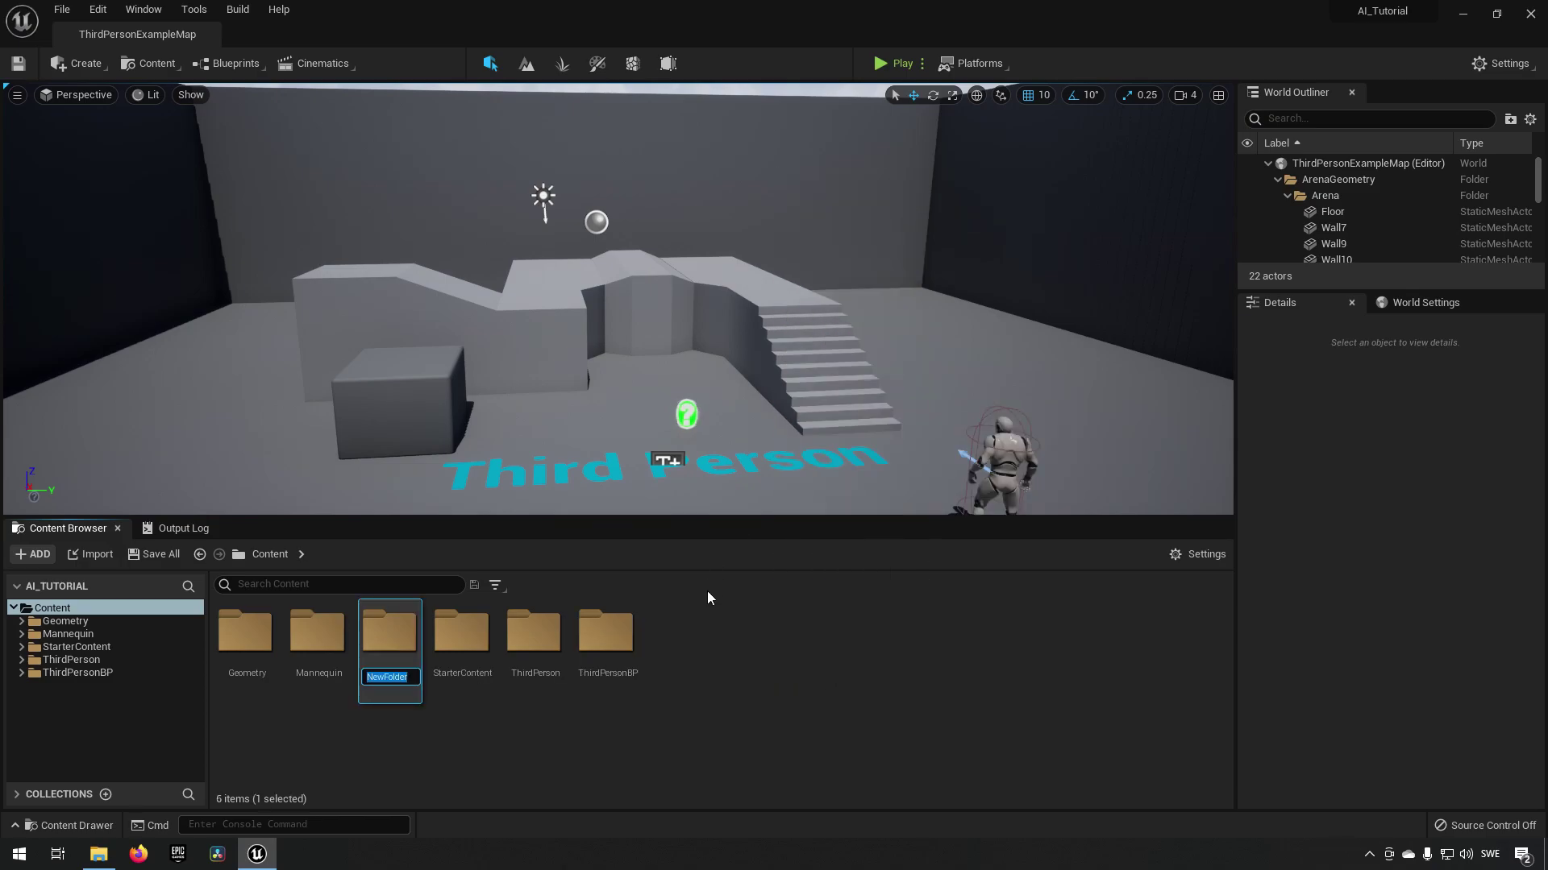
text(Blueprints)
key(Return)
key(Return)
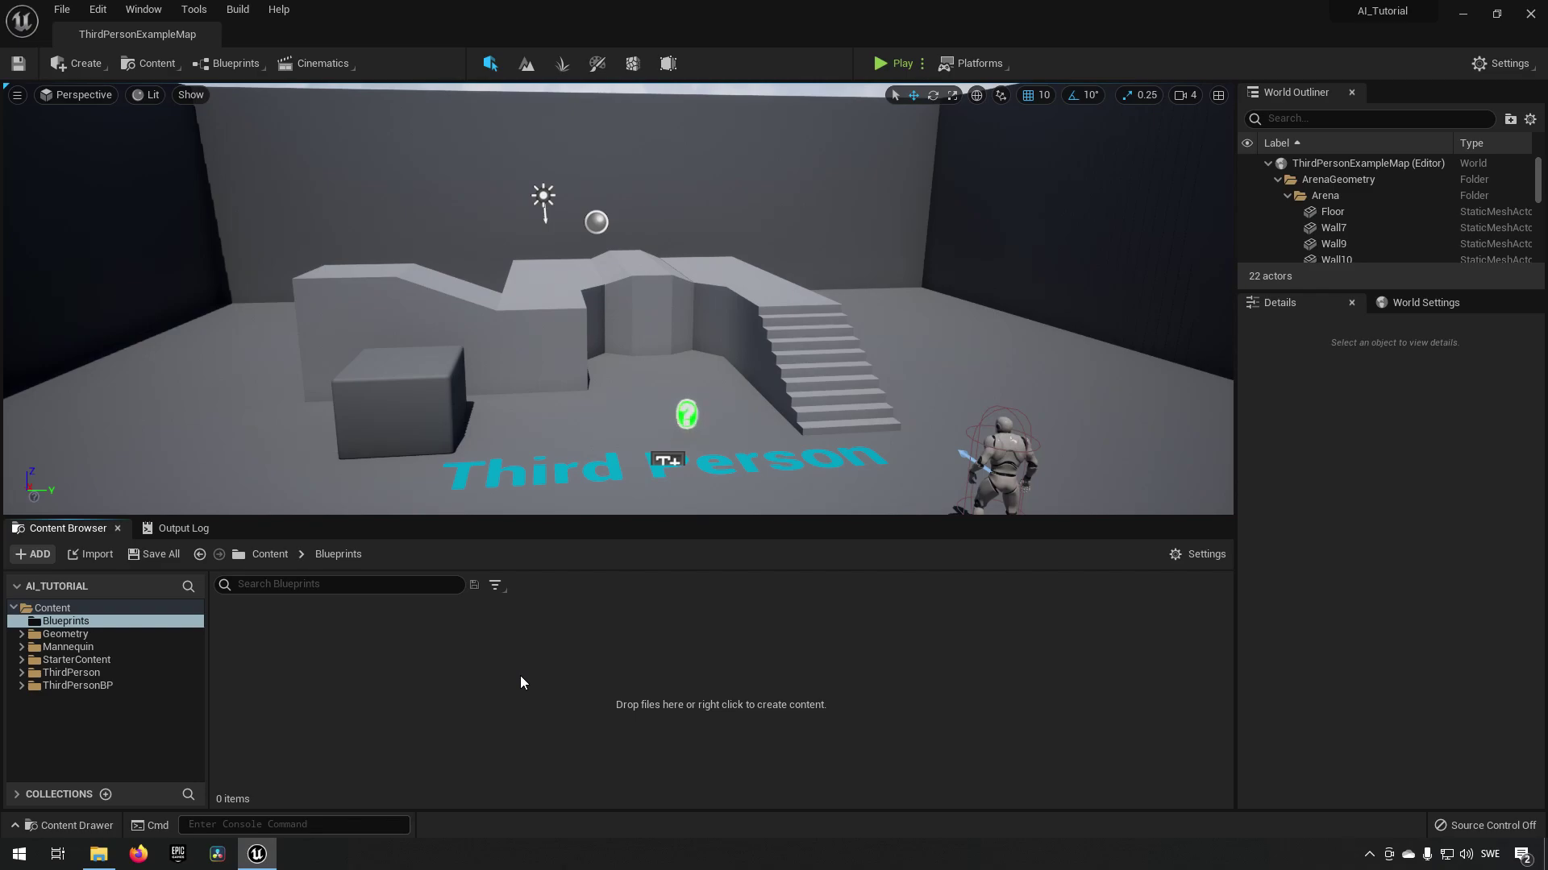
- Add a Nav Mesh Bounds Volume to the level
drag(732, 474, 732, 266)
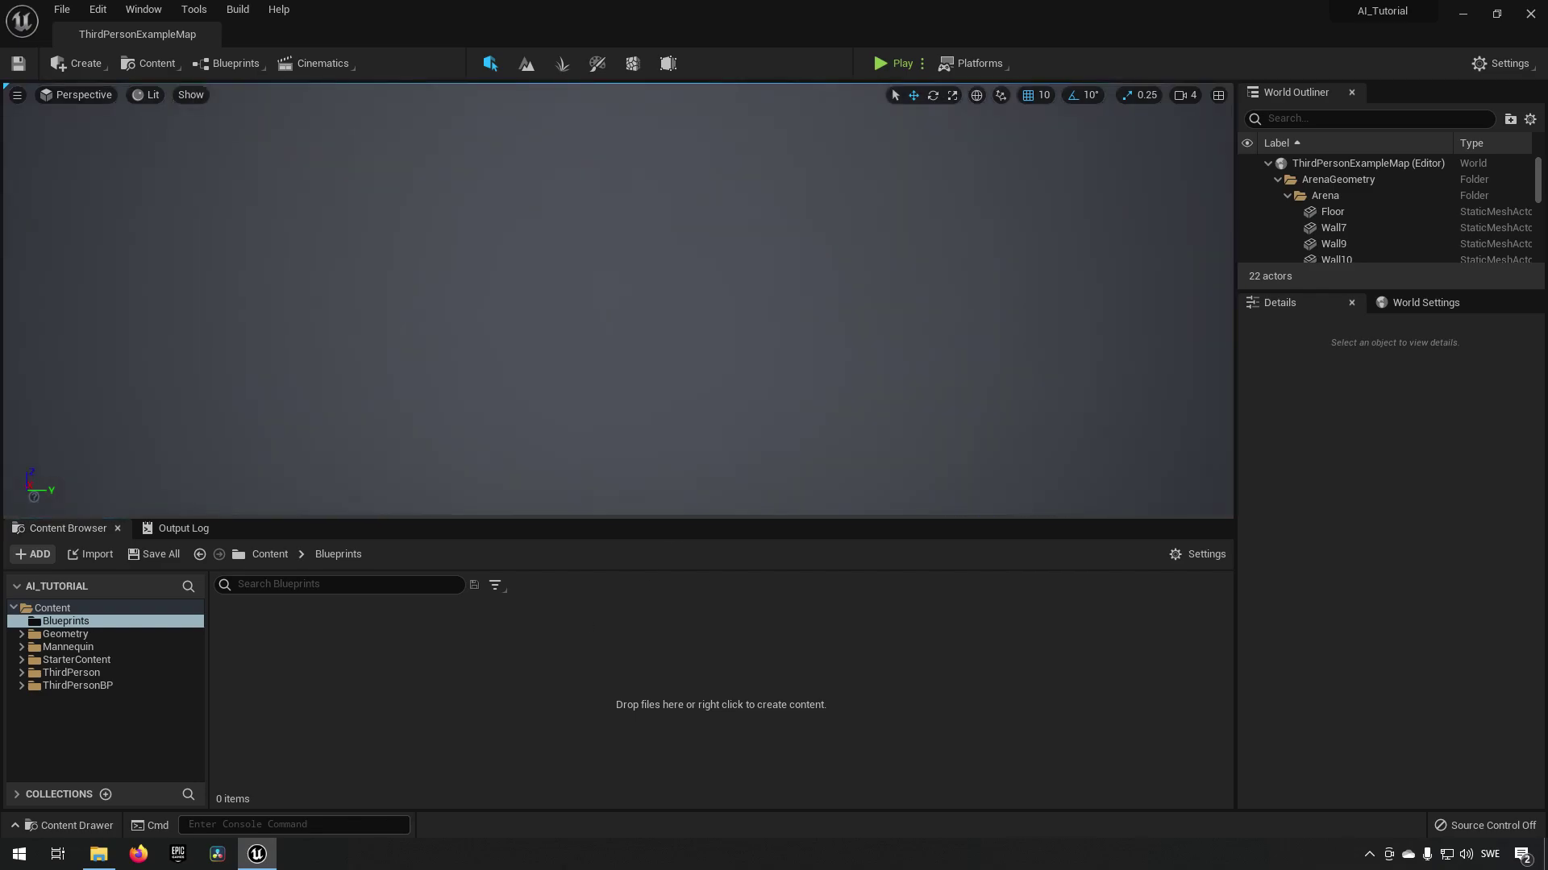
key(s)
right_drag(852, 360, 896, 444)
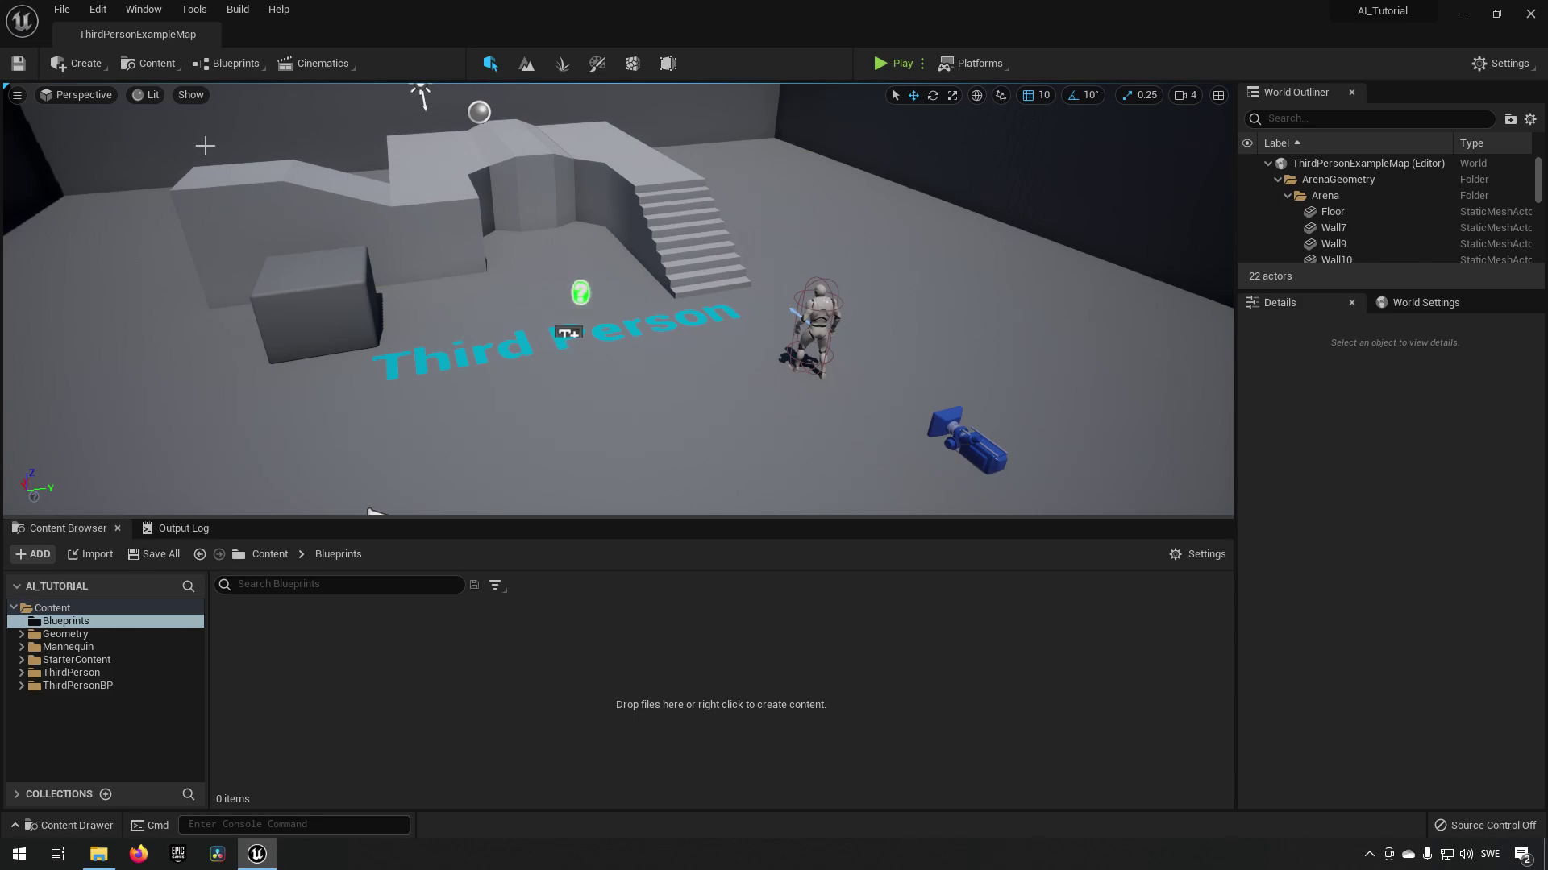
click(103, 69)
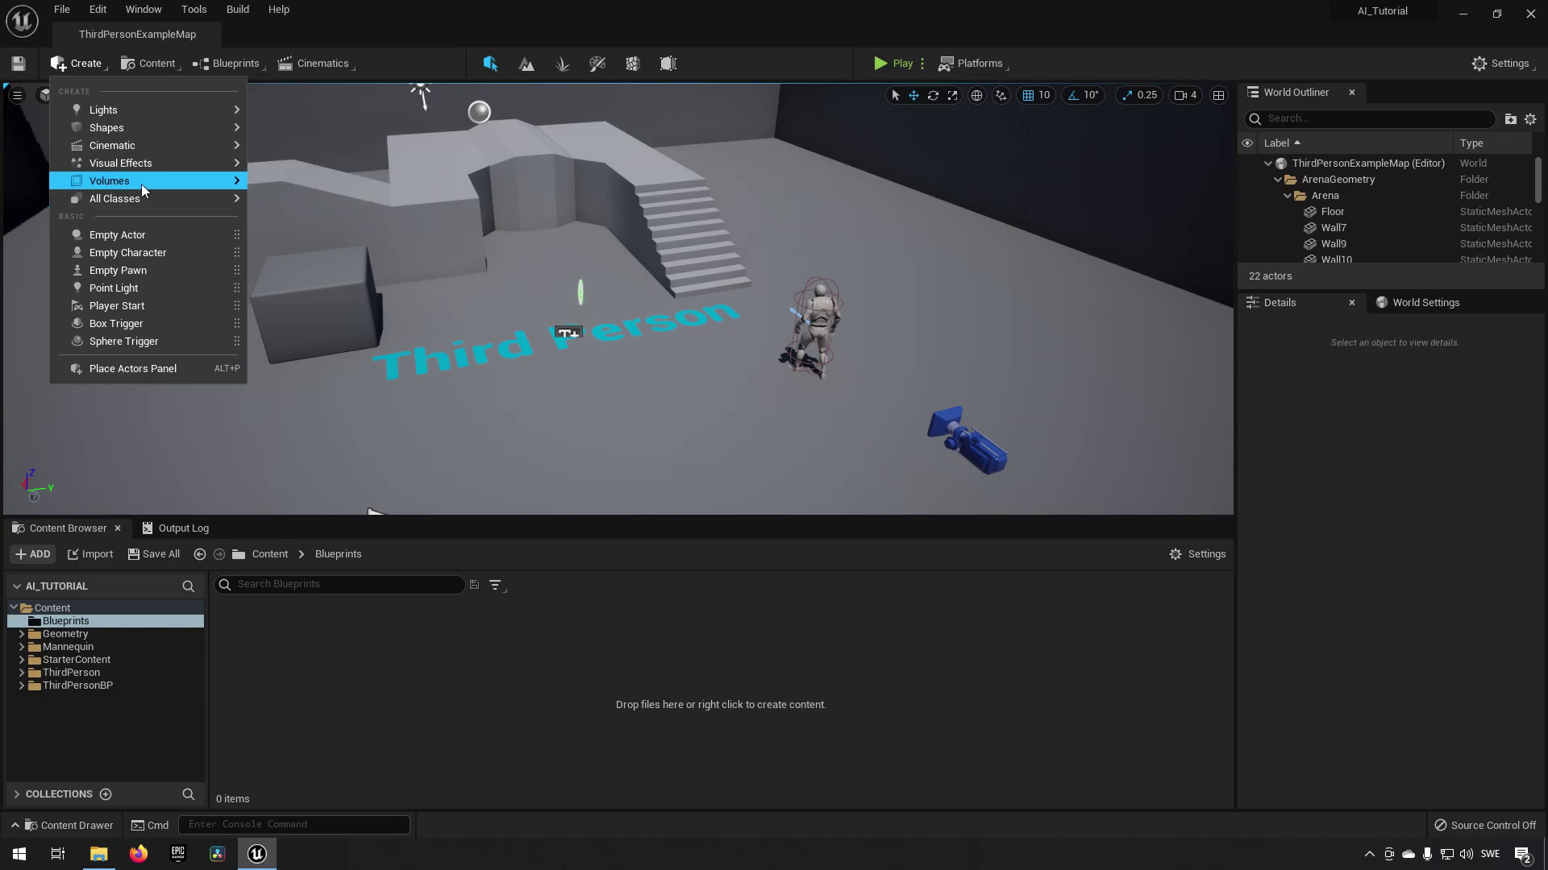
mouse_move(141, 184)
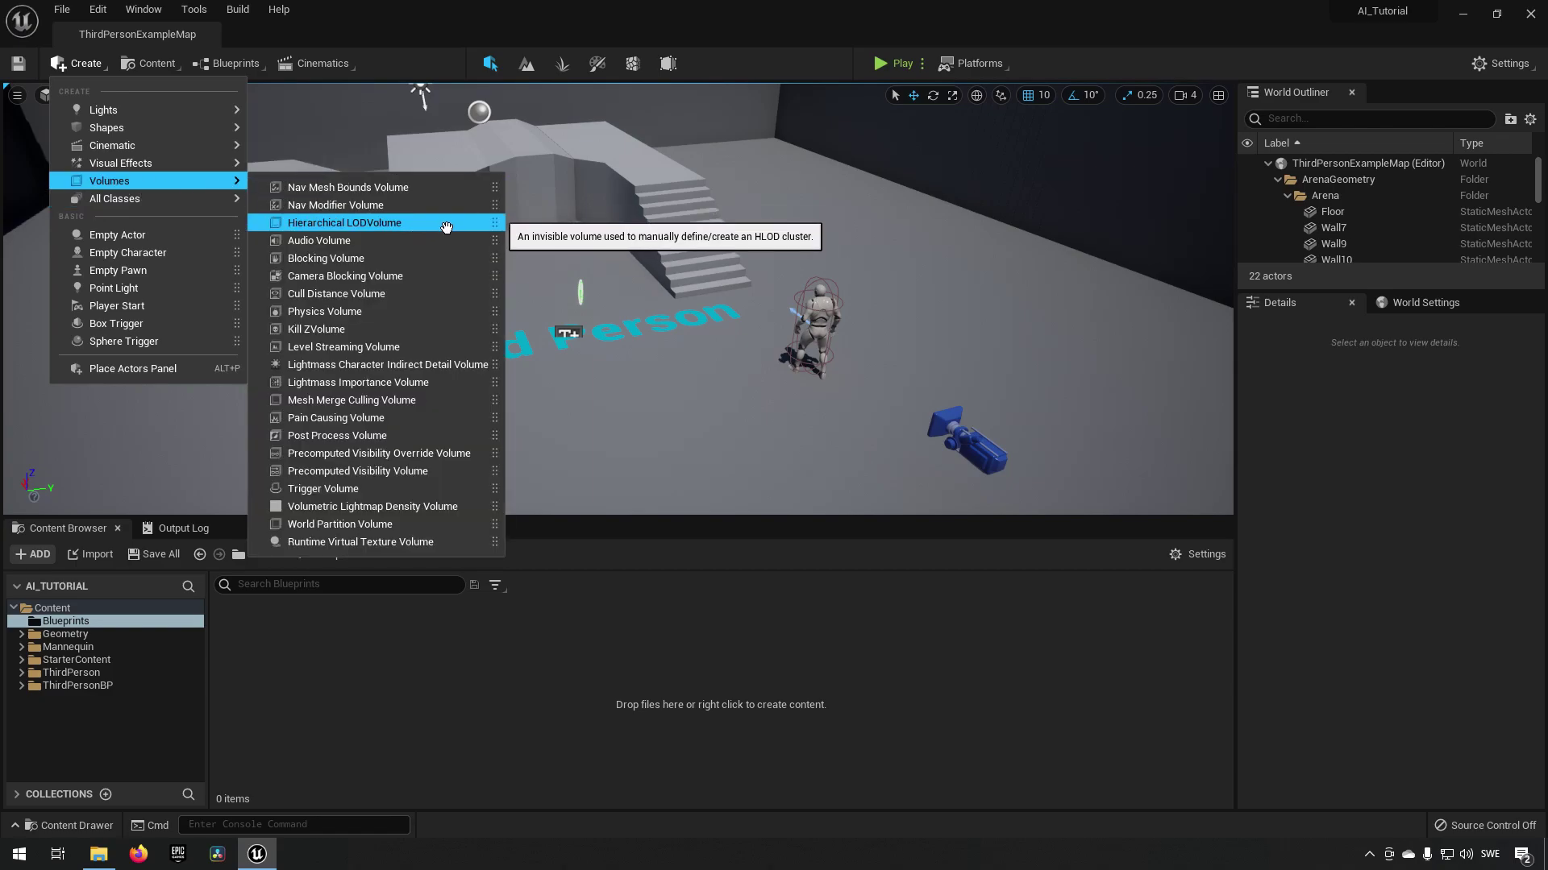
click(460, 201)
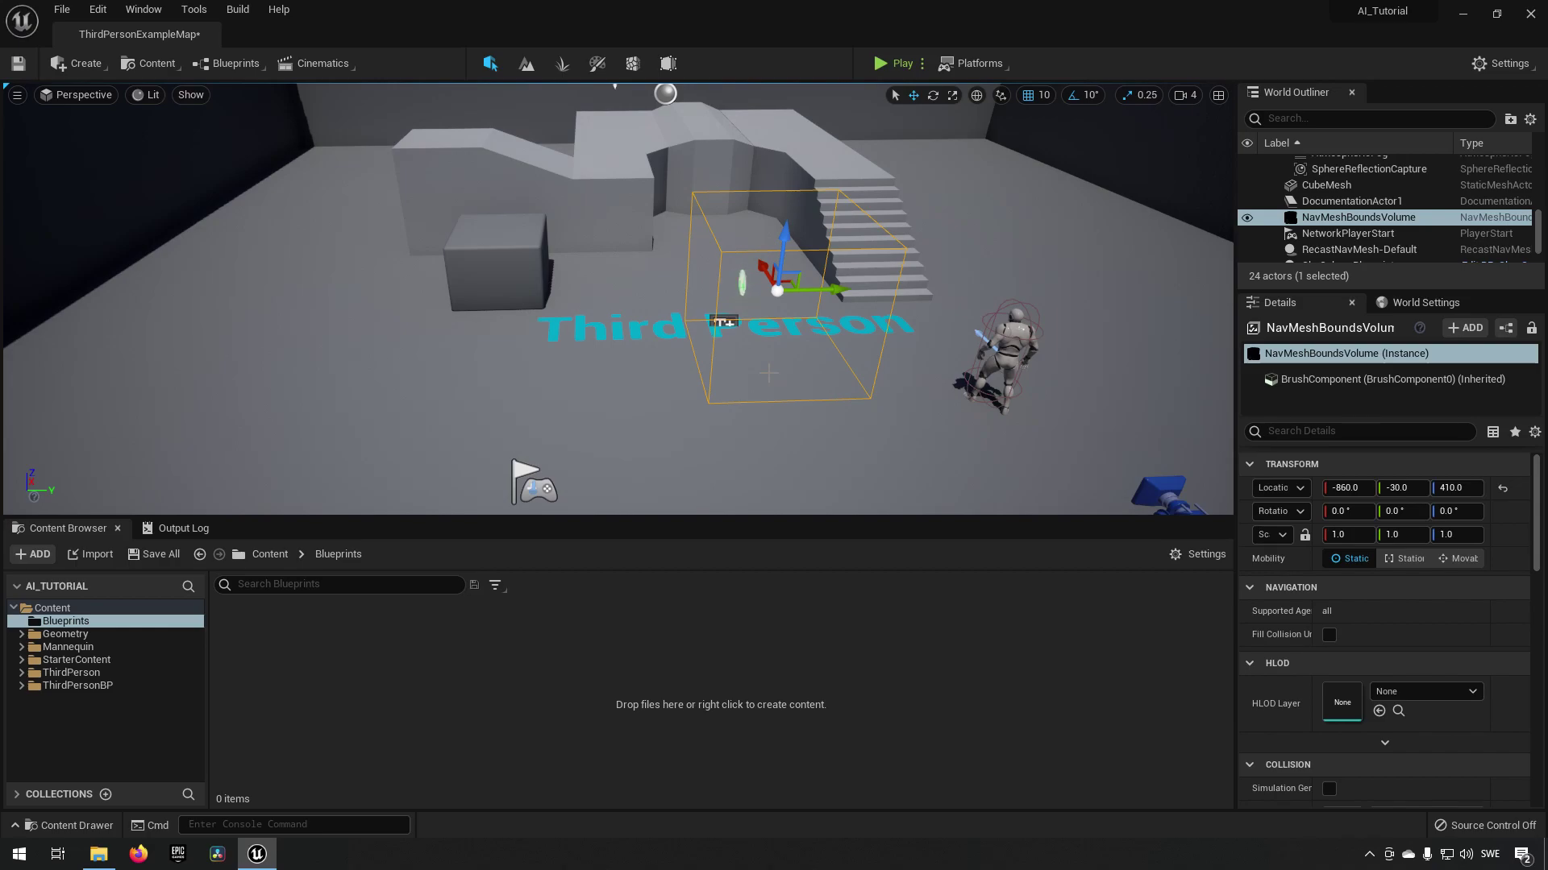
- Set the NavMeshBoundsVolume's scale to 30 on X, 30 on Y and 10 on Z
click(1355, 536)
key(Tab)
key(Tab)
text(10)
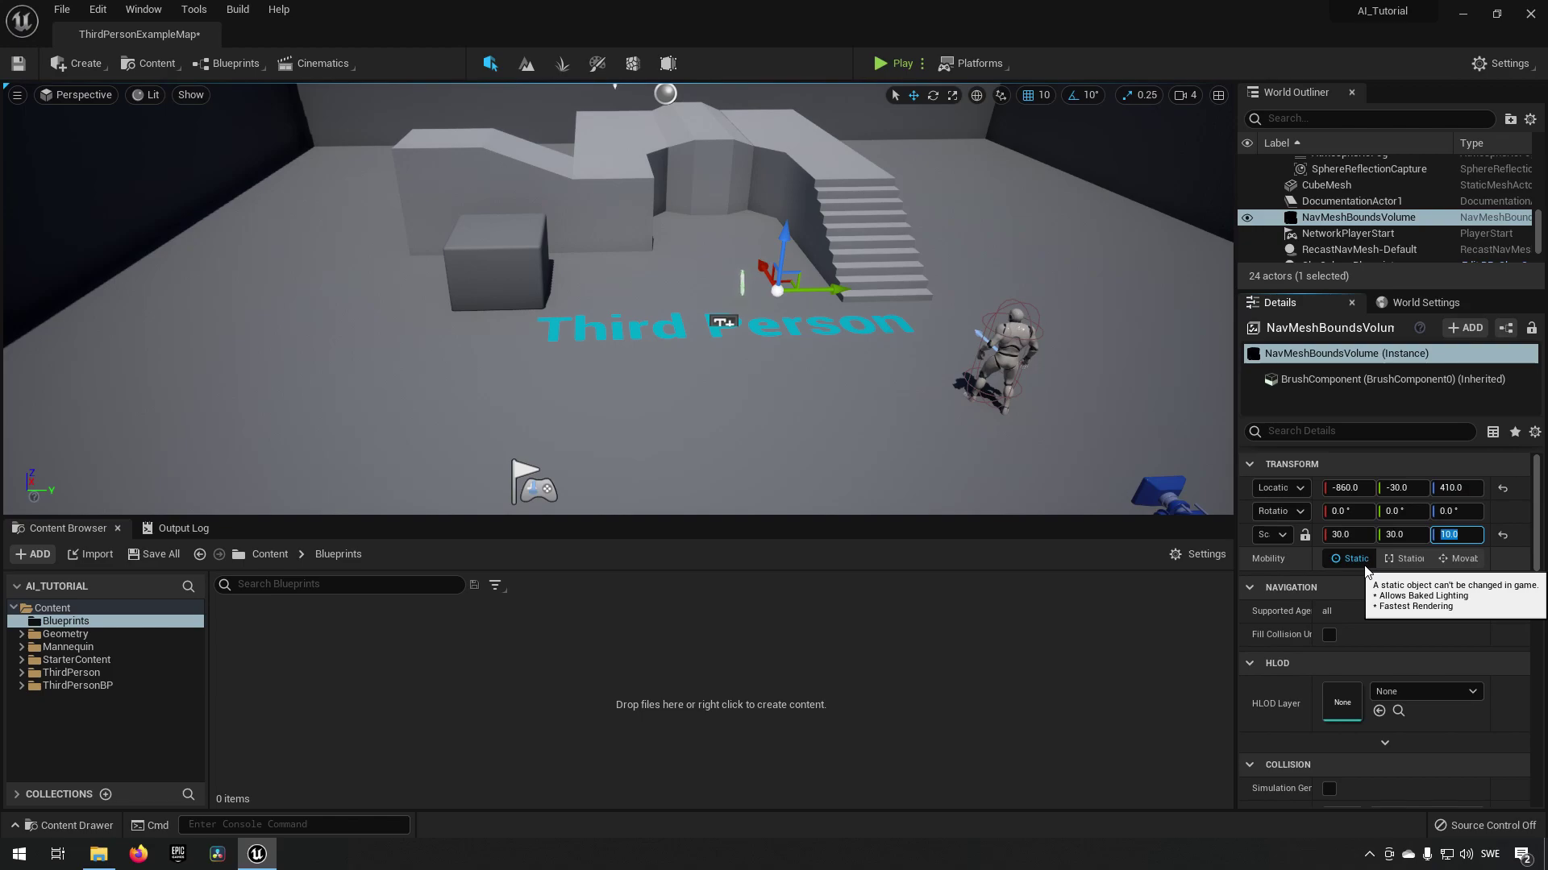
key(Return)
- Inspect the volume's extent around the arena and show the navigation mesh overlay to examine which surfaces are walkable
key(s)
right_drag(618, 299, 526, 307)
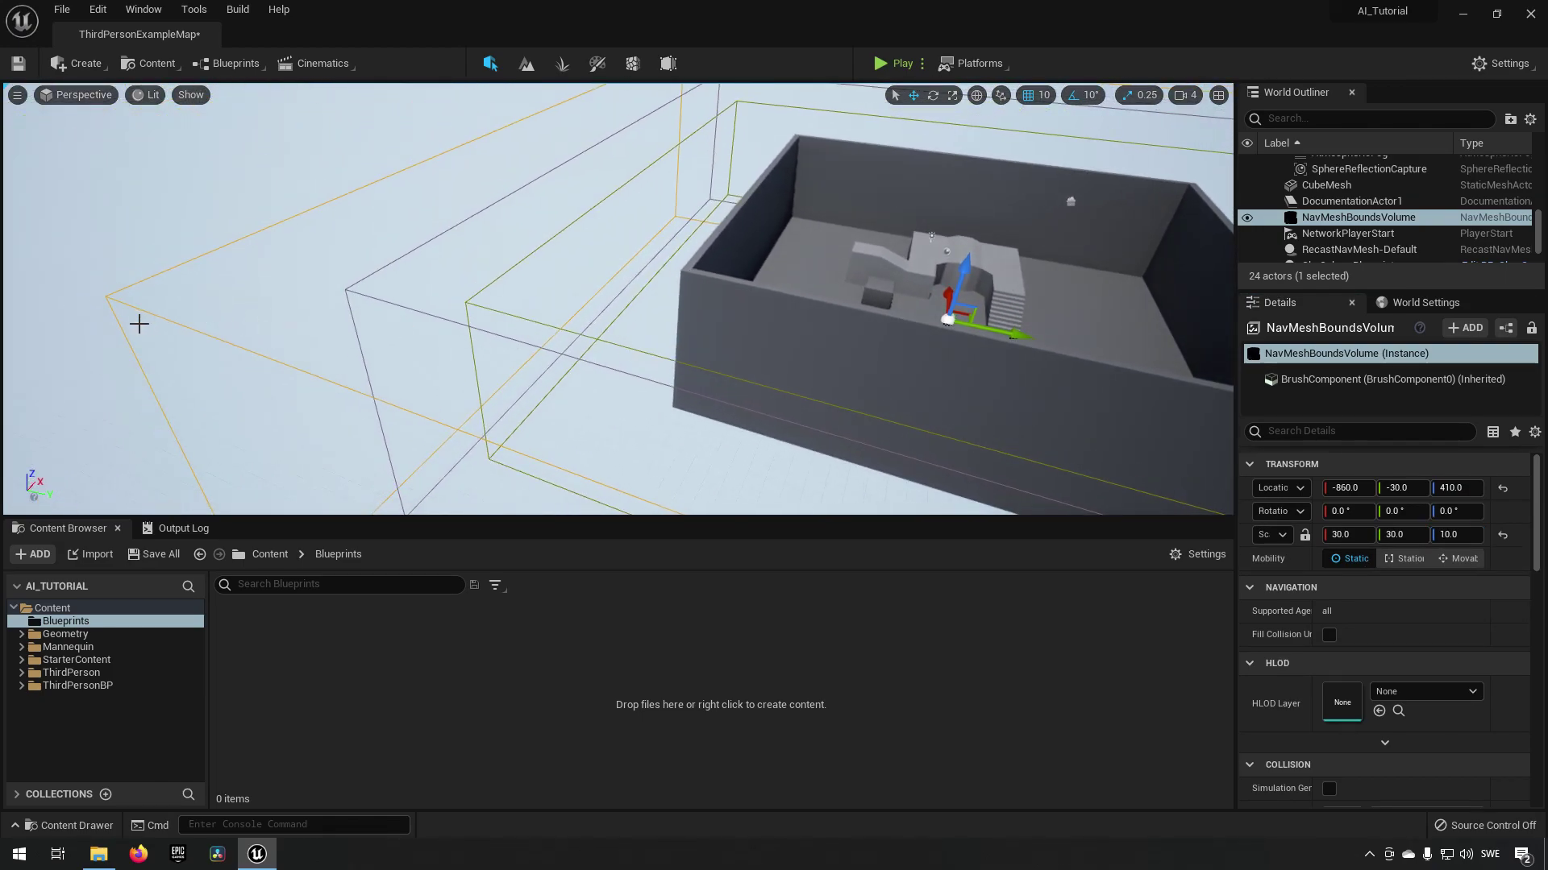
right_drag(552, 179, 754, 173)
right_drag(421, 327, 228, 345)
key(w)
key(w)
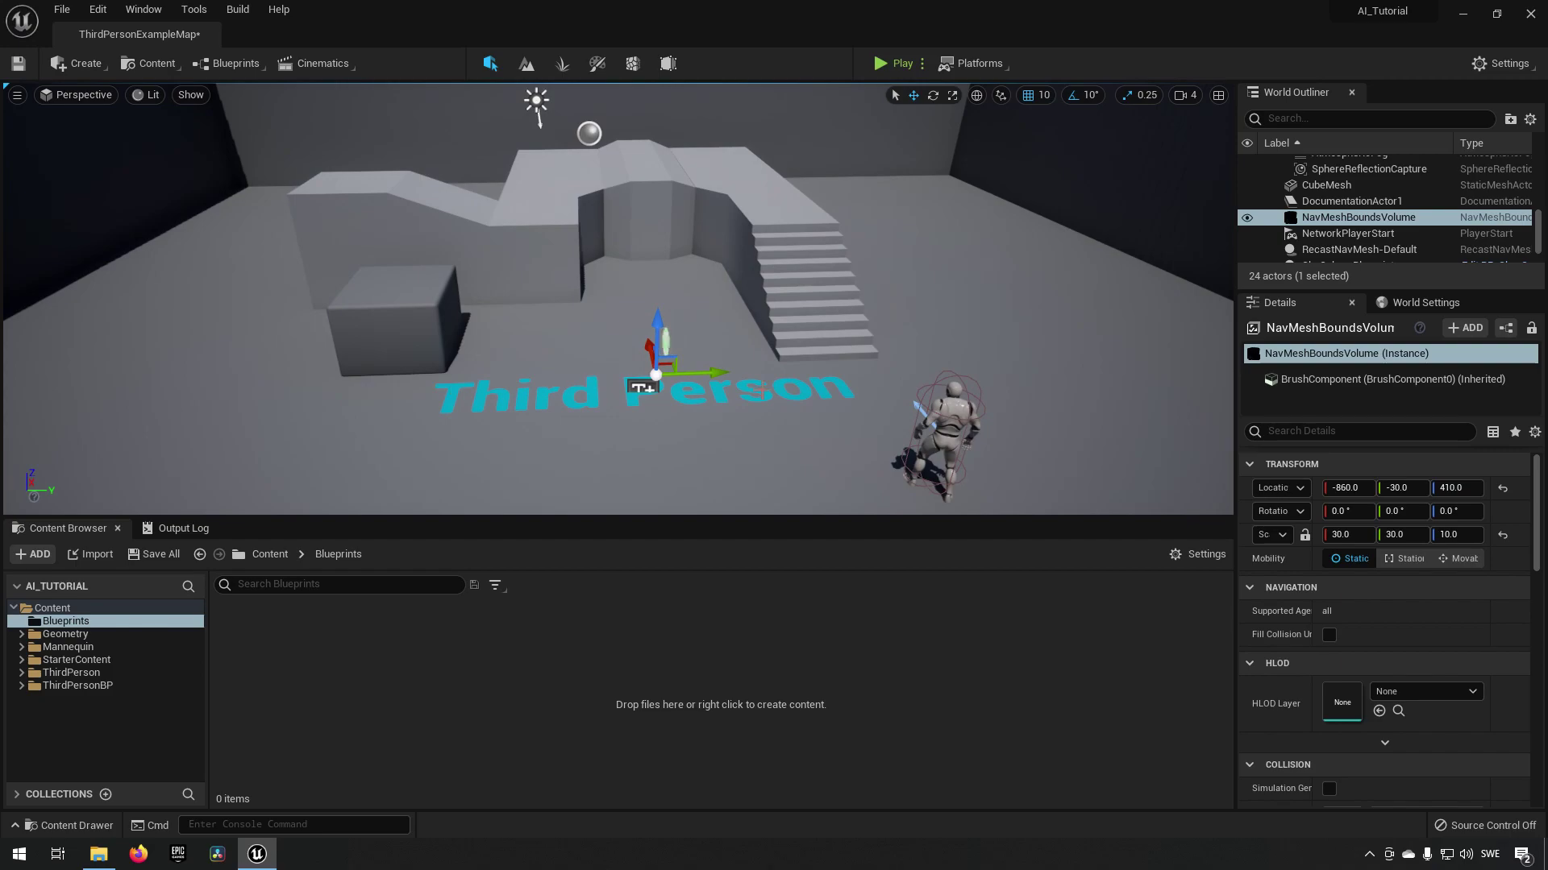
right_click(999, 321)
click(859, 299)
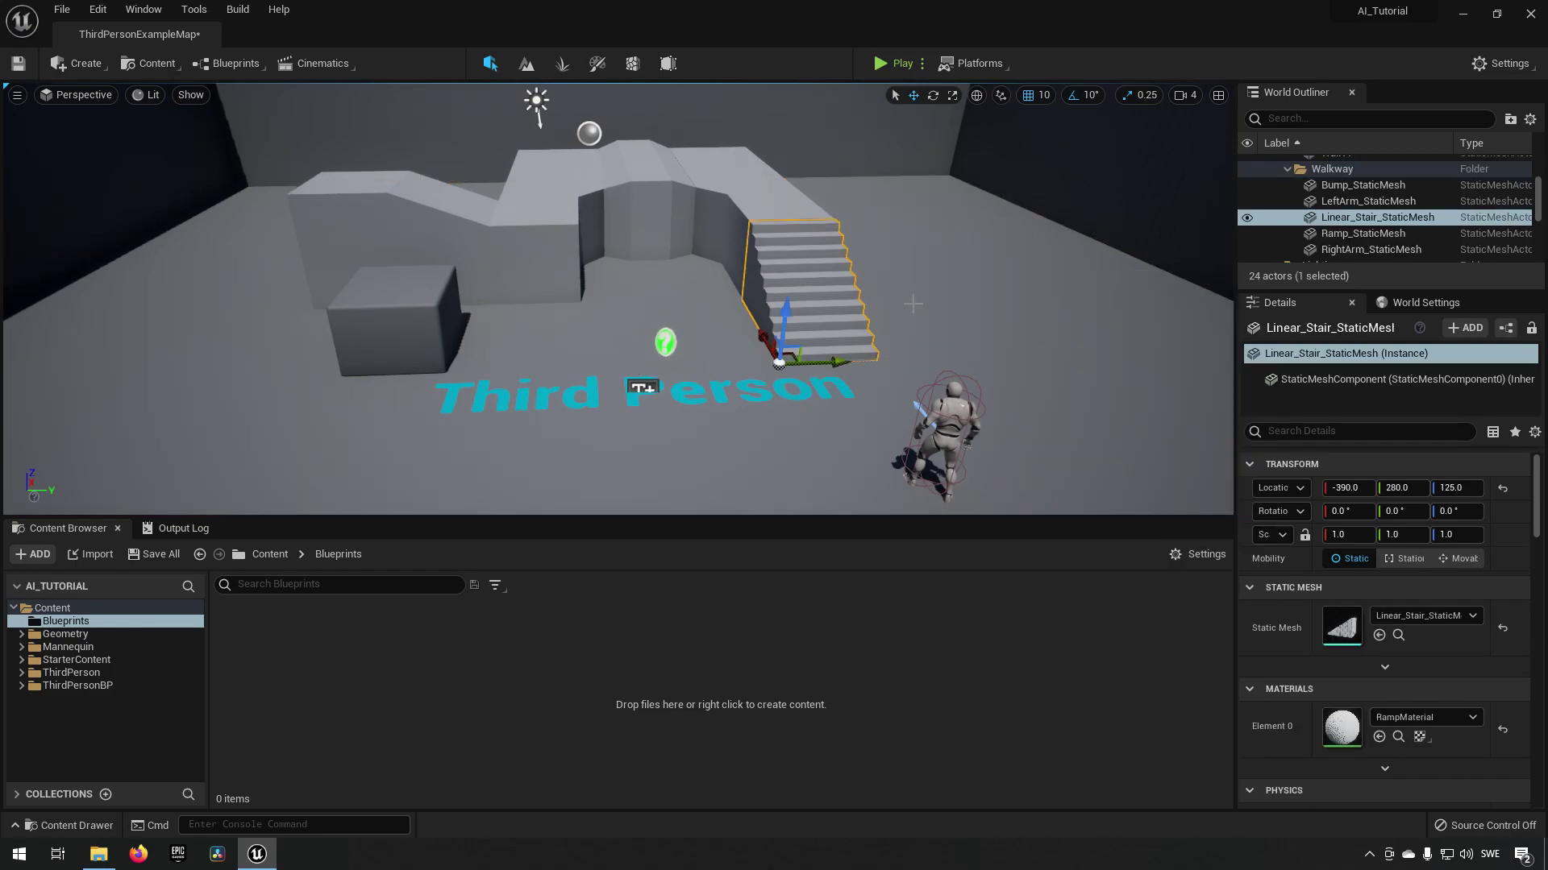
key(p)
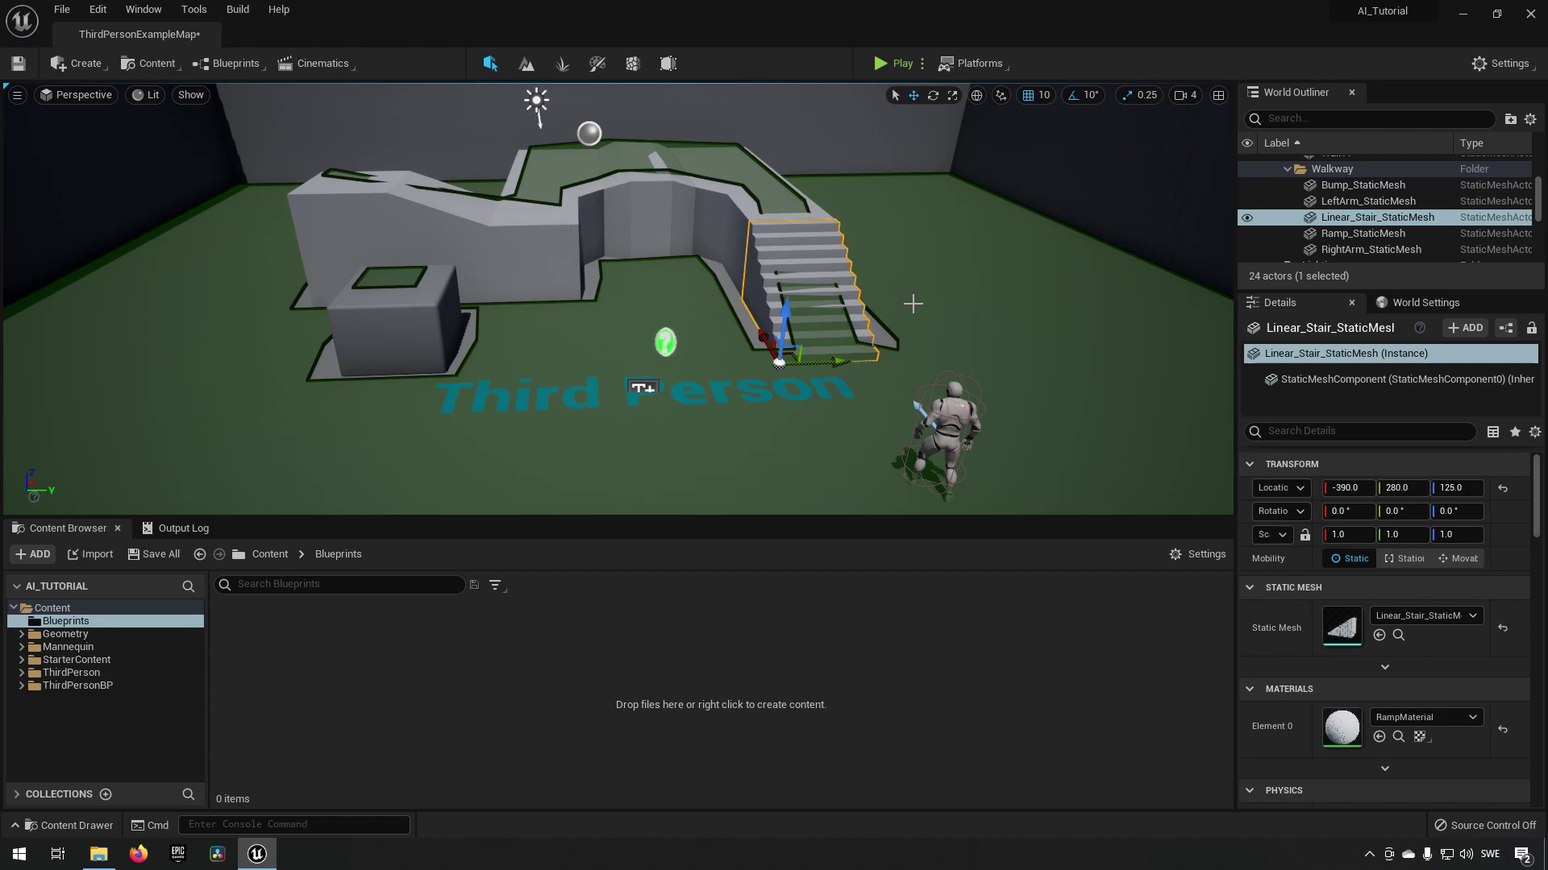
right_drag(913, 303, 194, 294)
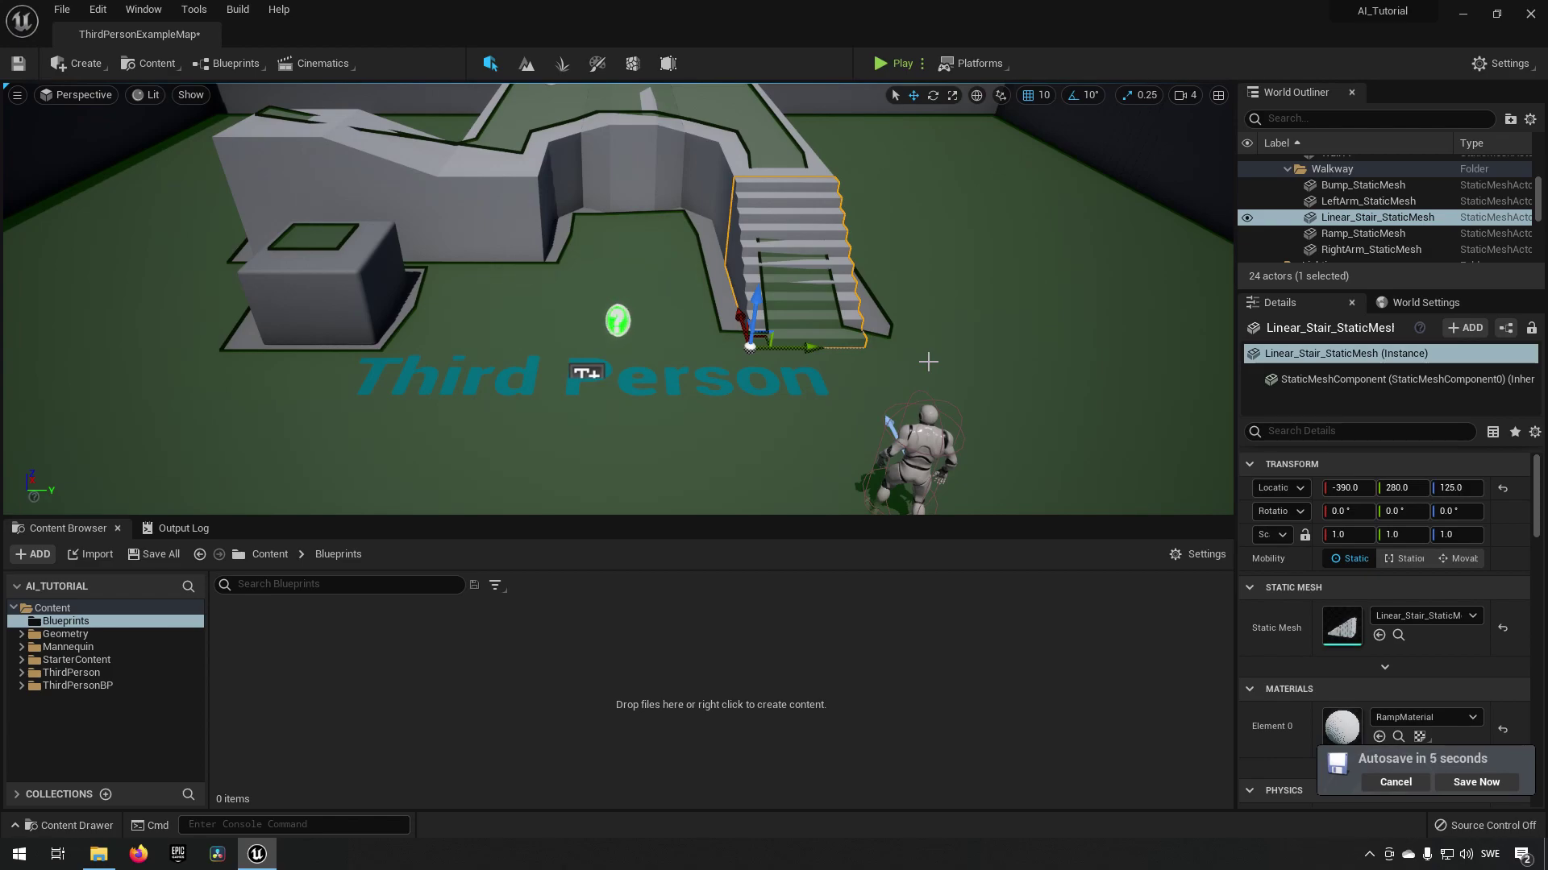
- Run the pending autosave immediately, and briefly play the level before stopping the session
click(1476, 781)
mouse_move(914, 391)
right_down()
mouse_move(896, 435)
mouse_move(916, 388)
mouse_move(943, 384)
mouse_move(914, 391)
right_up()
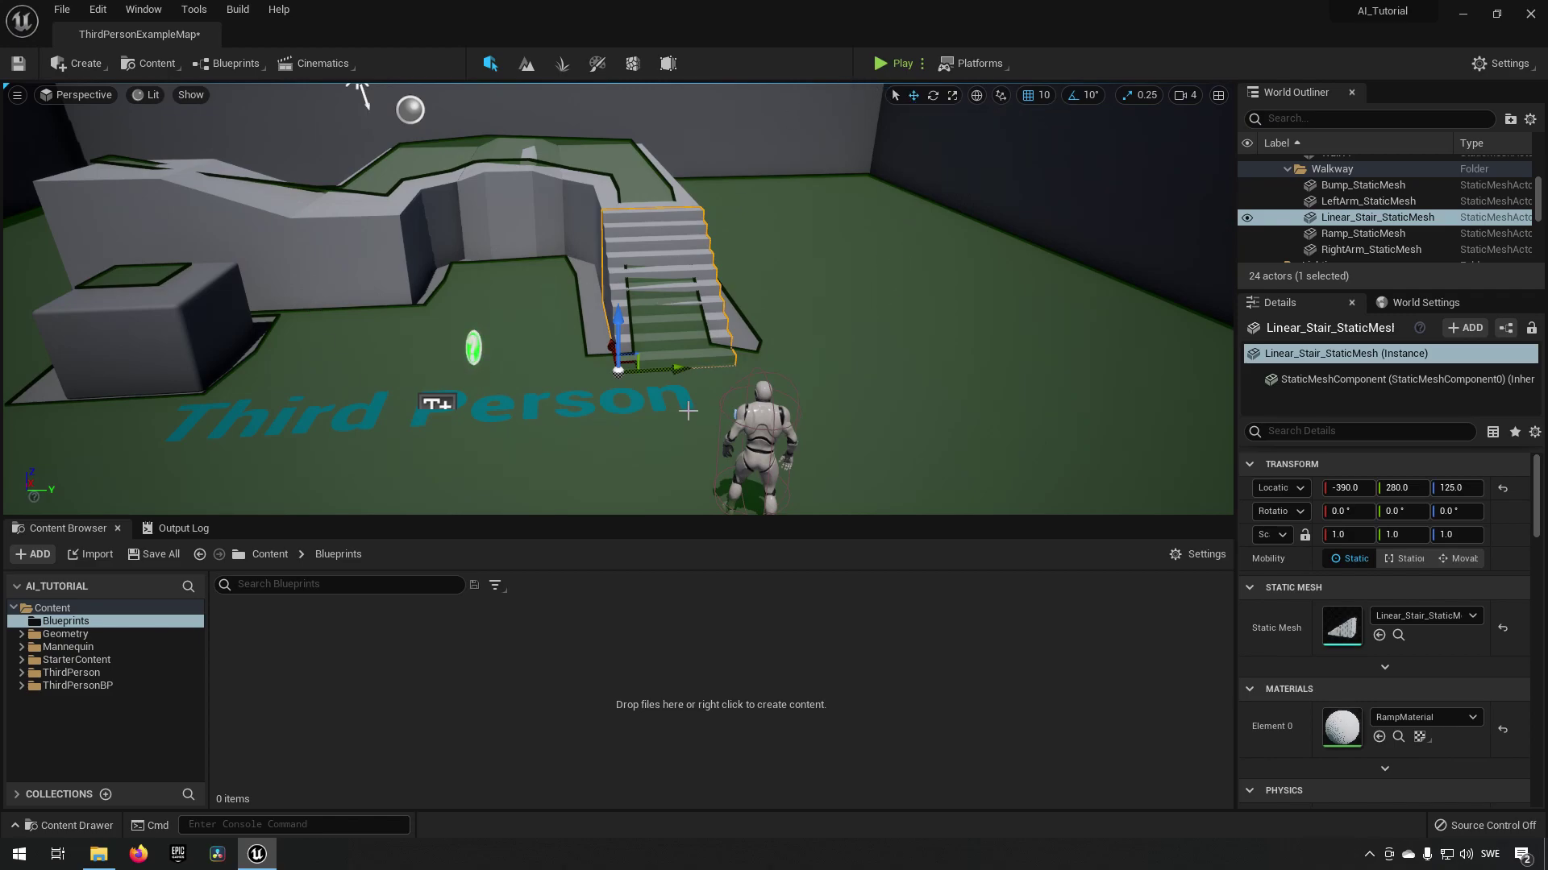
click(888, 63)
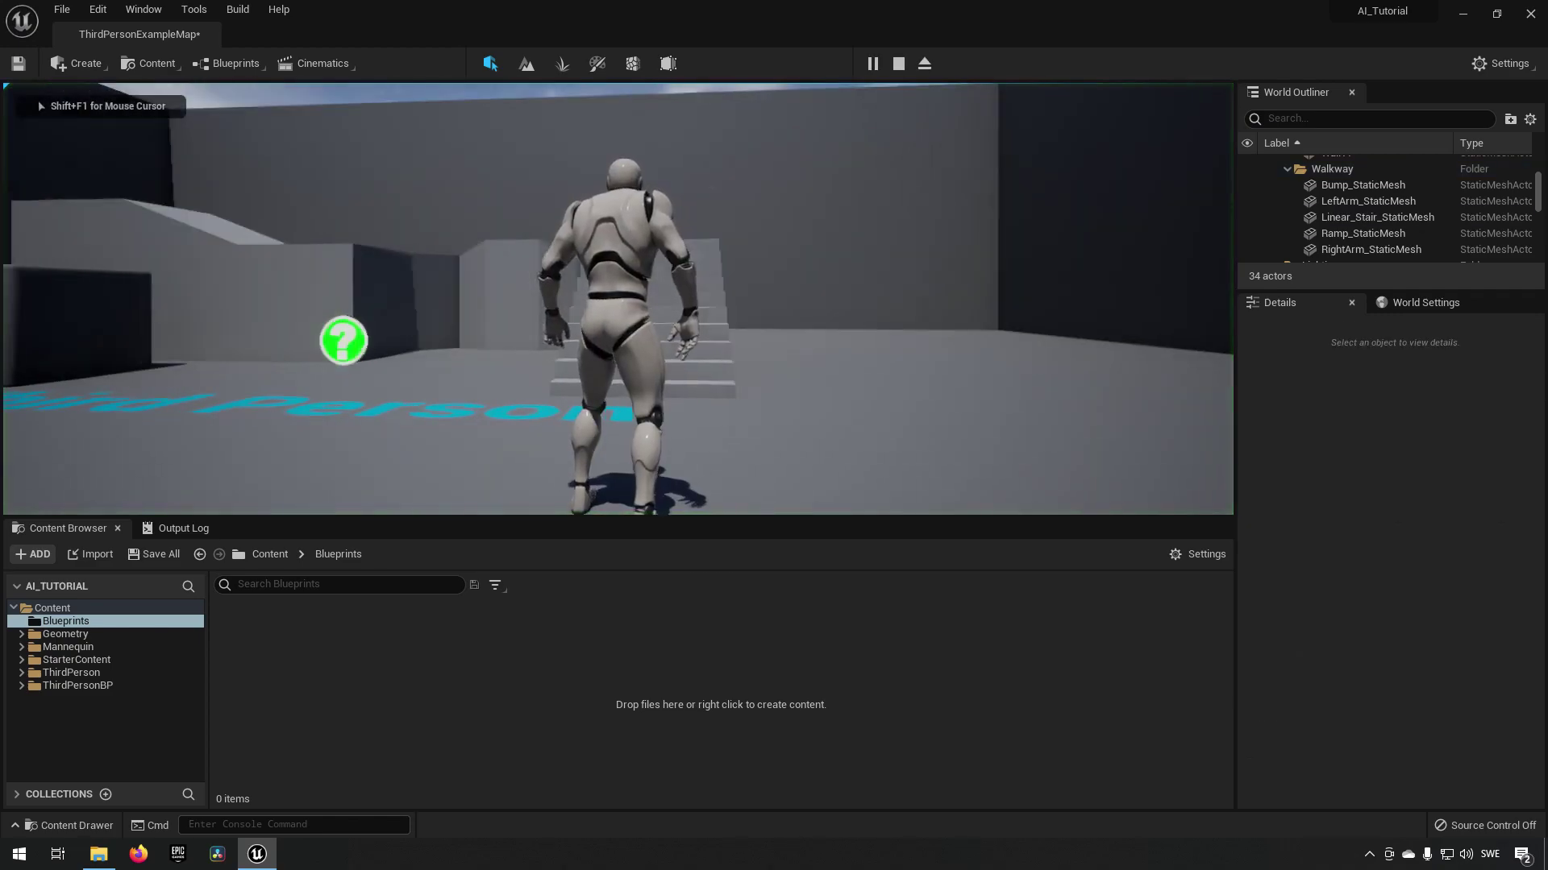
key(Escape)
- Hide the navigation mesh overlay in the level viewport
right_drag(813, 419, 812, 419)
click(813, 419)
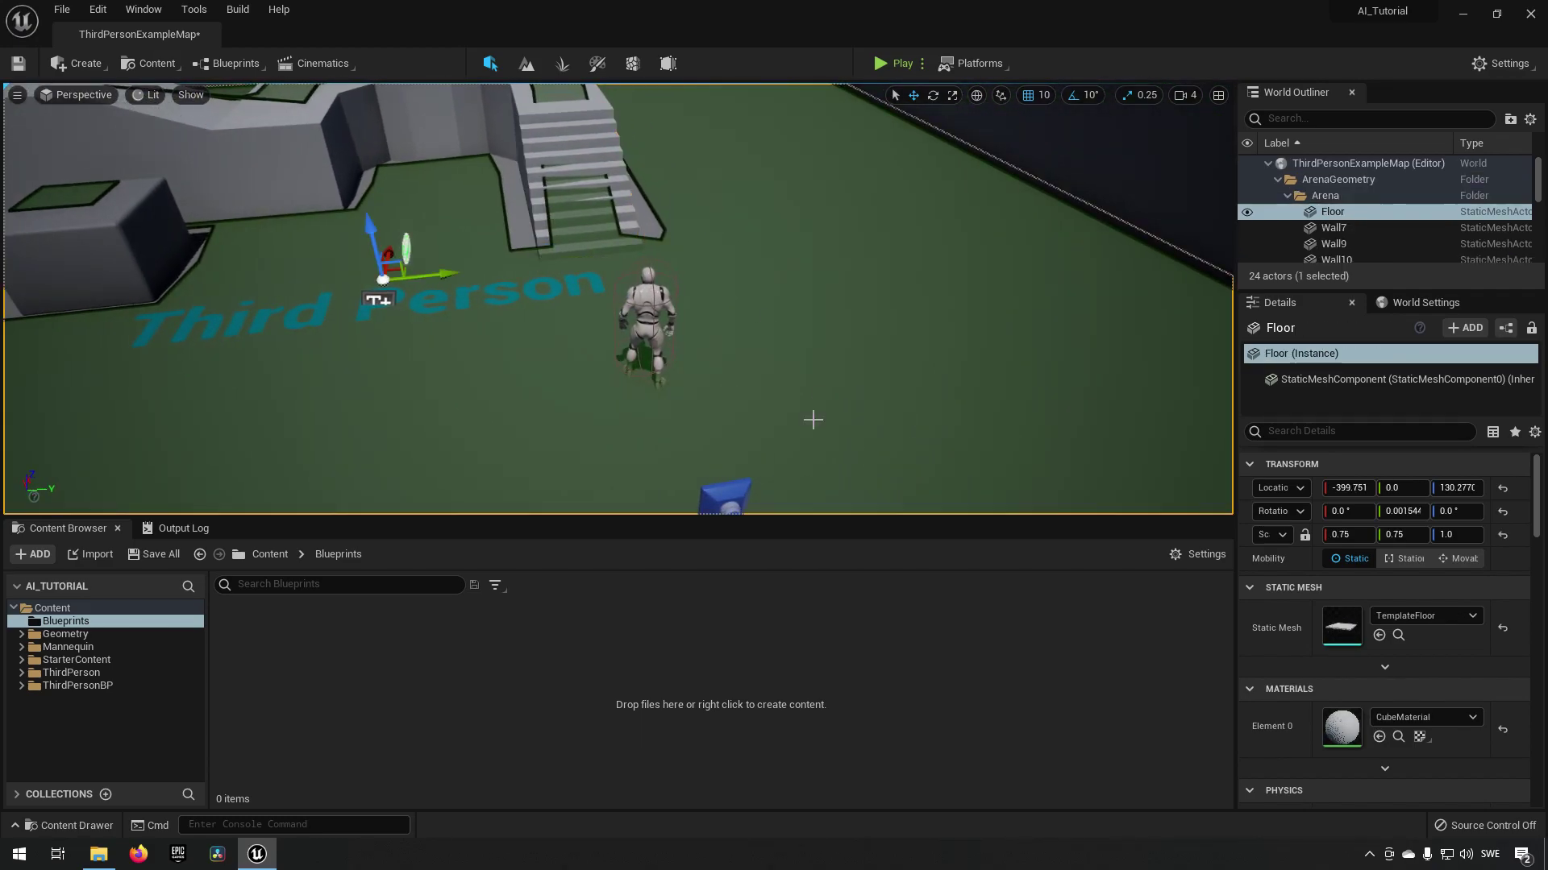
key(p)
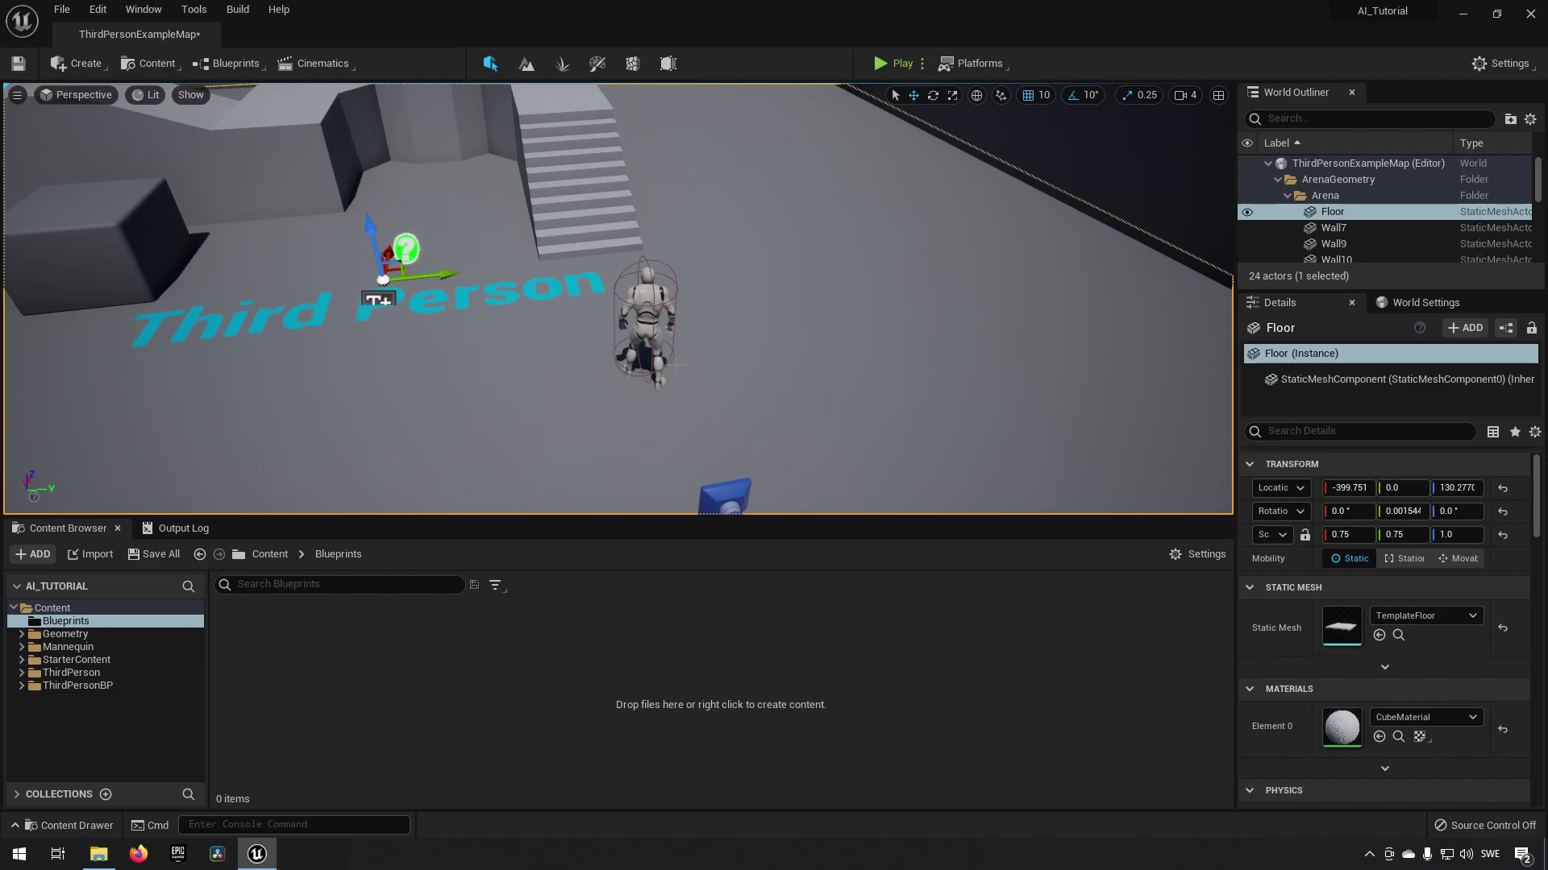
- Open the Blueprint of the ThirdPersonCharacter placed in the level and locate its asset in the project content
click(665, 355)
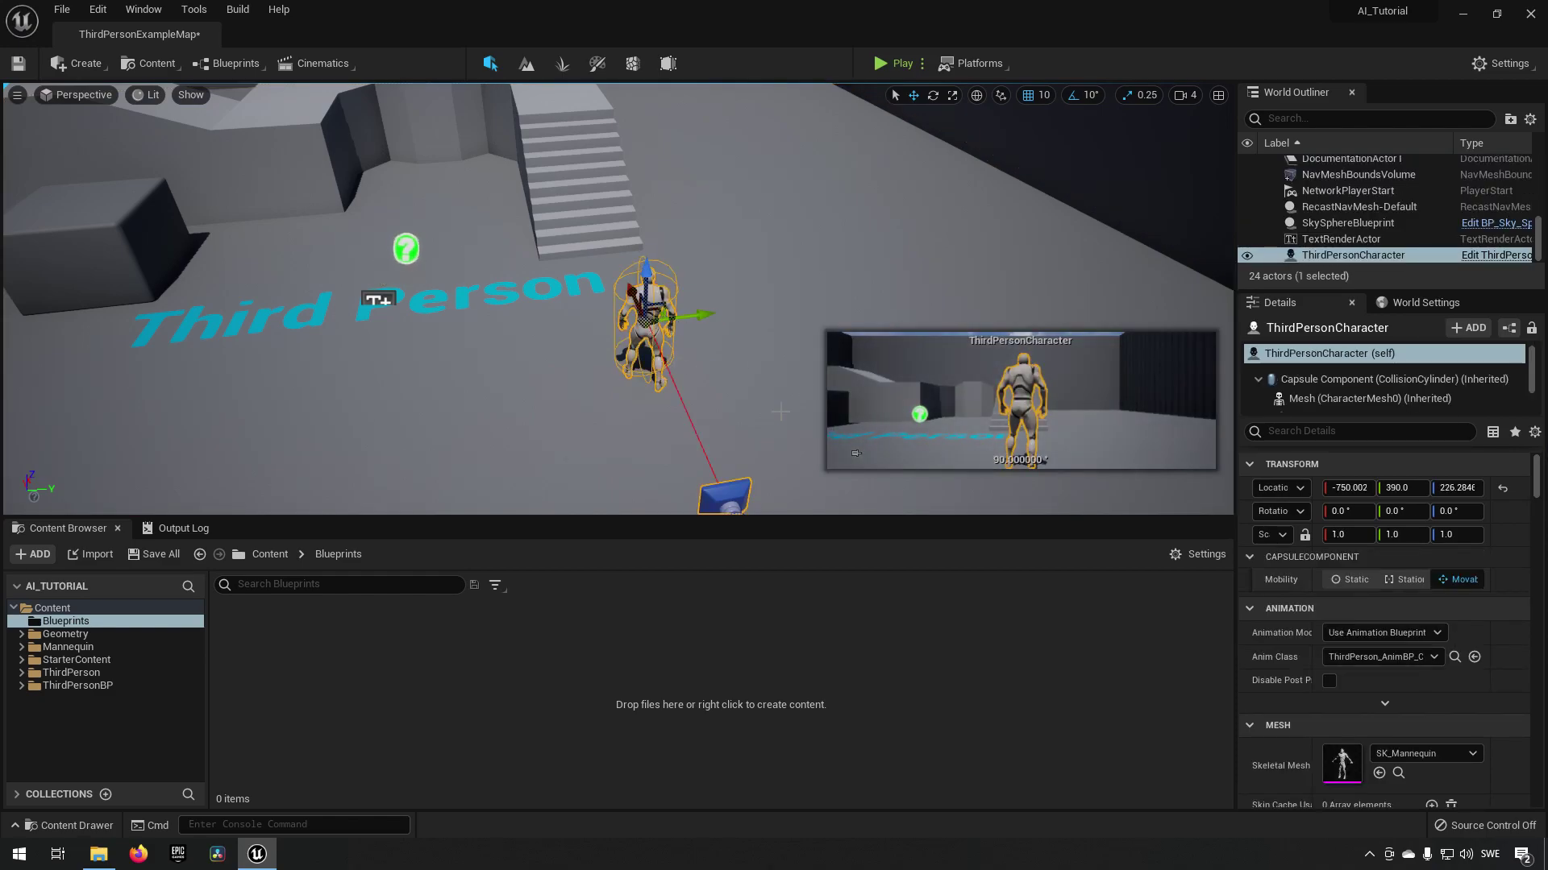
click(1497, 255)
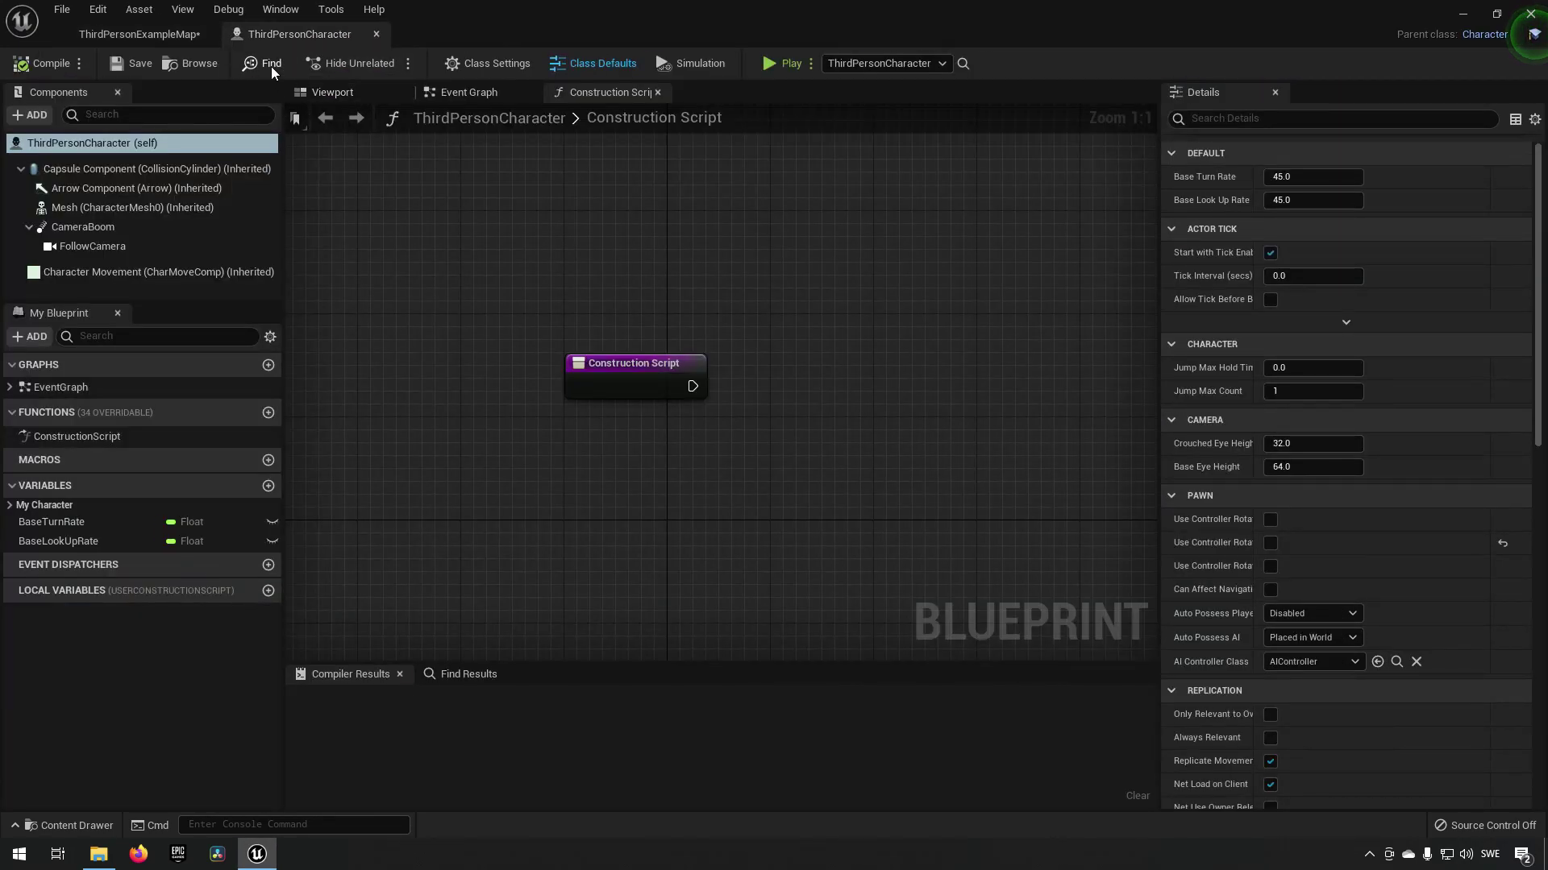
click(195, 66)
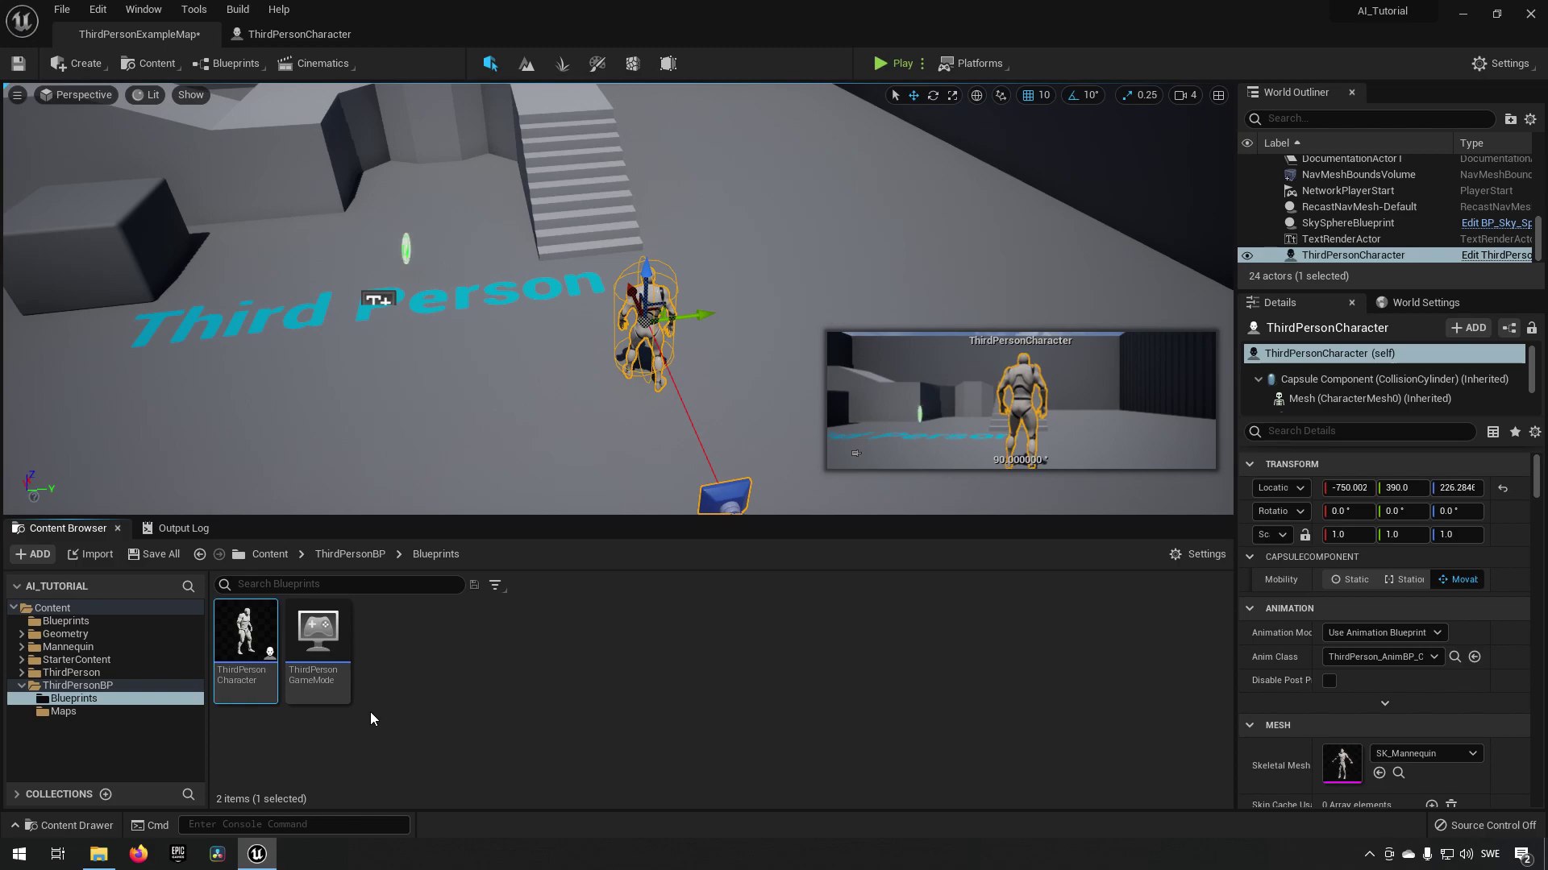
- Duplicate the ThirdPersonCharacter Blueprint and name the copy BP_AICharacter
right_click(260, 675)
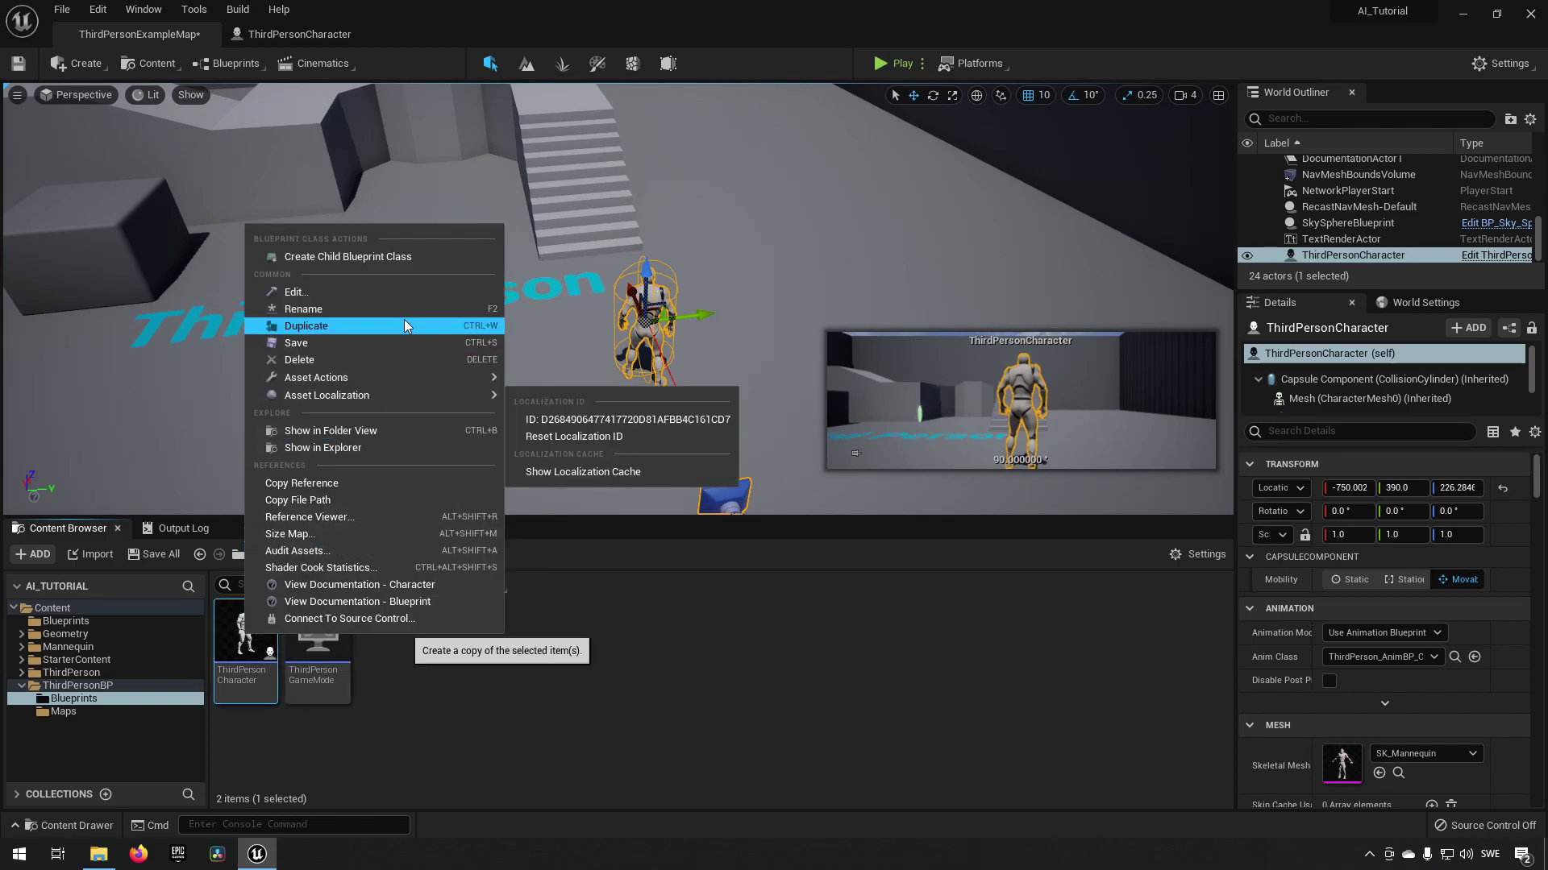
click(404, 326)
text(BP_Ai)
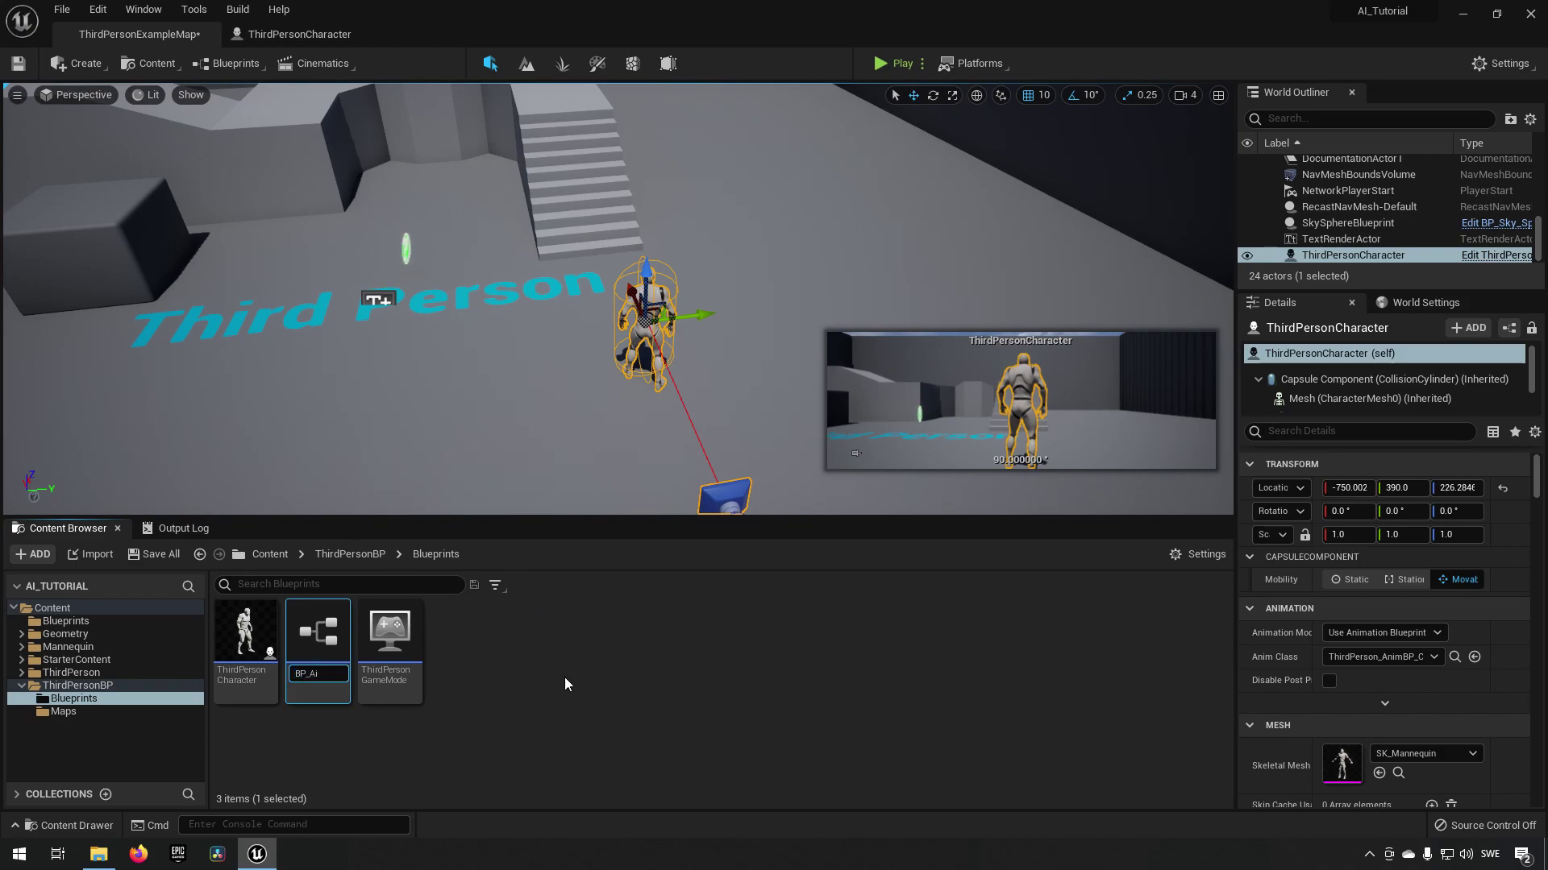
text(Character)
key(Return)
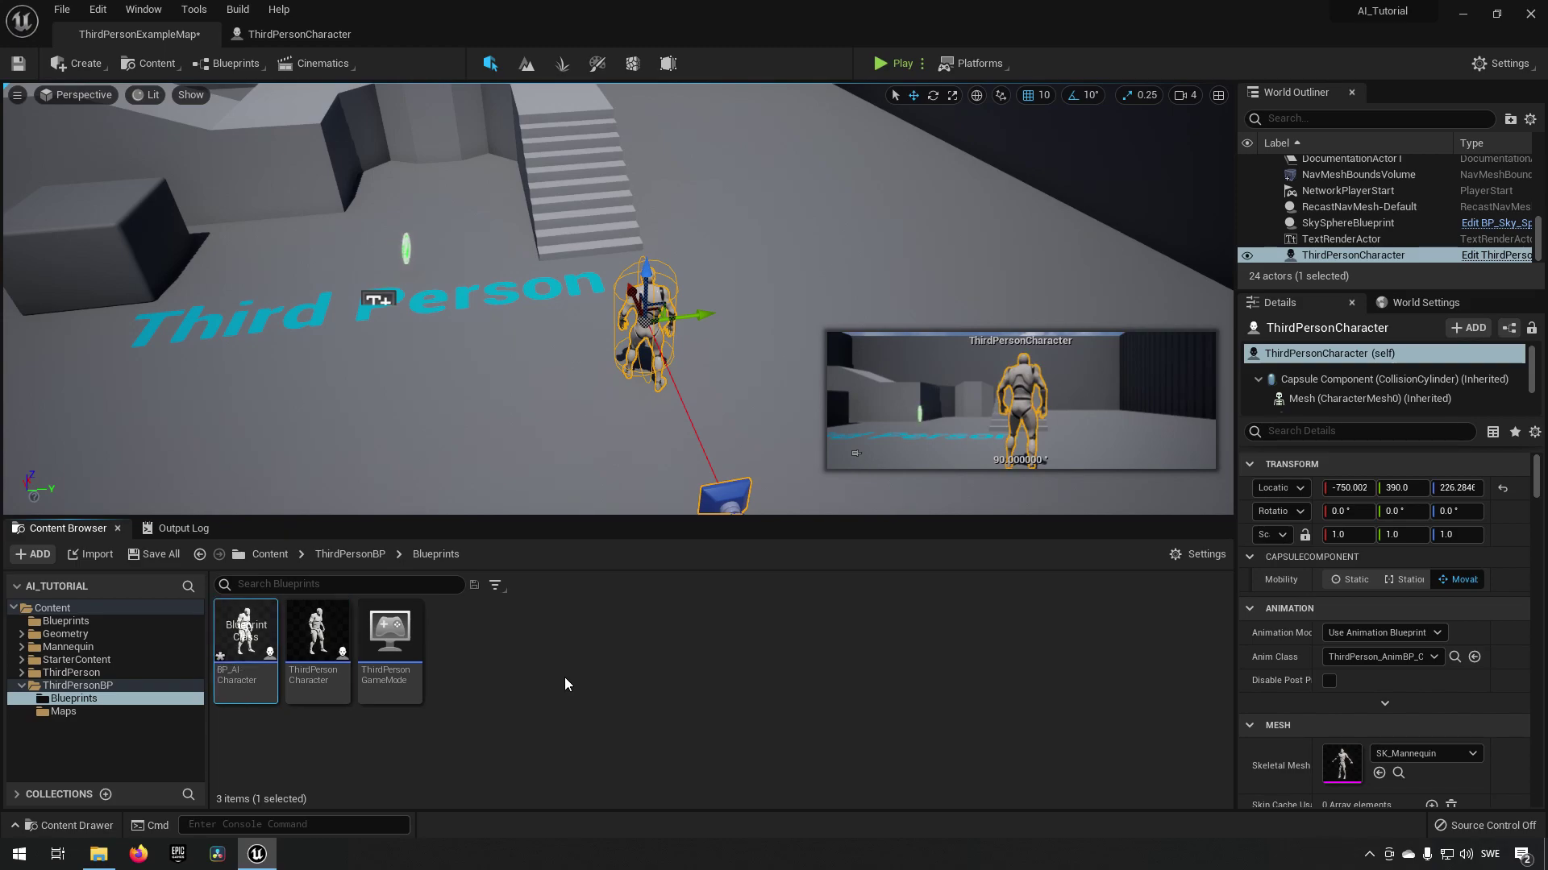
- Move BP_AICharacter into the Content/Blueprints folder and open that folder
drag(244, 633, 65, 624)
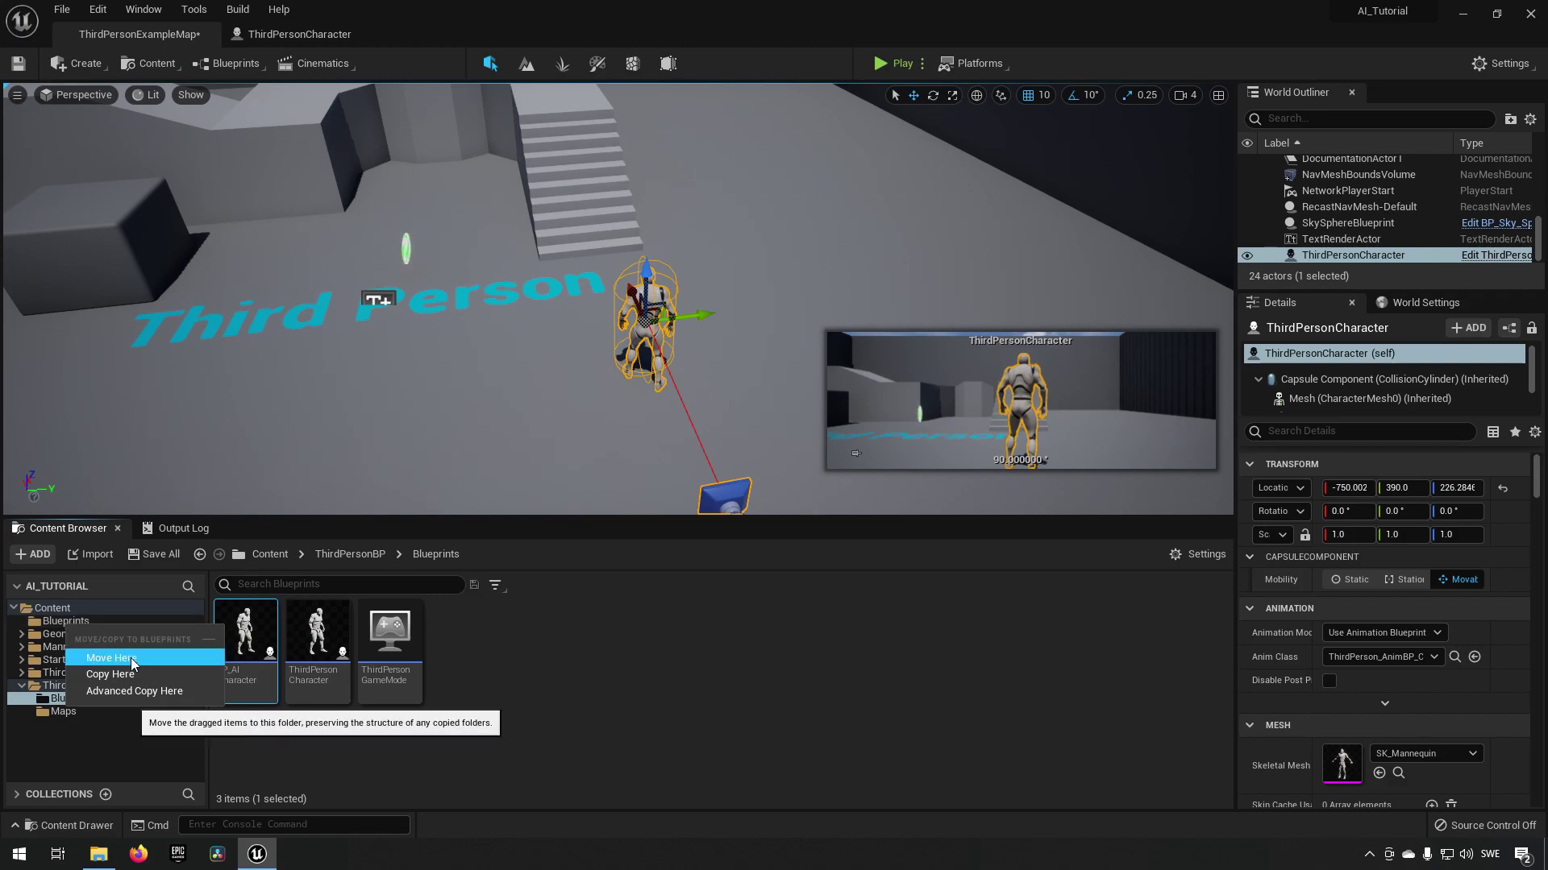
click(120, 659)
click(65, 621)
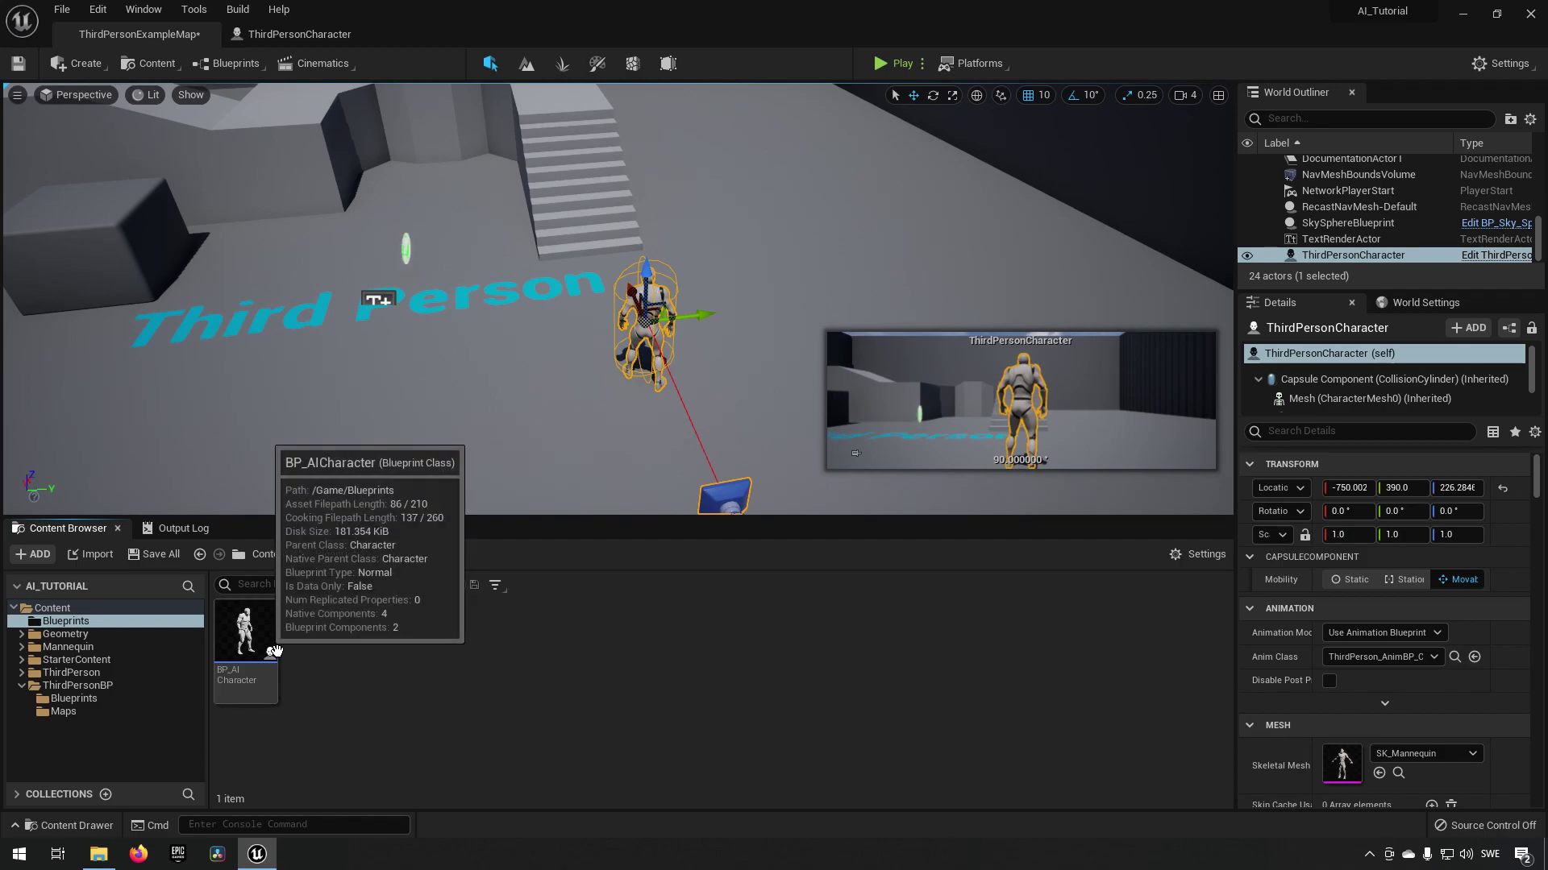
- Create a Blueprint class with AIController as parent class in the Blueprints folder and name it BP_AIController
right_click(353, 654)
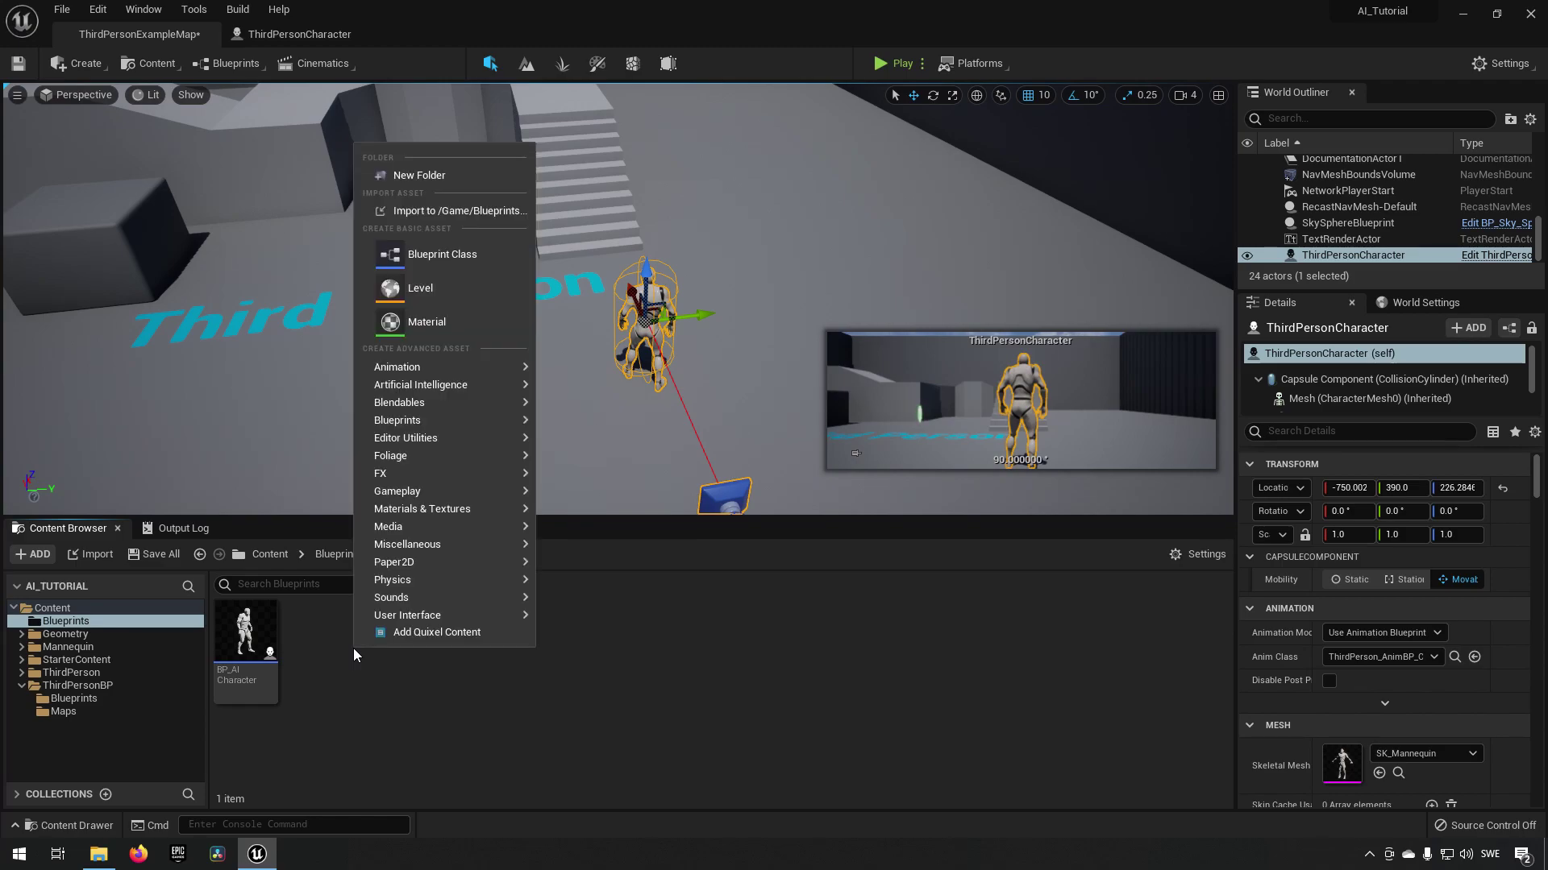
click(463, 253)
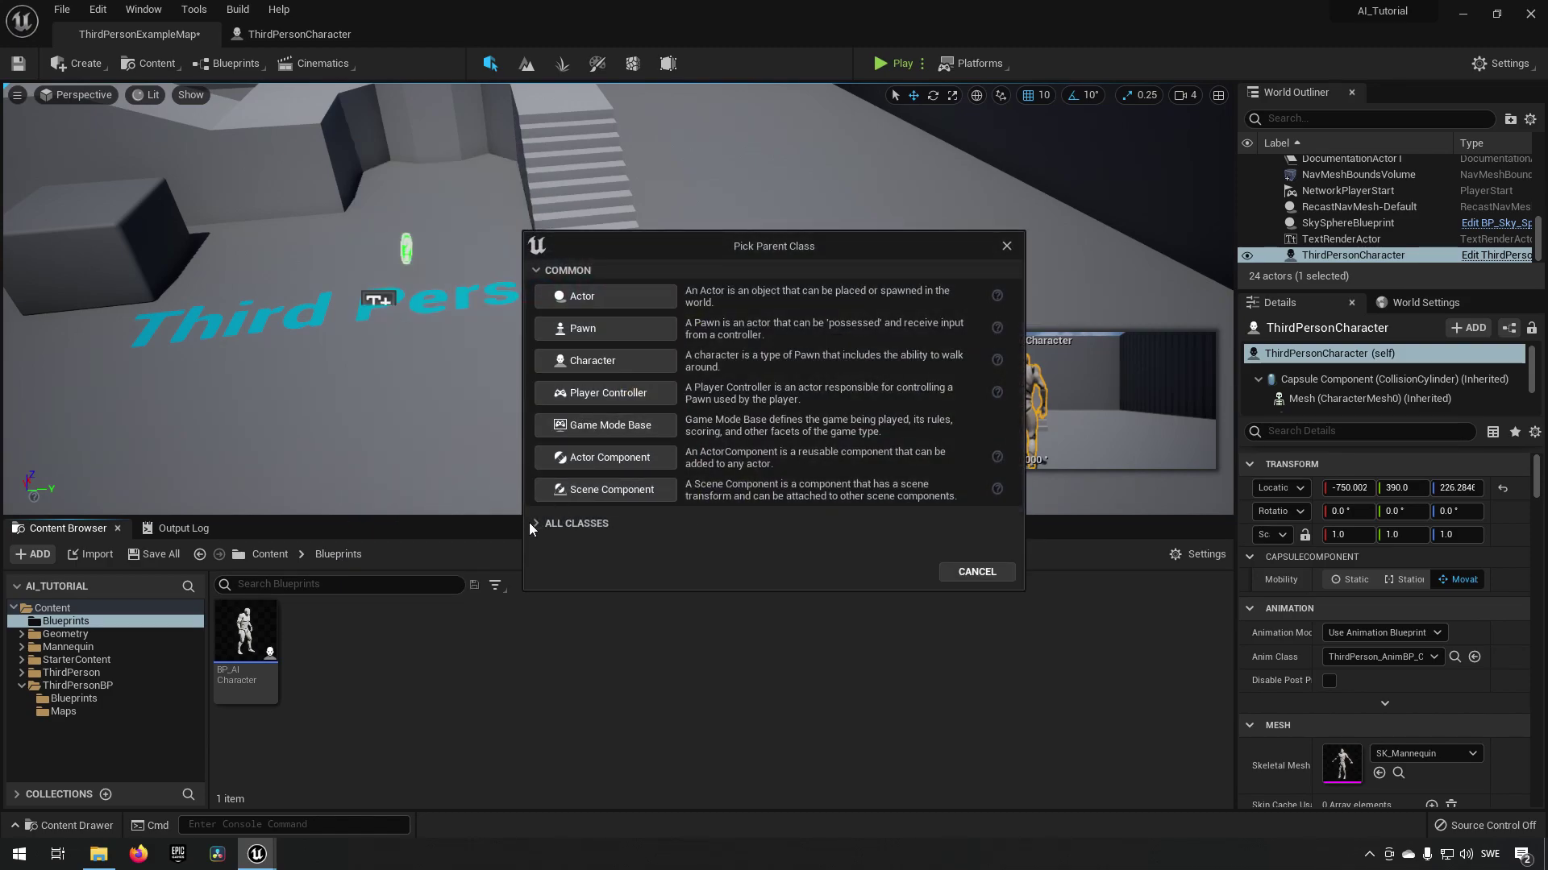
click(536, 523)
text(ai co)
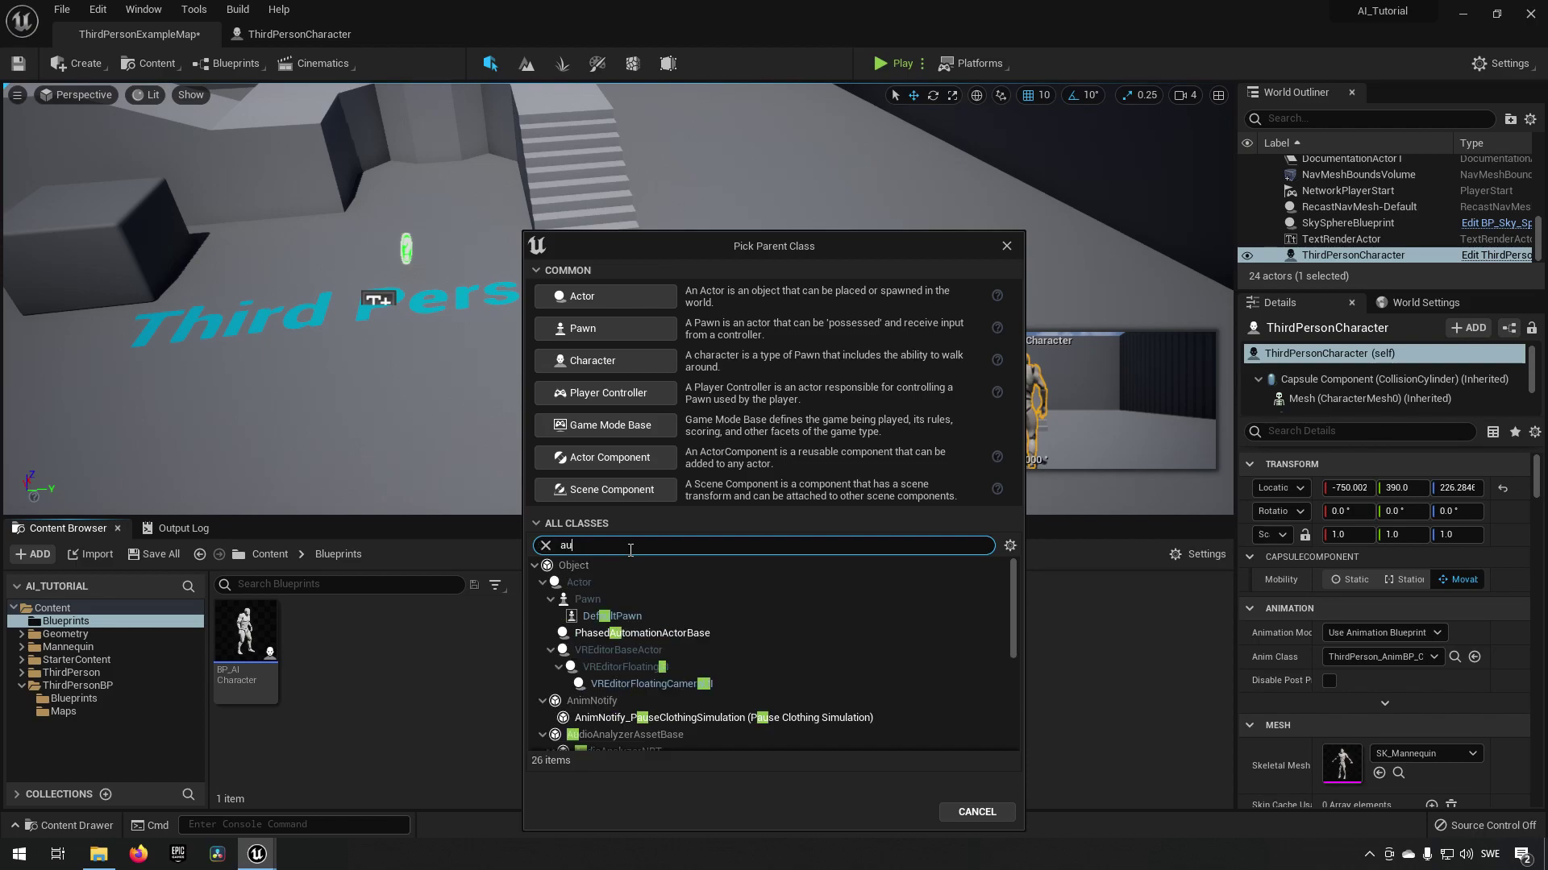
text(ntroller)
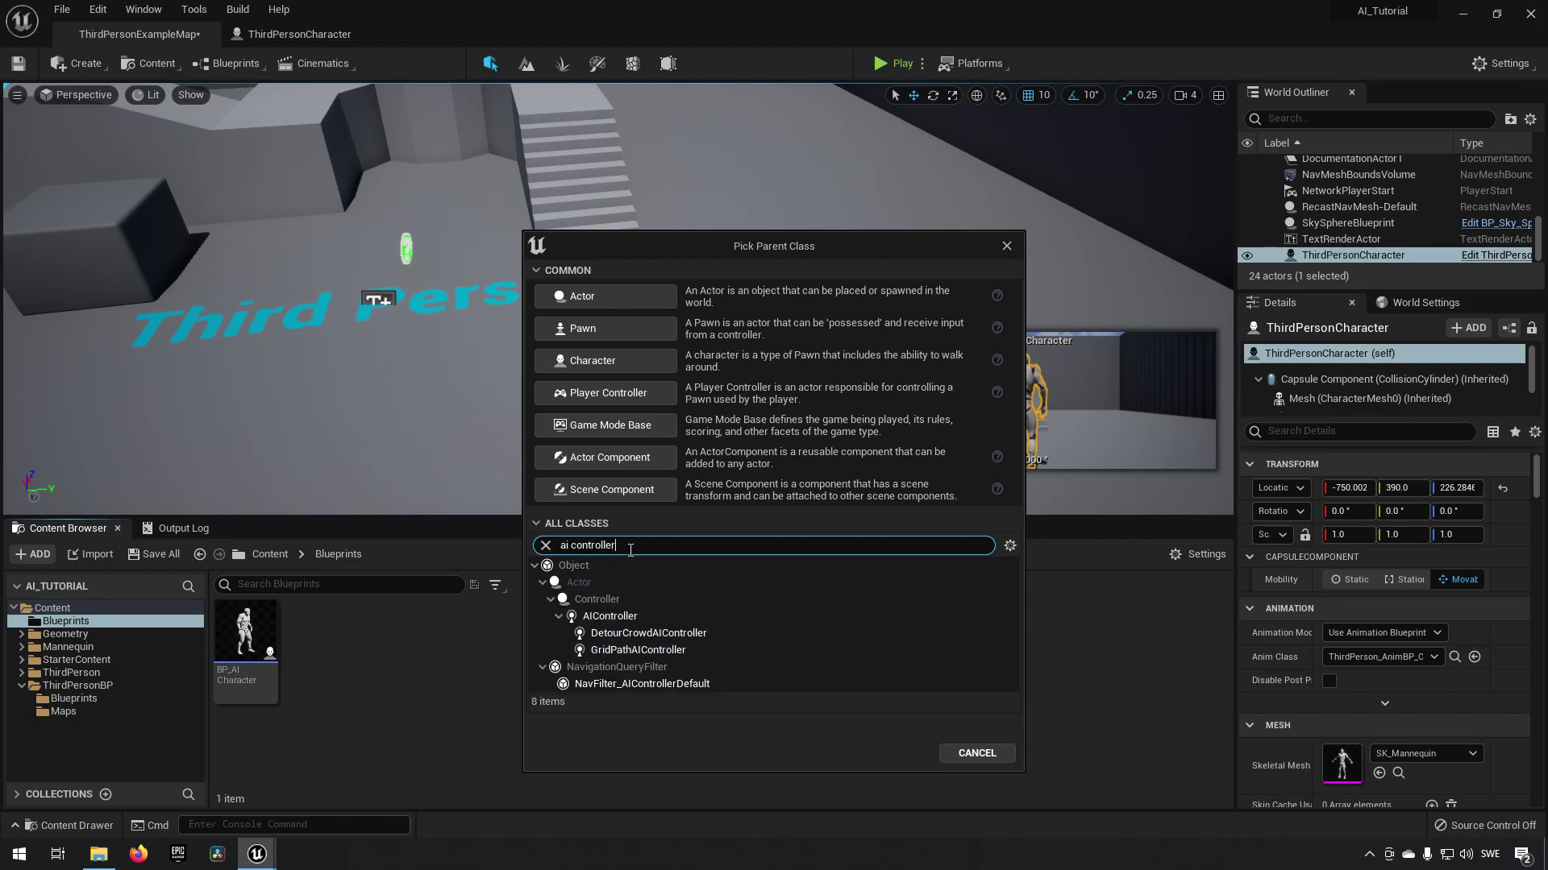
click(641, 618)
click(871, 750)
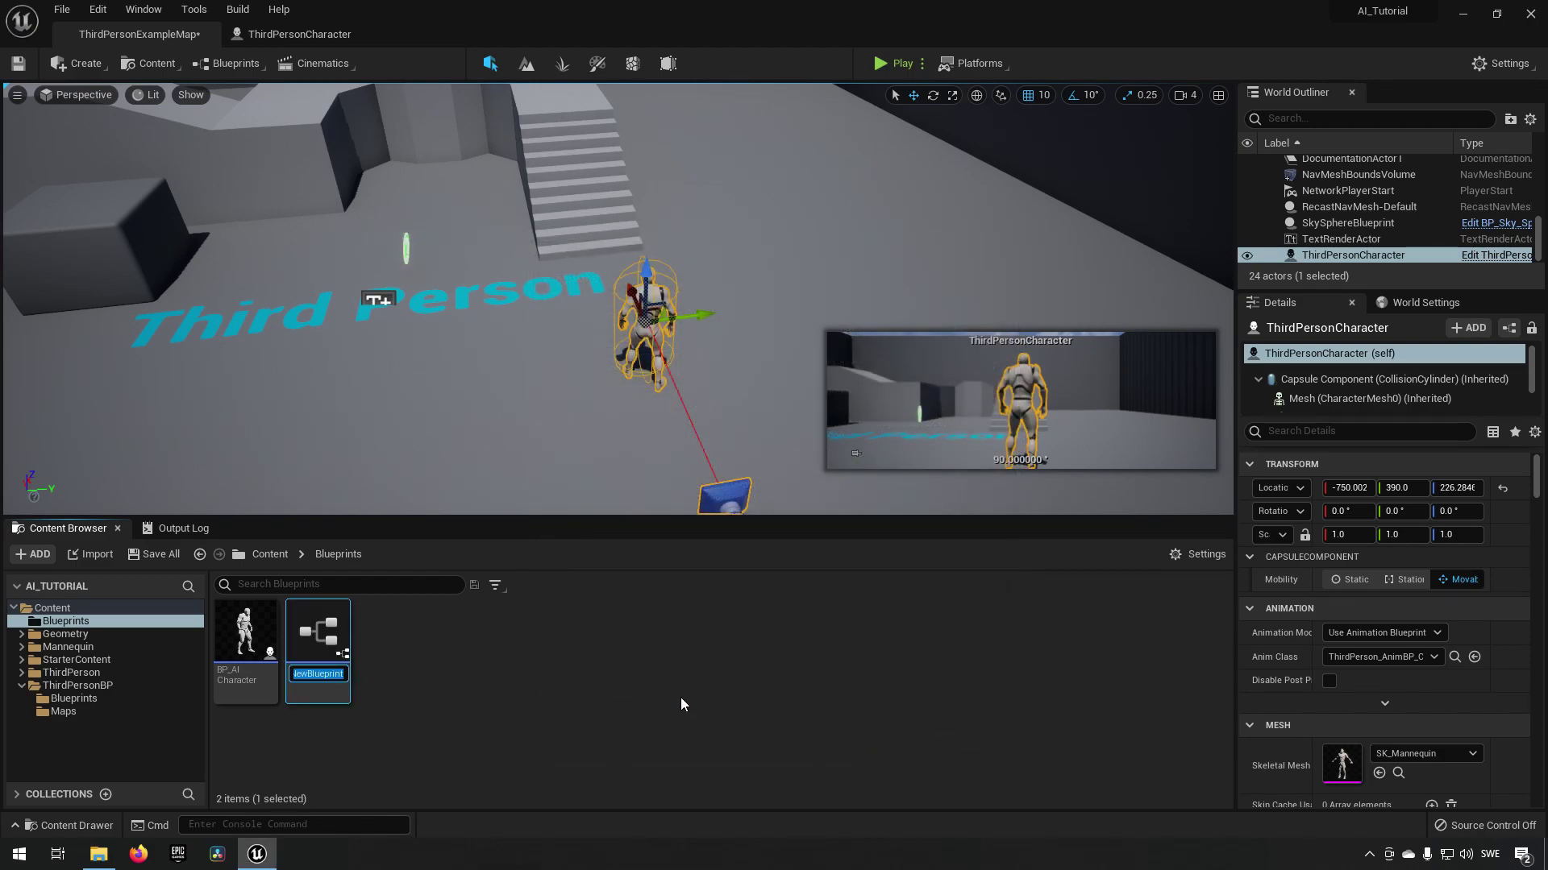
text(BP_AI)
text(Controller)
key(Return)
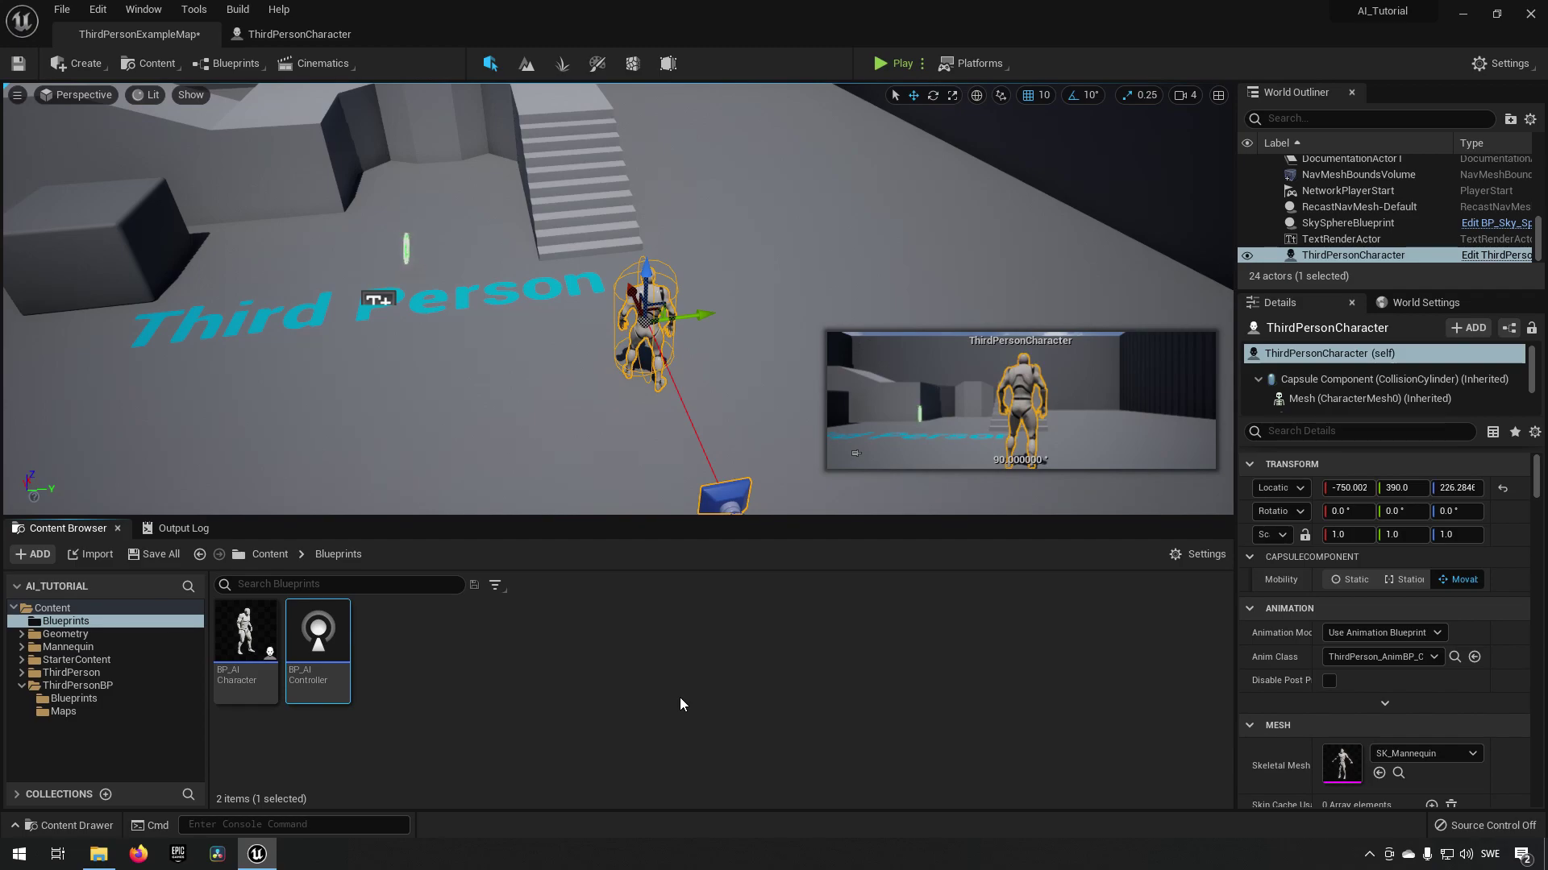
- In the BP_AICharacter Blueprint, set the AI Controller Class to BP_AIController, then compile and save the Blueprint
double_click(246, 651)
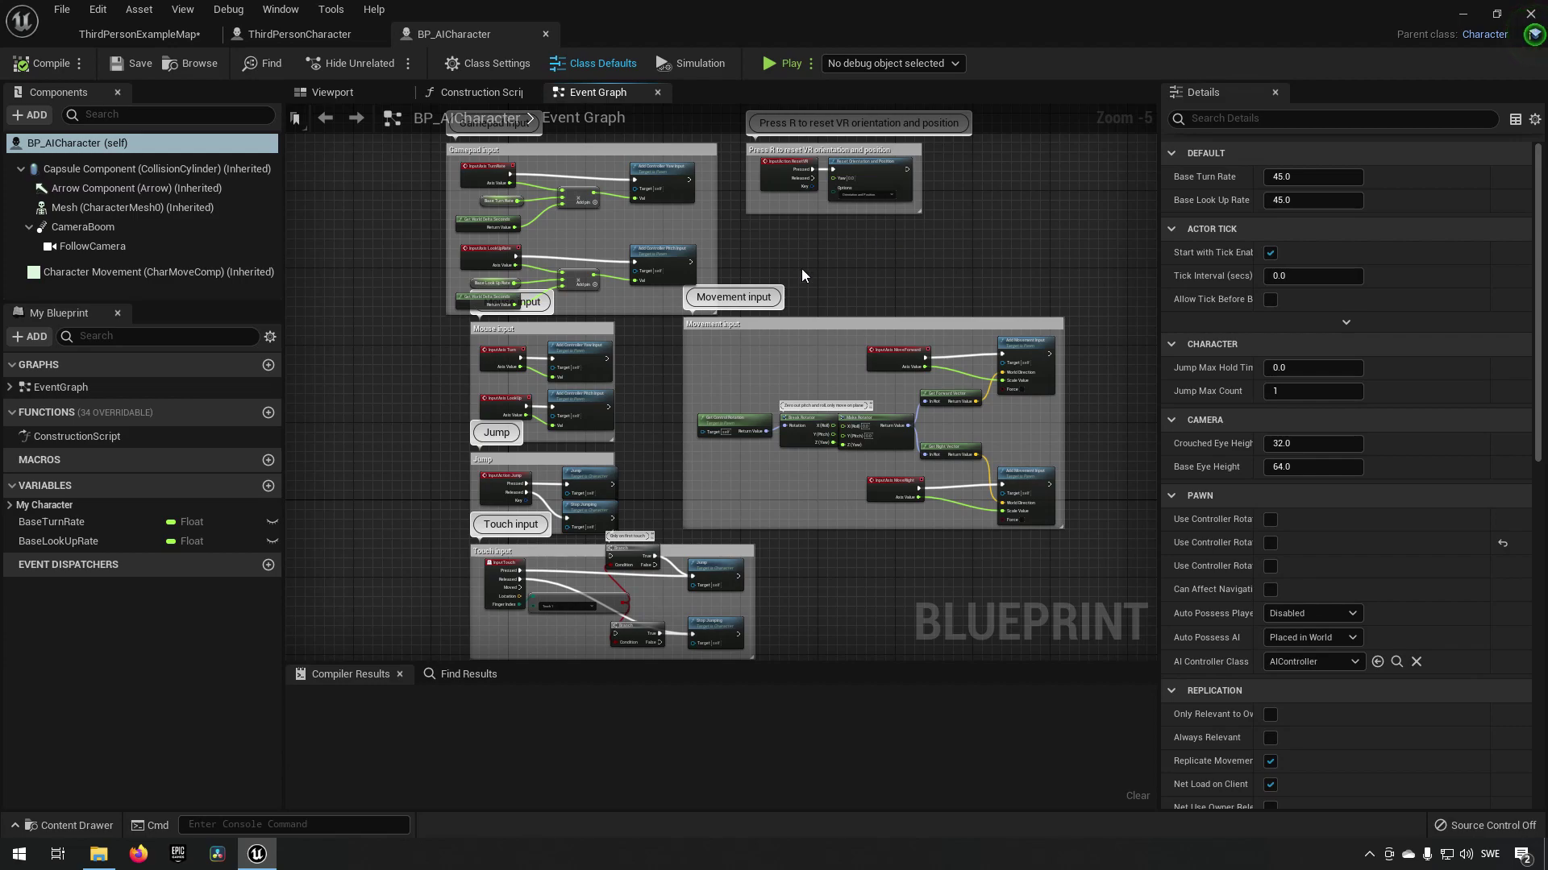
scroll(804, 269, down, 4)
drag(603, 142, 1116, 518)
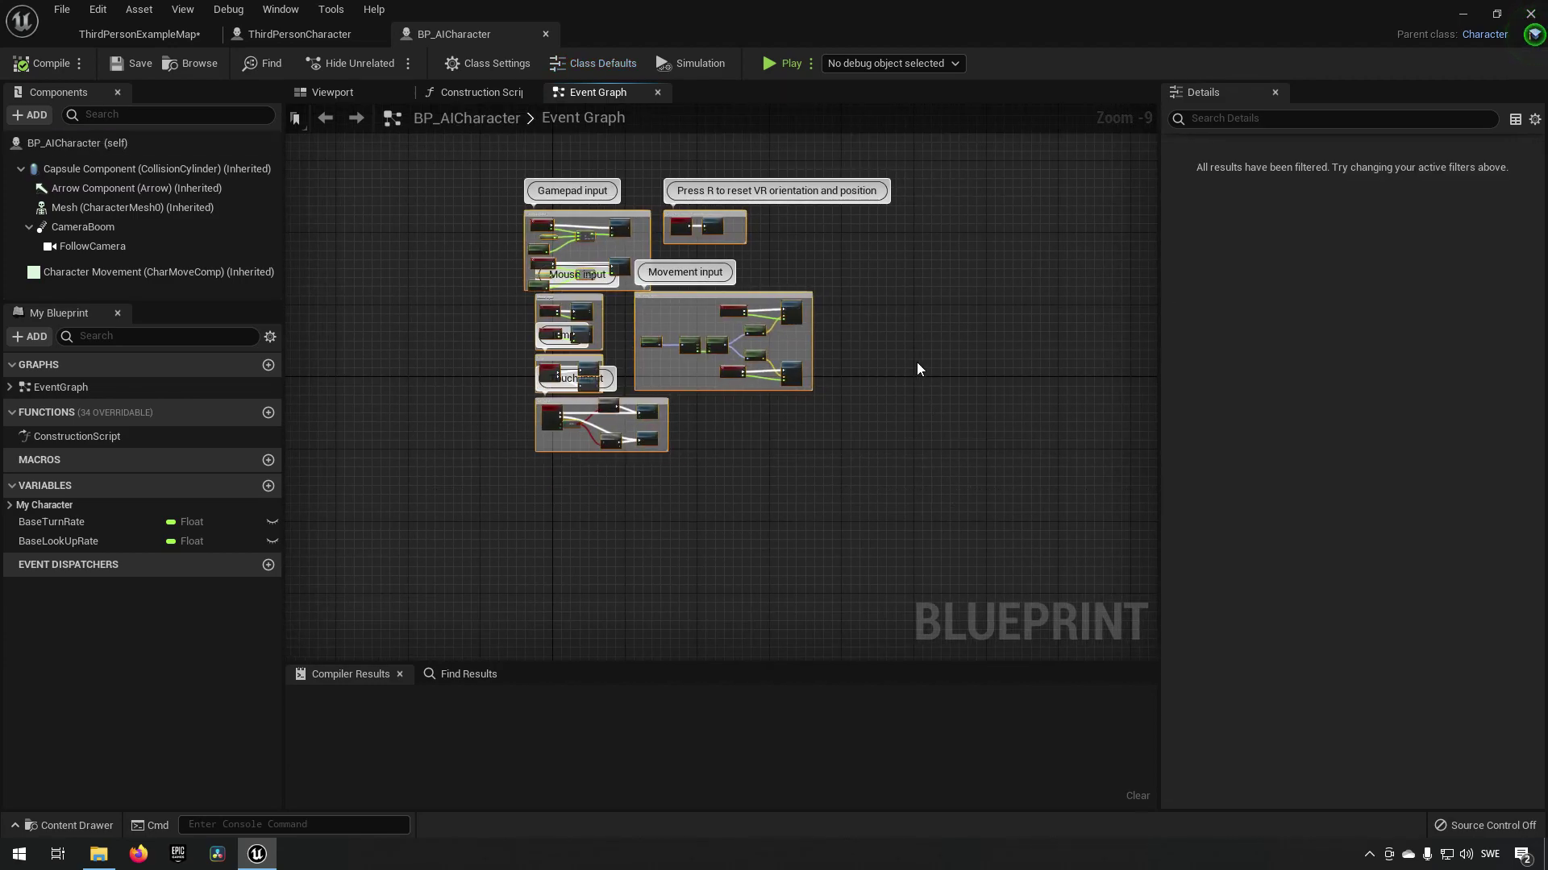
right_drag(921, 370, 909, 449)
scroll(908, 449, up, 3)
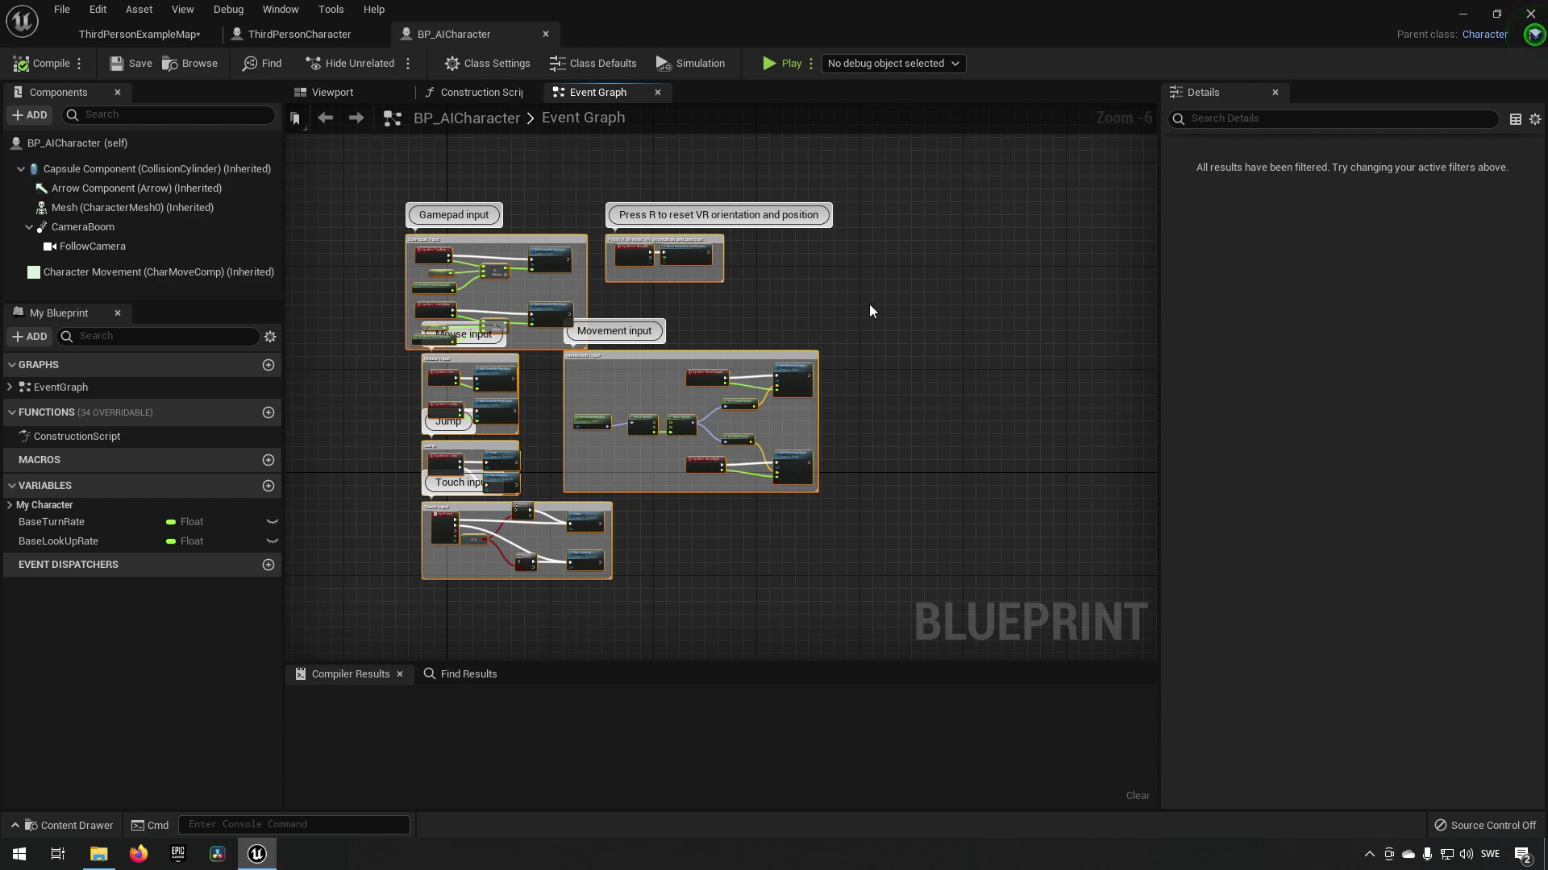
click(935, 280)
right_drag(1009, 251, 766, 349)
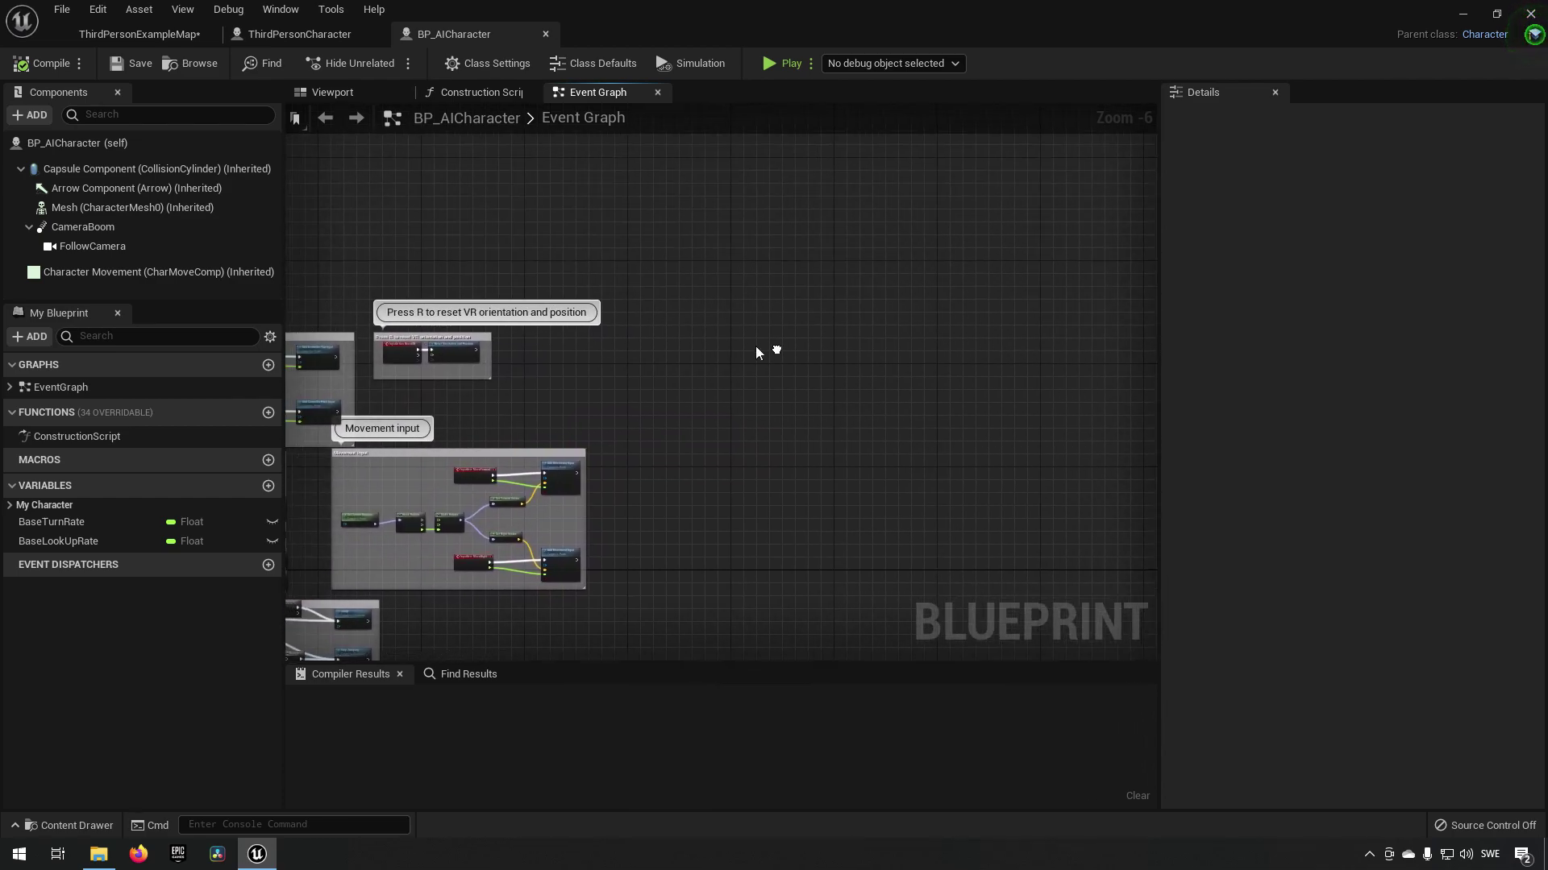
click(145, 145)
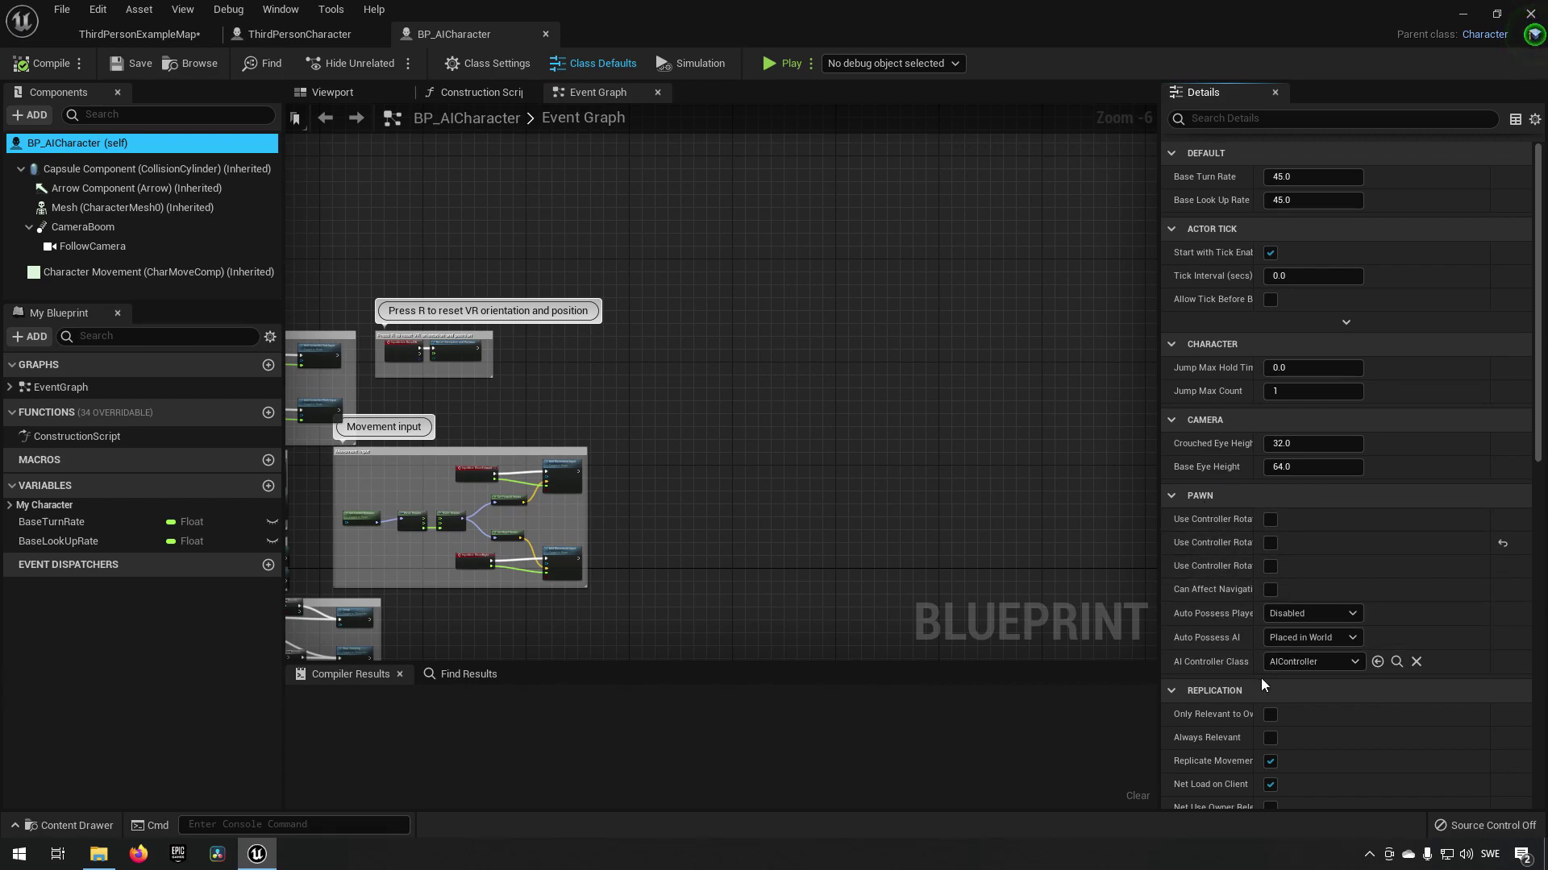
click(1323, 663)
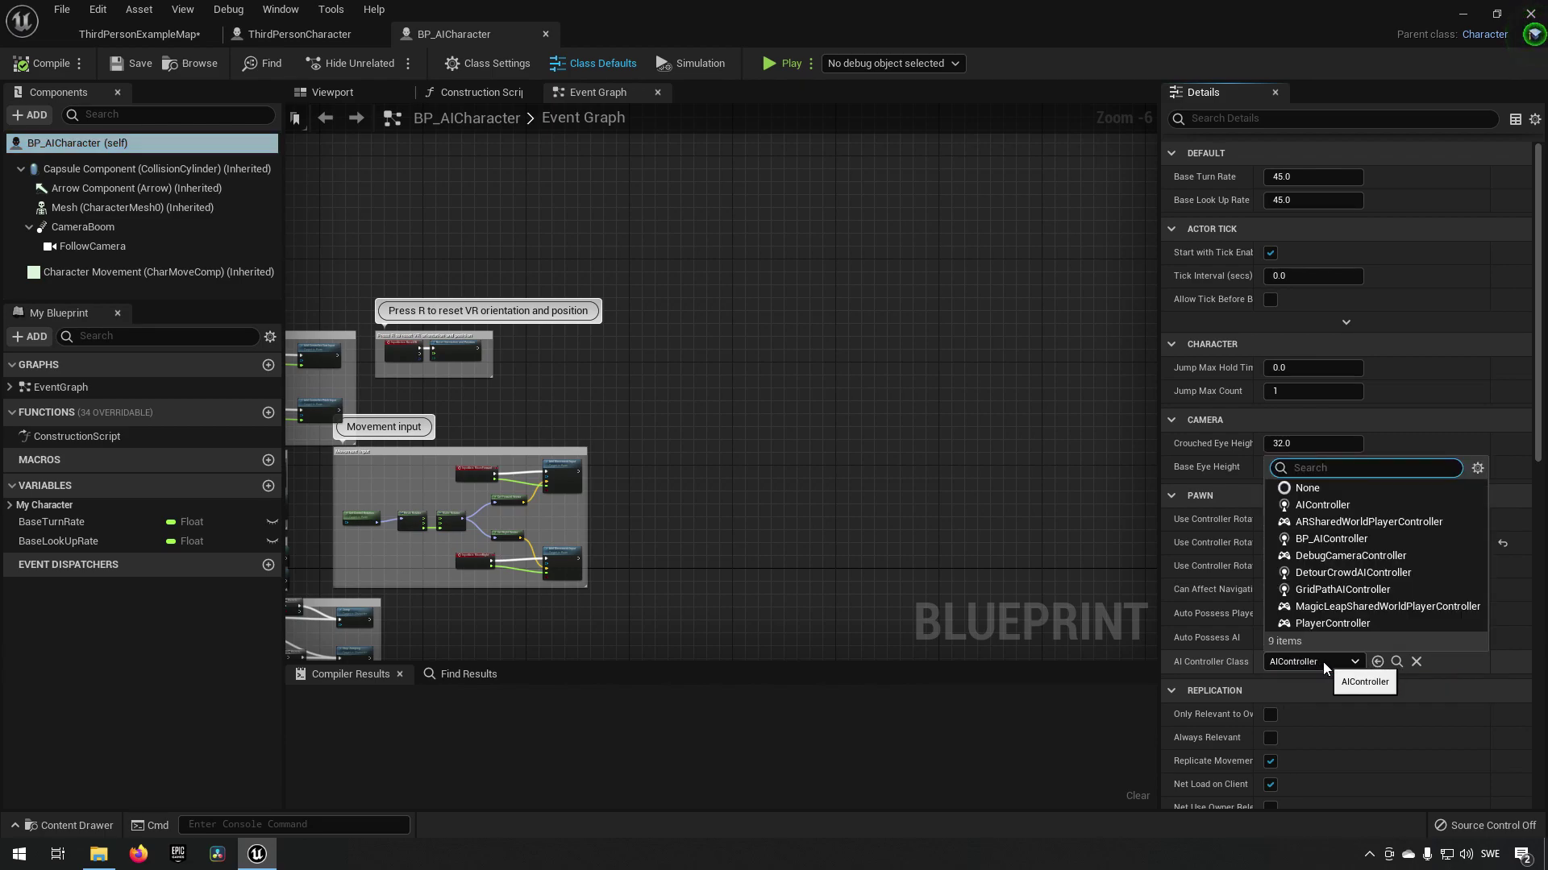
click(1334, 538)
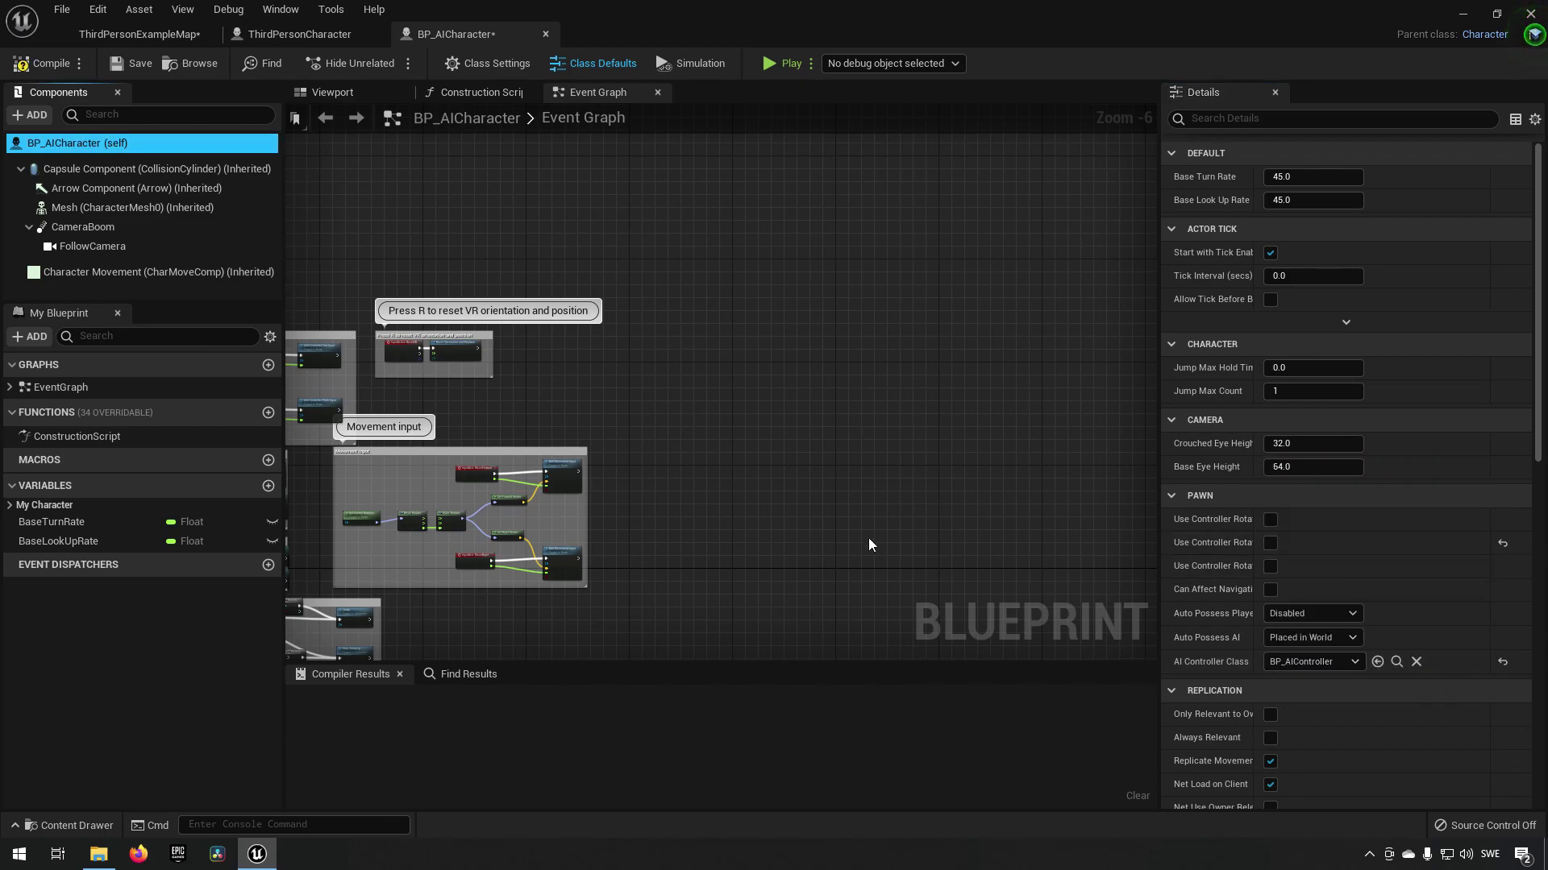
click(39, 65)
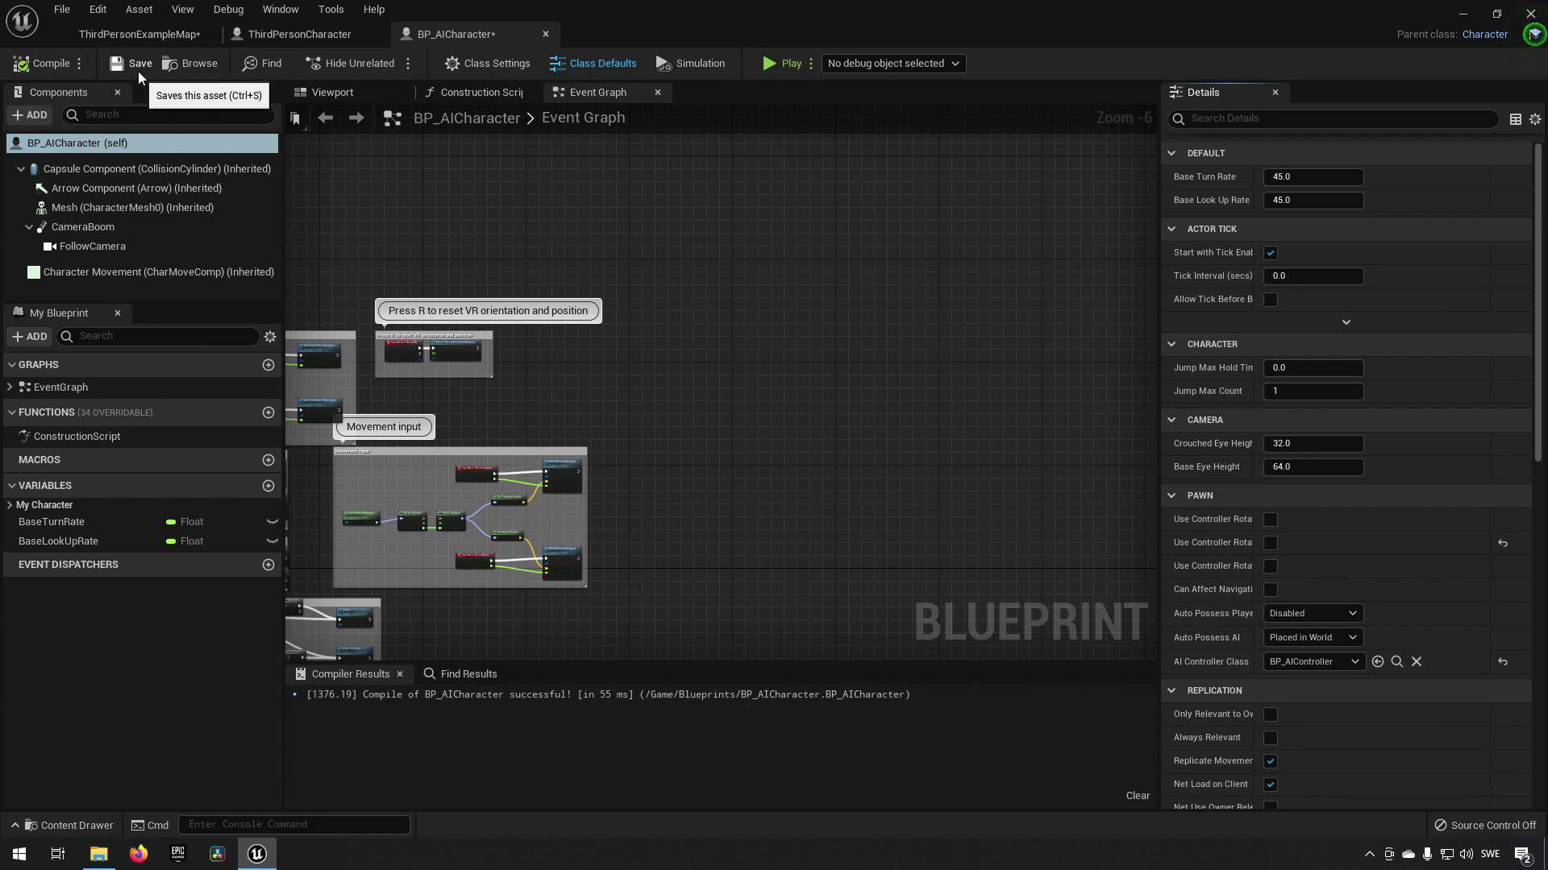
click(138, 71)
- Return to the level, create a folder named BehaviorTrees inside Blueprints, open it and save the level
click(313, 36)
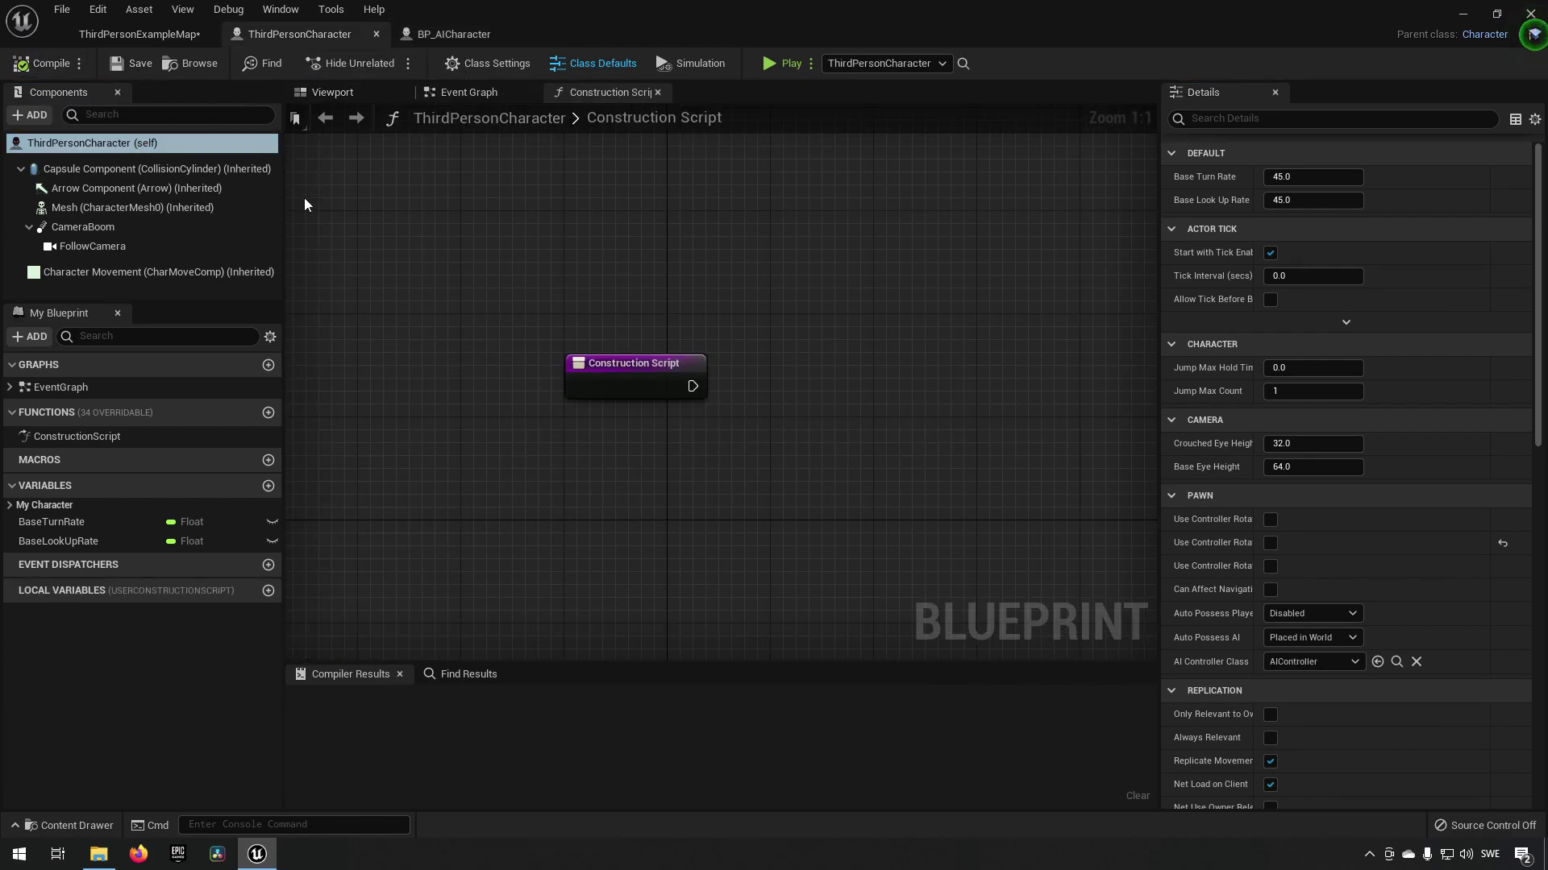
click(124, 36)
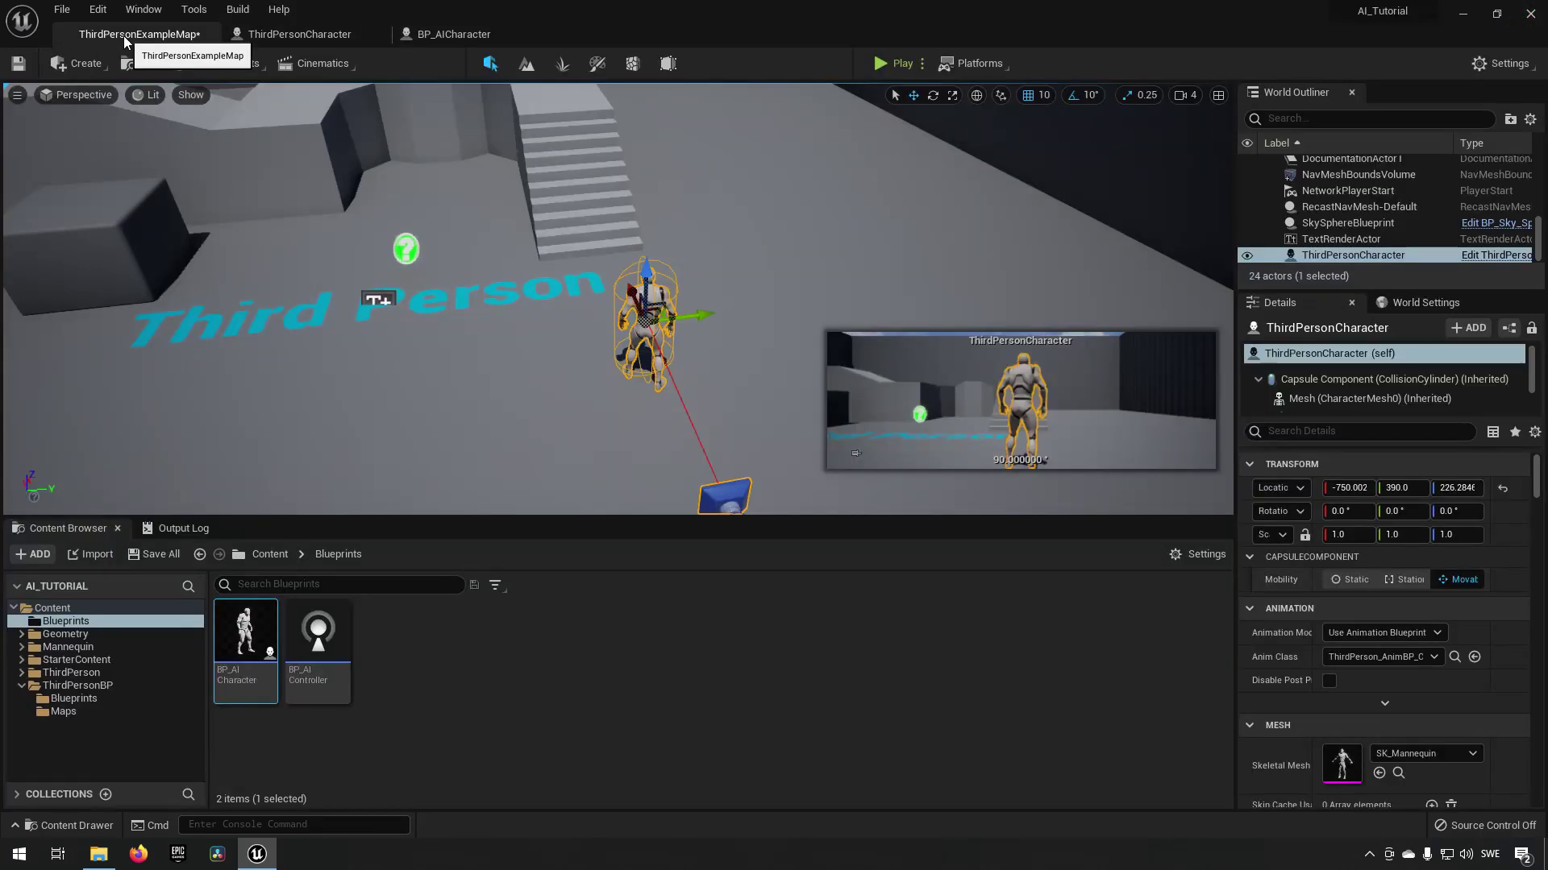
right_click(442, 677)
click(526, 205)
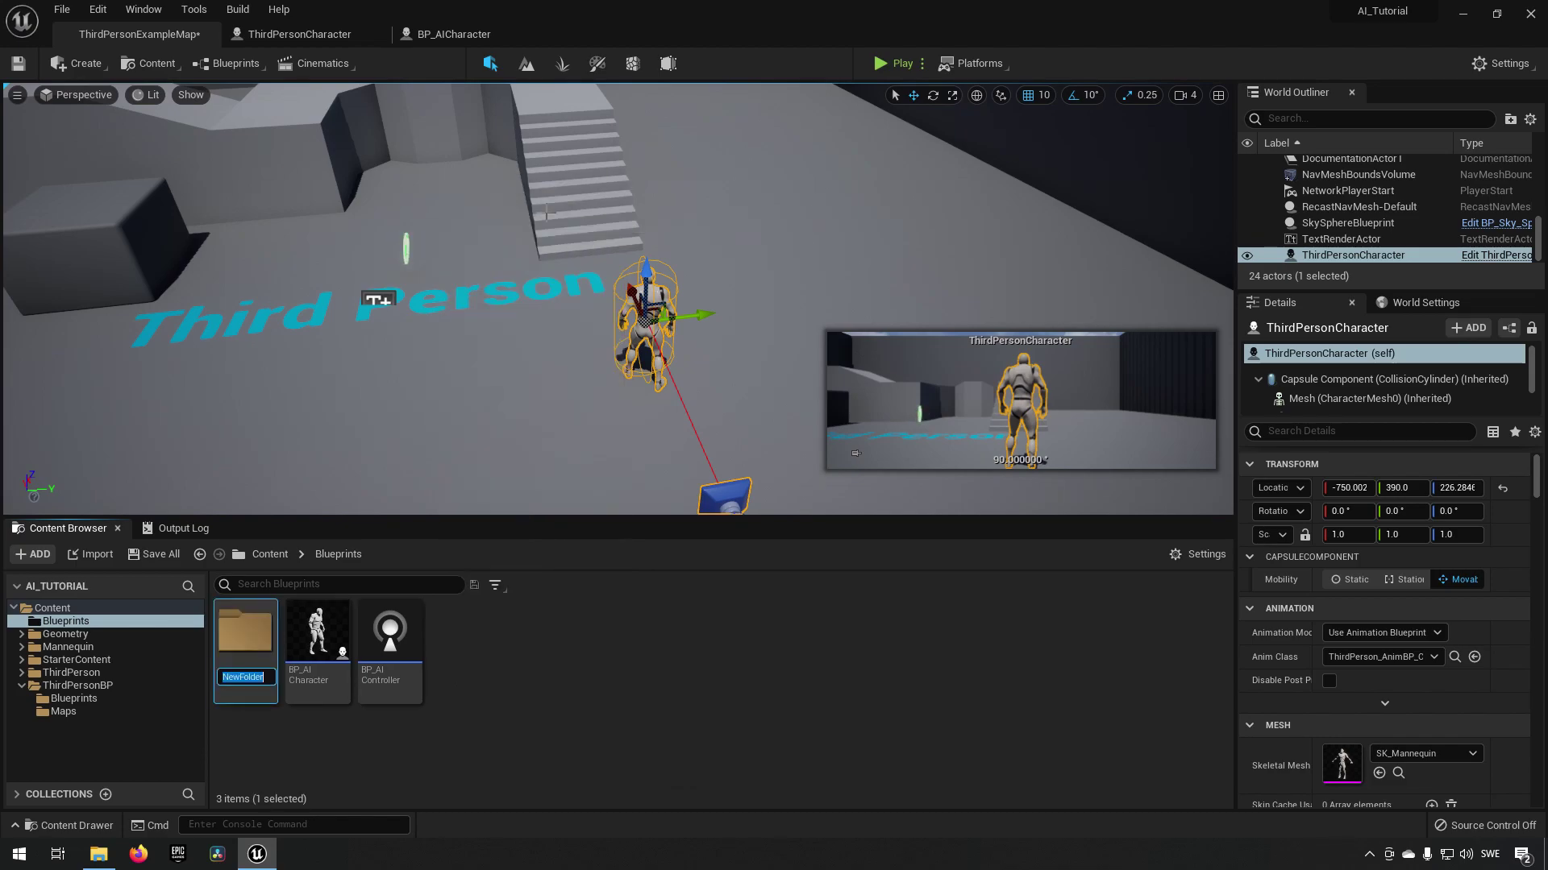
text(BehaviorTre)
text(es)
key(Return)
key(Return)
key(ctrl+s)
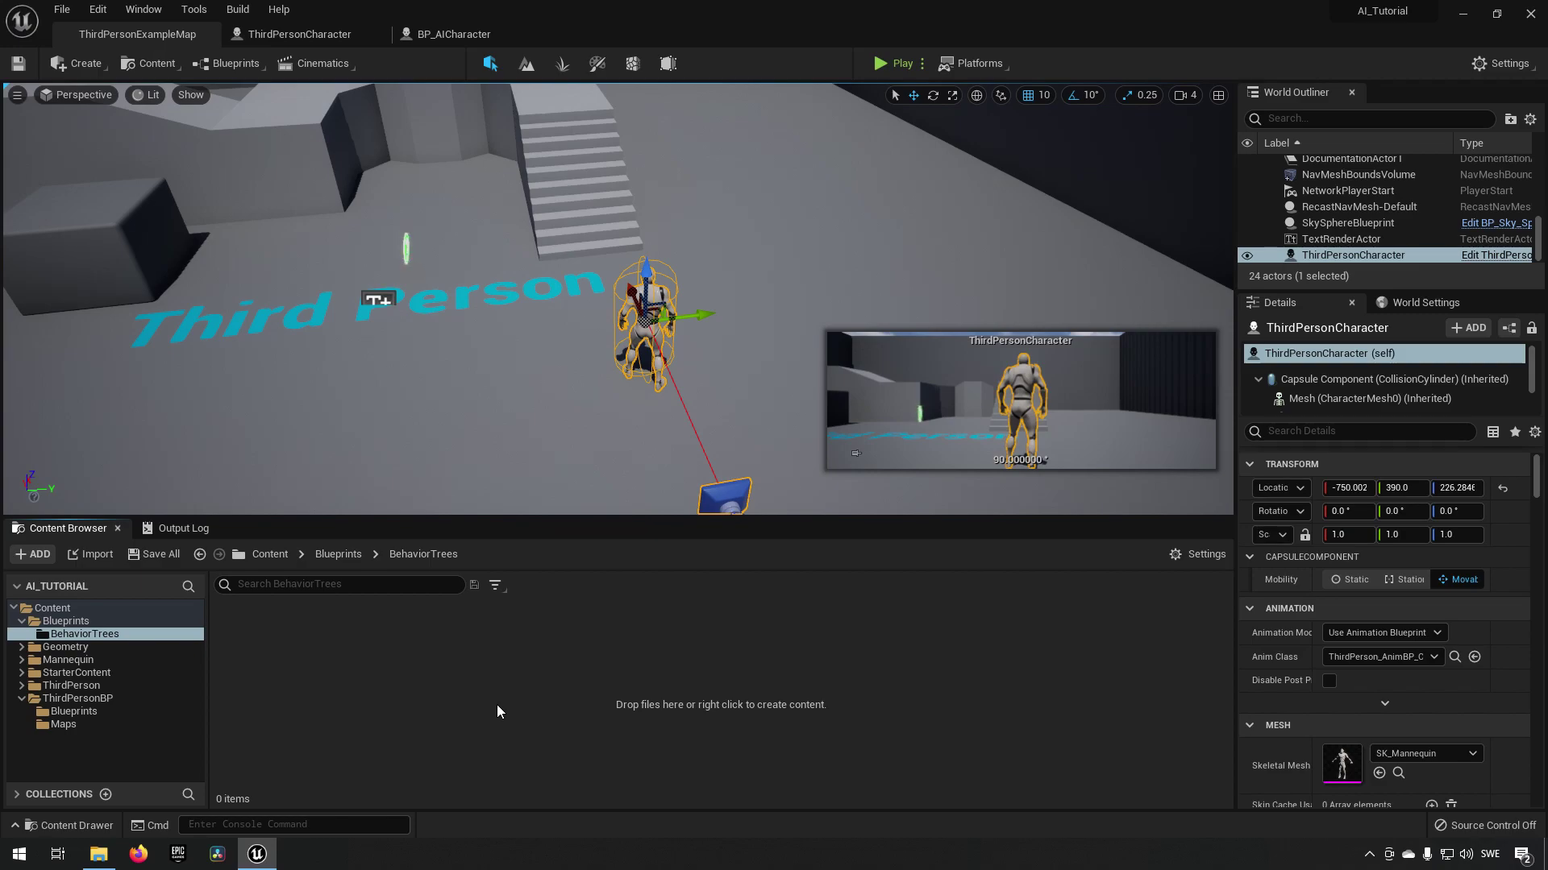
- Create a Behavior Tree asset in the BehaviorTrees folder and name it BT_Basic
right_click(339, 658)
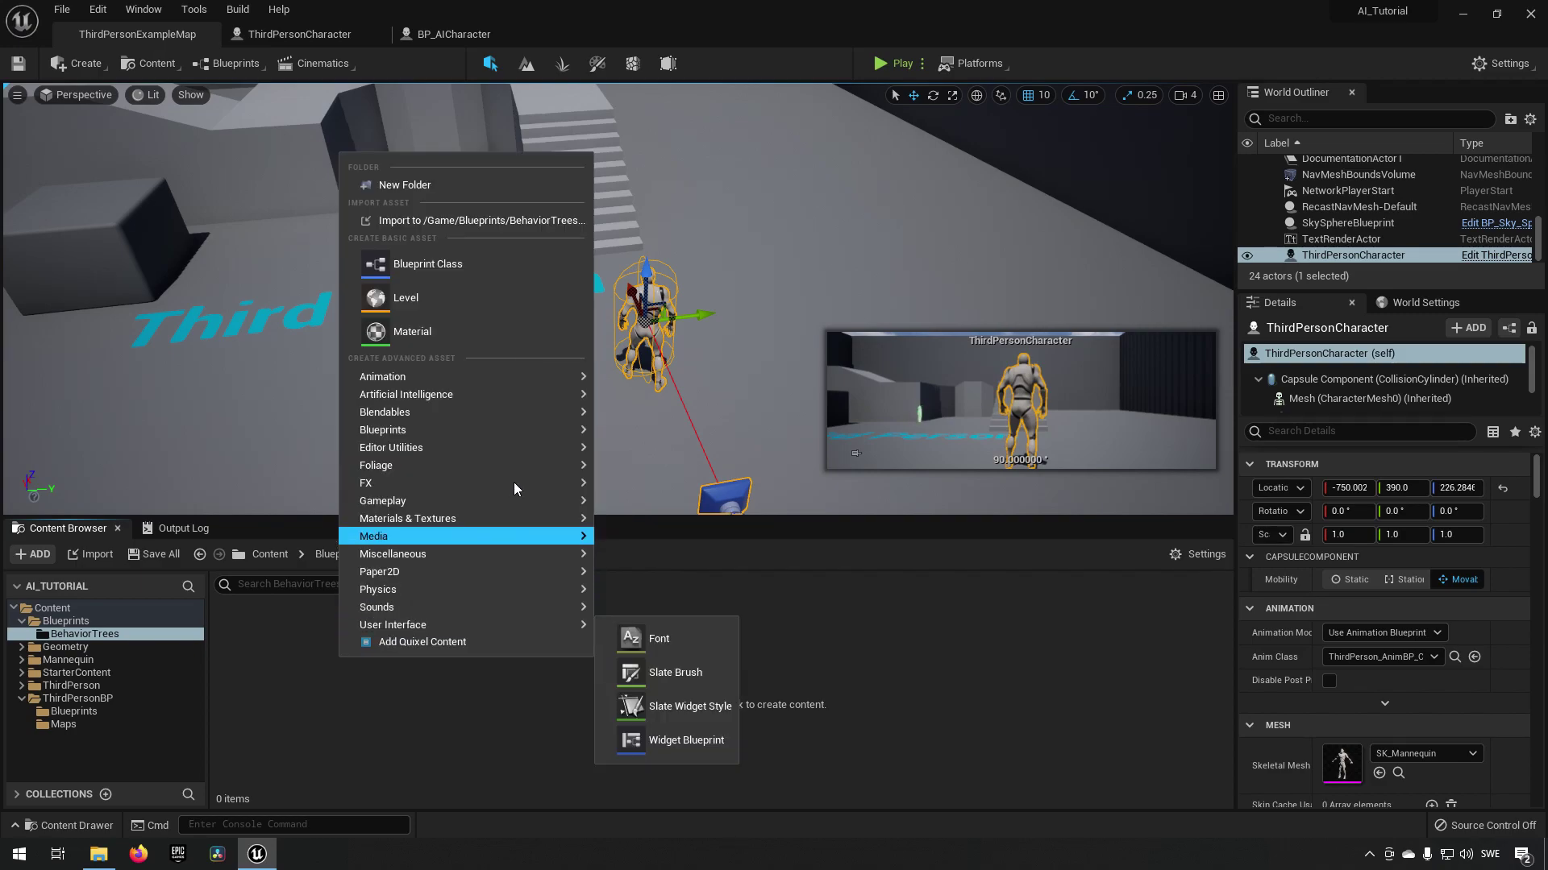
mouse_move(489, 409)
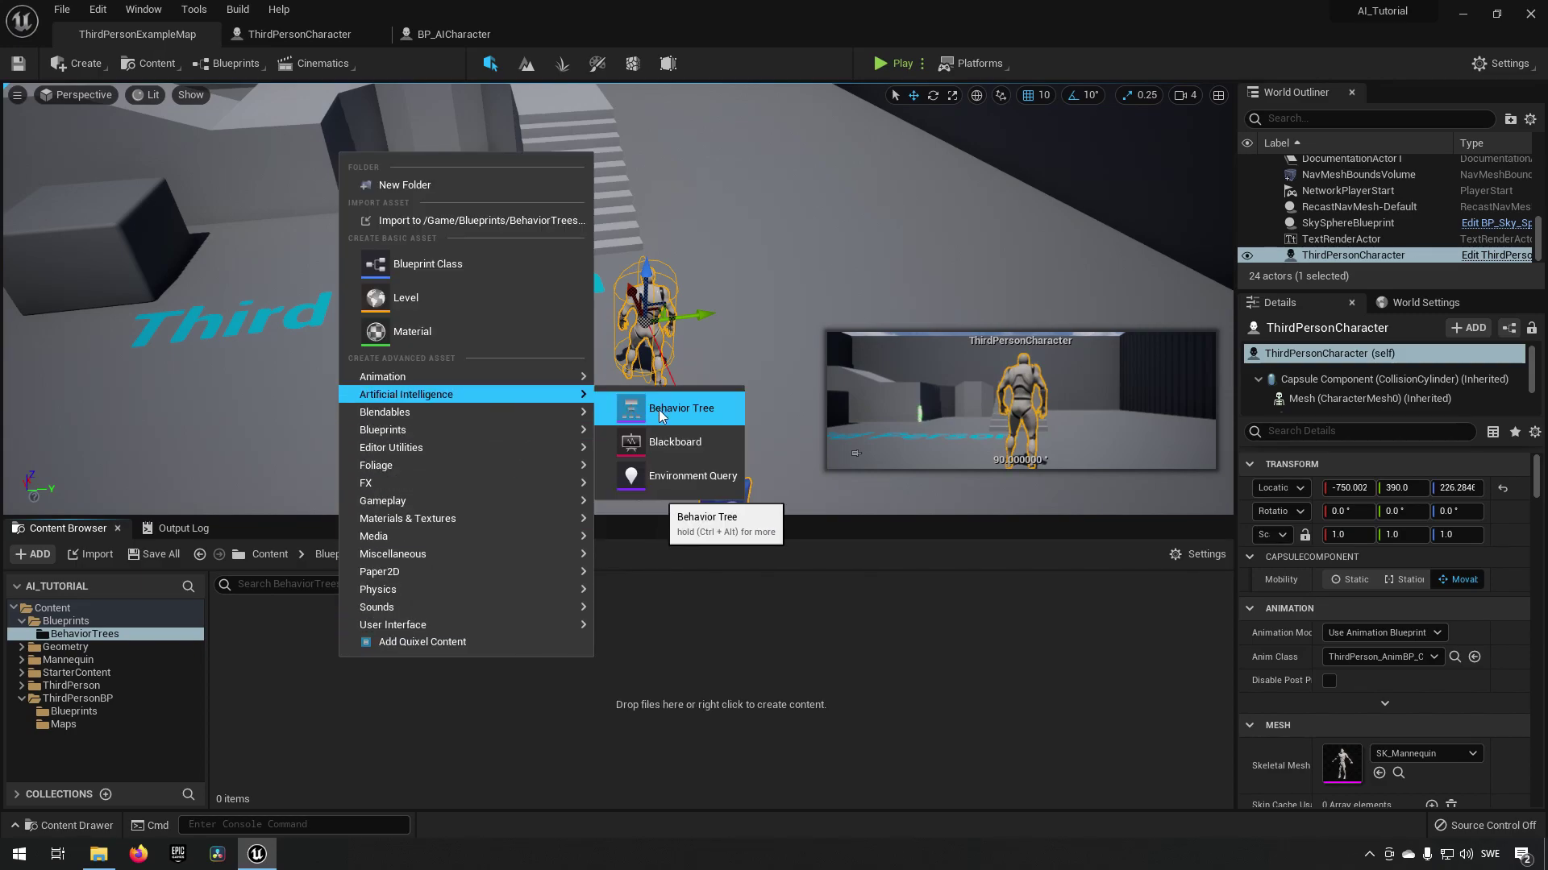
click(660, 409)
text(BT)
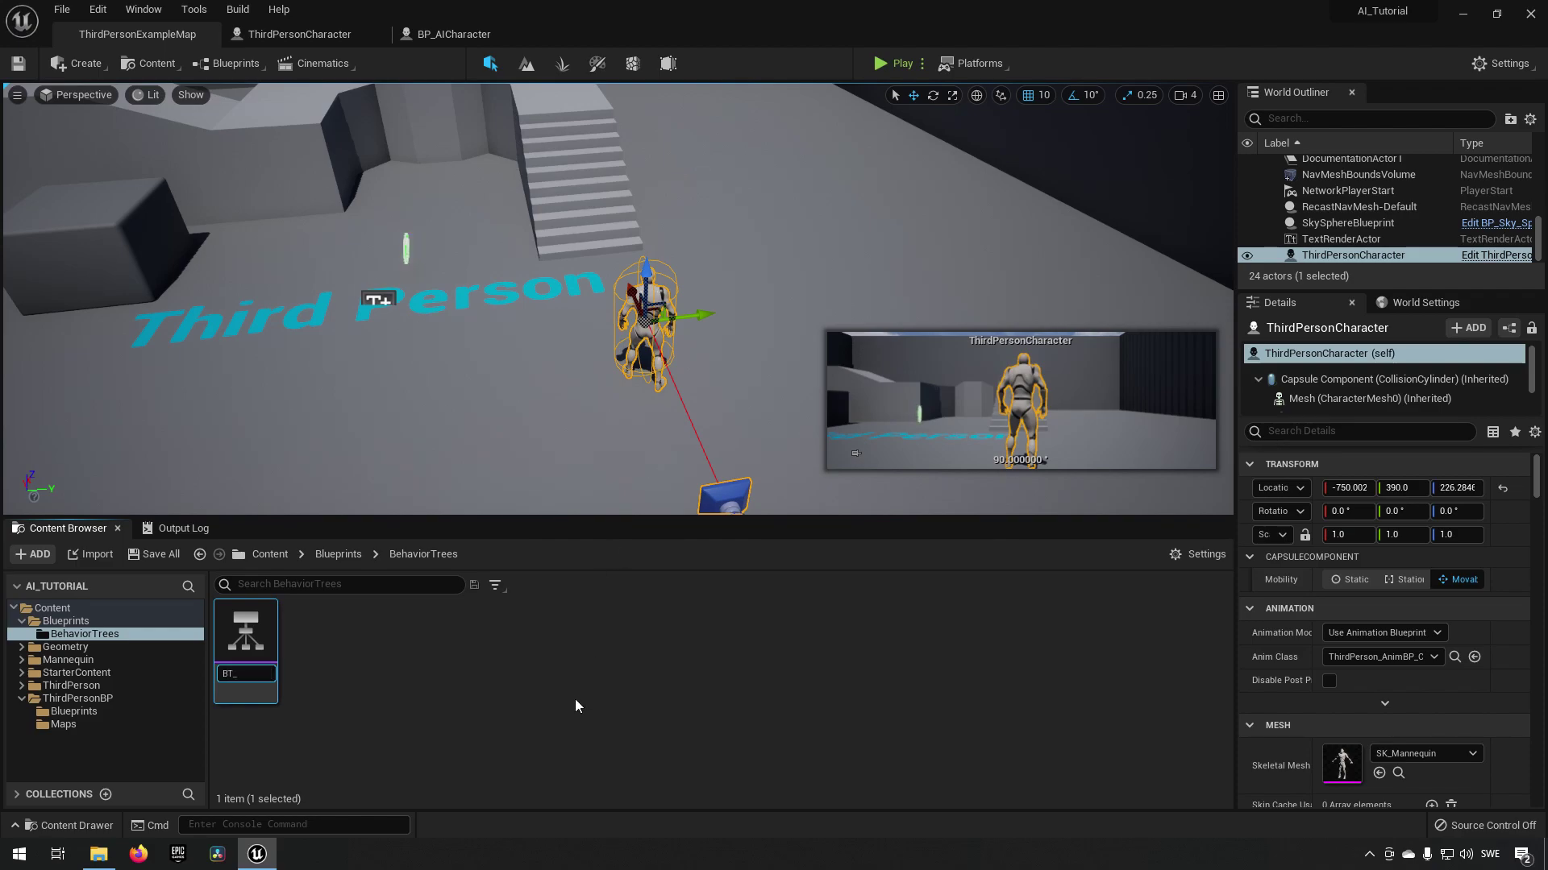
text(_Basic)
key(Return)
- Create a Blackboard asset beside BT_Basic and name it BB_Basic
right_click(395, 656)
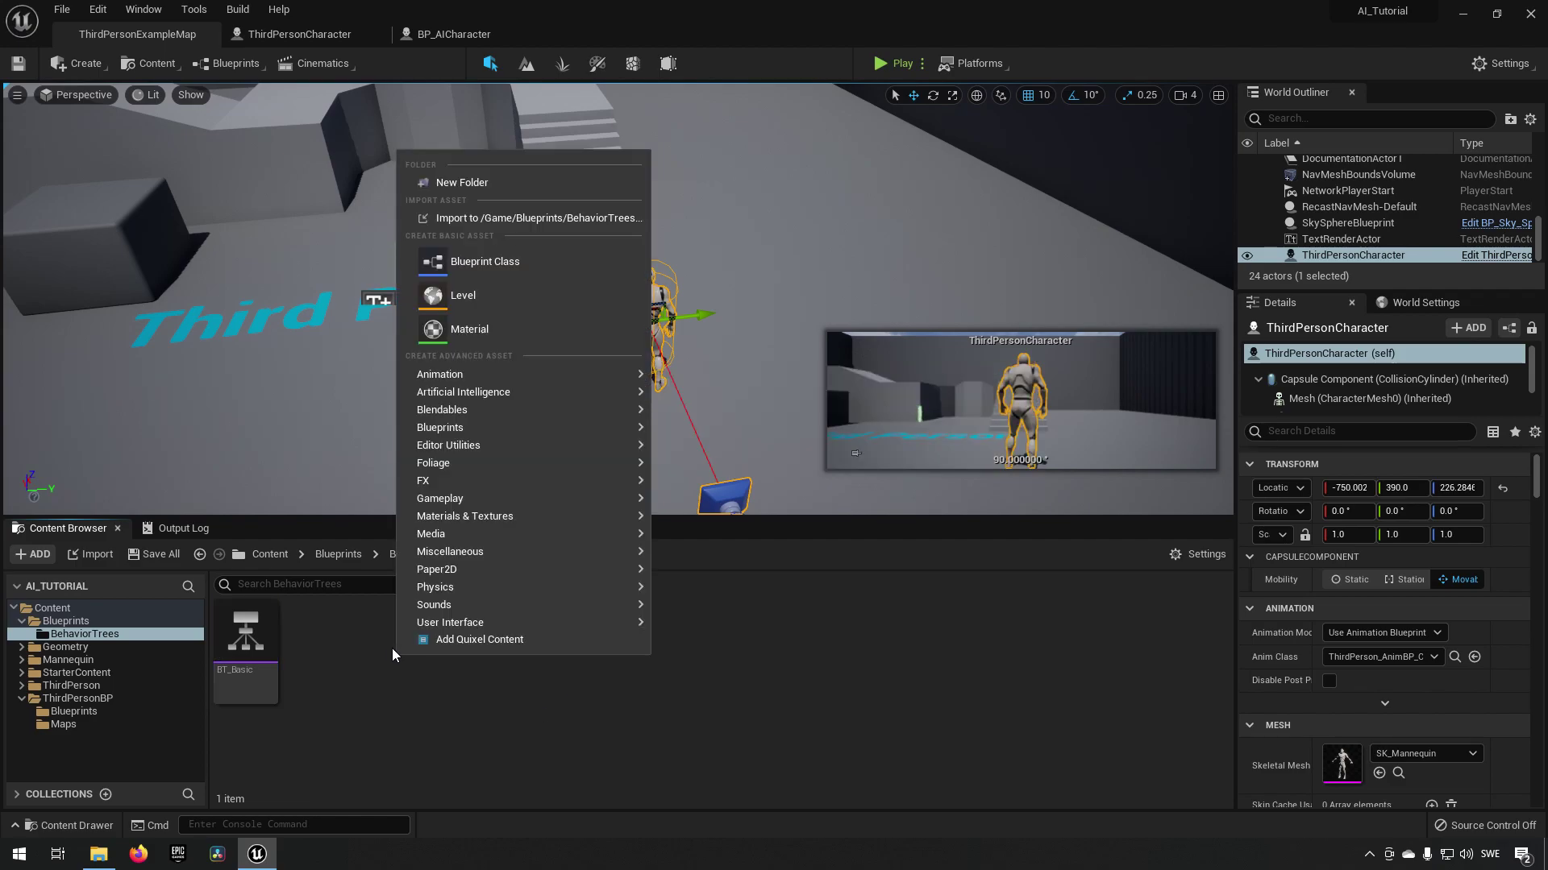
mouse_move(601, 389)
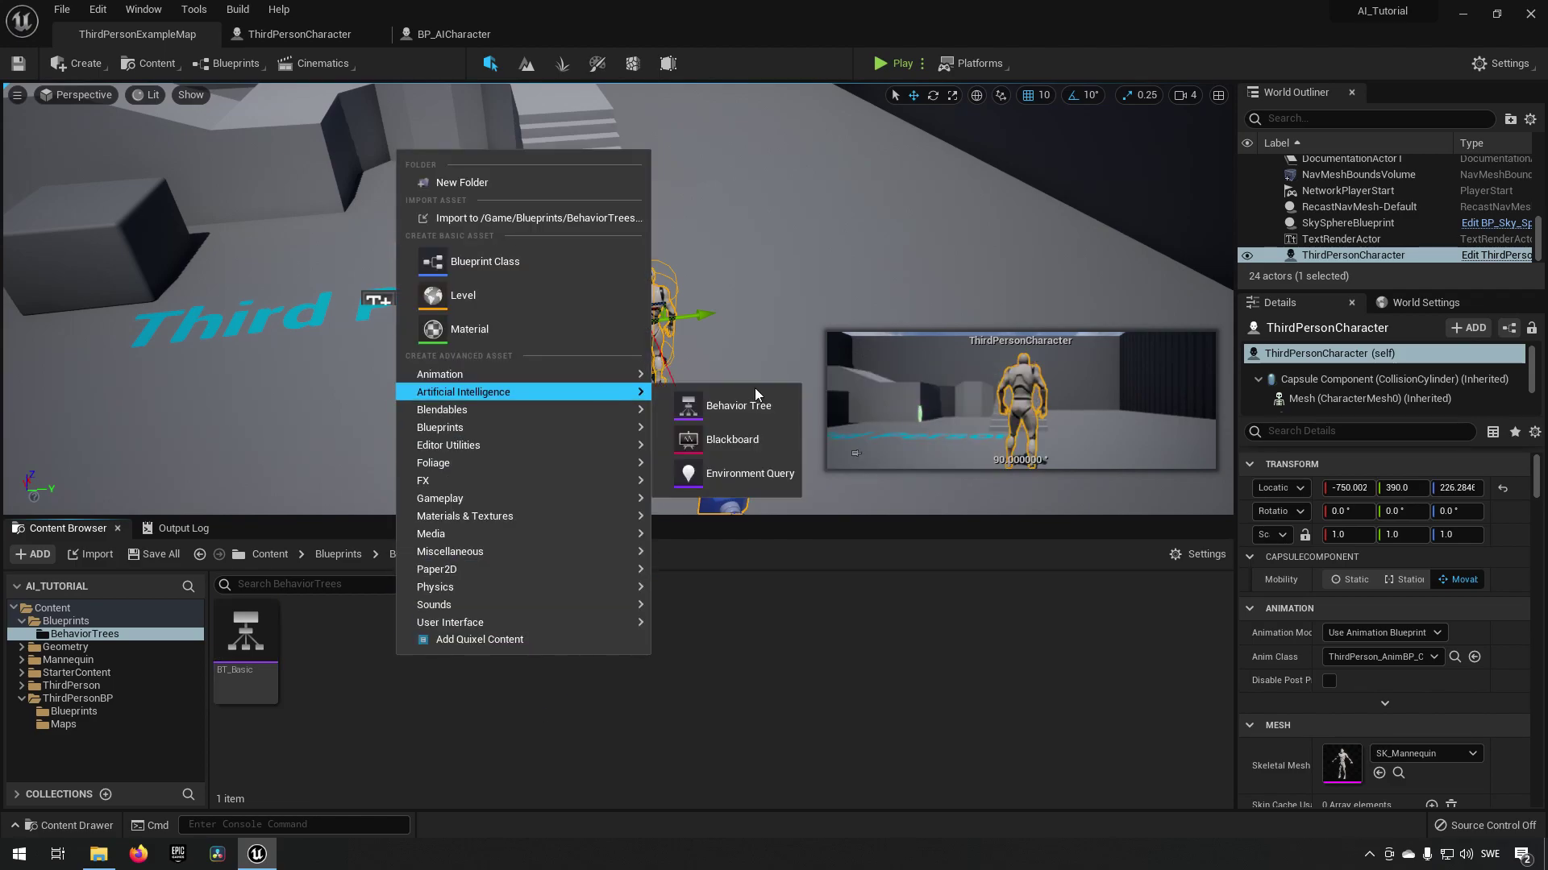
click(763, 436)
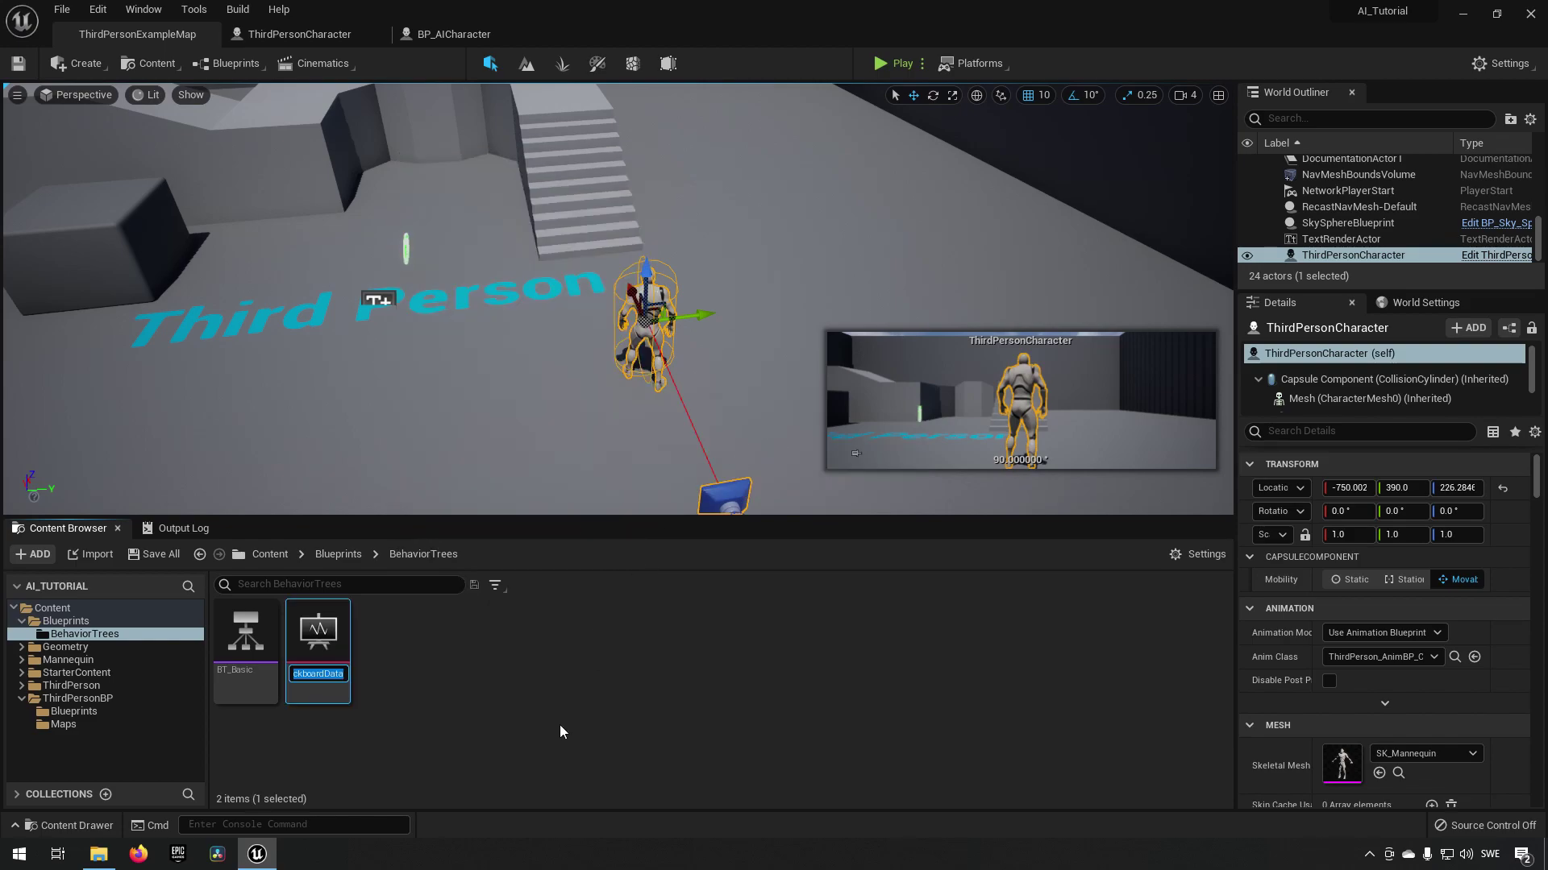
text(BB_Basic)
key(Return)
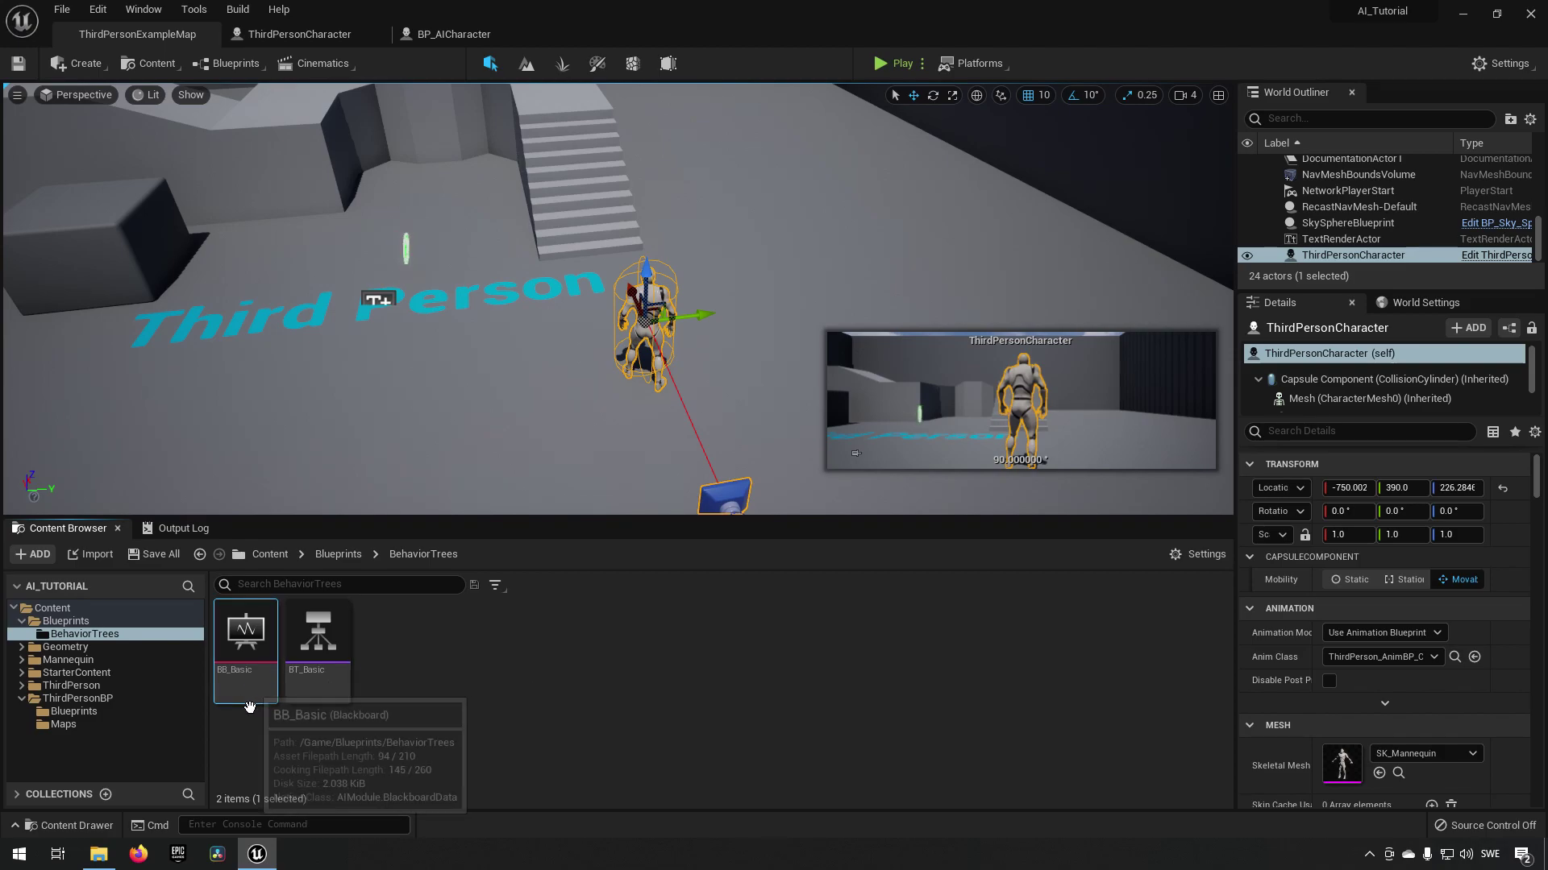
click(243, 637)
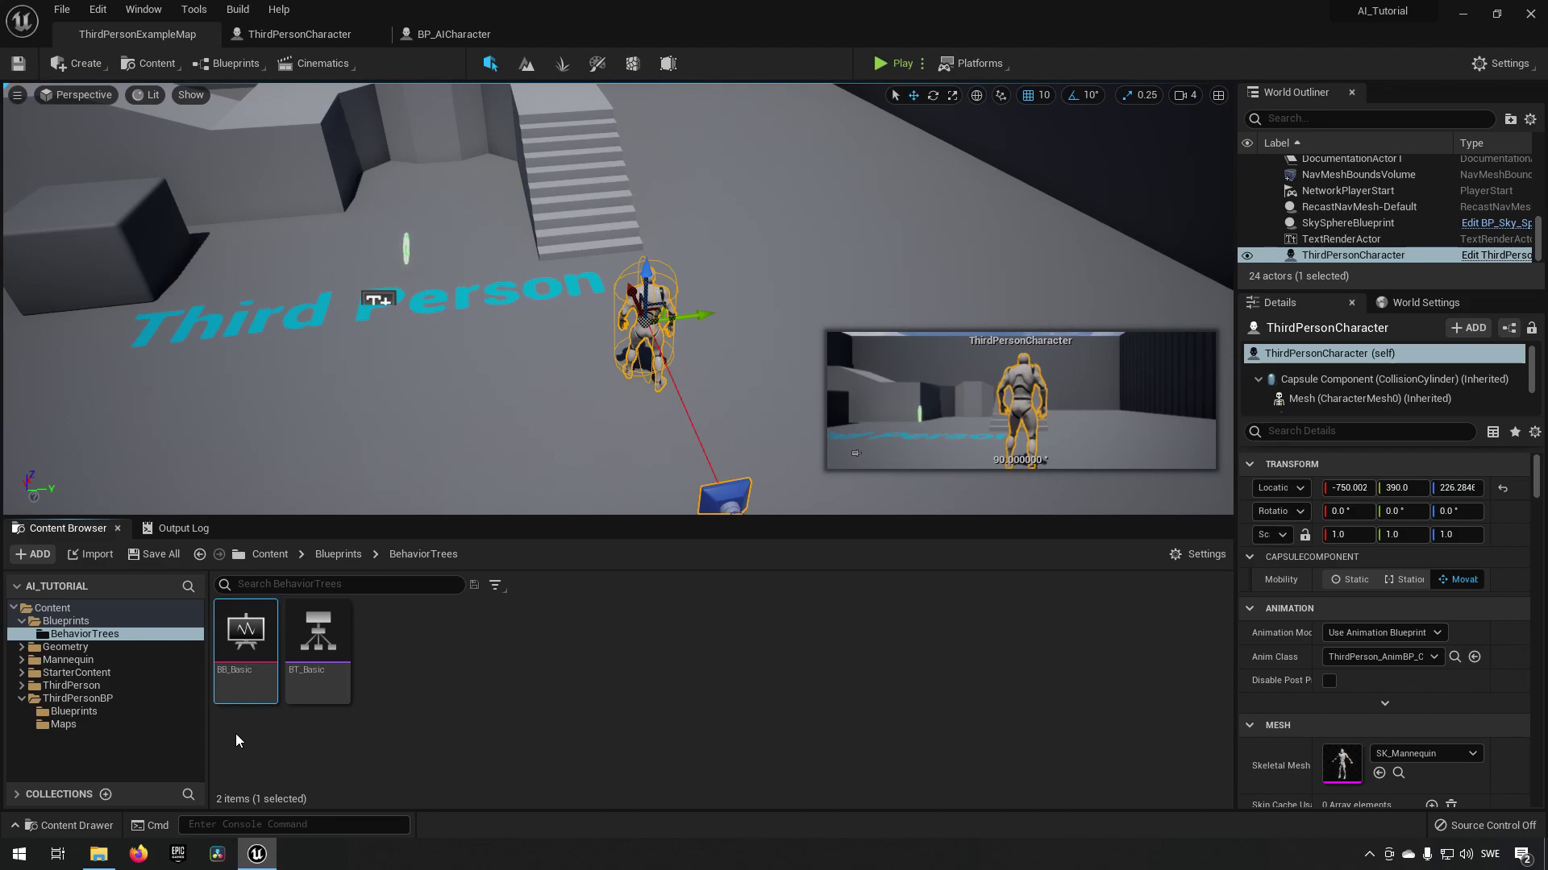
click(333, 663)
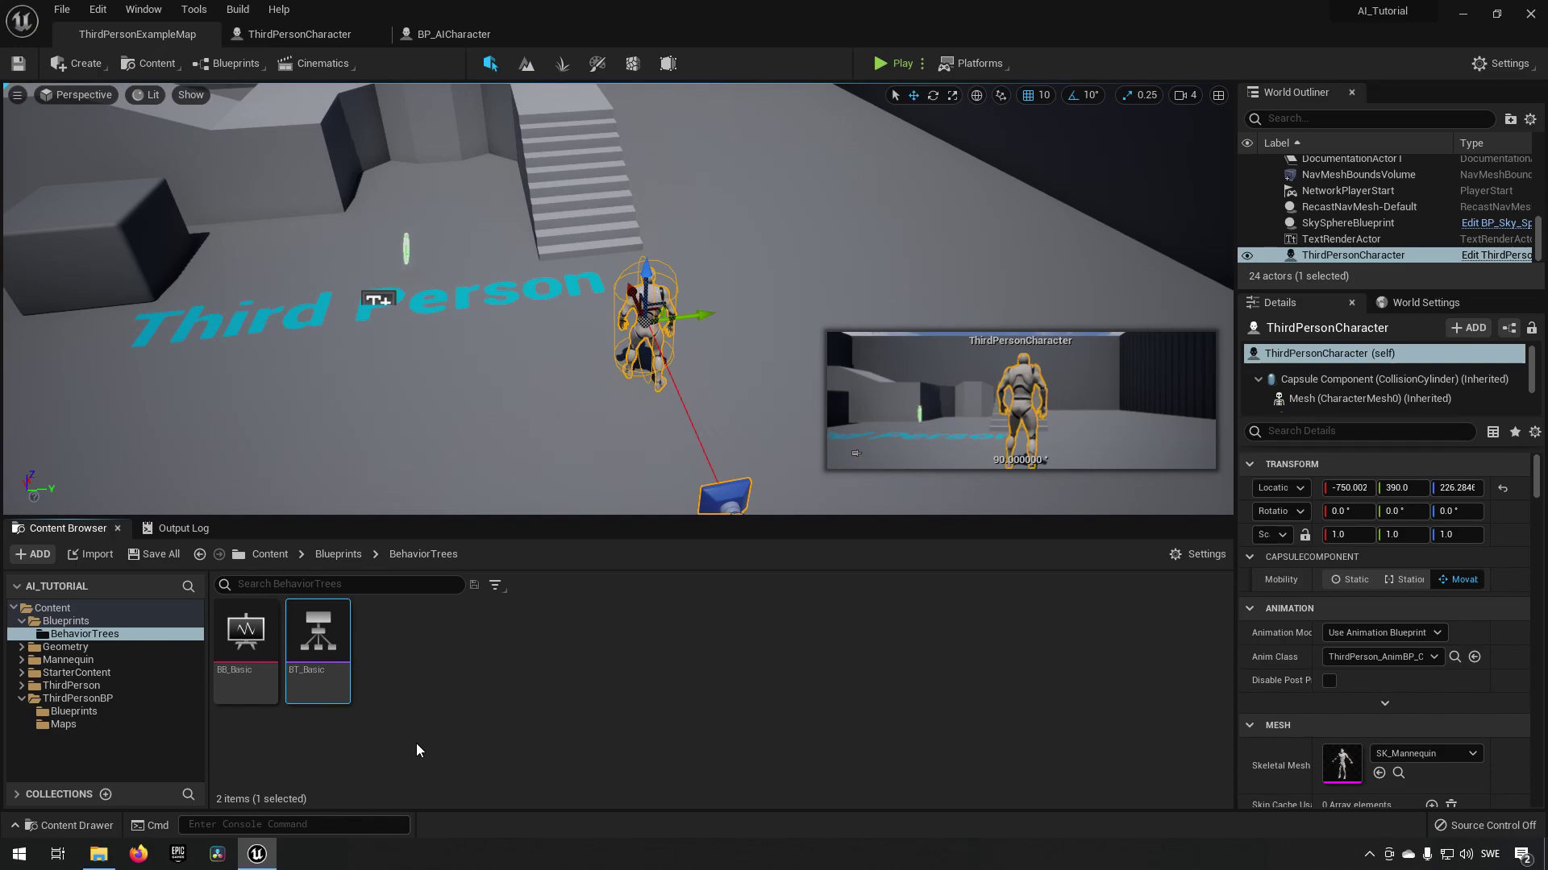
click(246, 636)
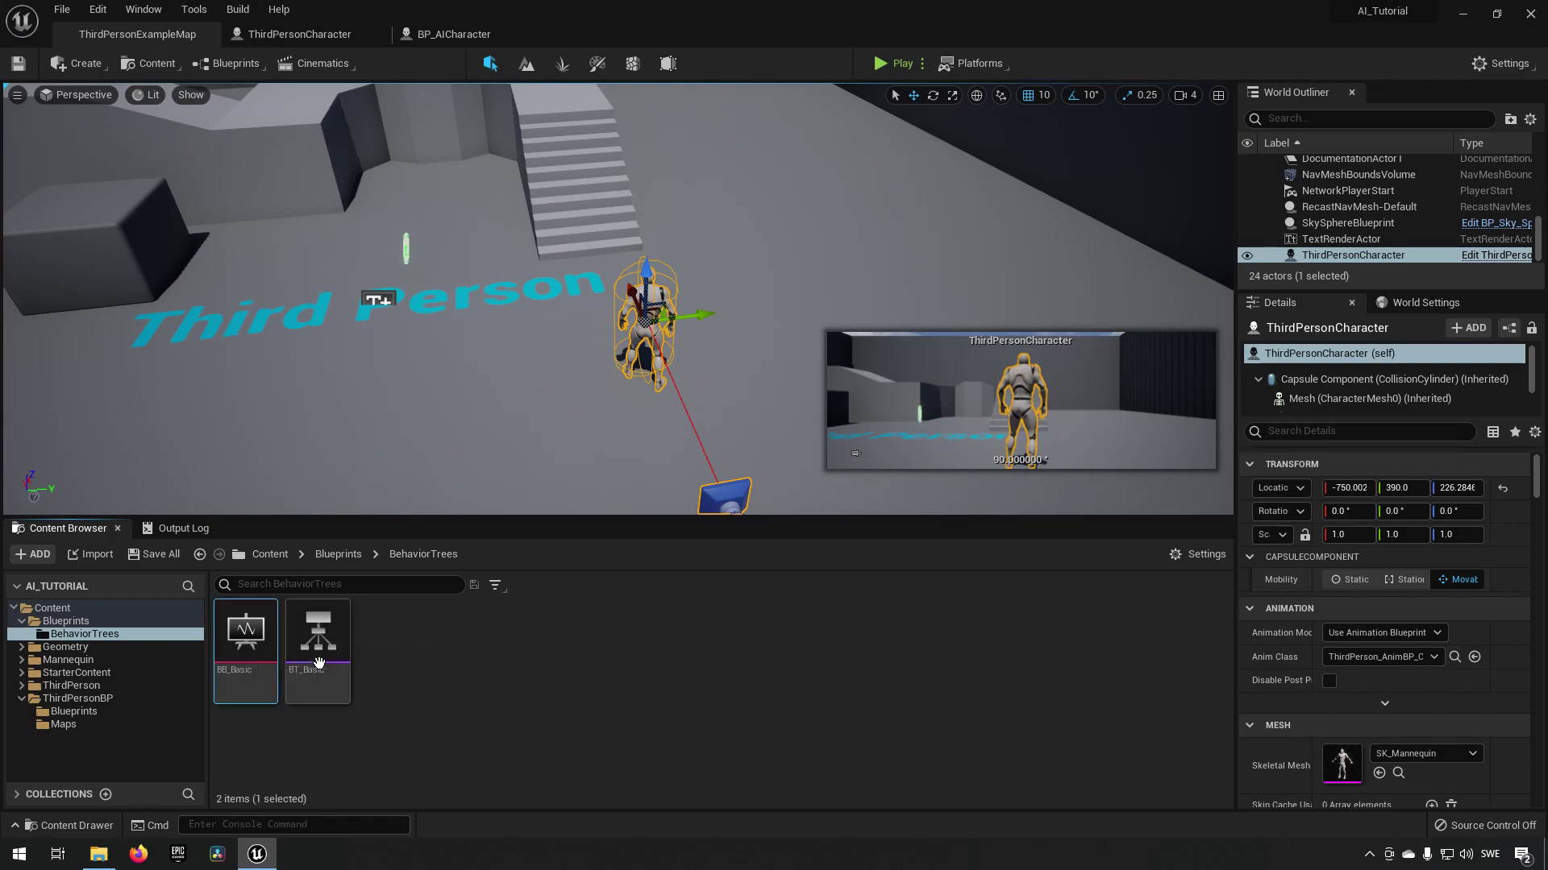
click(295, 698)
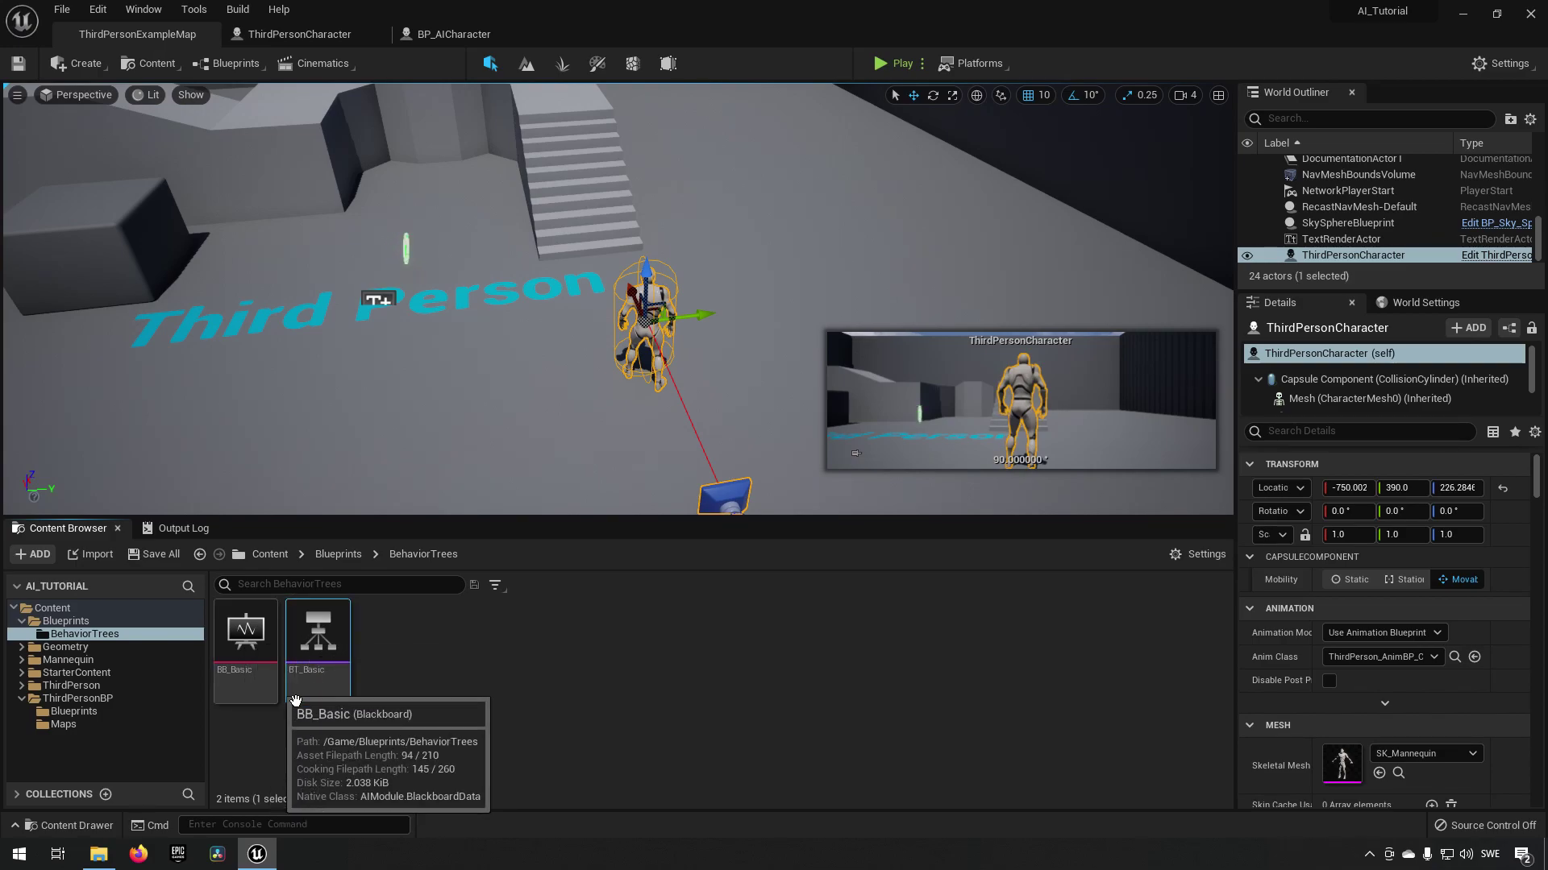
click(344, 554)
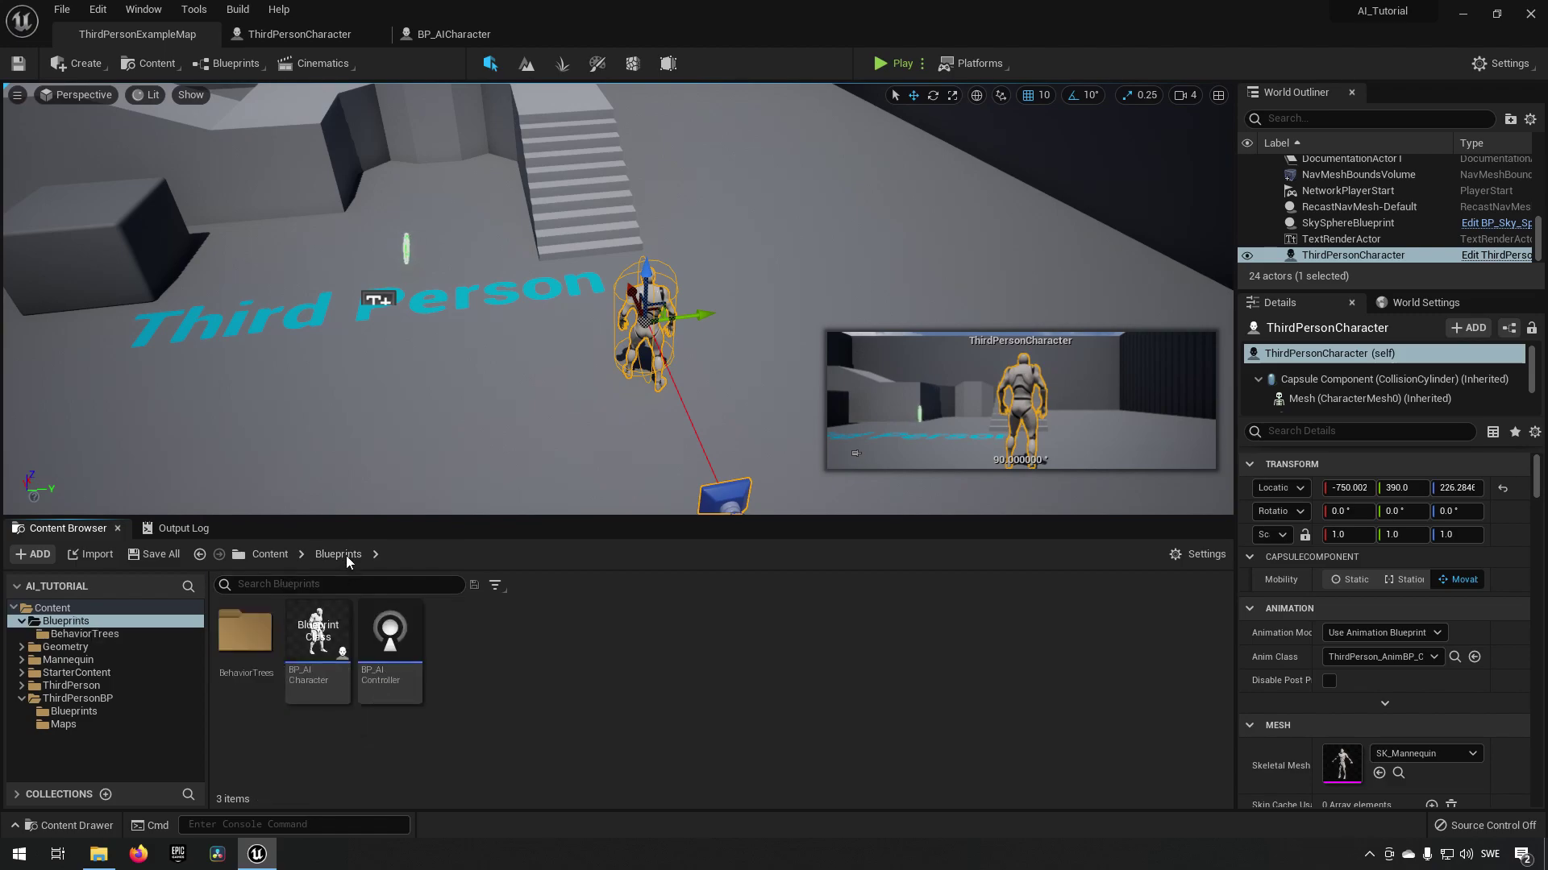
click(391, 677)
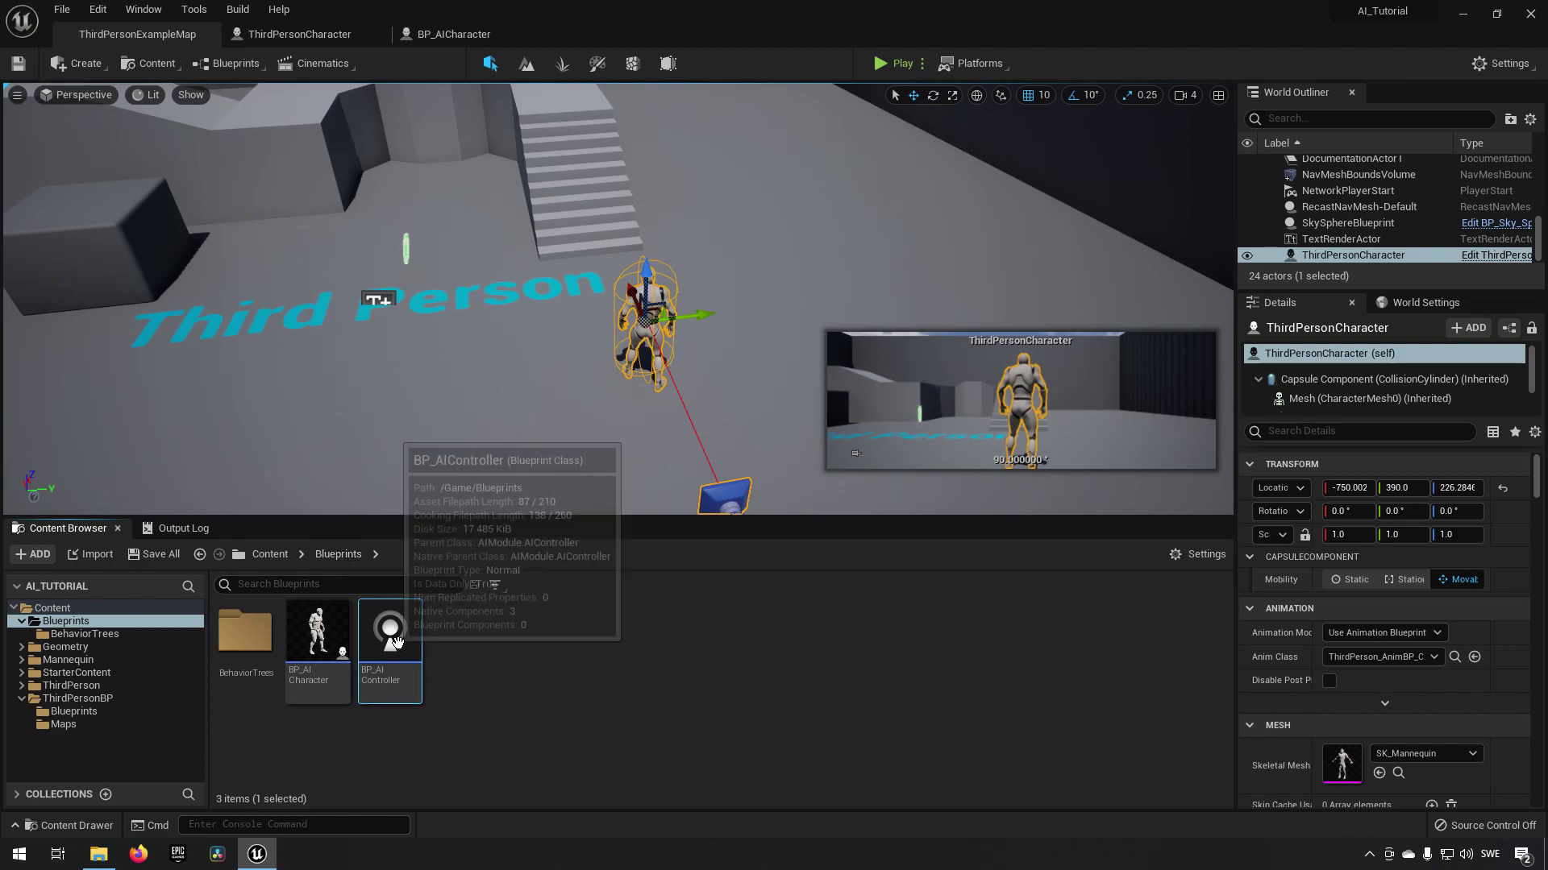
double_click(245, 632)
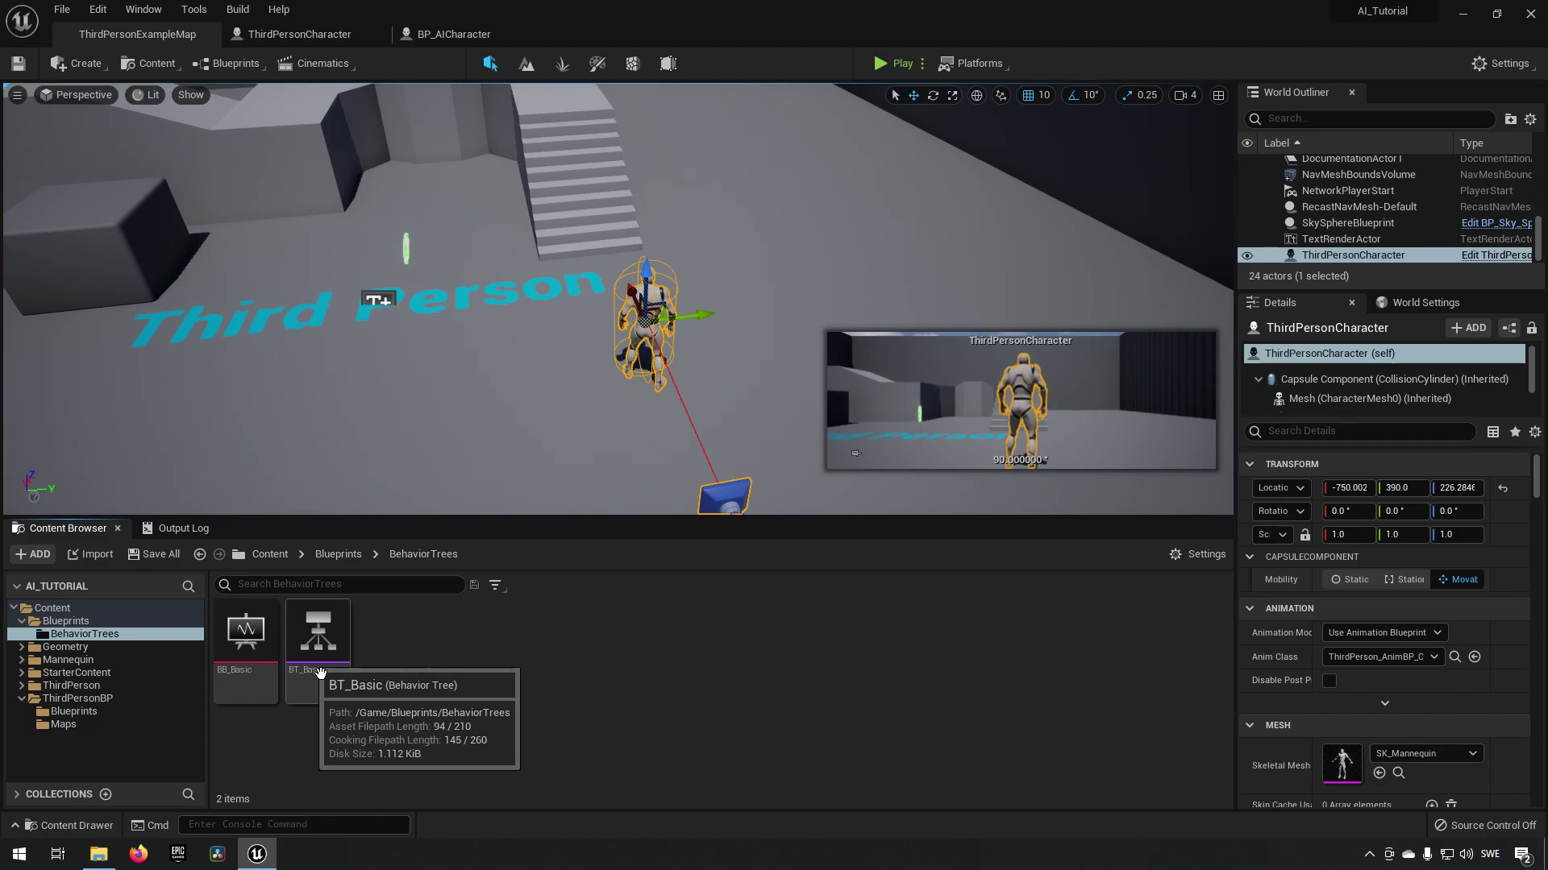
- Place BP_AICharacter from the Blueprints folder into the level, on the open floor behind the existing ThirdPersonCharacter
click(360, 558)
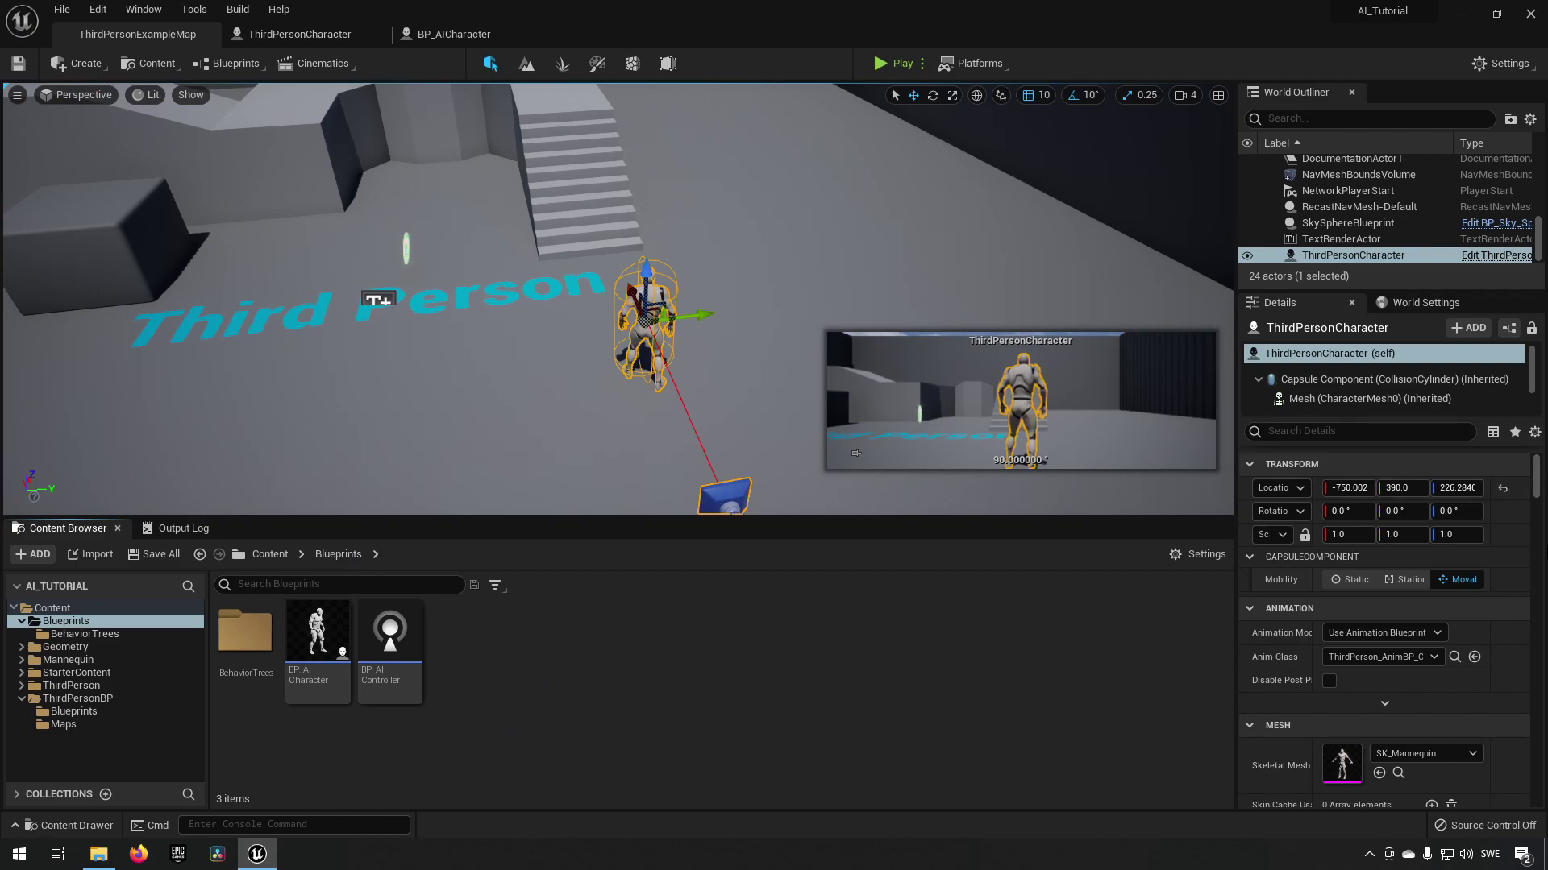
drag(316, 632, 794, 129)
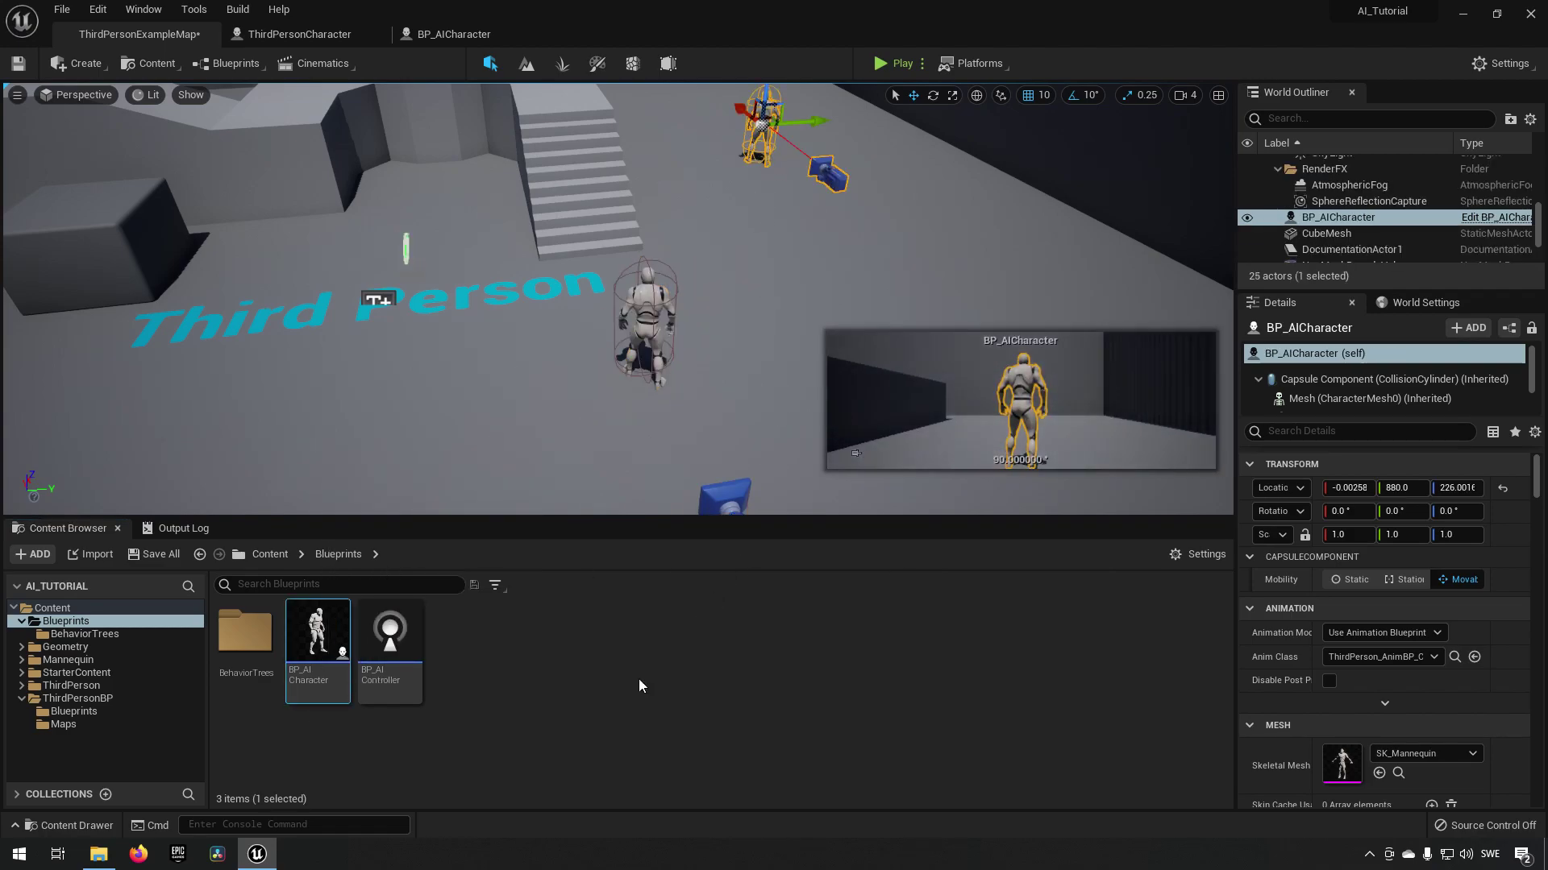
- Open the event graph of BP_AIController and move the Event BeginPlay node further away from Event Tick
click(409, 671)
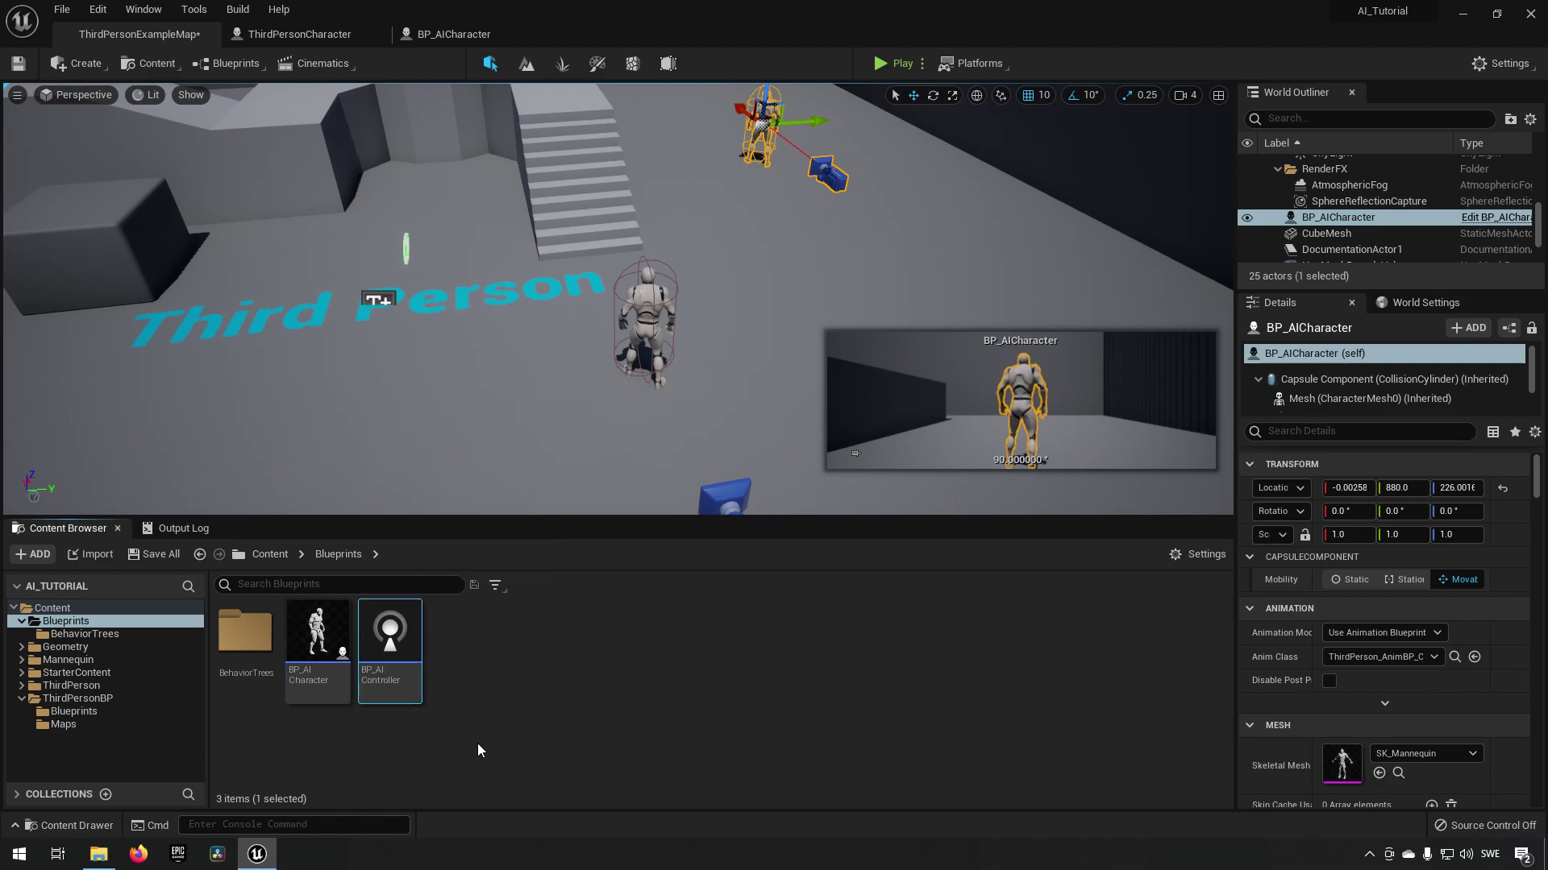
double_click(414, 649)
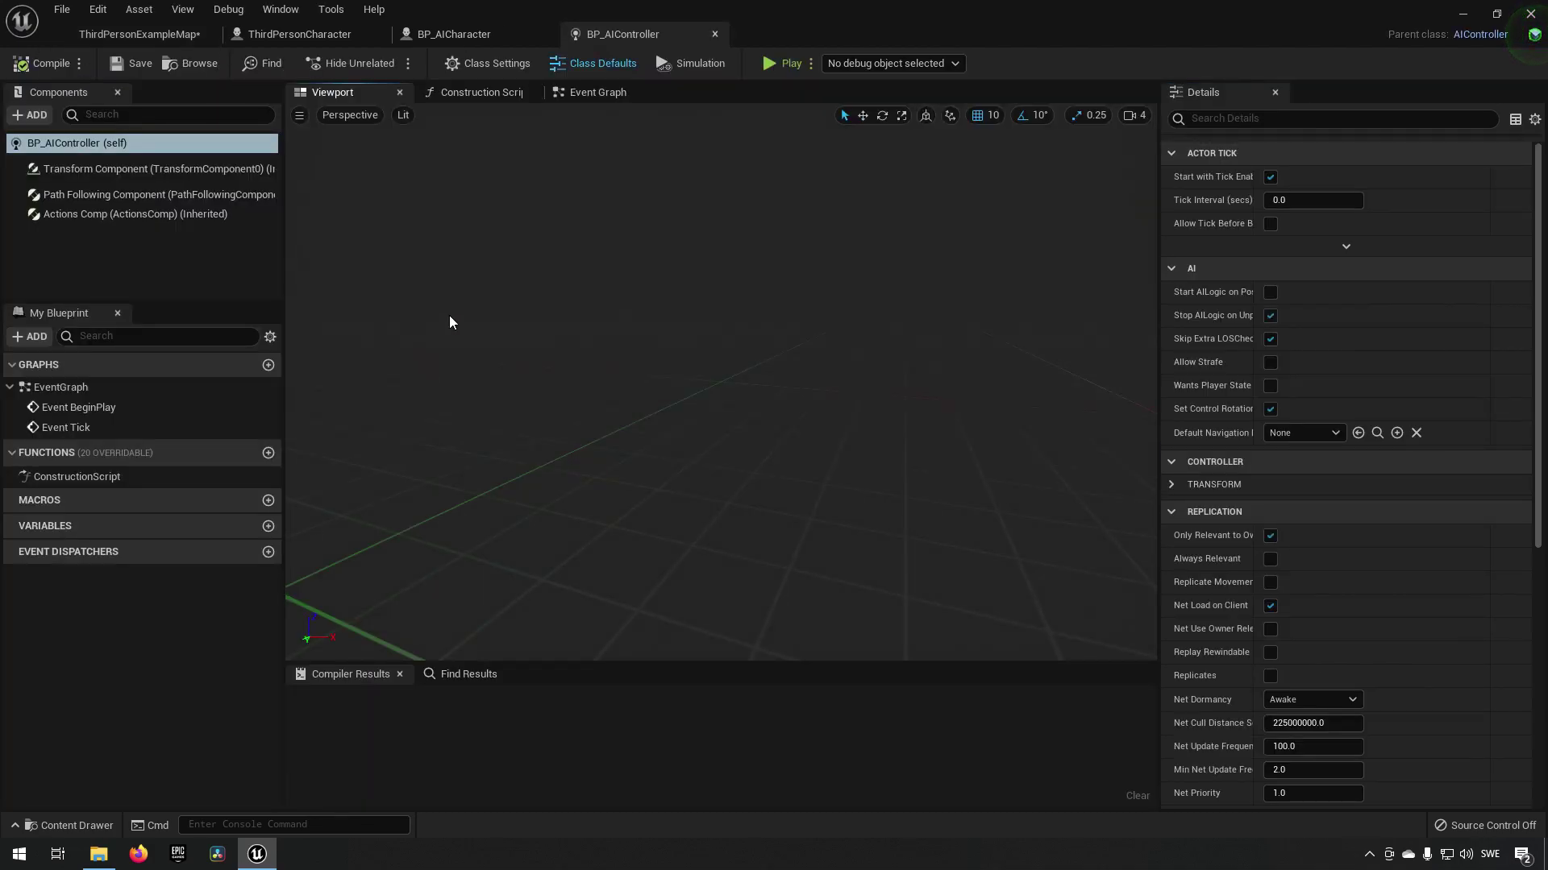
click(596, 94)
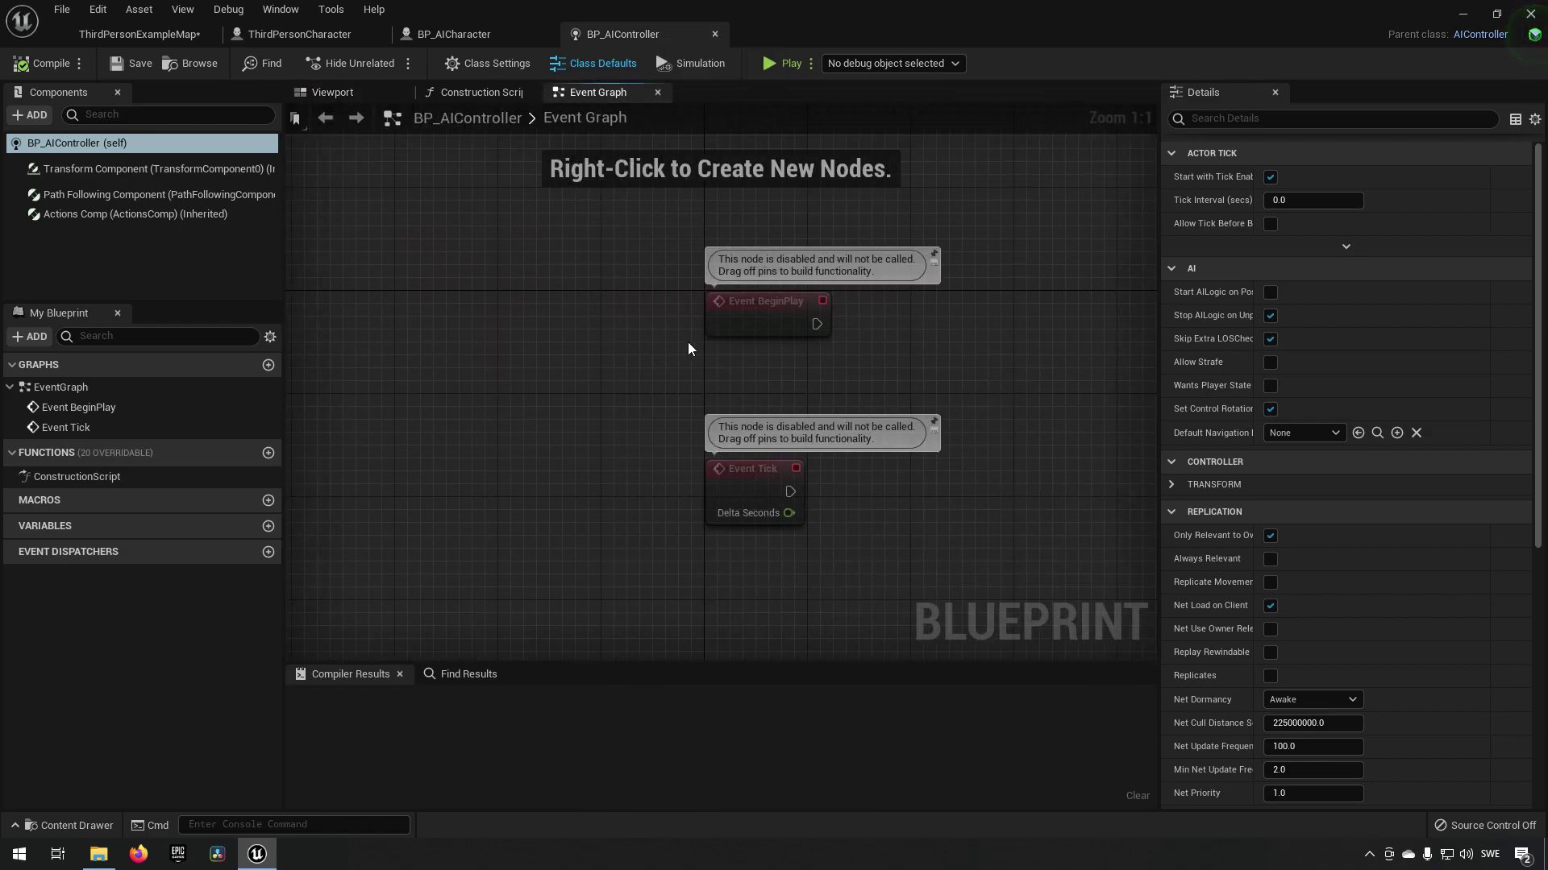
right_drag(1120, 298, 869, 408)
drag(532, 428, 577, 271)
right_drag(741, 343, 698, 393)
- Run BT_Basic from Event BeginPlay through a connected Run Behavior Tree node, and compile BP_AIController
right_click(741, 360)
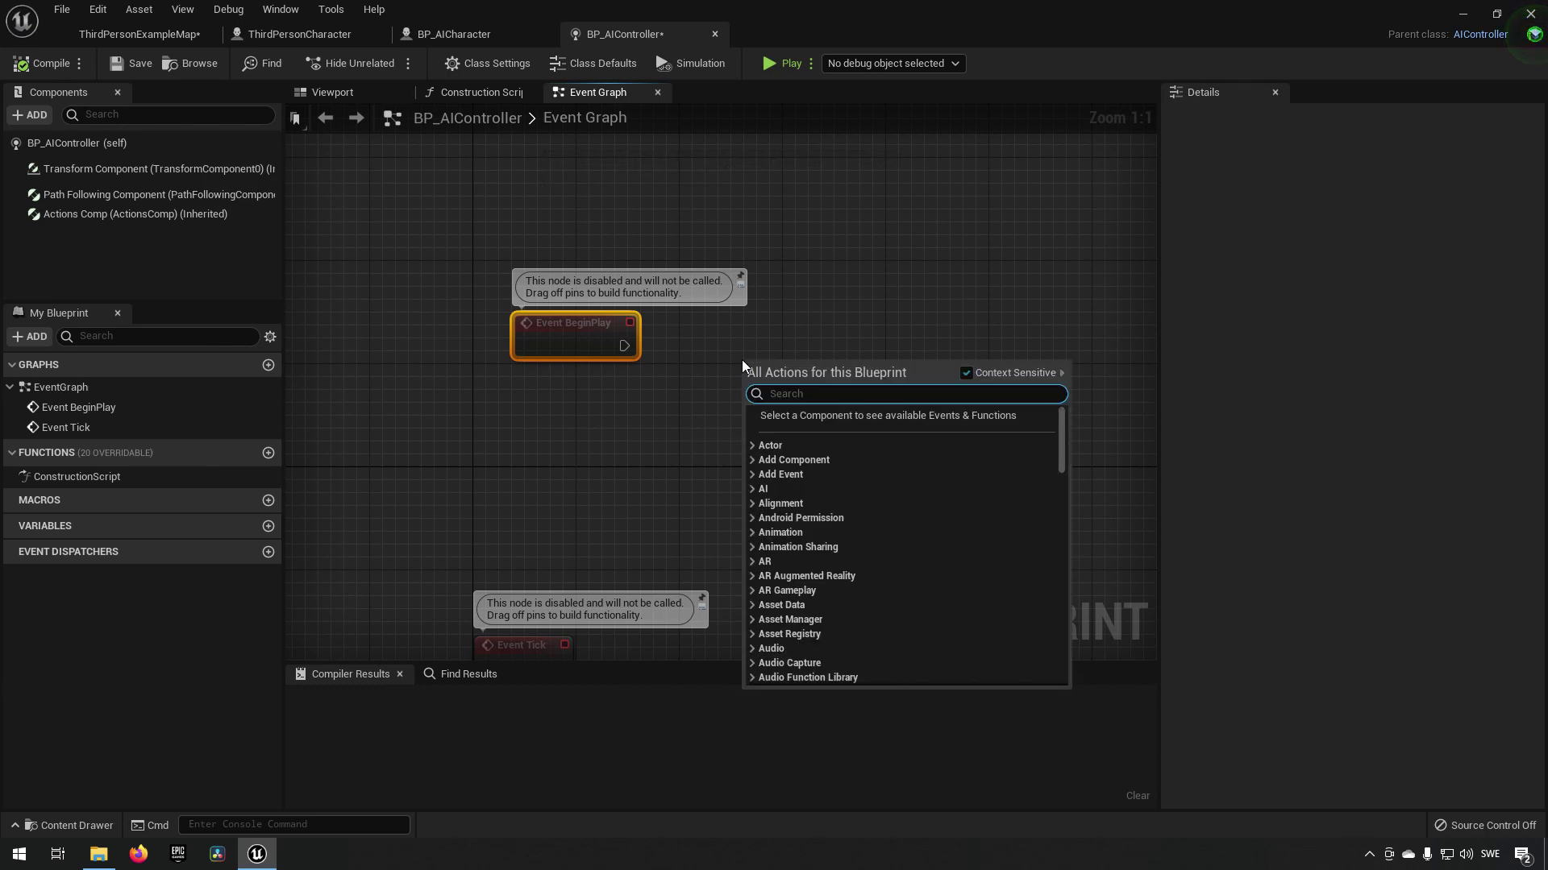
text(run behavio)
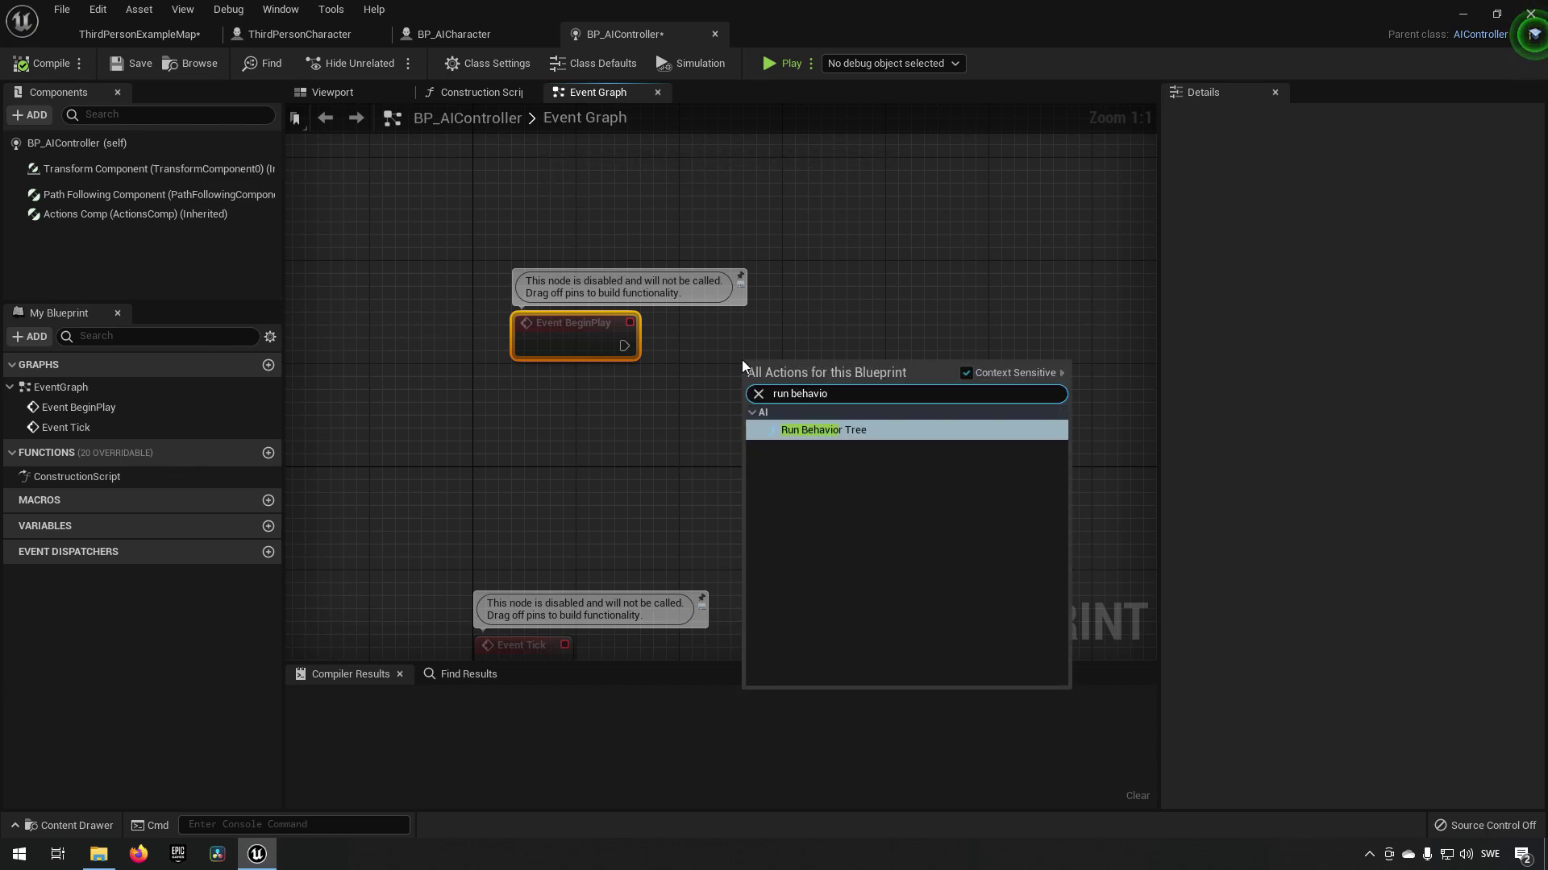
key(Return)
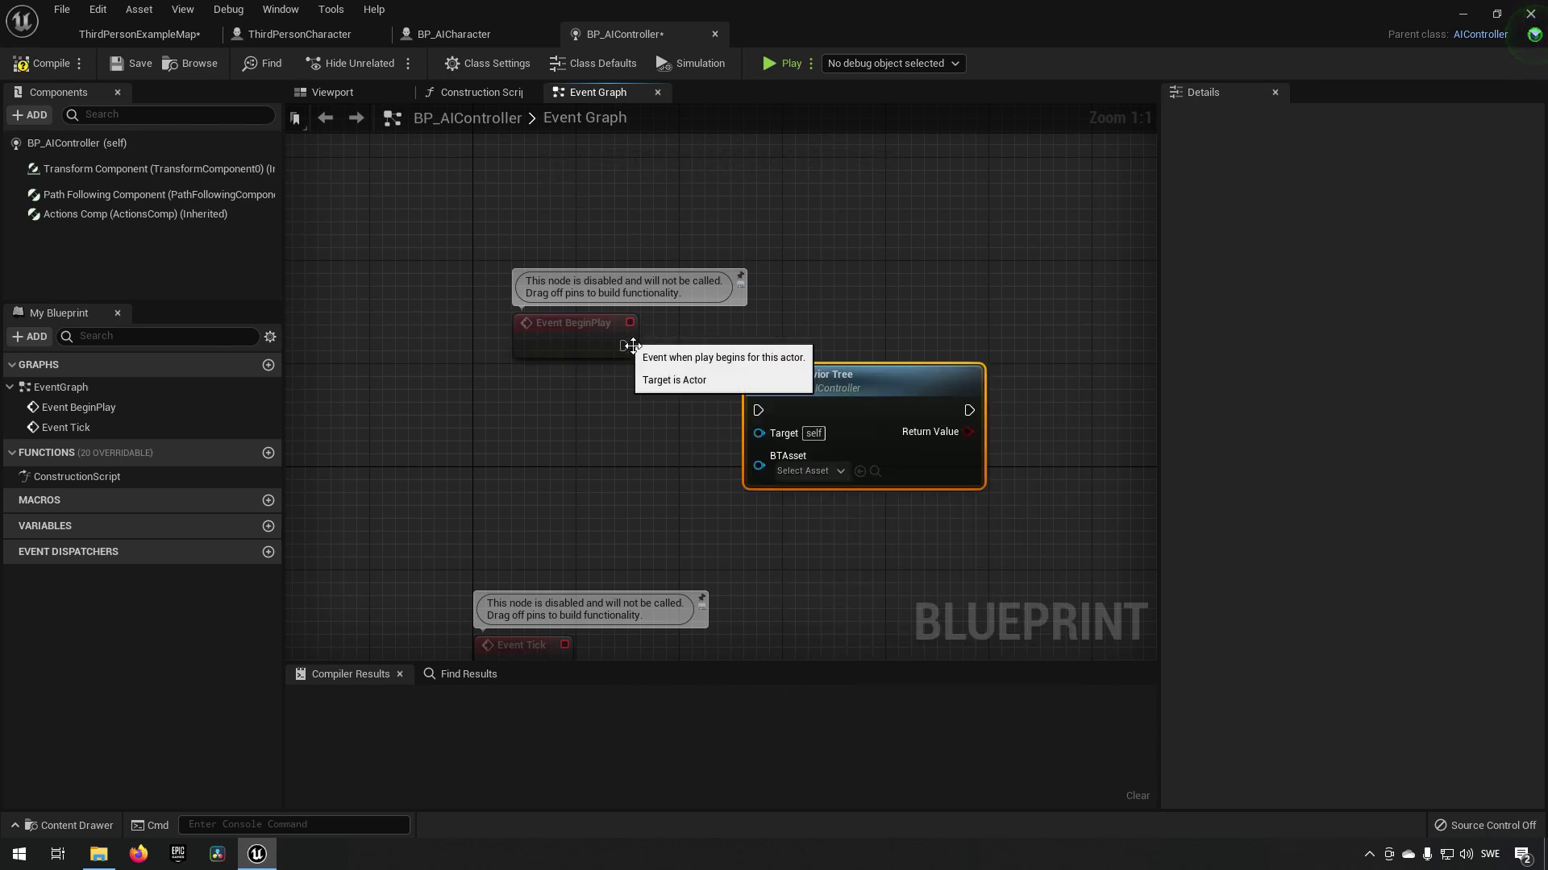
drag(669, 372, 821, 369)
click(806, 406)
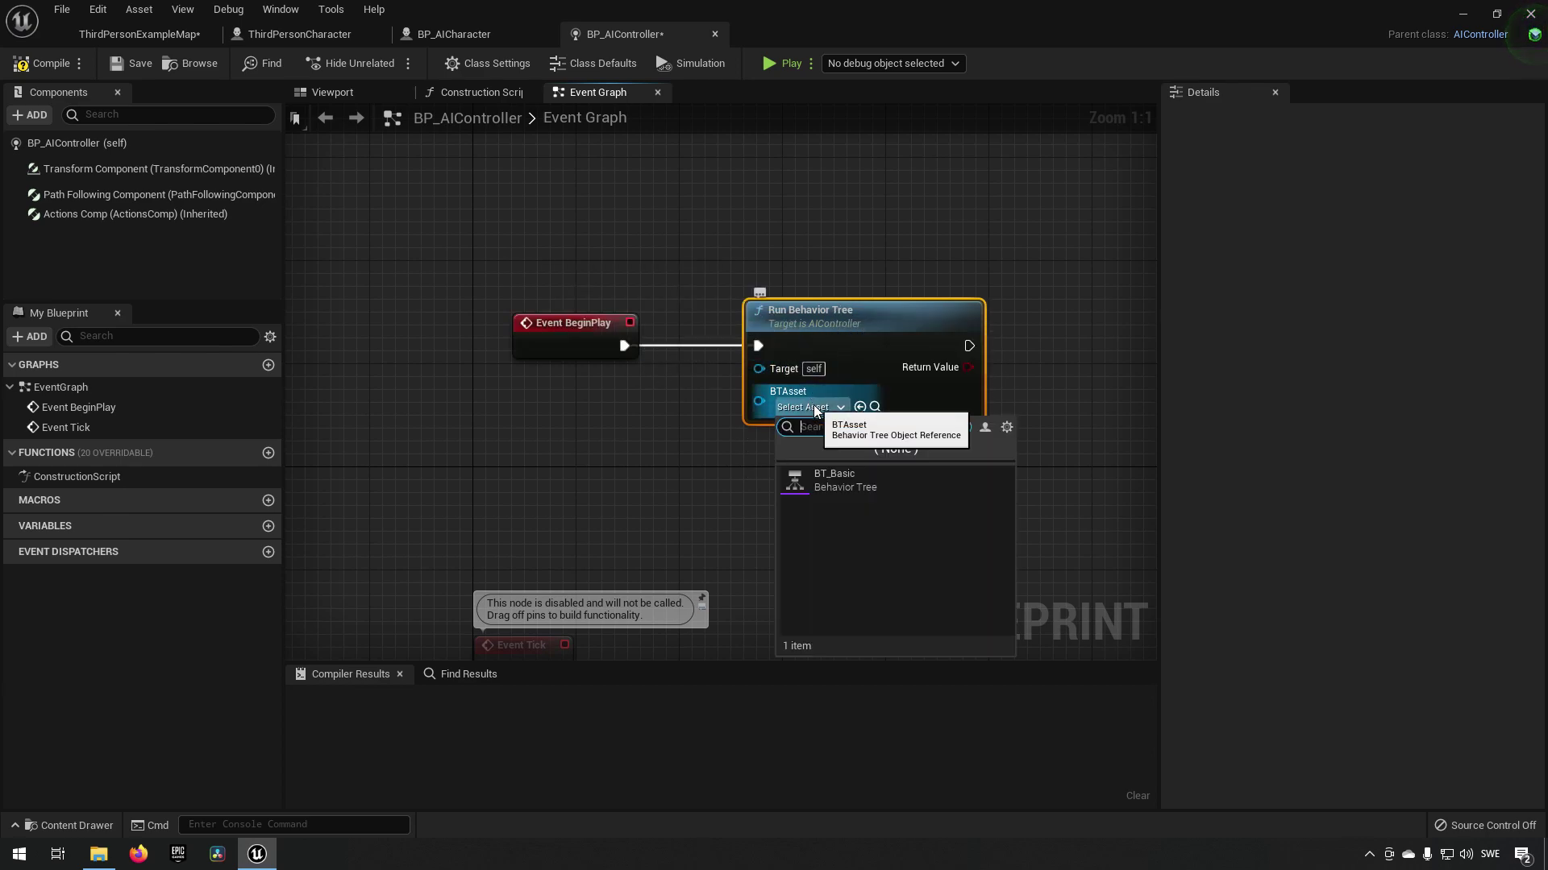
click(860, 486)
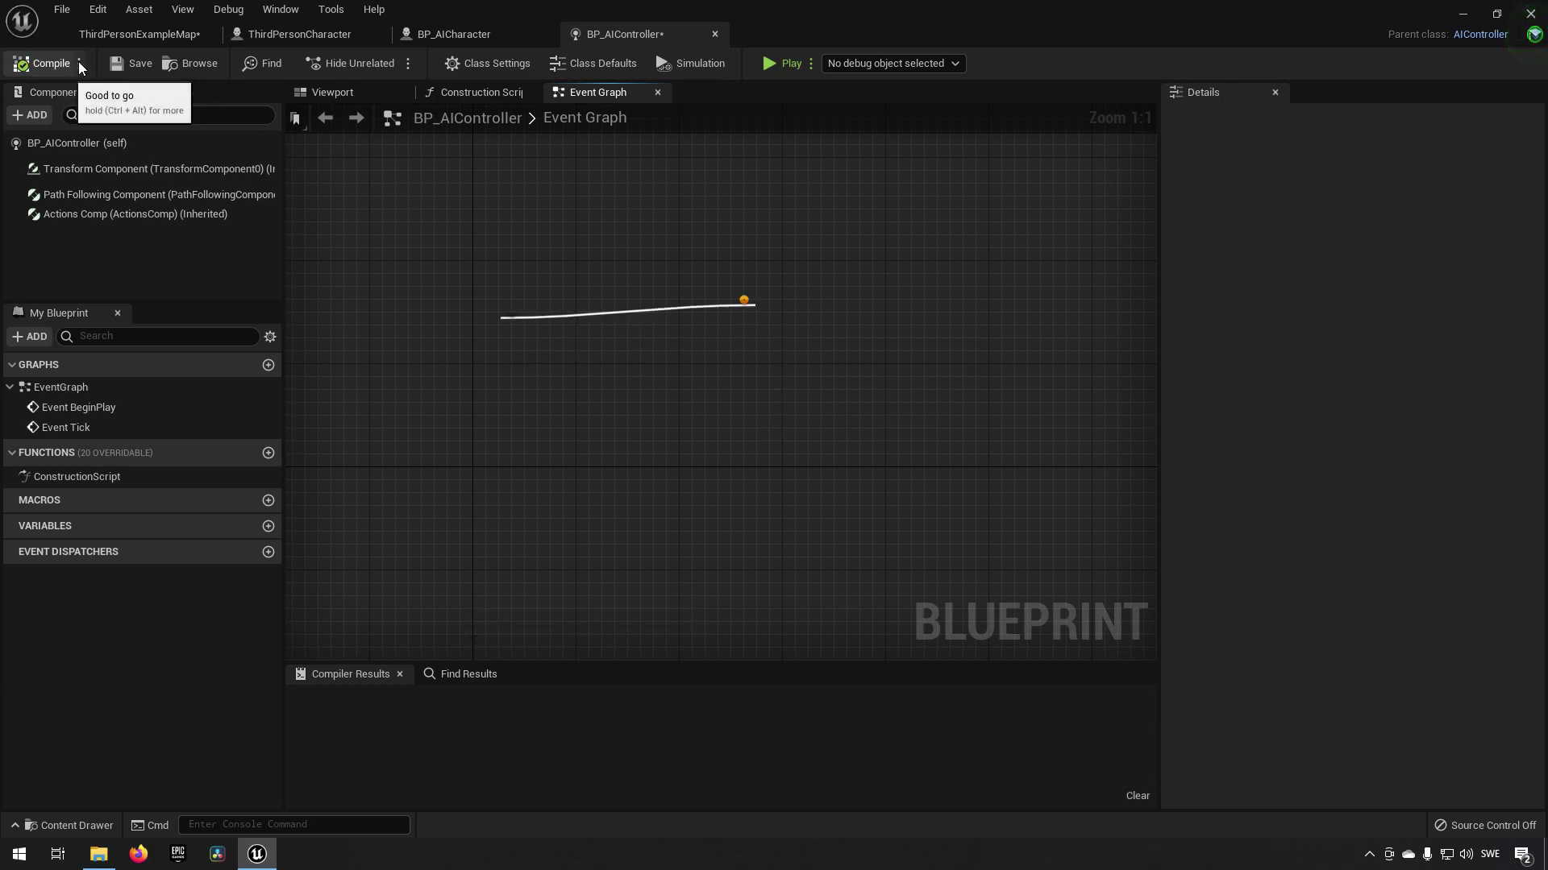
click(46, 63)
drag(477, 259, 1035, 489)
click(545, 474)
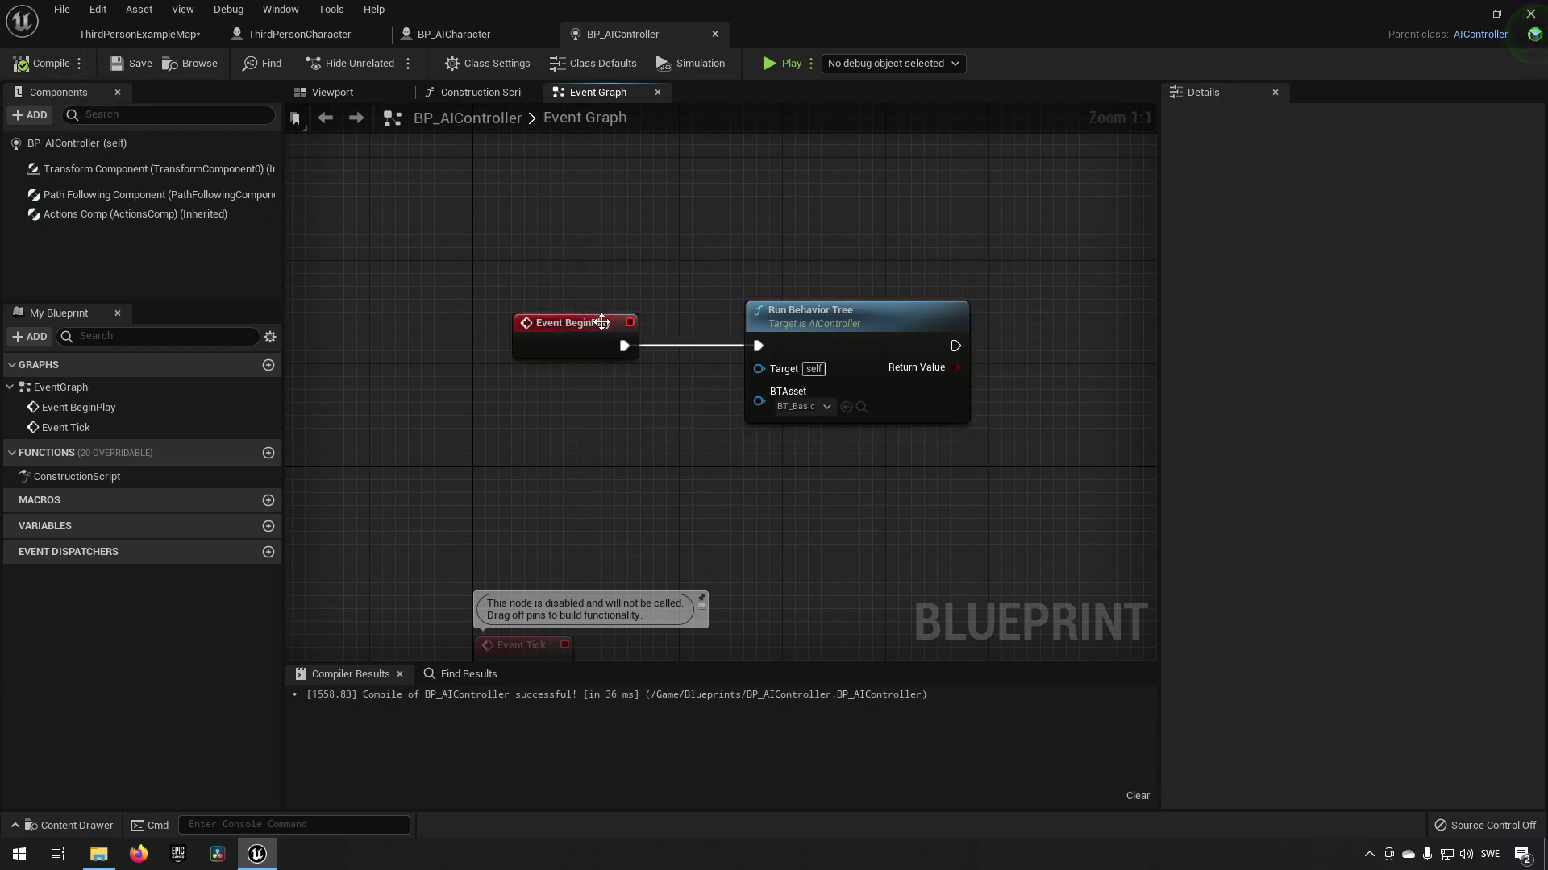
click(453, 35)
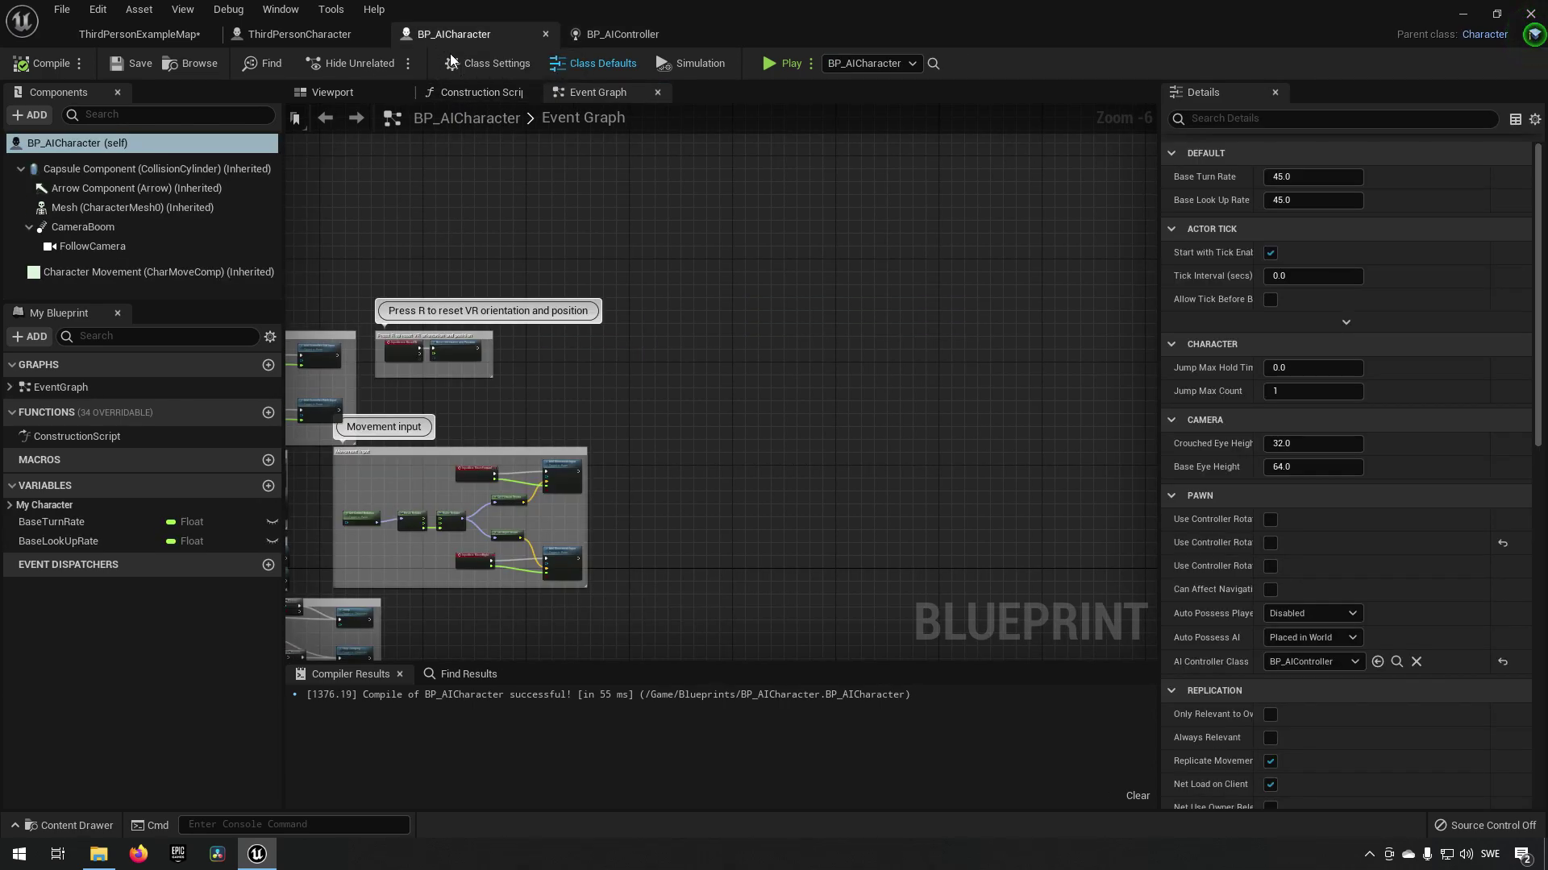
click(175, 32)
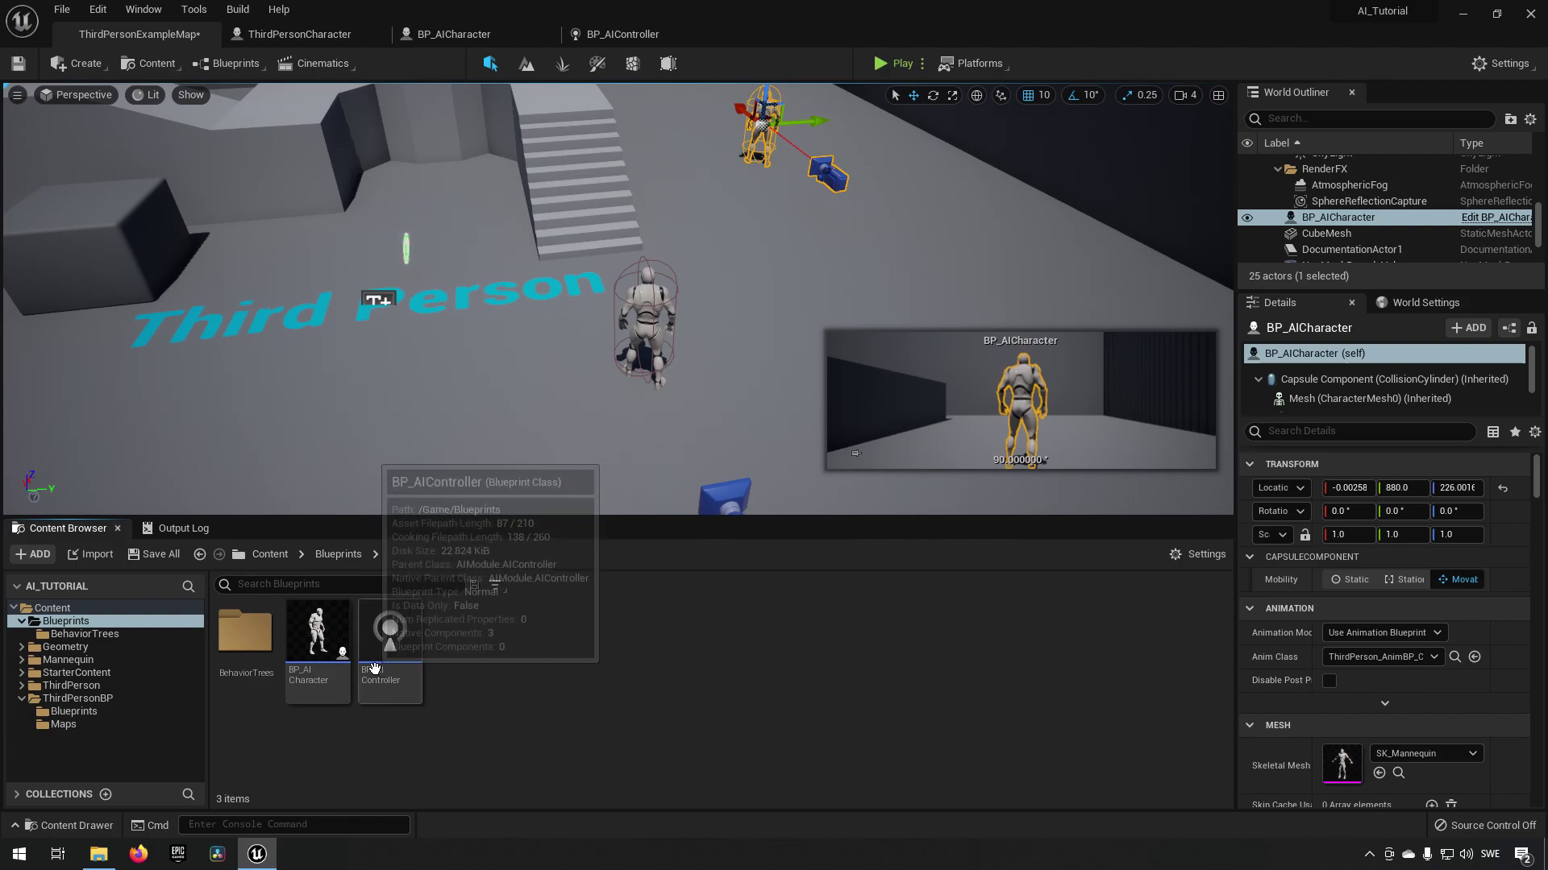
click(654, 316)
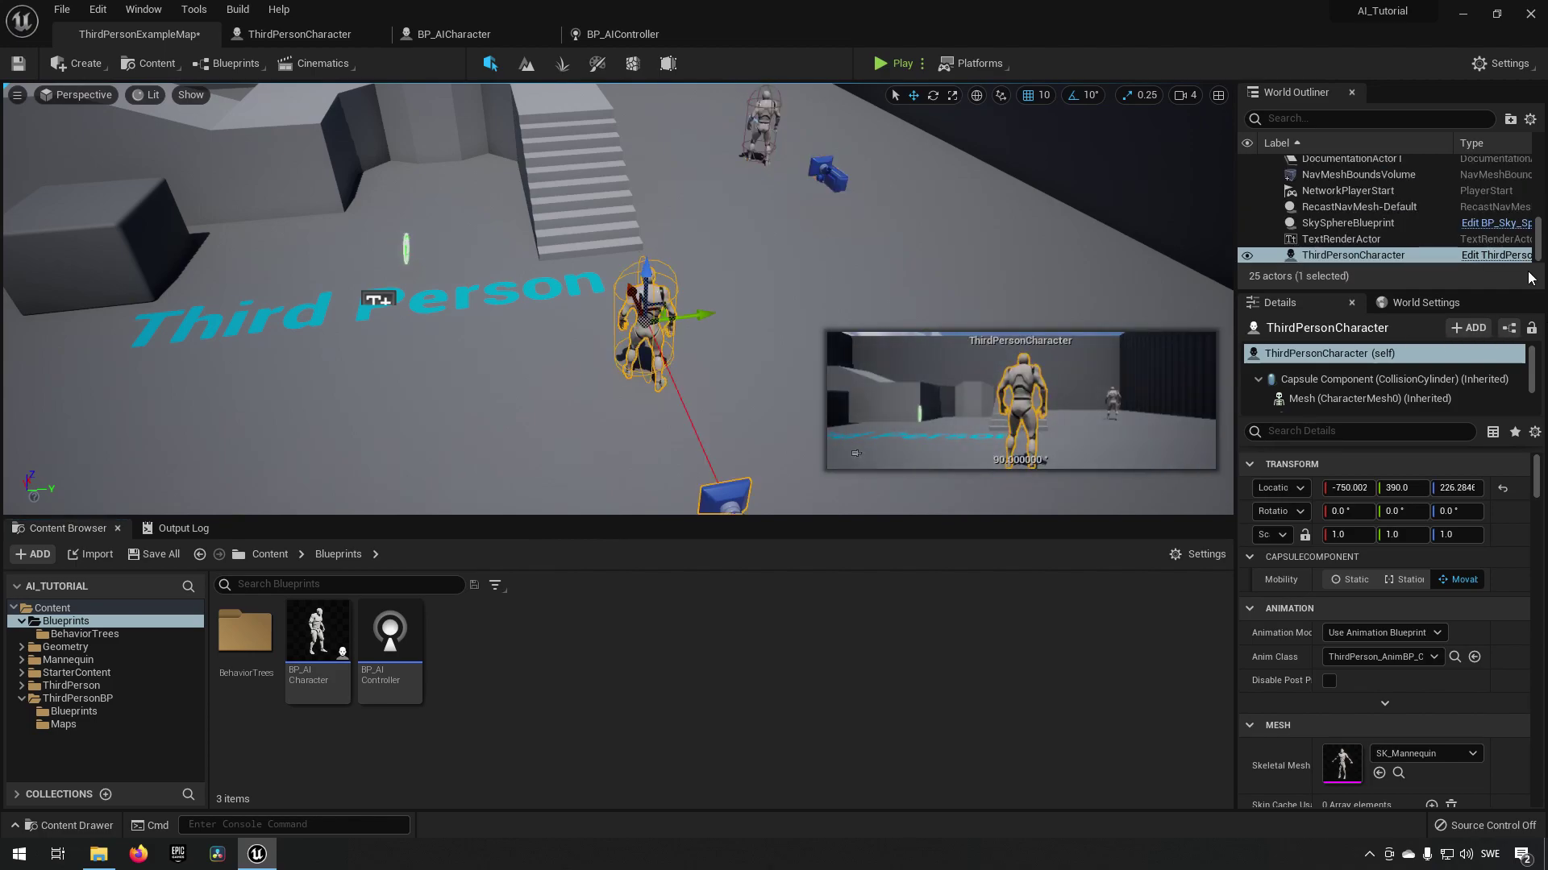
click(1501, 256)
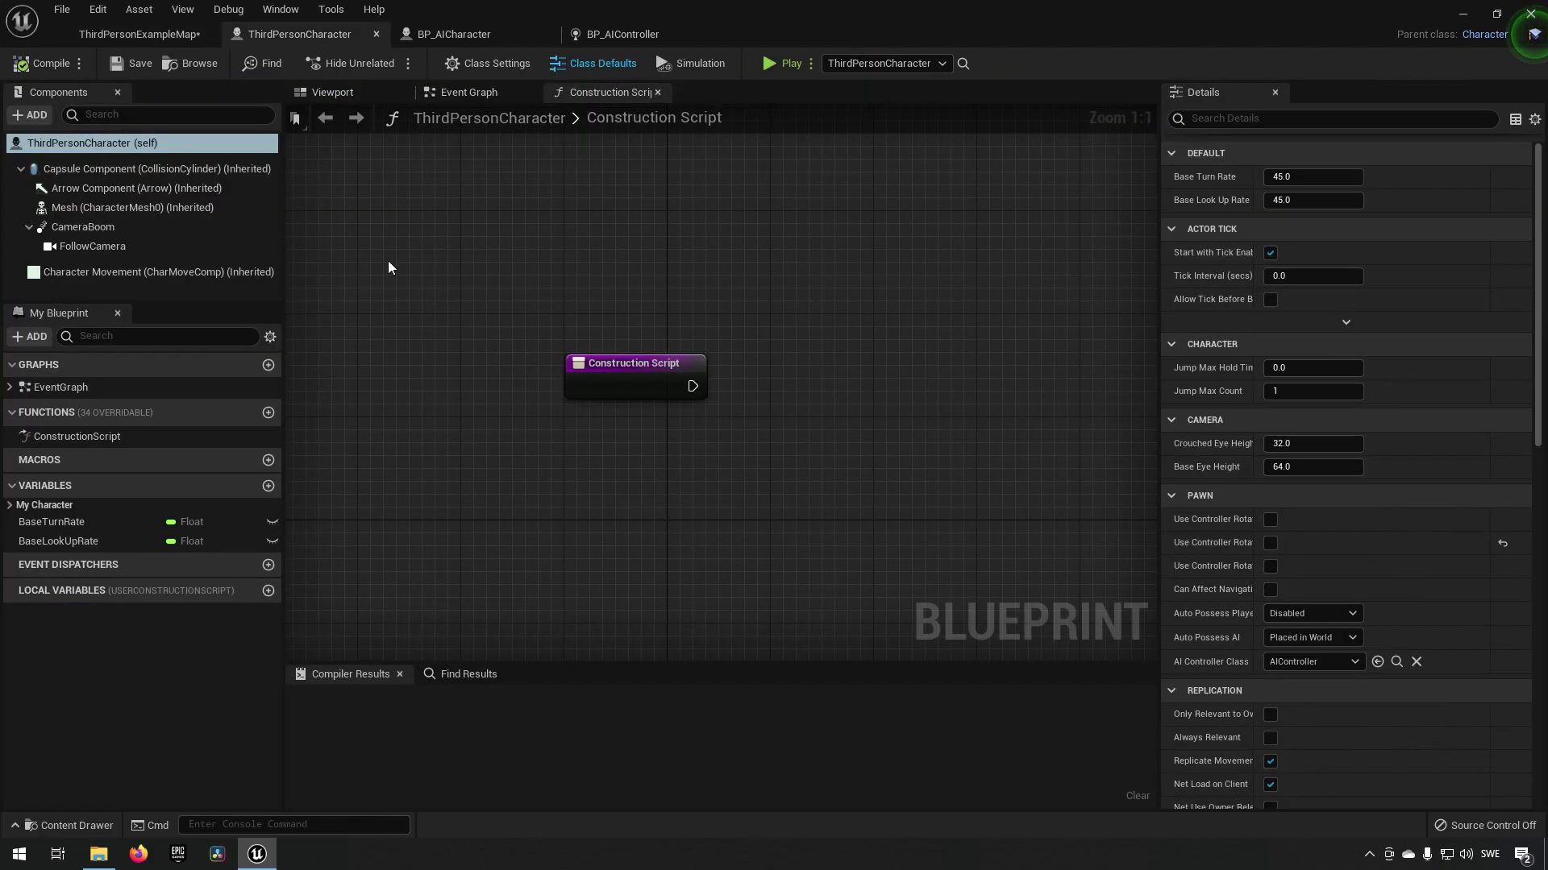
click(40, 117)
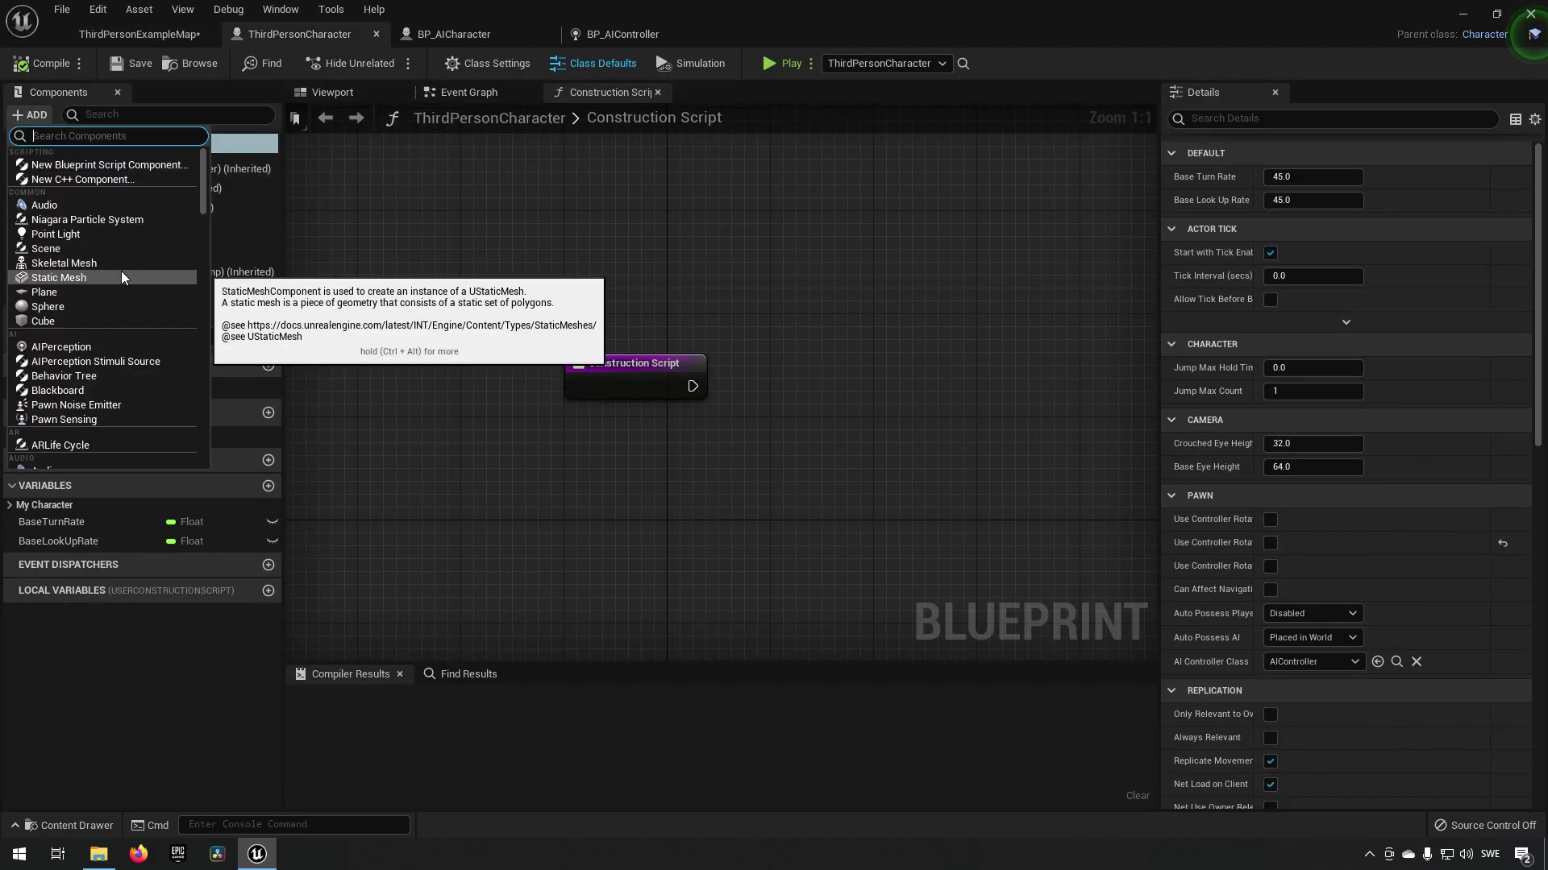
text(percep)
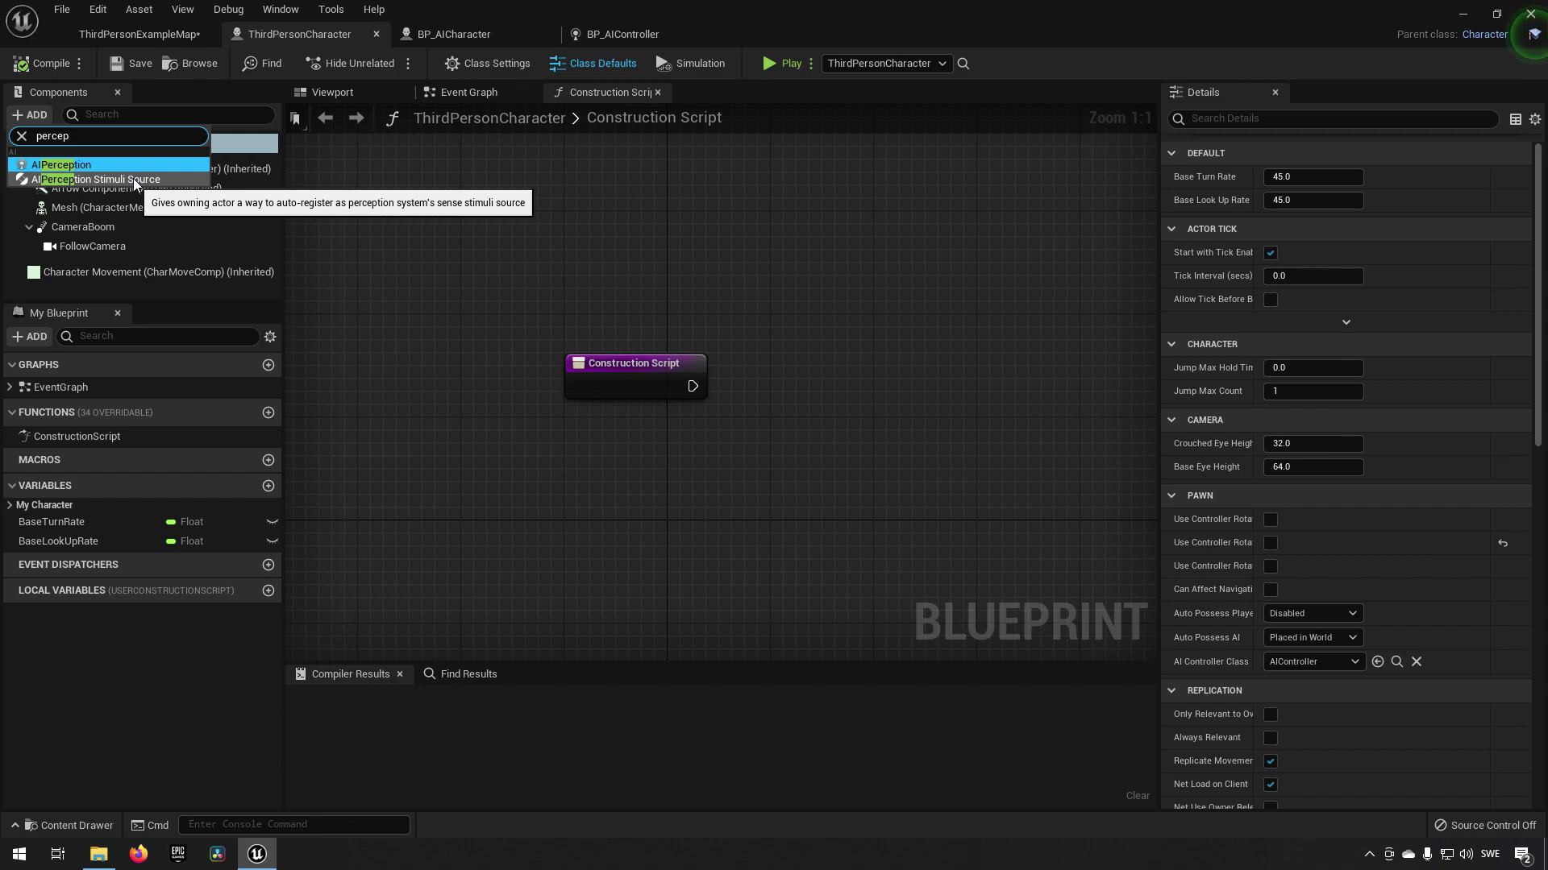
- Add an AIPerception component to BP_AICharacter and enlarge the component list so the whole hierarchy fits
click(453, 34)
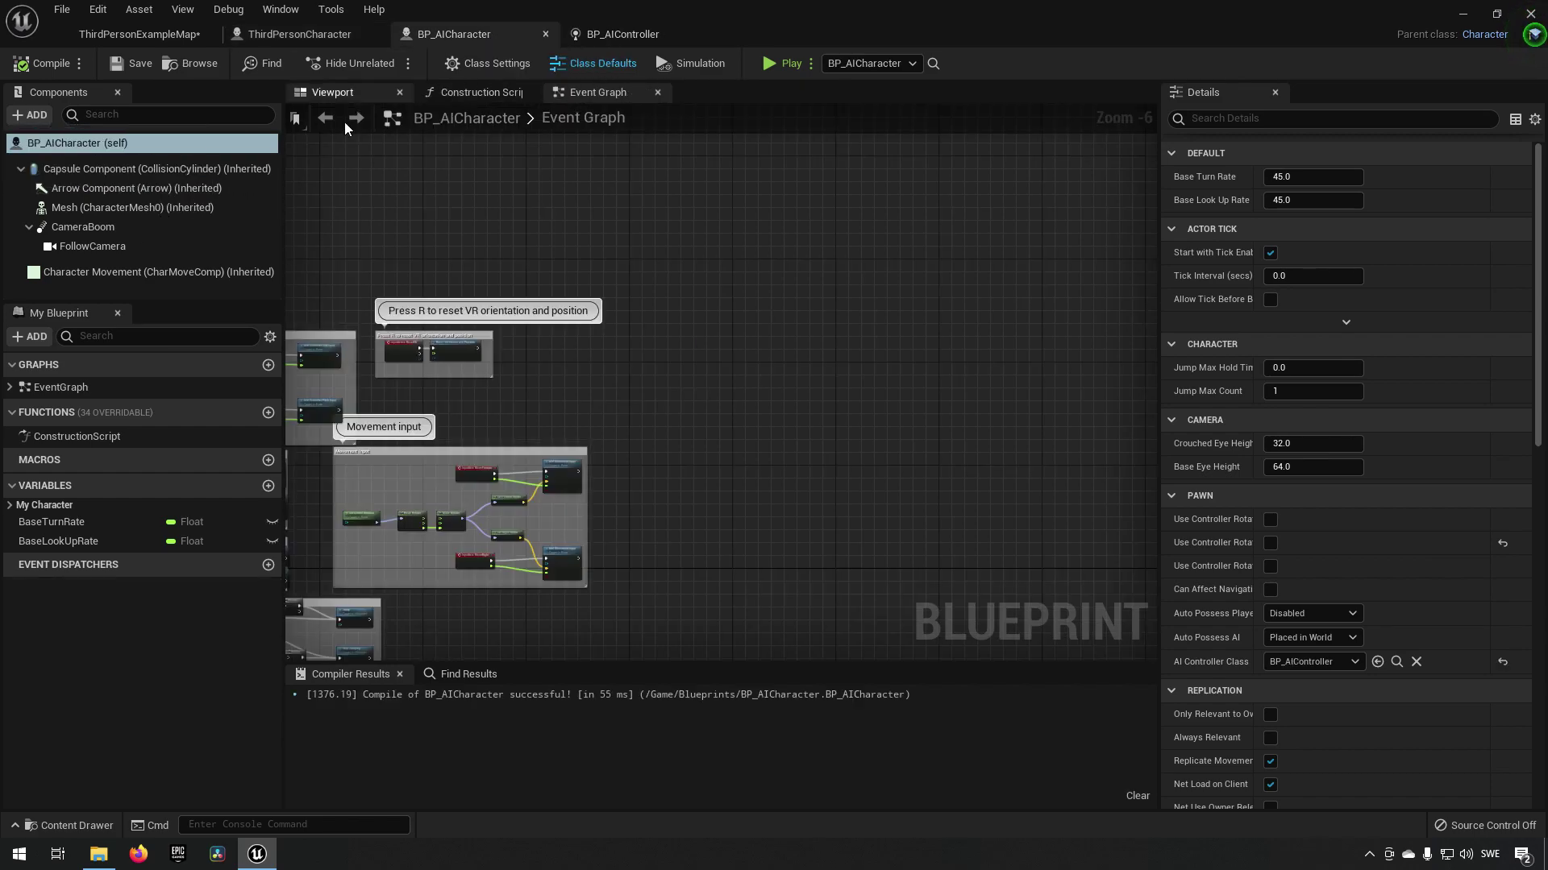
right_drag(432, 199, 178, 139)
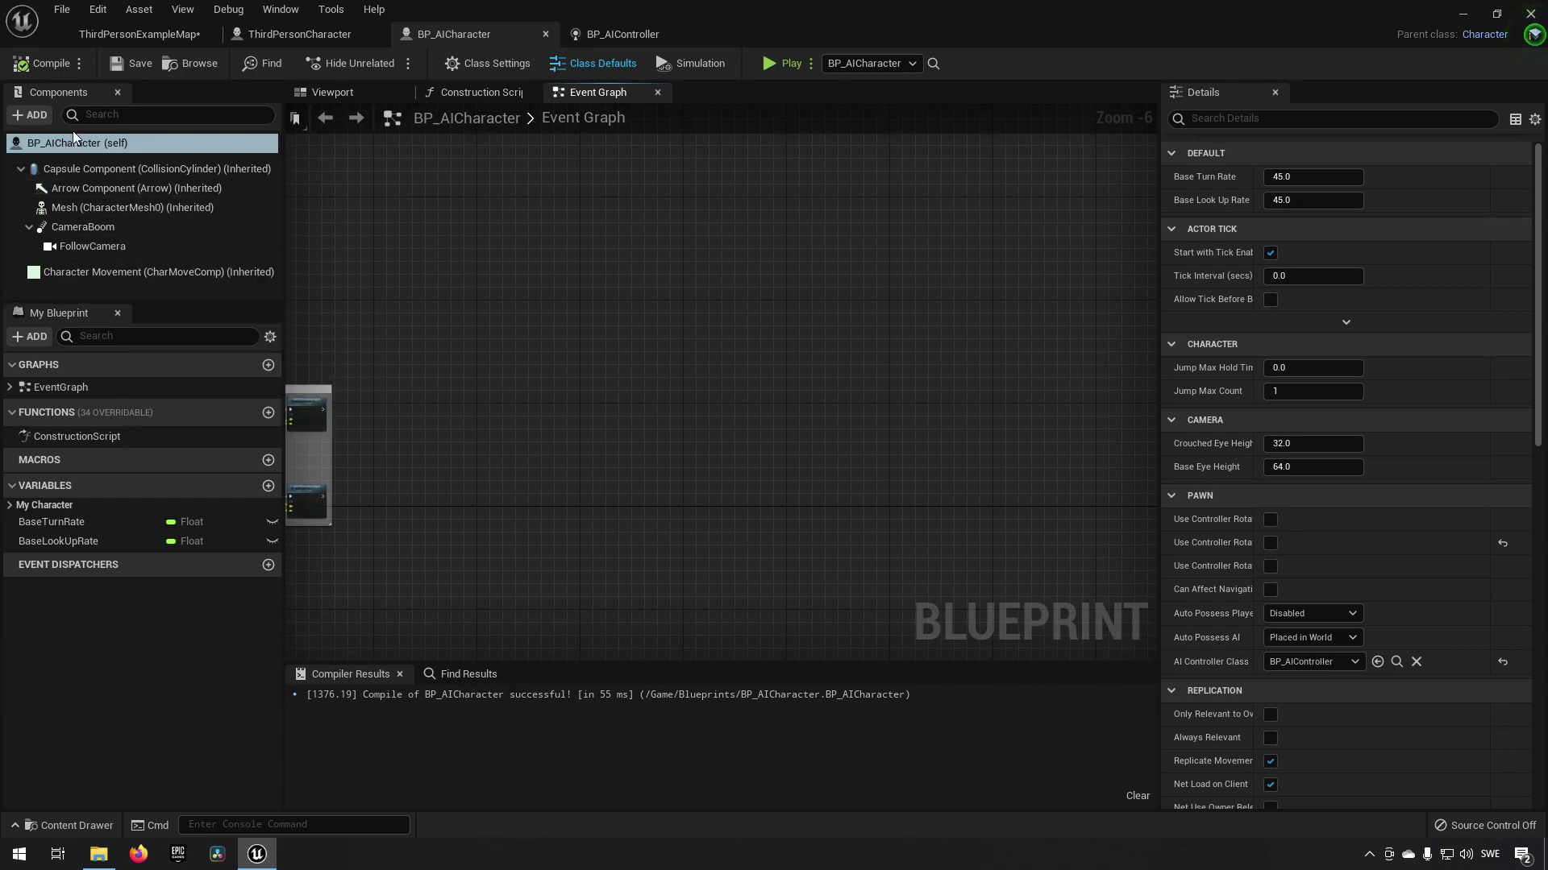
click(41, 114)
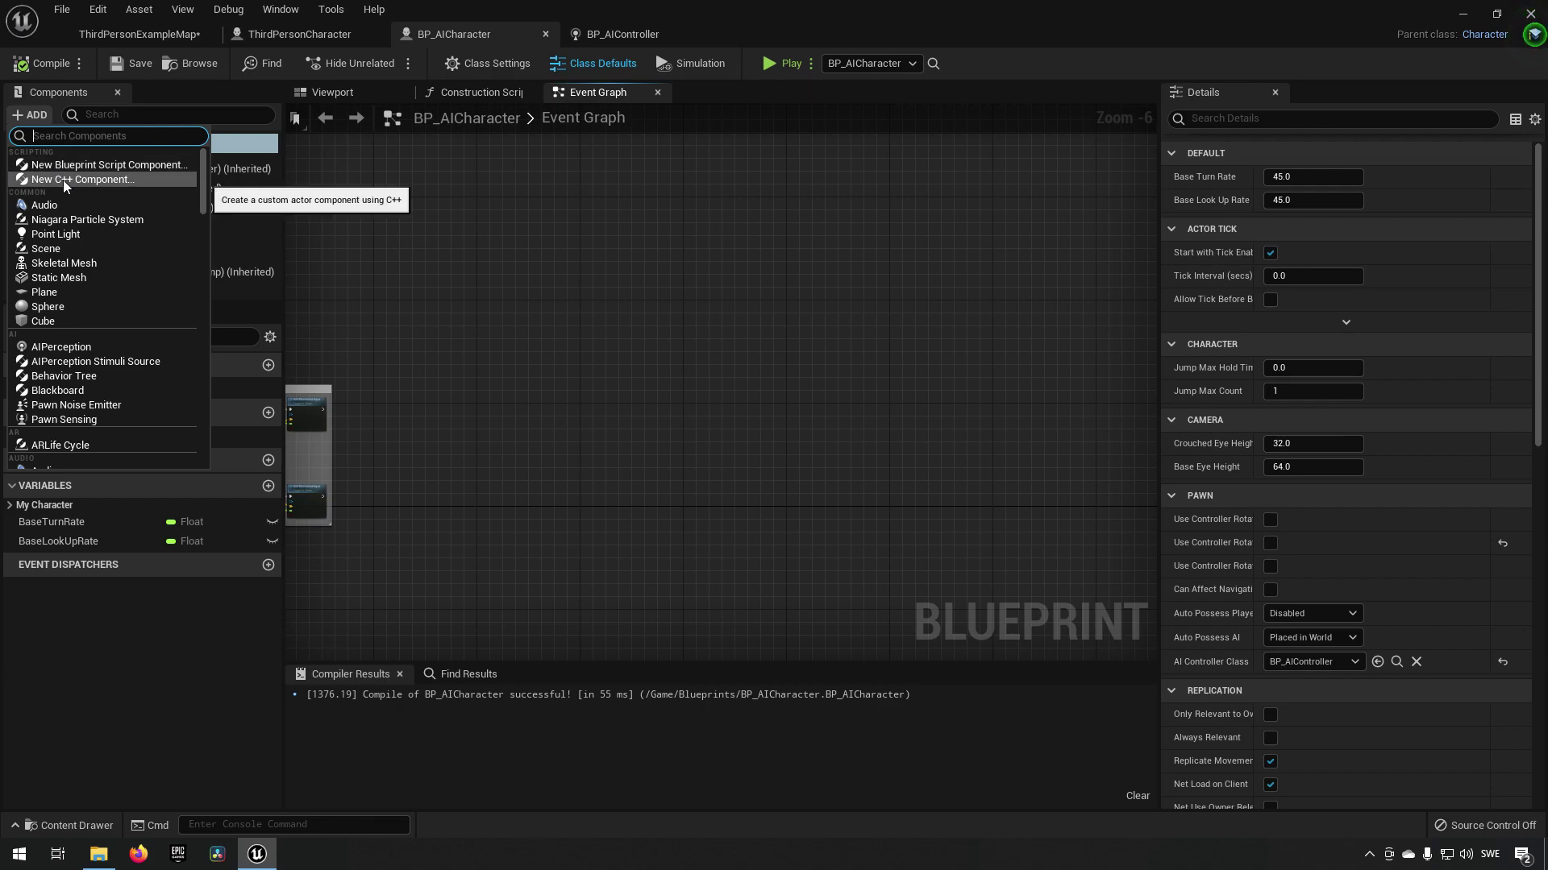
text(percep)
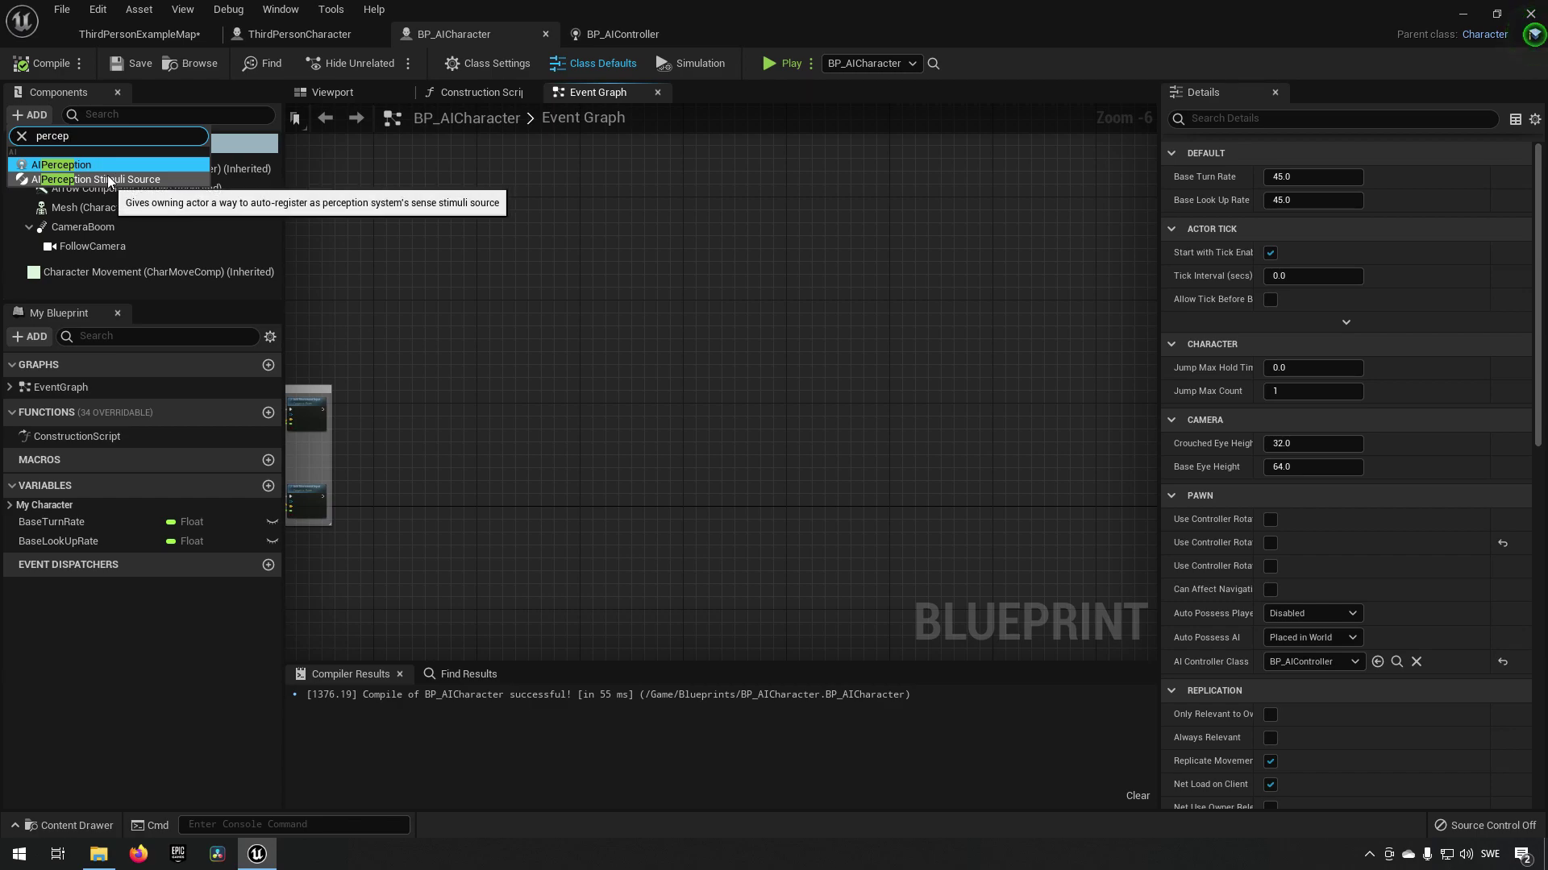
click(62, 164)
click(298, 342)
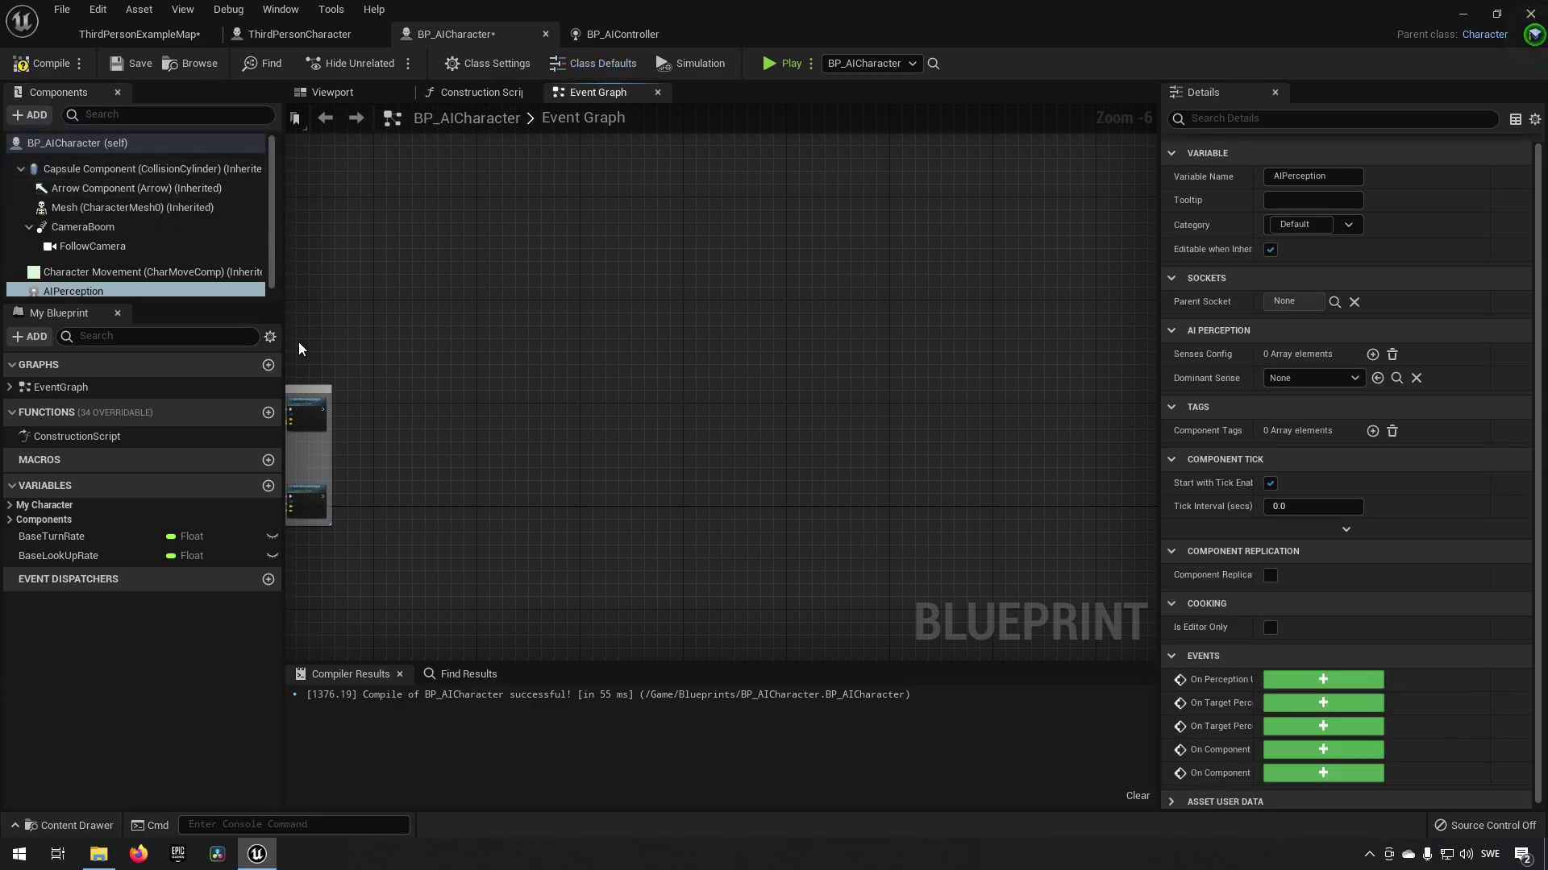
drag(169, 303, 170, 349)
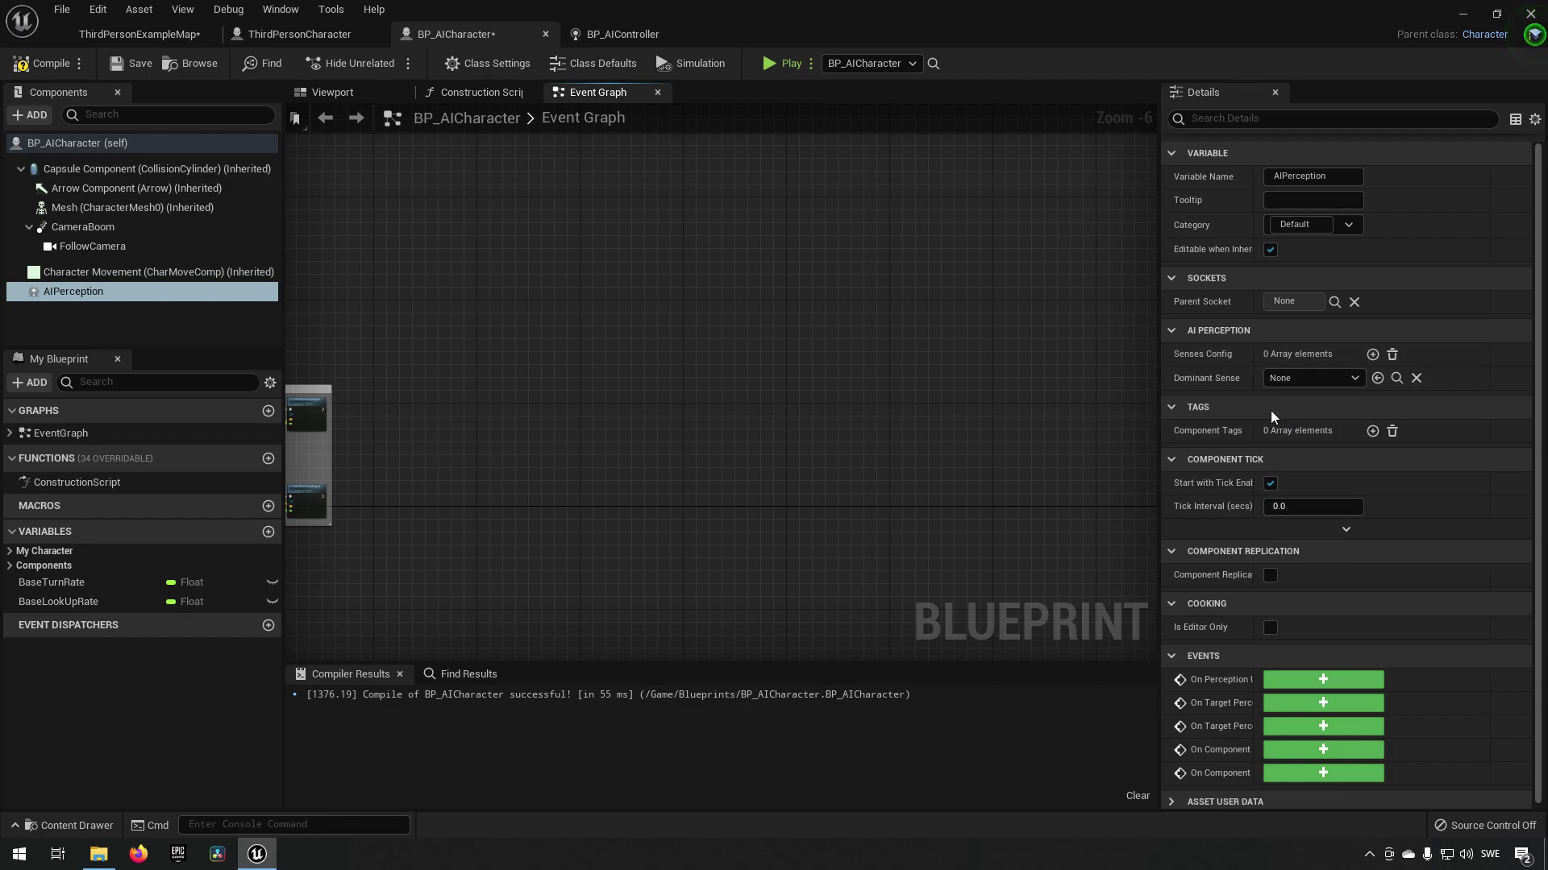
- Add an AI Sight config entry to the Senses Config of the AIPerception component and expand its Sense settings
click(1370, 353)
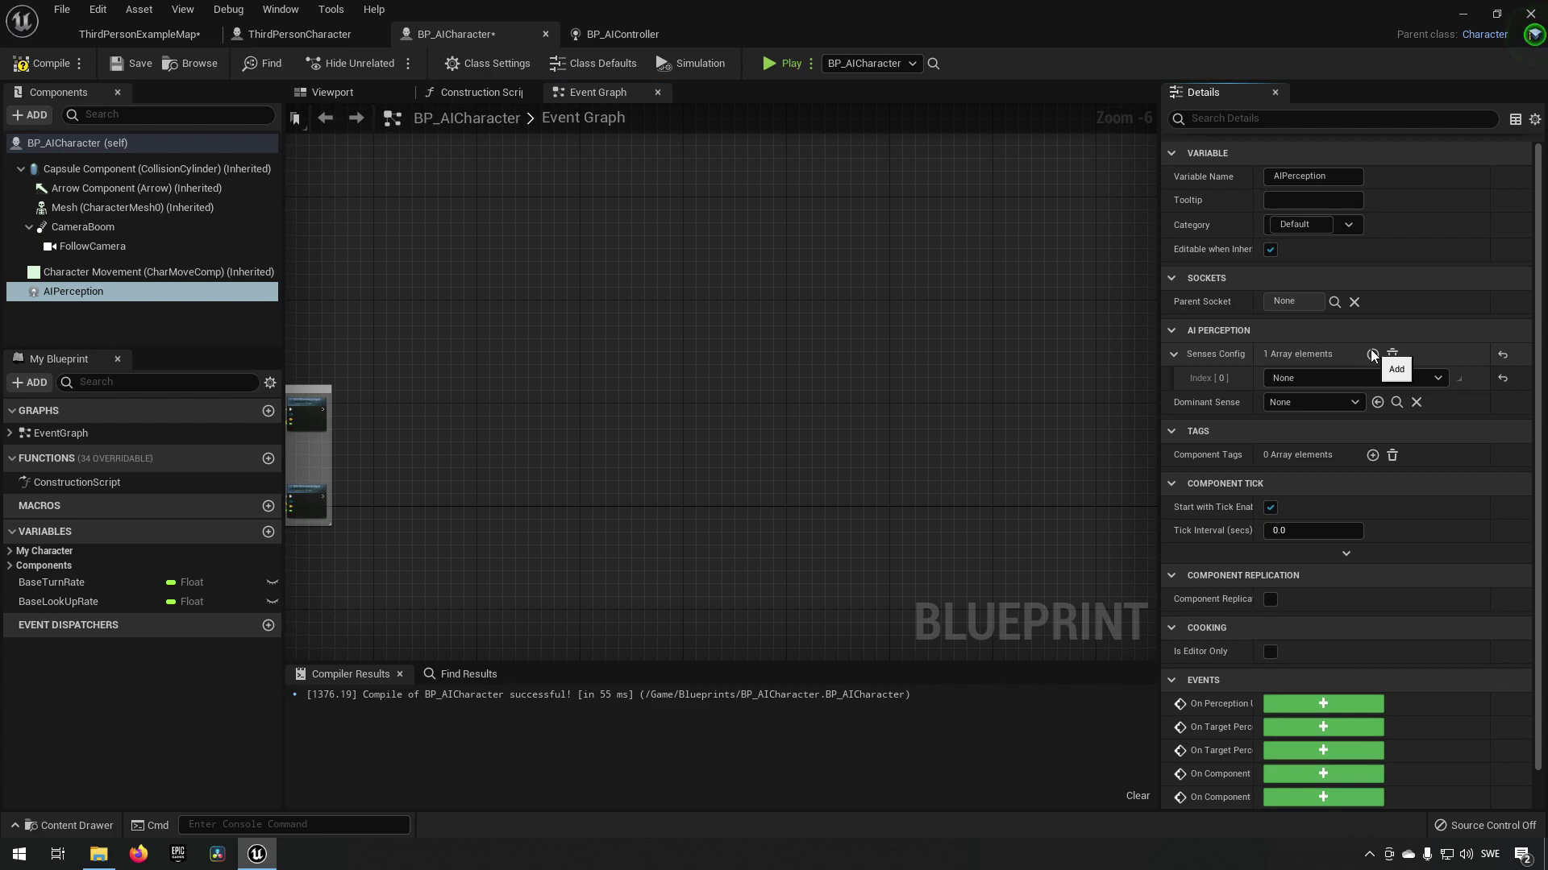
click(1325, 378)
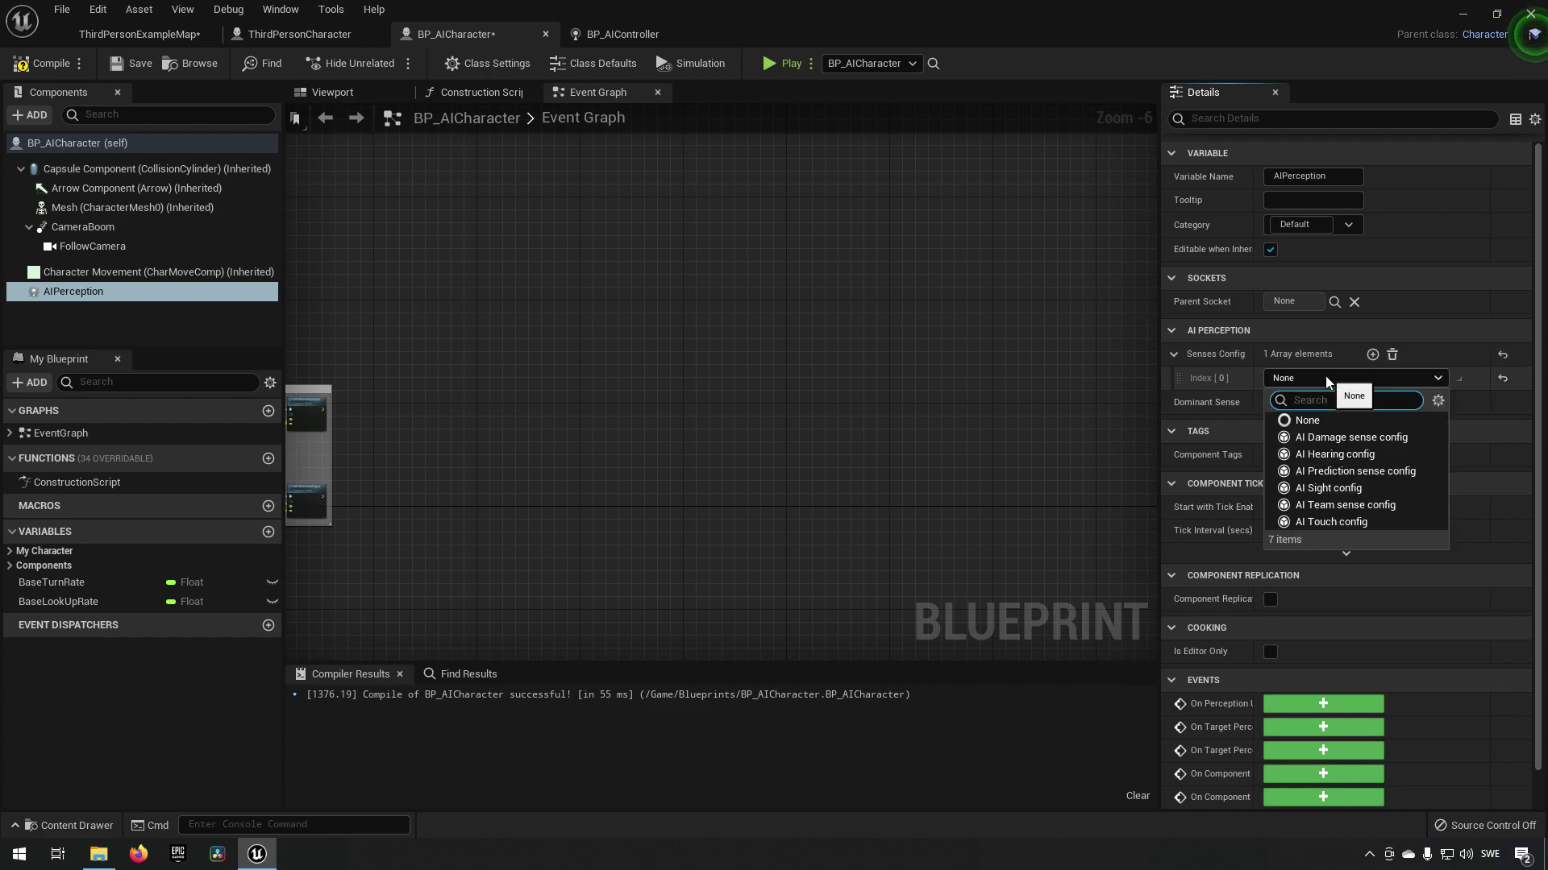
click(1342, 488)
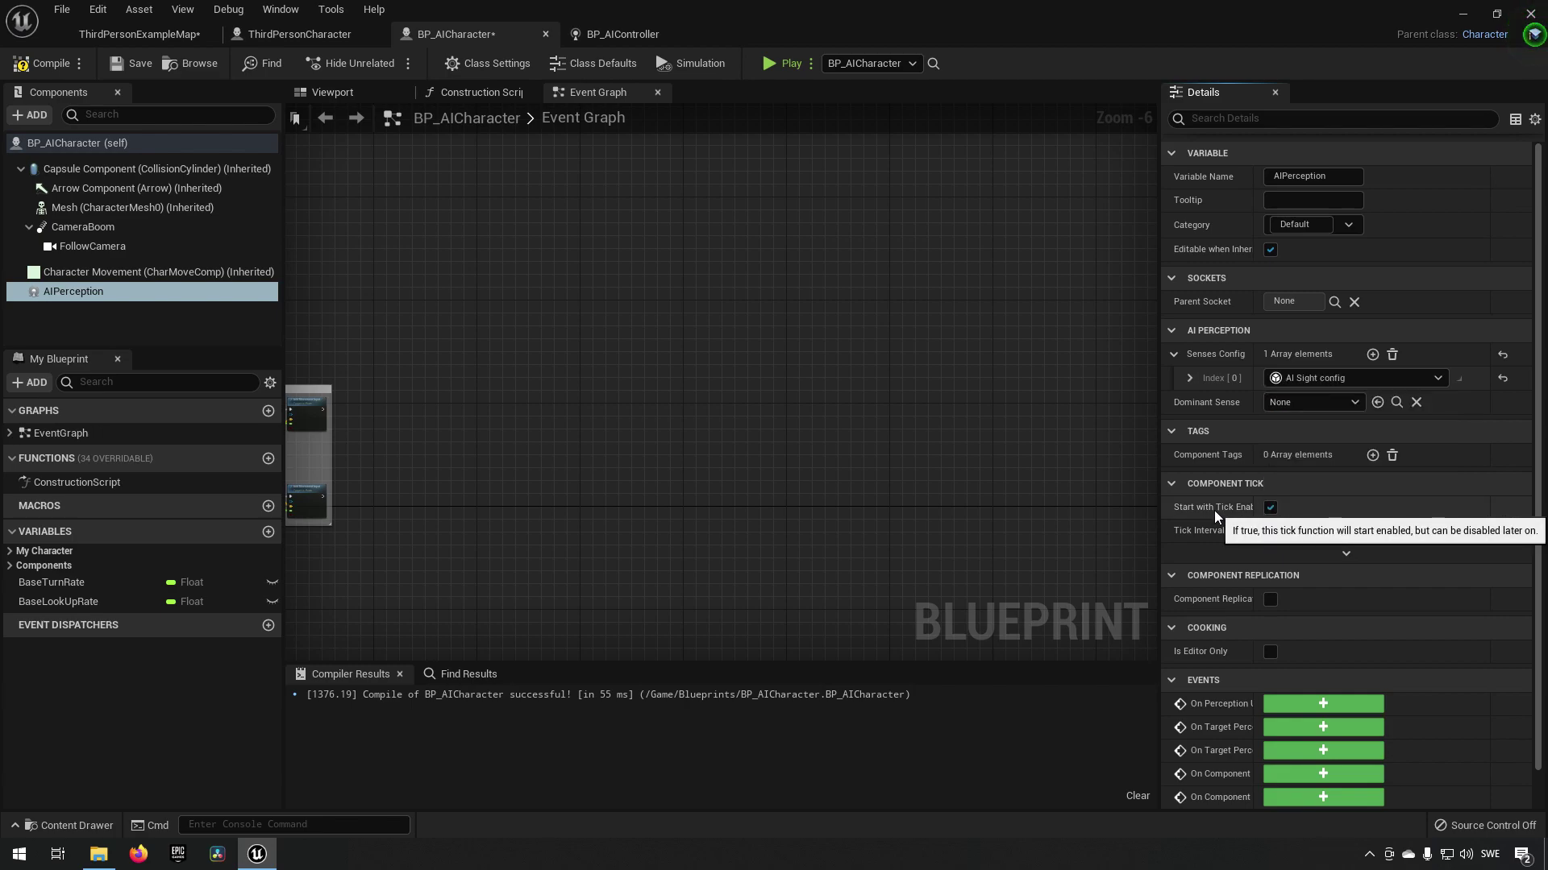
click(1191, 379)
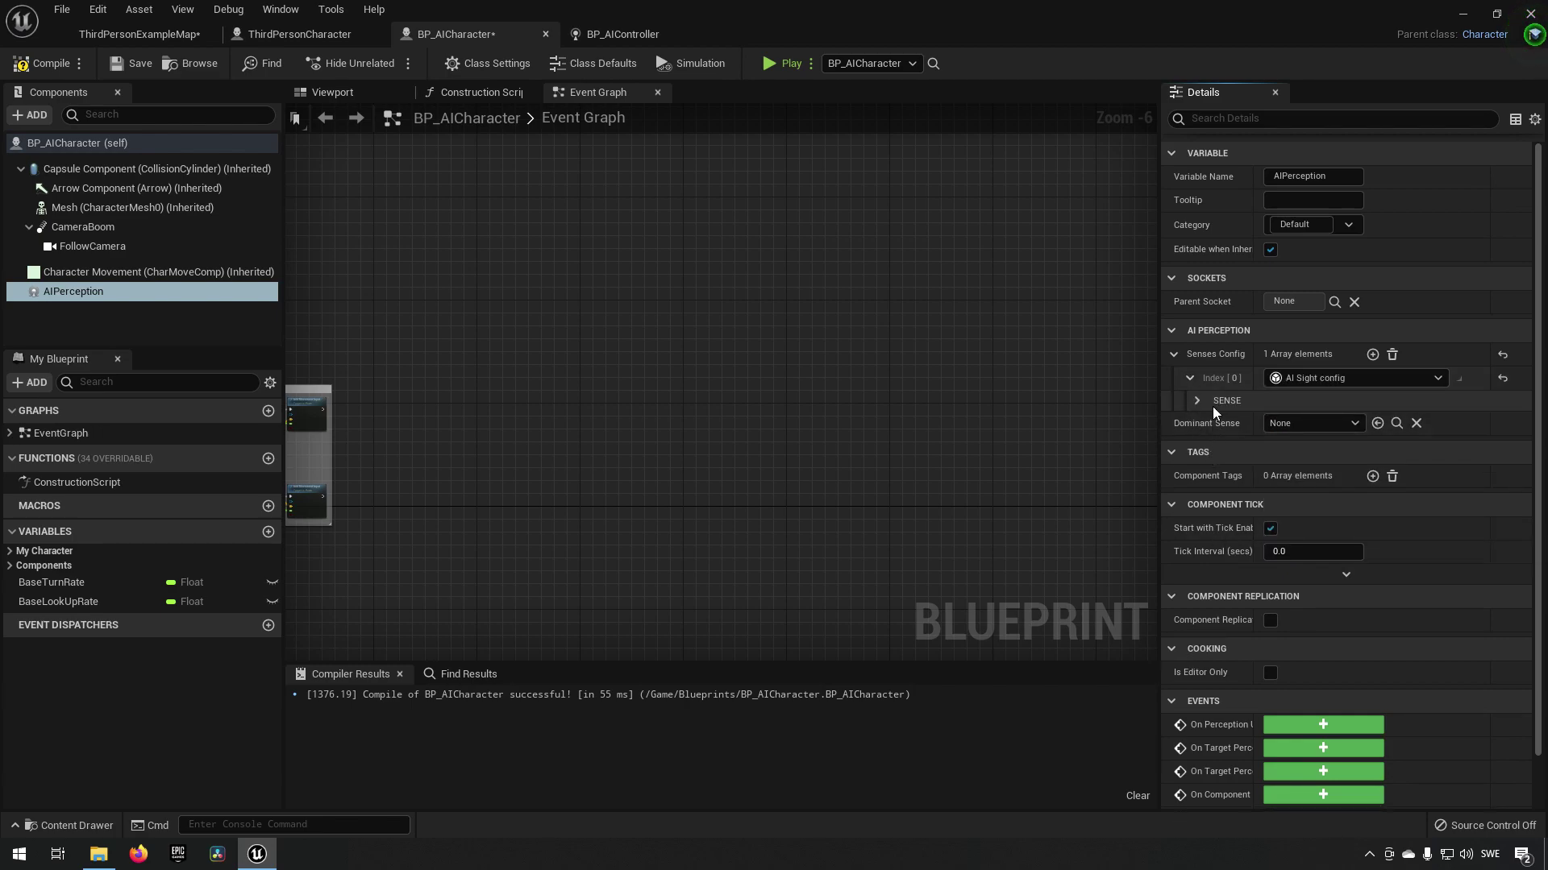
click(1197, 401)
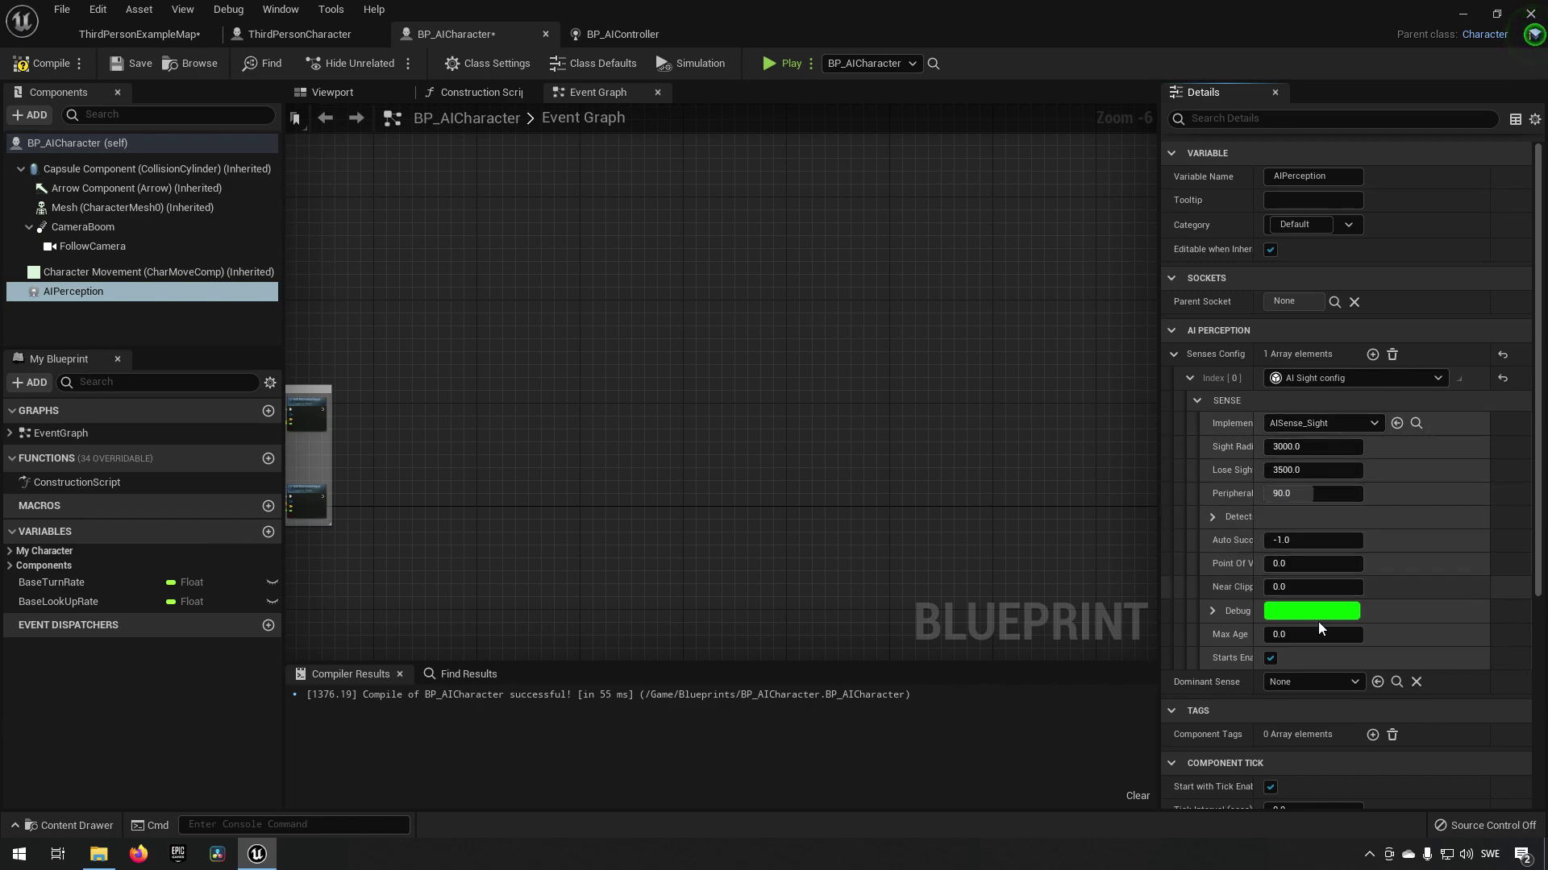
- Review the sight radius, lose sight radius and peripheral vision angle of the sight config, and compile BP_AICharacter
click(1325, 452)
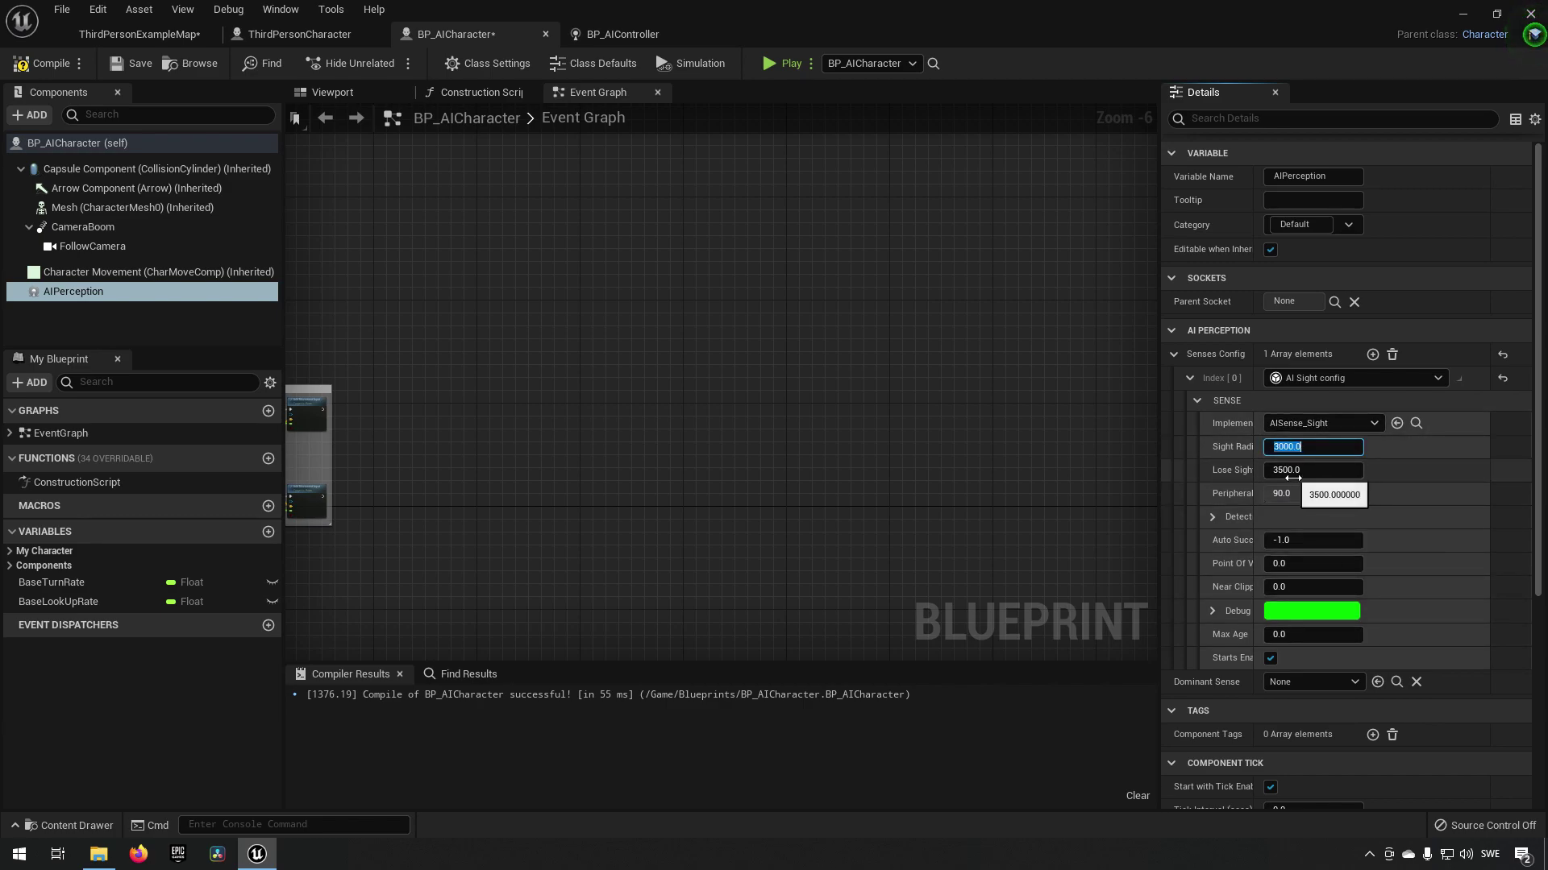
drag(1262, 470, 1292, 469)
click(1358, 478)
double_click(1357, 480)
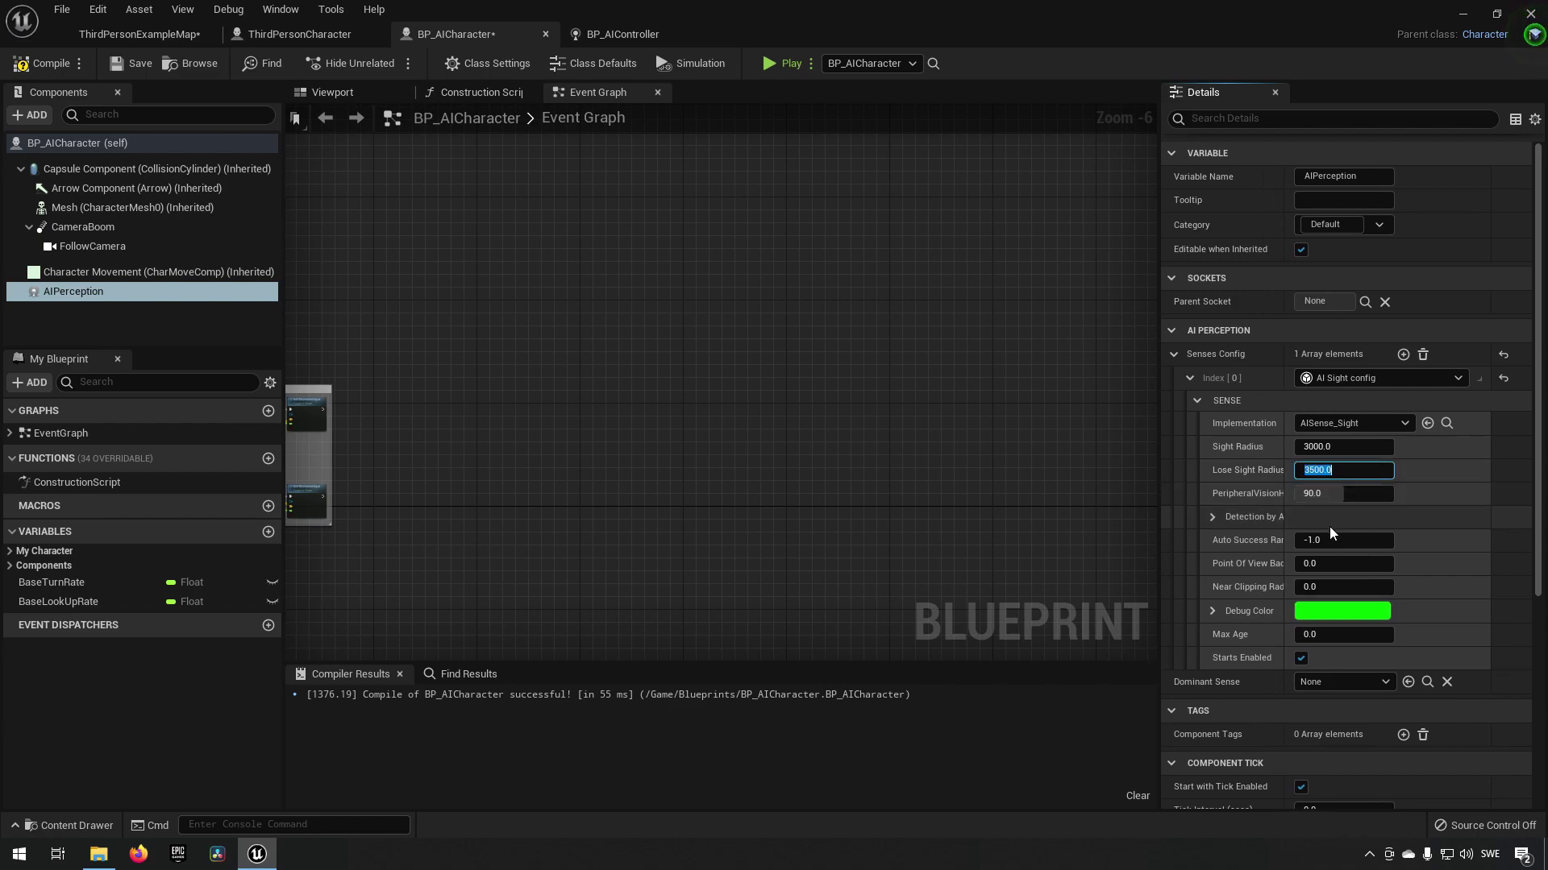
click(1342, 494)
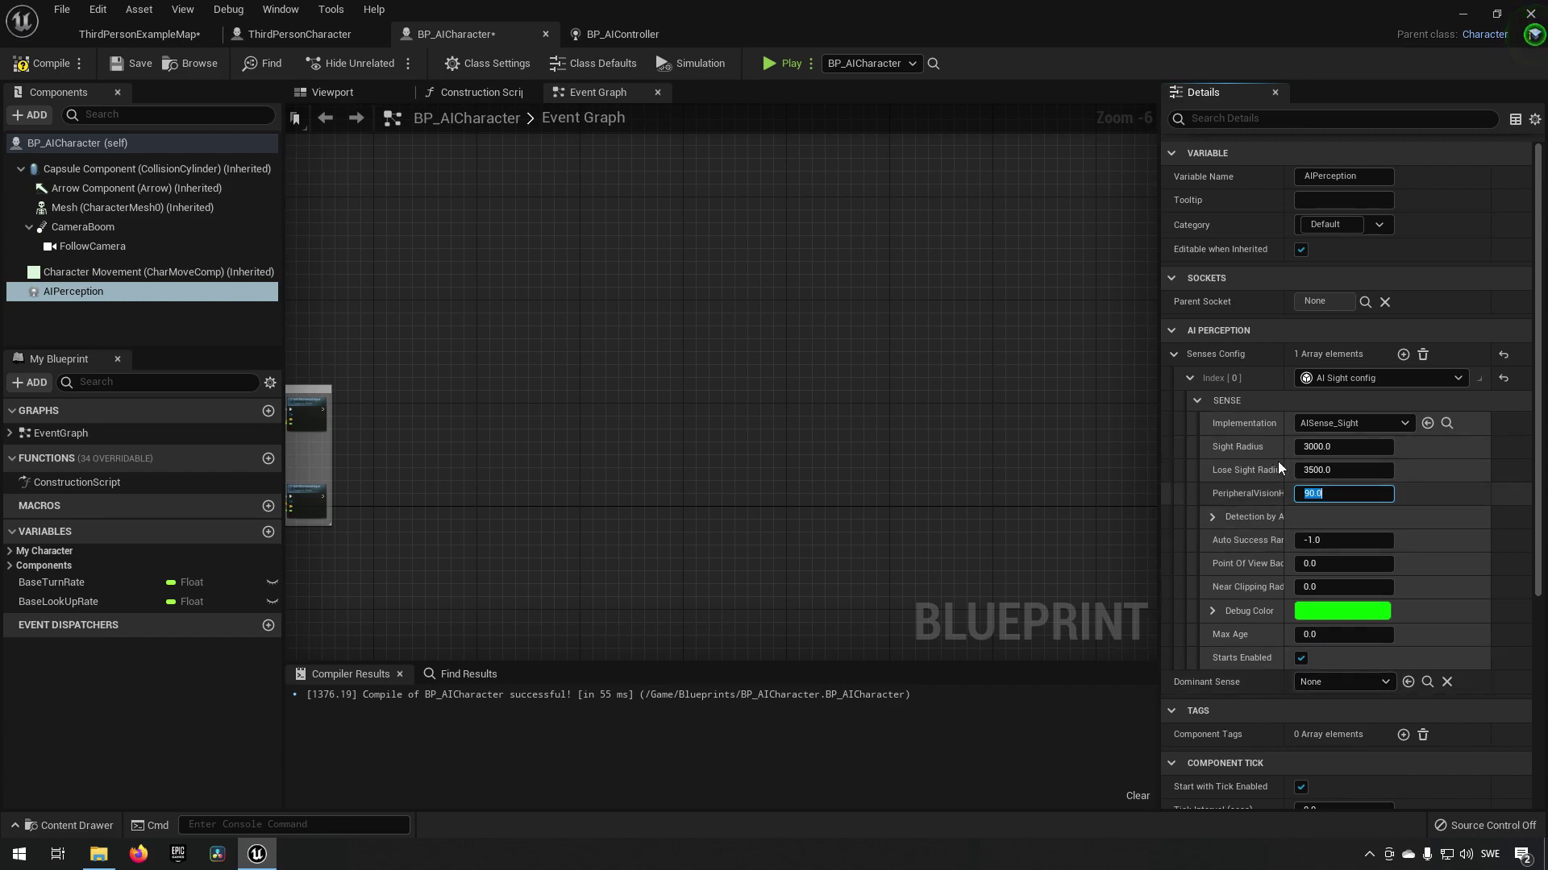
click(35, 65)
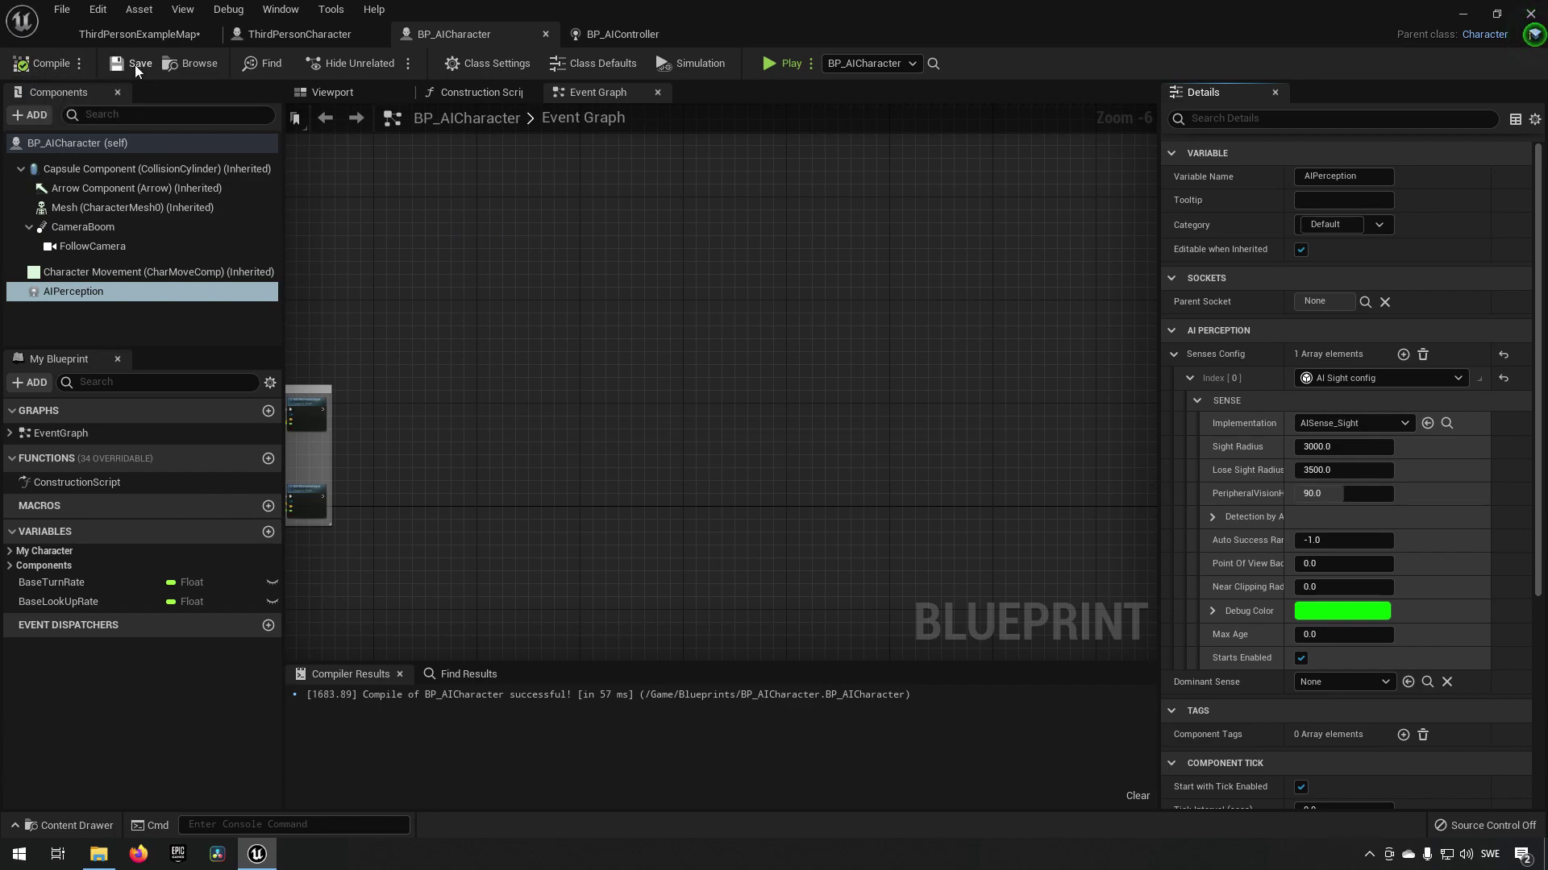
- Play ThirdPersonExampleMap in the editor and show the gameplay debugger overlay for BP_AICharacter
click(307, 34)
click(168, 35)
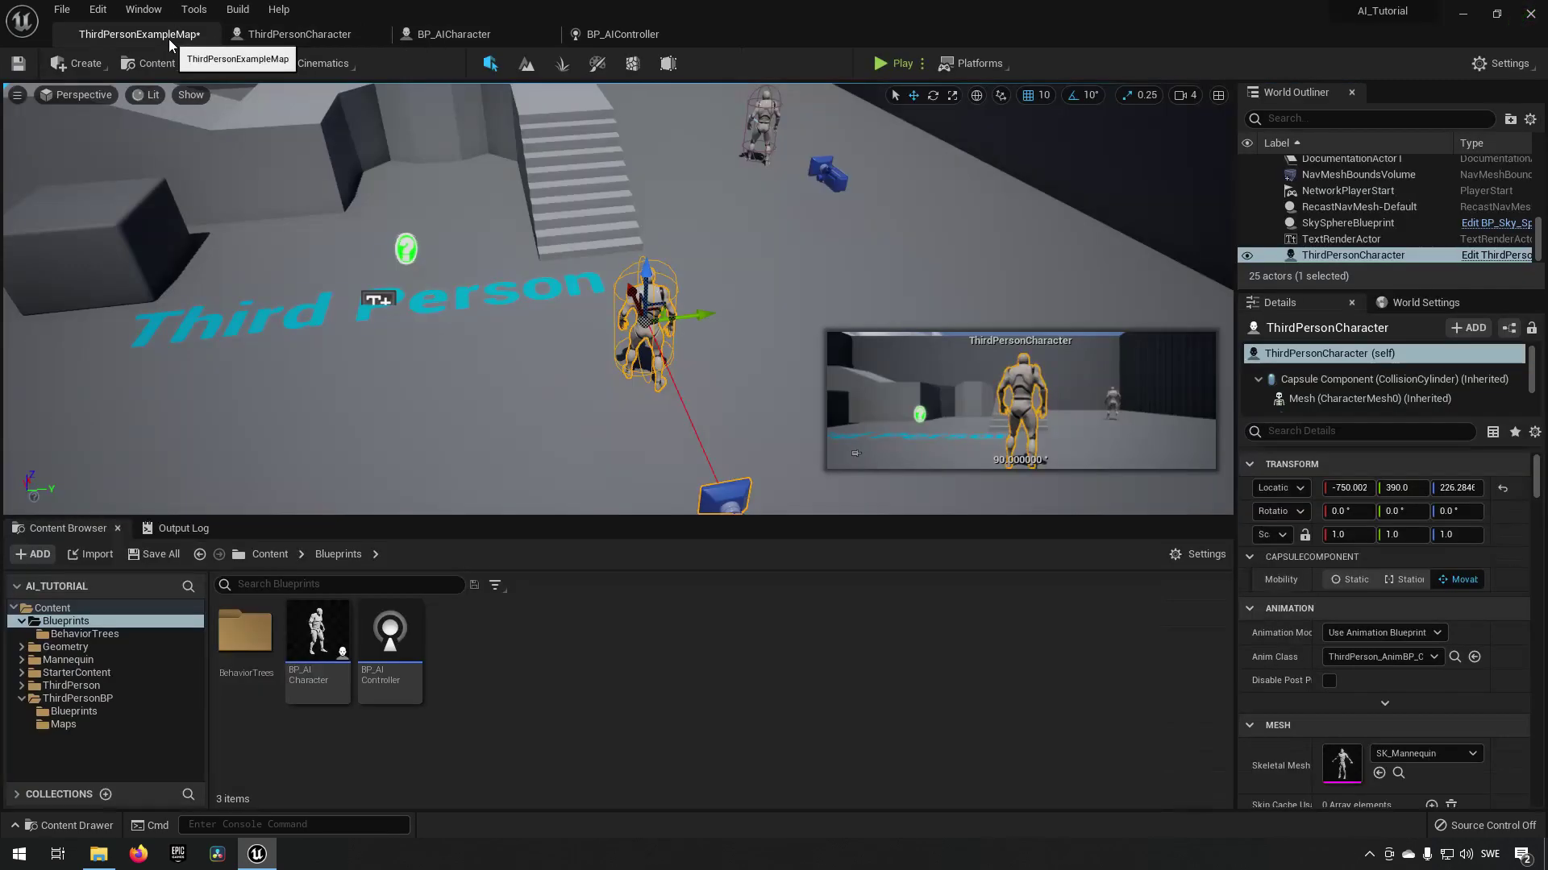
click(893, 69)
key(w)
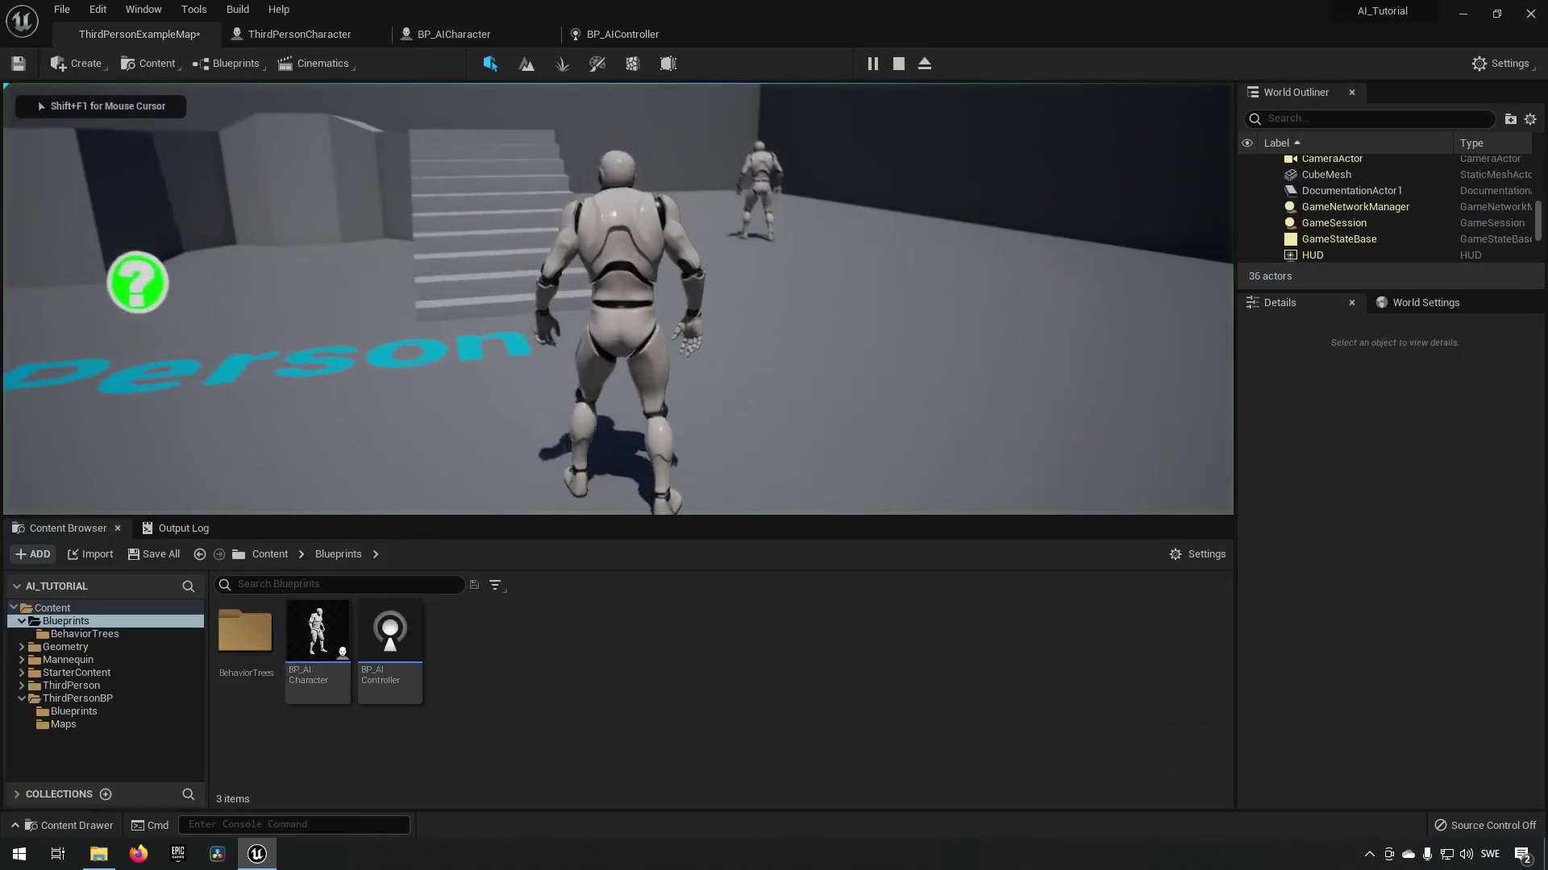
key(apostrophe)
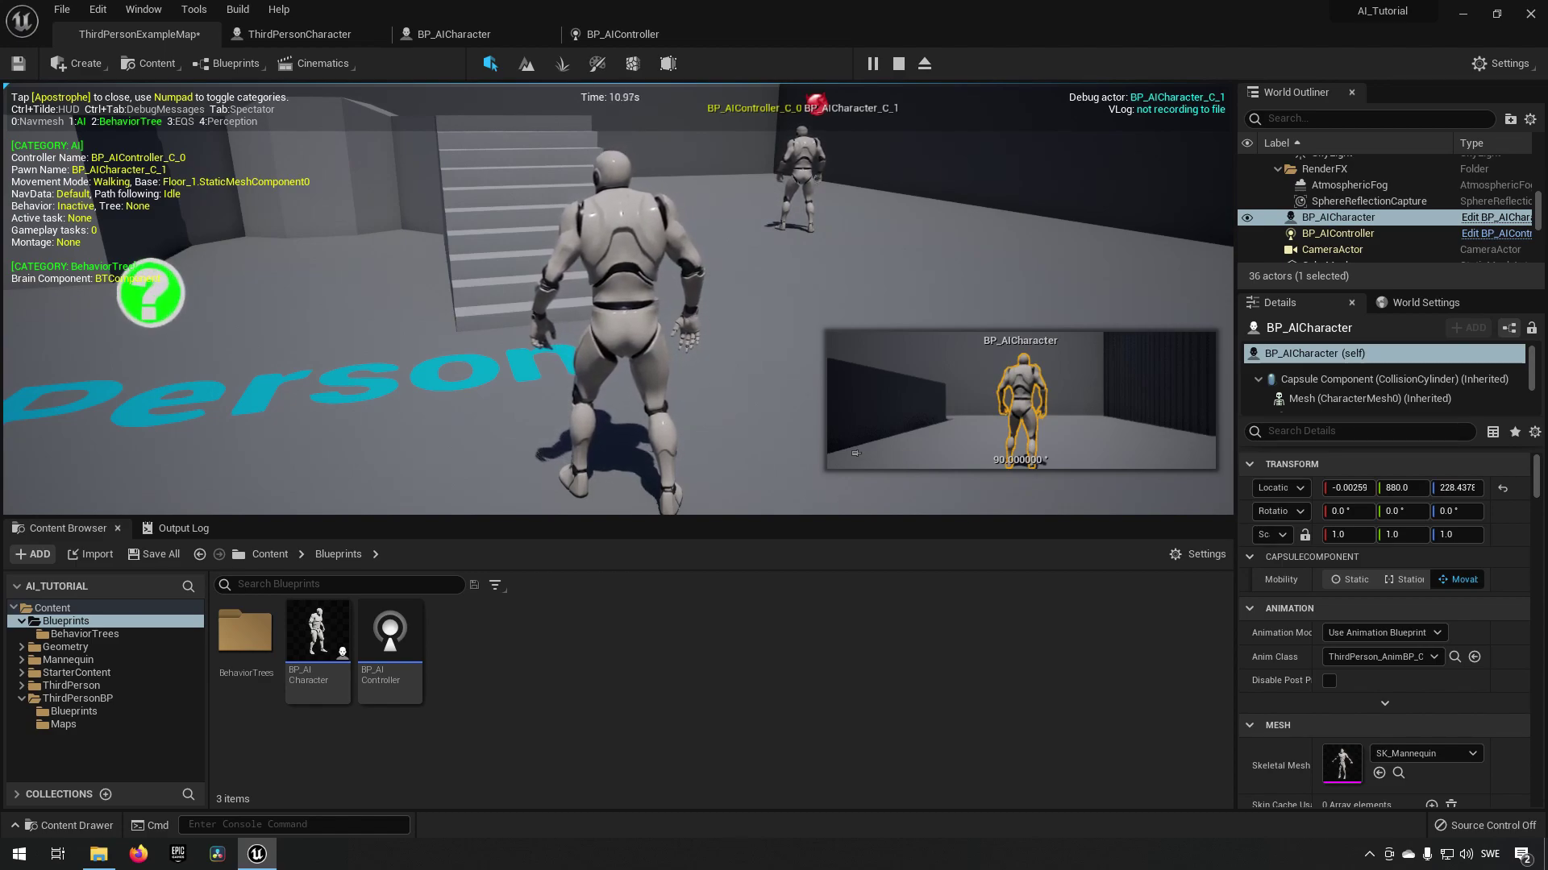
key(apostrophe)
key(apostrophe)
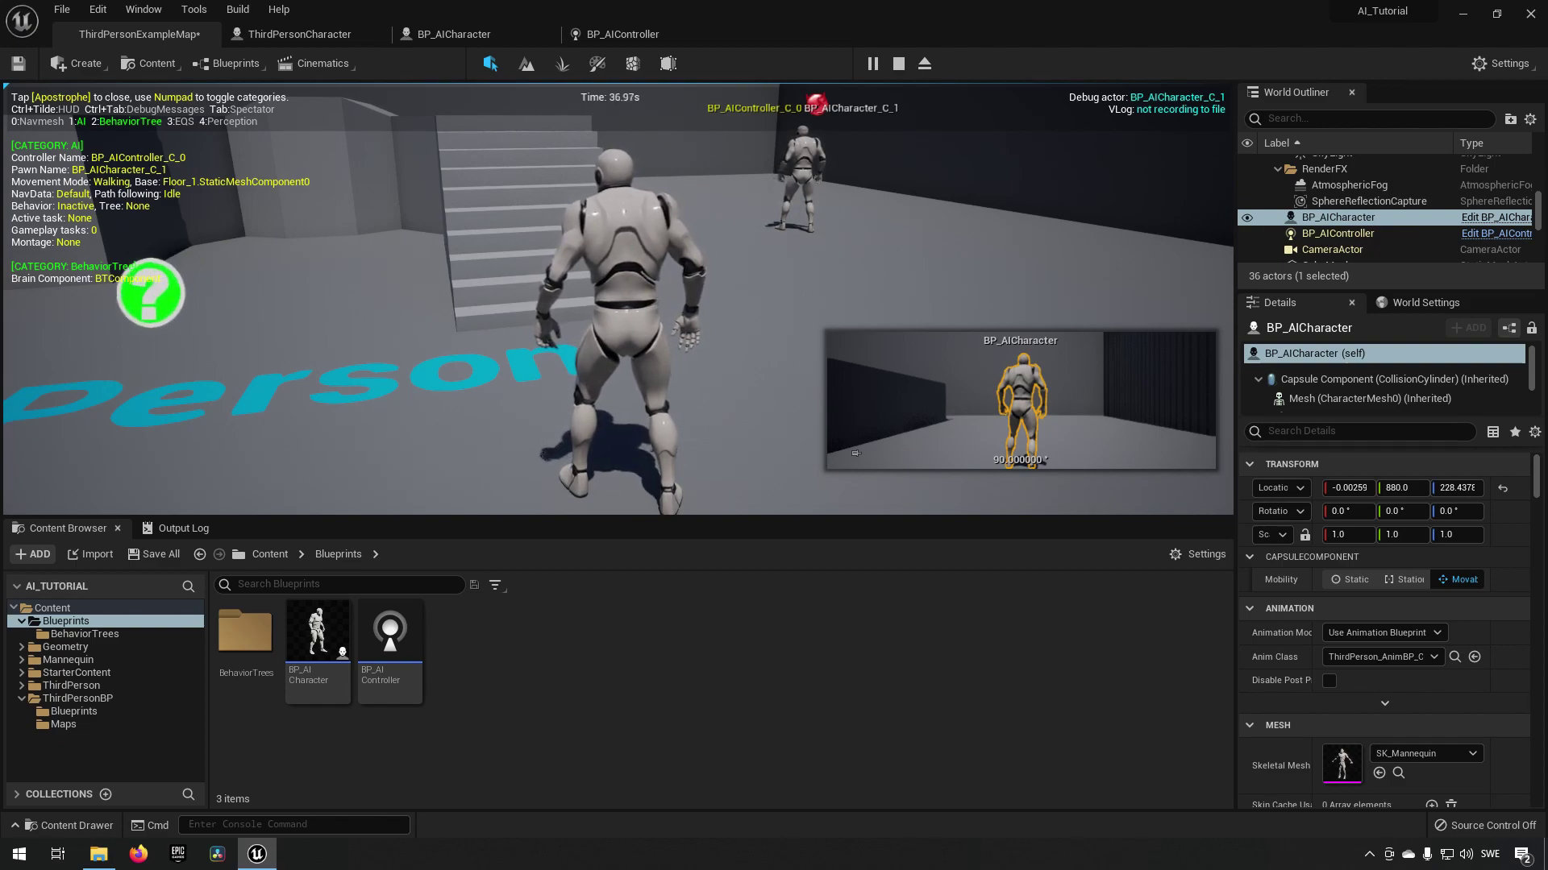
- Hide the AI and BehaviorTree categories in the debugger overlay and show the Navmesh category to inspect the walkable floor
key(KP_1)
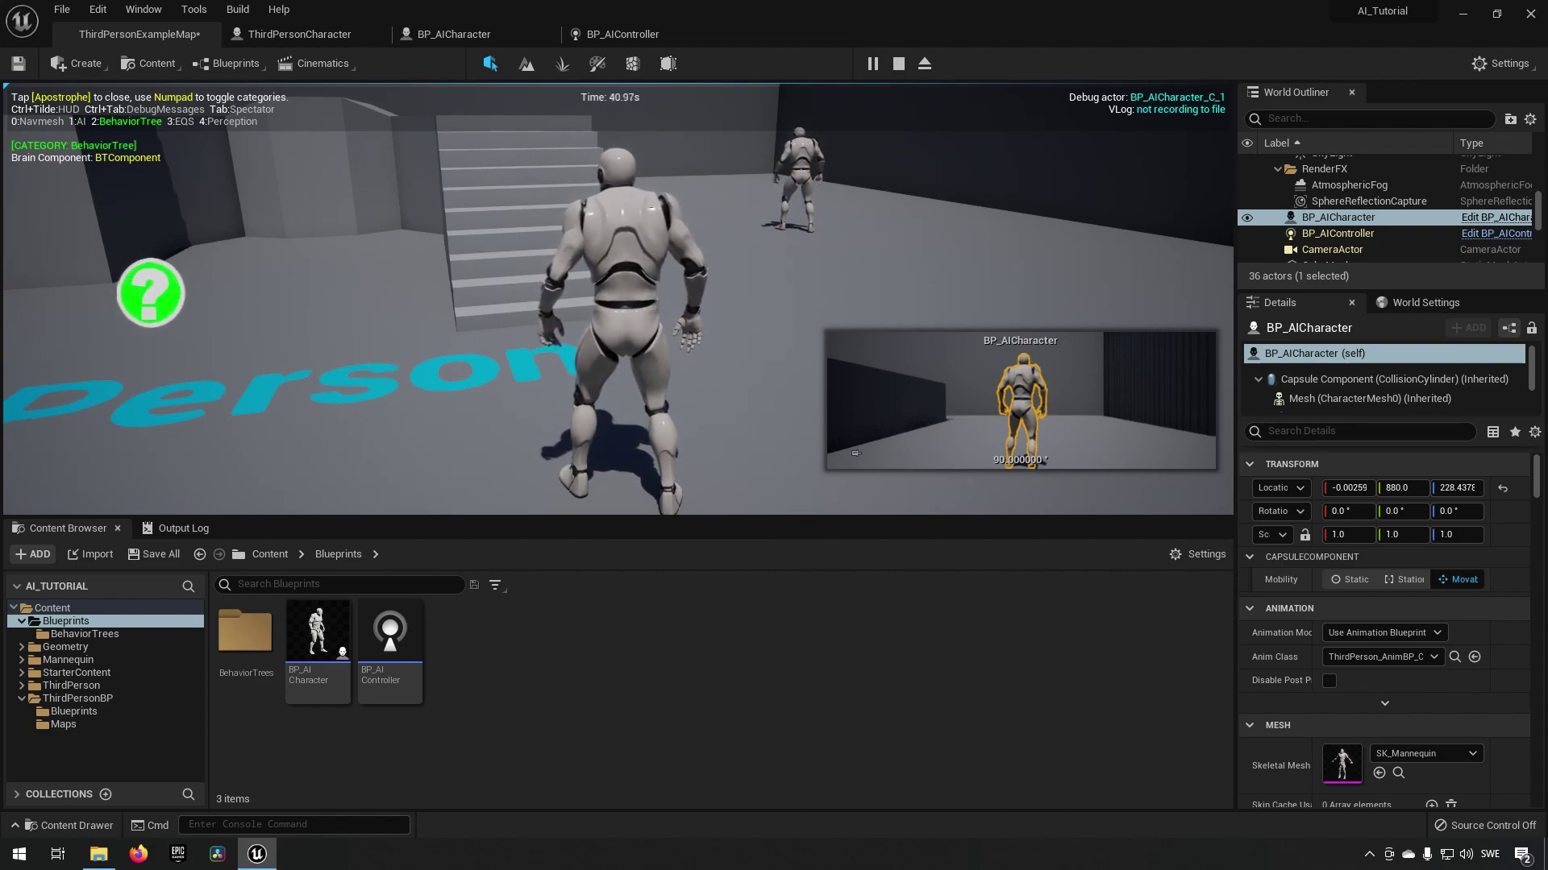
key(KP_2)
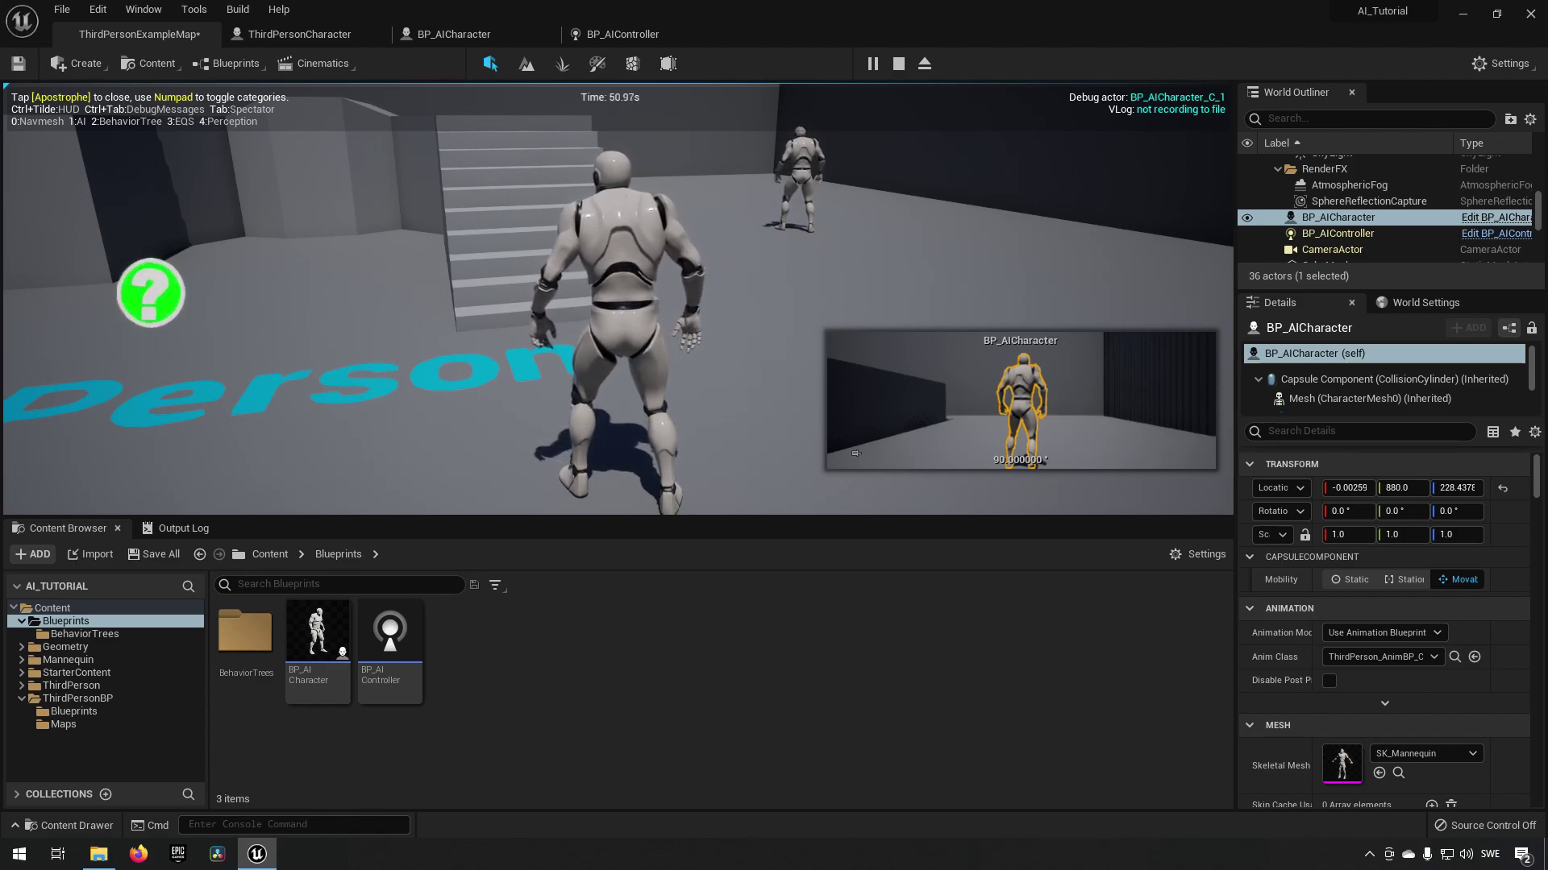
key(KP_0)
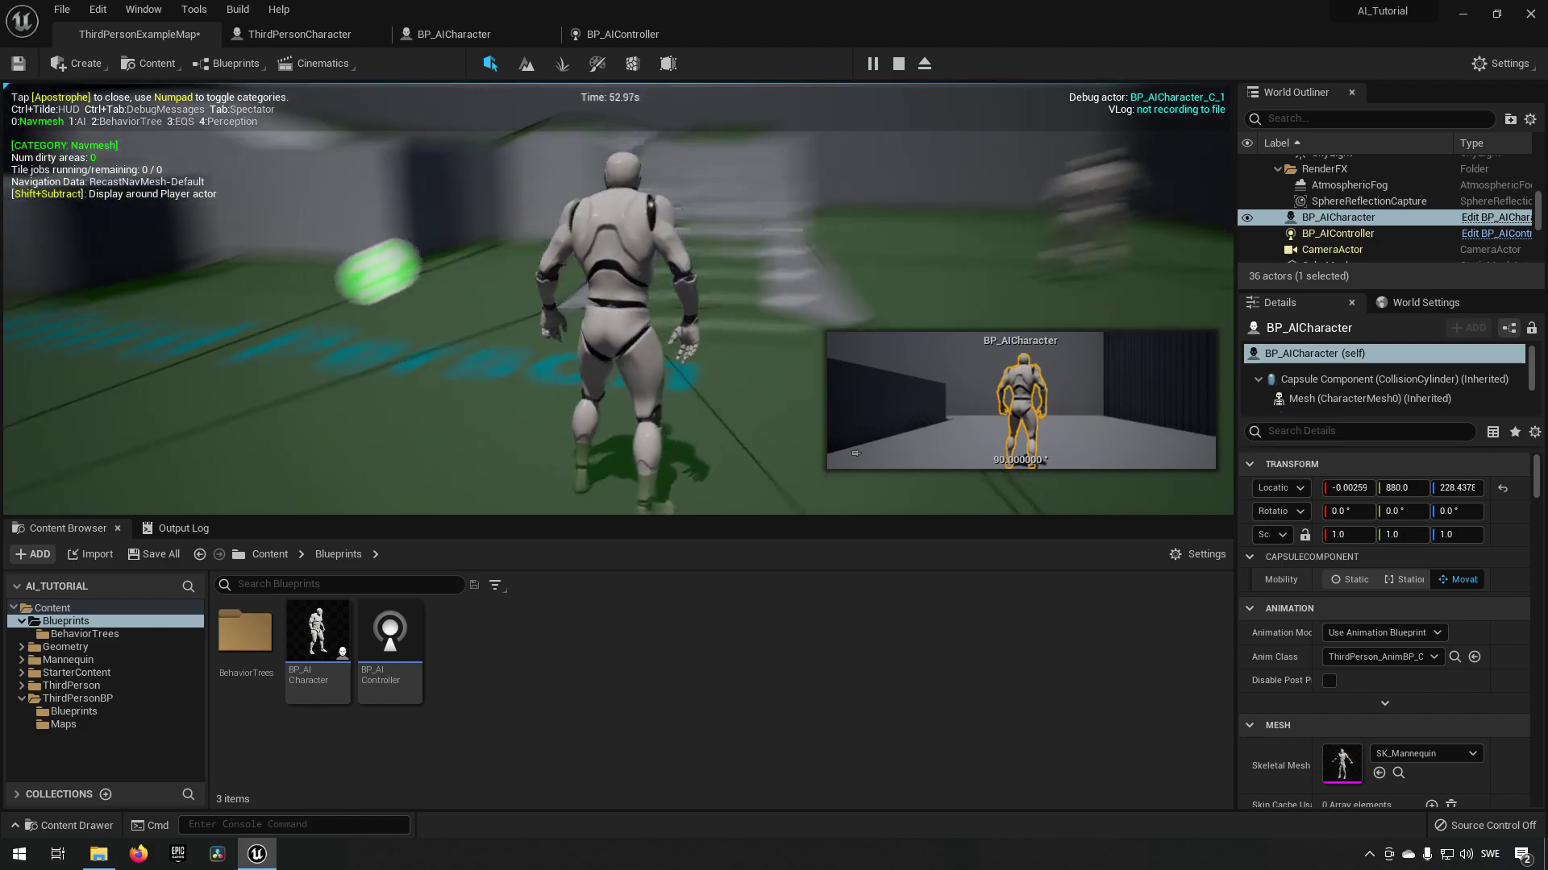
key(s)
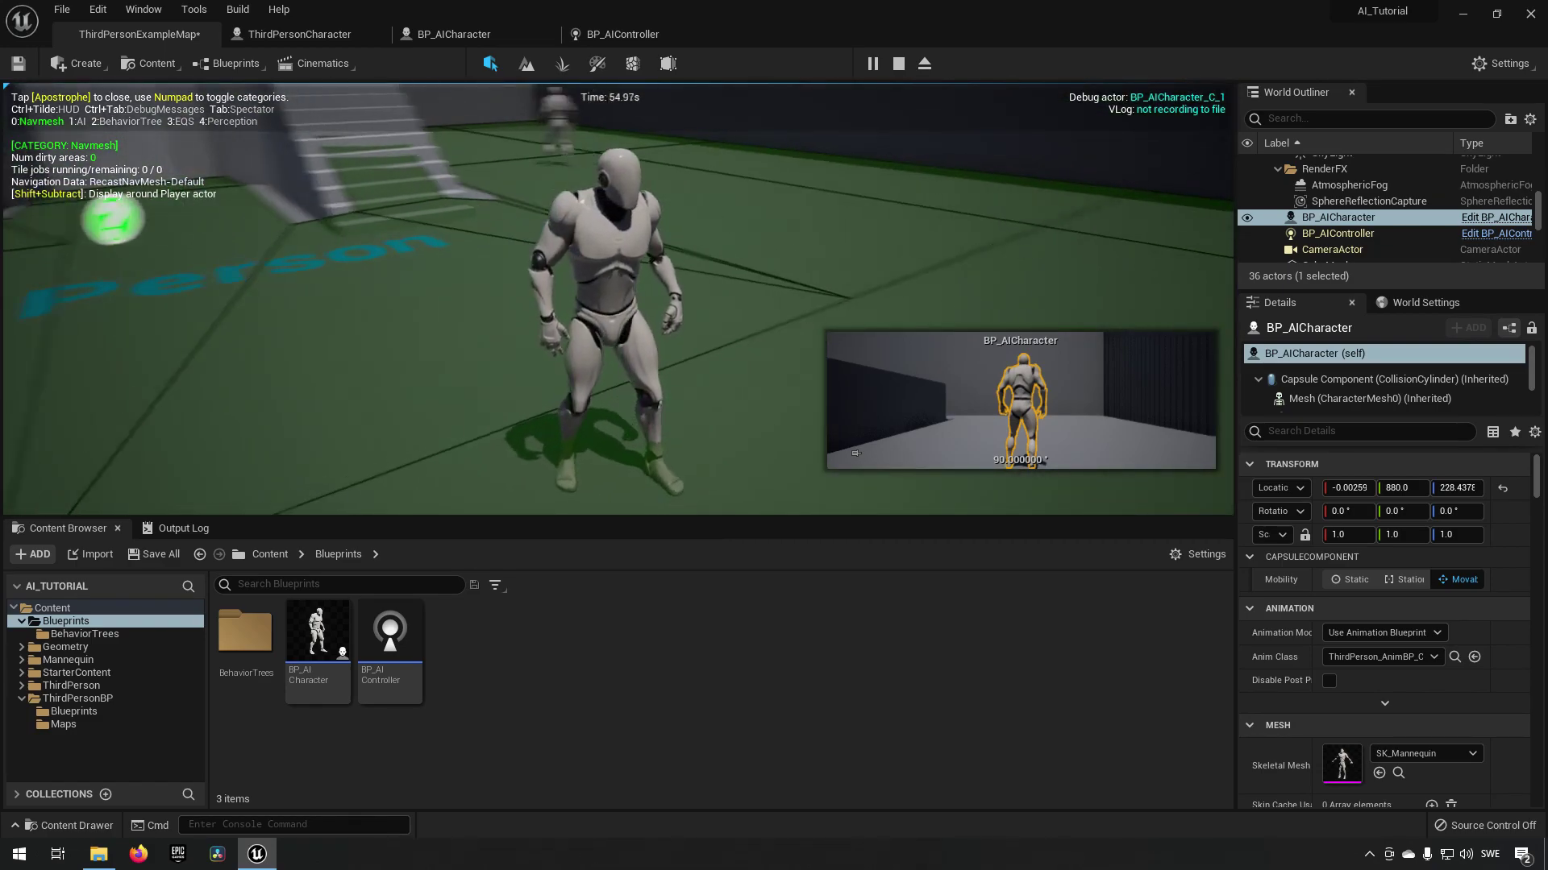
- Run the player character around the level to examine the navmesh coverage of the floor and its gaps
key(w)
key(d)
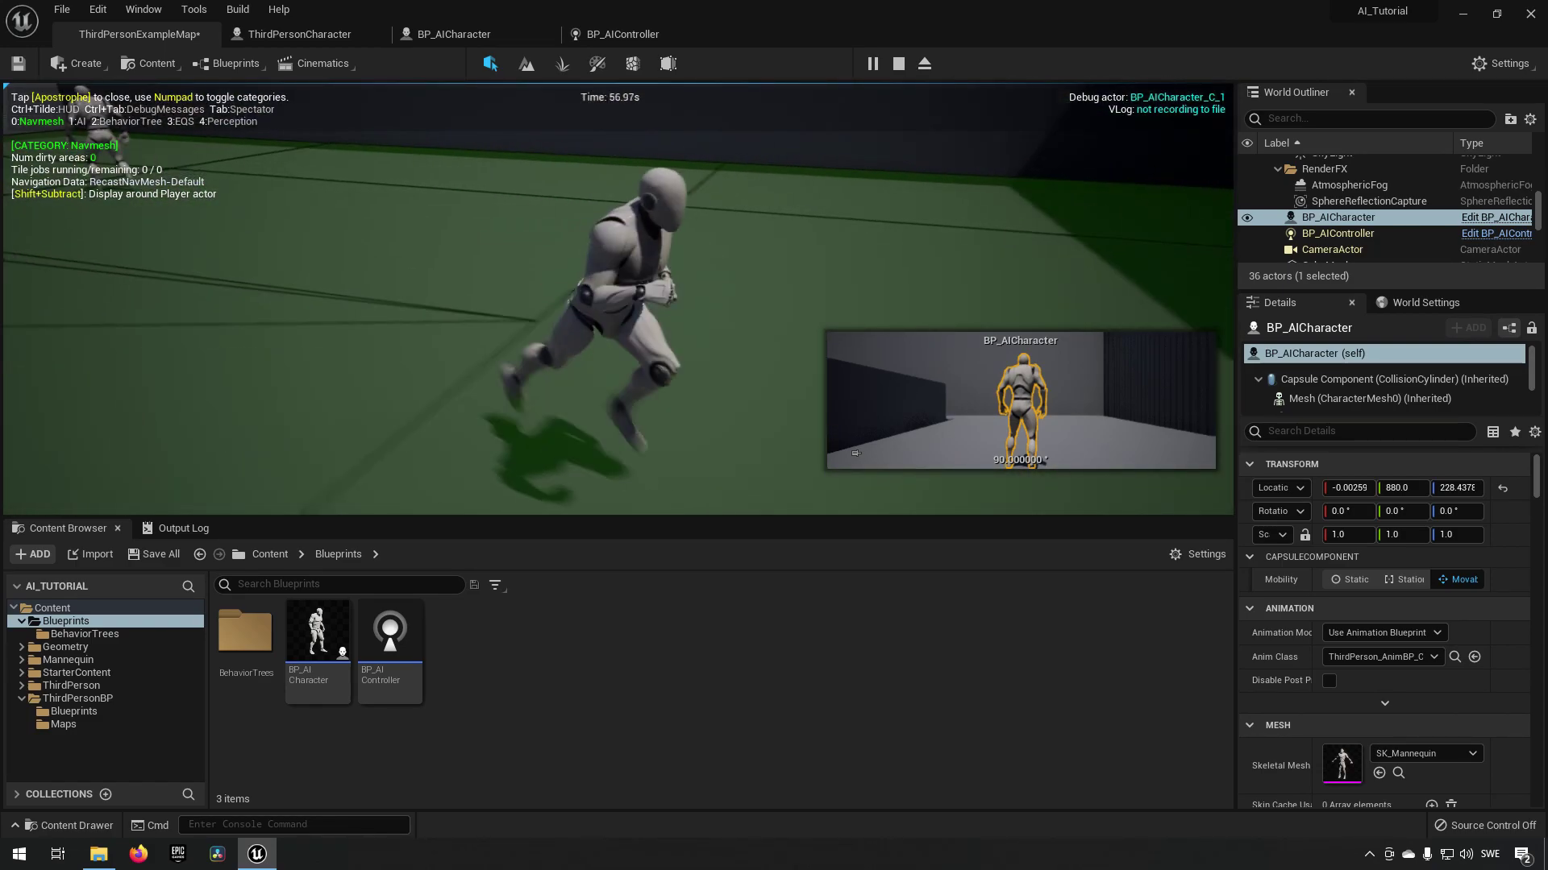
key(w)
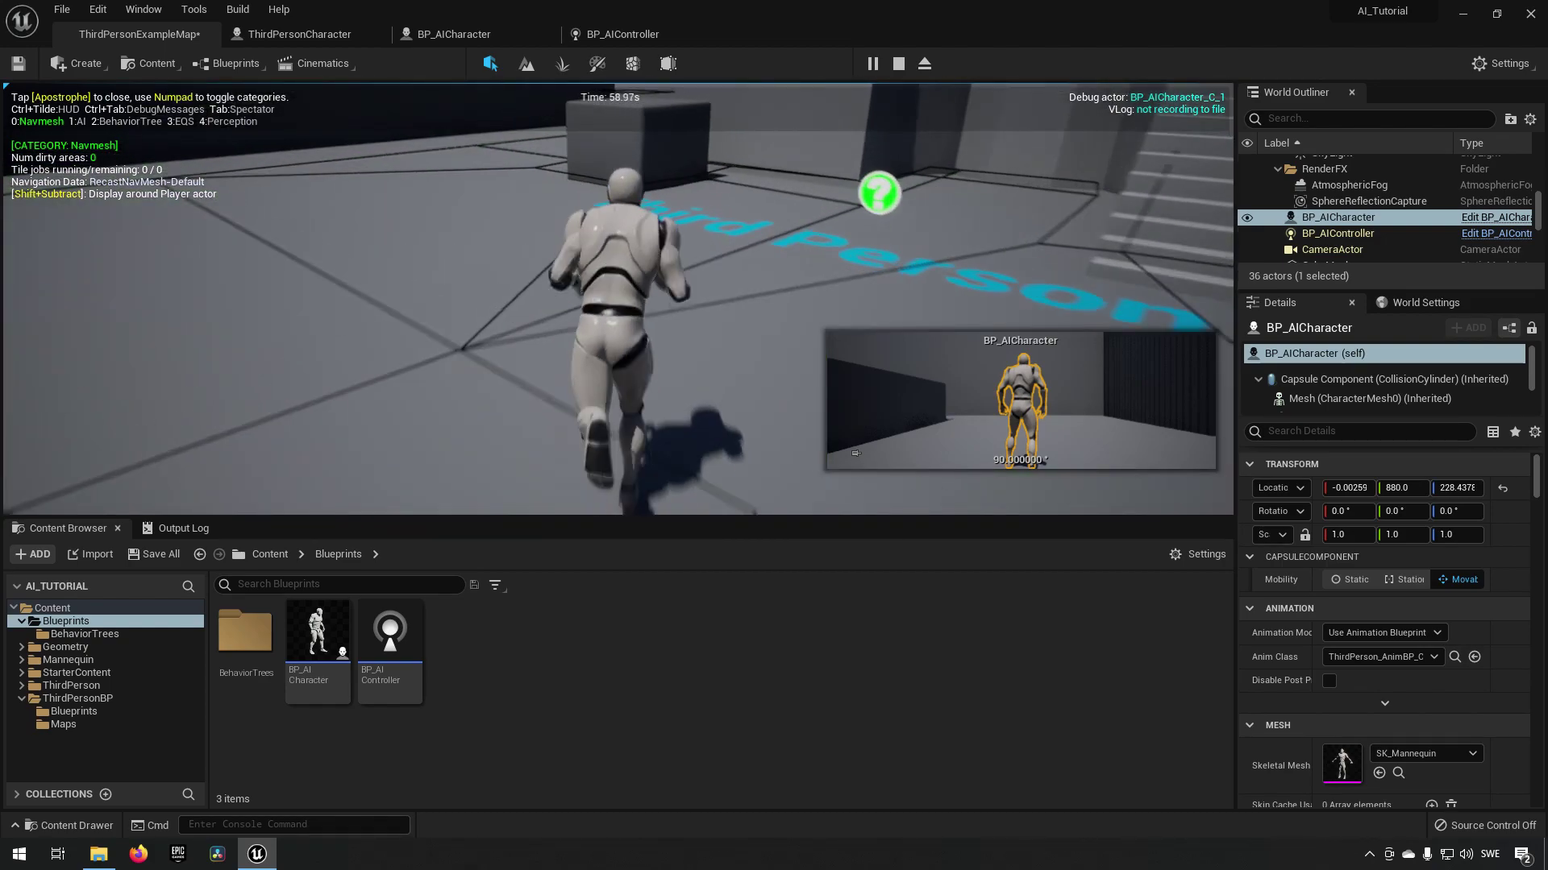
key(d)
key(s)
key(a)
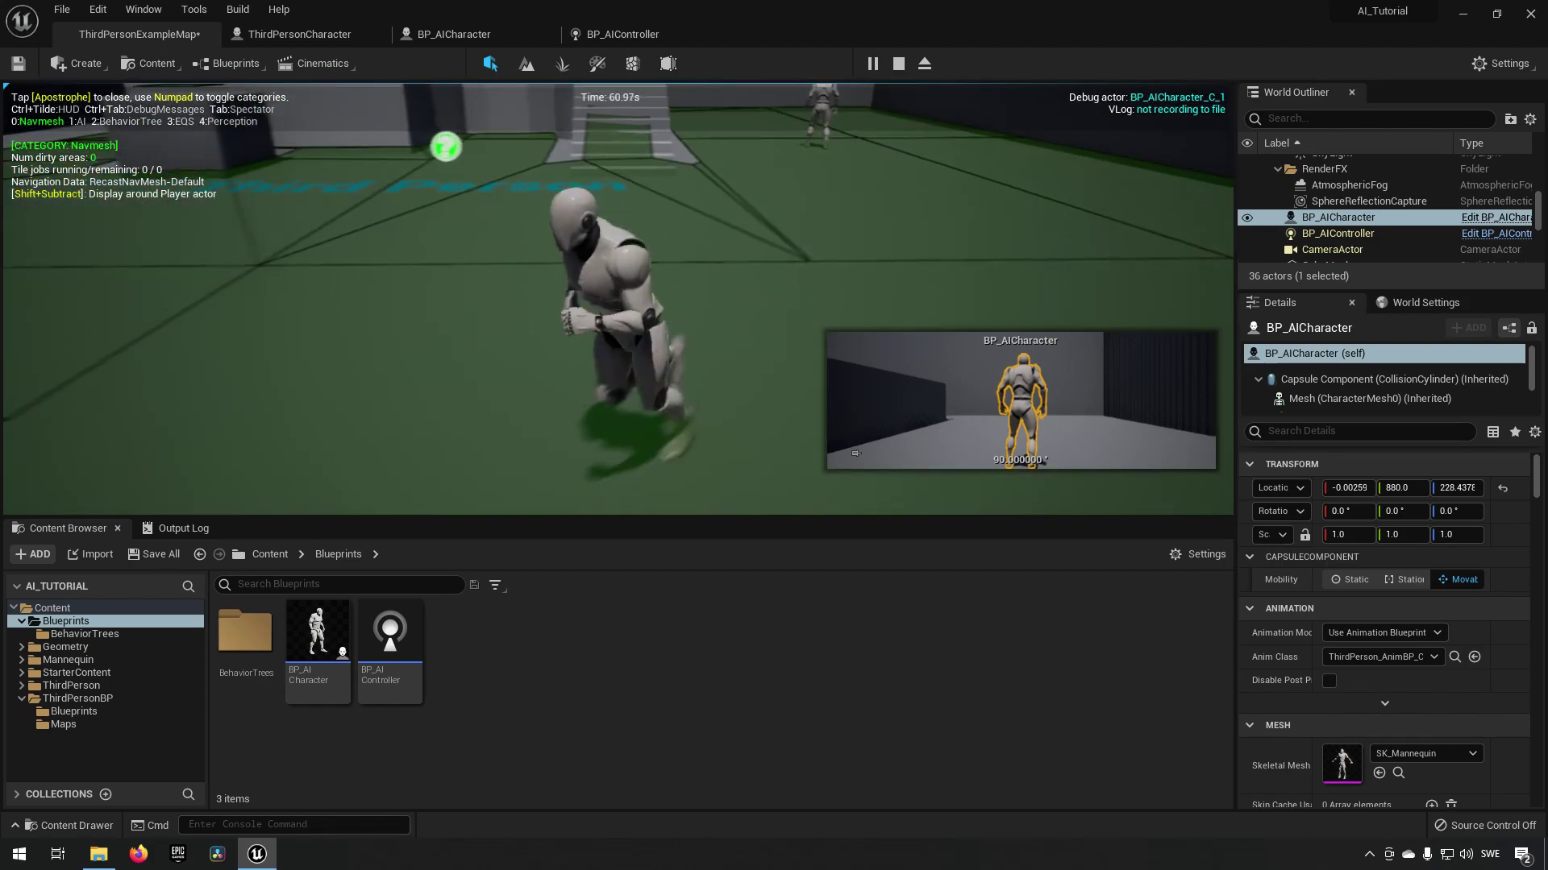
key(w)
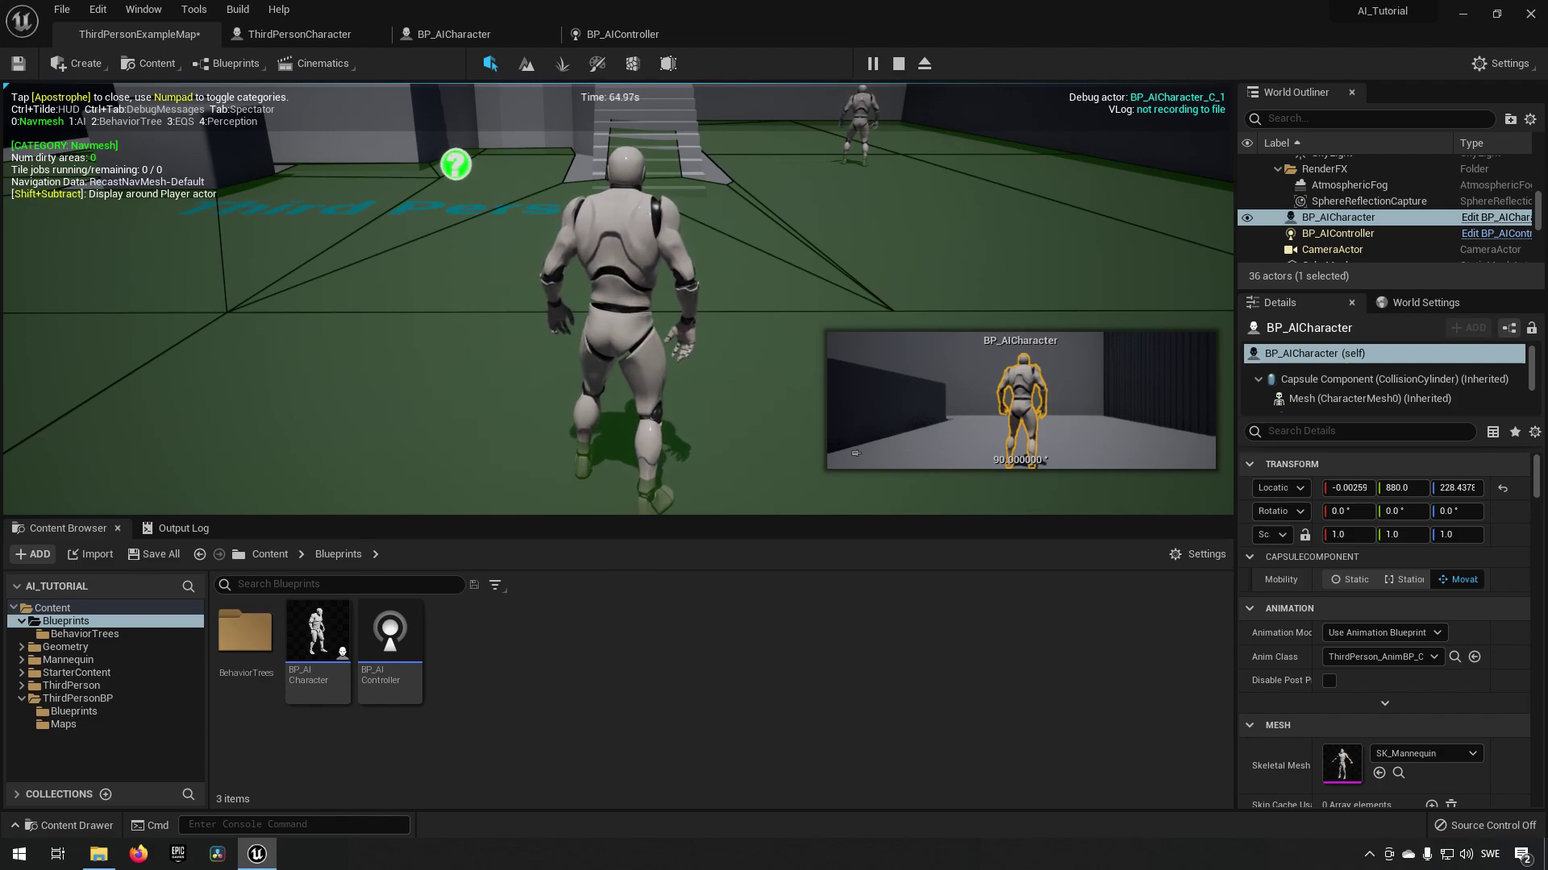
key(w)
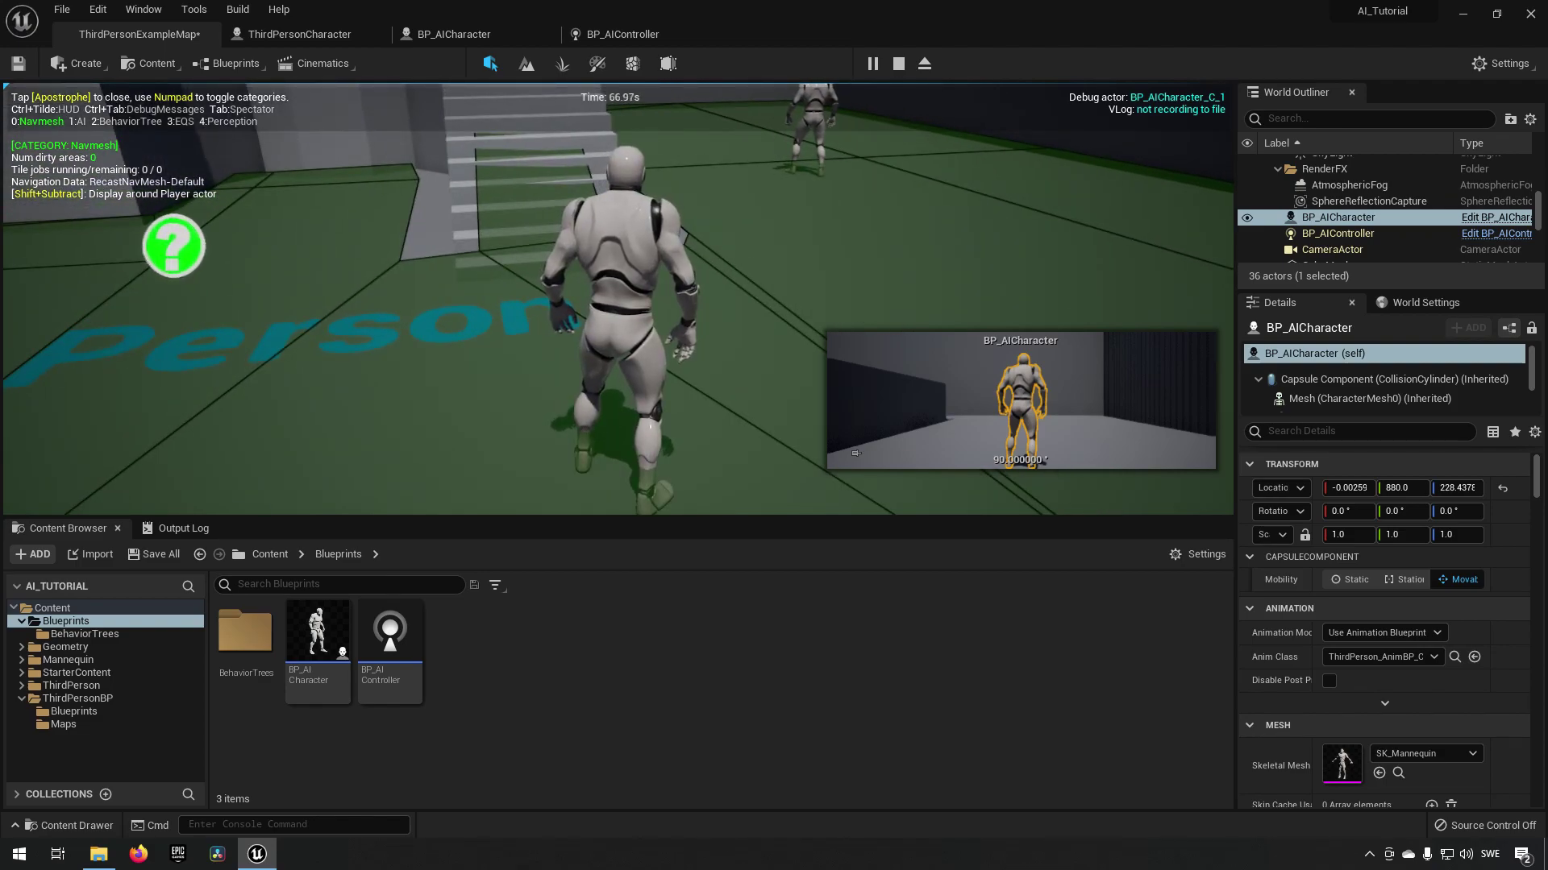
- Swap the debugger overlay from Navmesh to Perception, inspect BP_AICharacter's sight range from the stairs, and end the play session
key(KP_0)
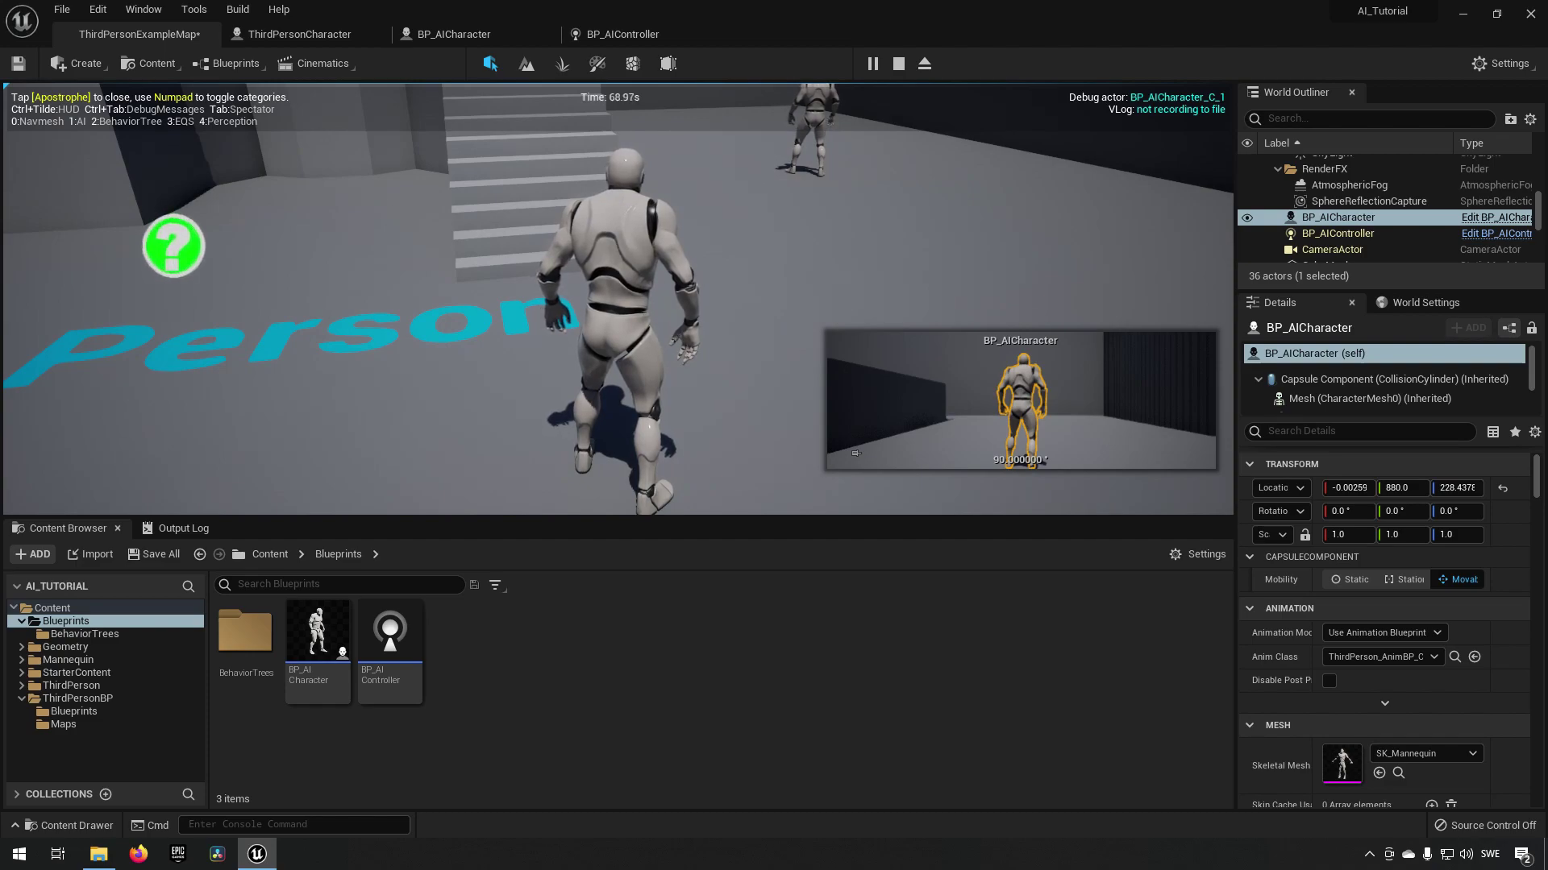
key(KP_4)
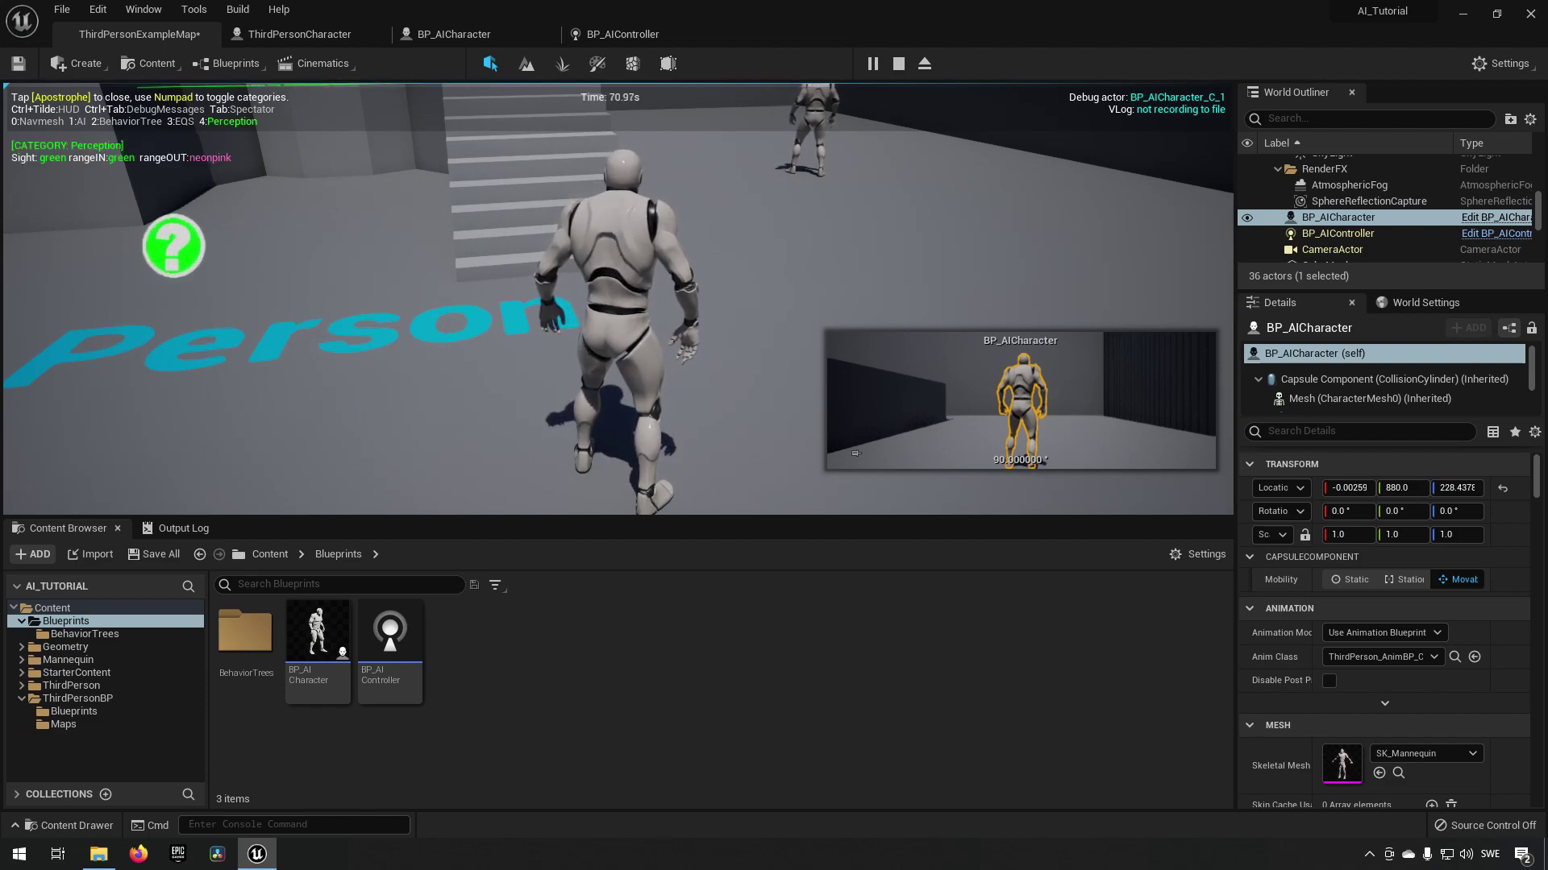
key(w)
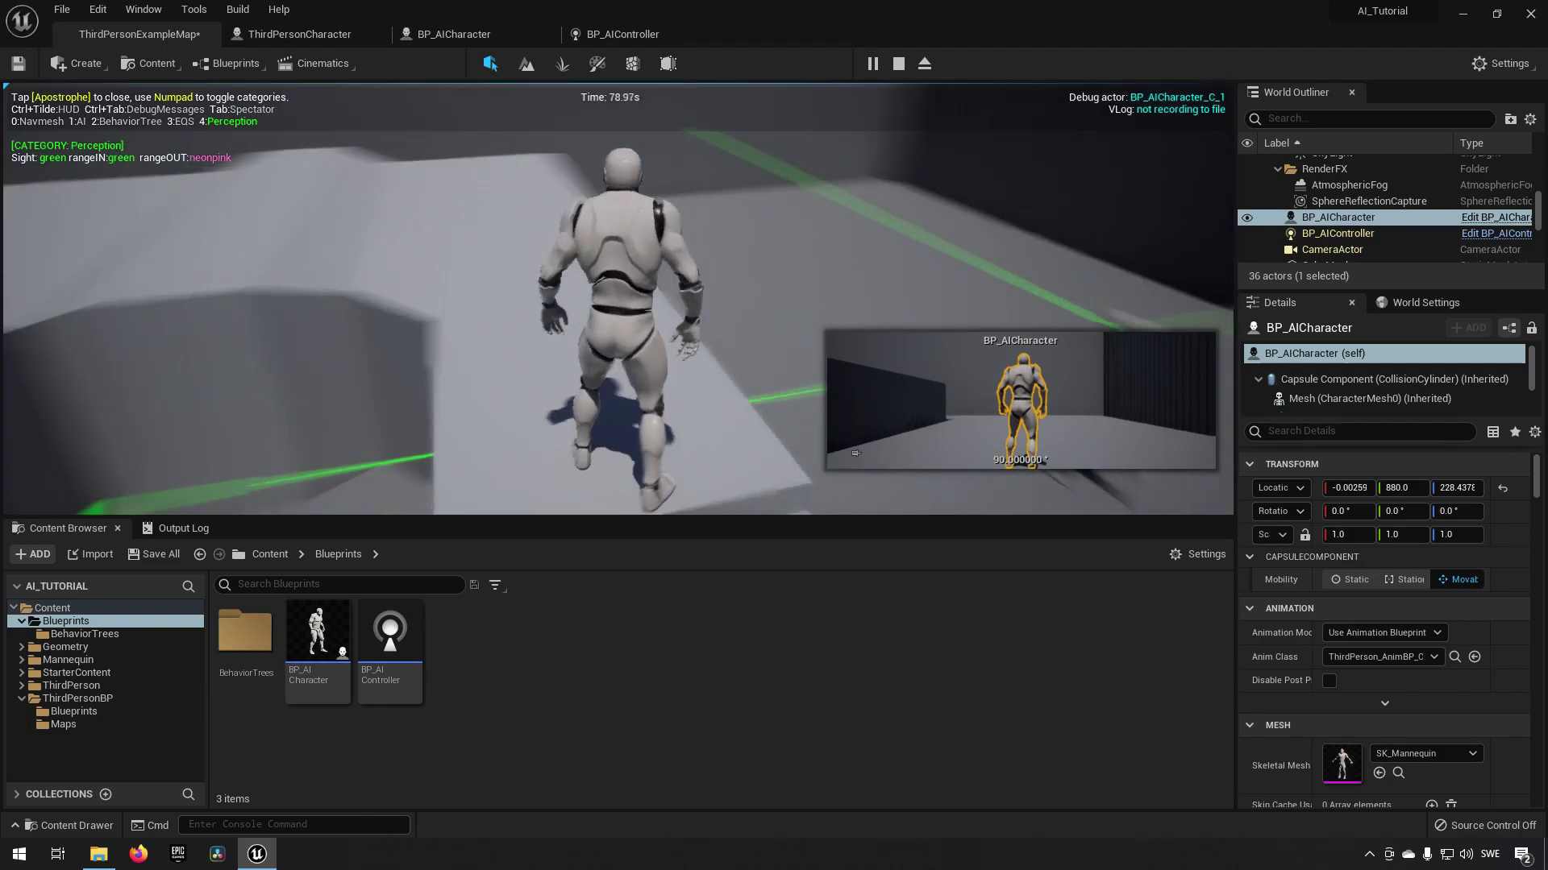
key(s)
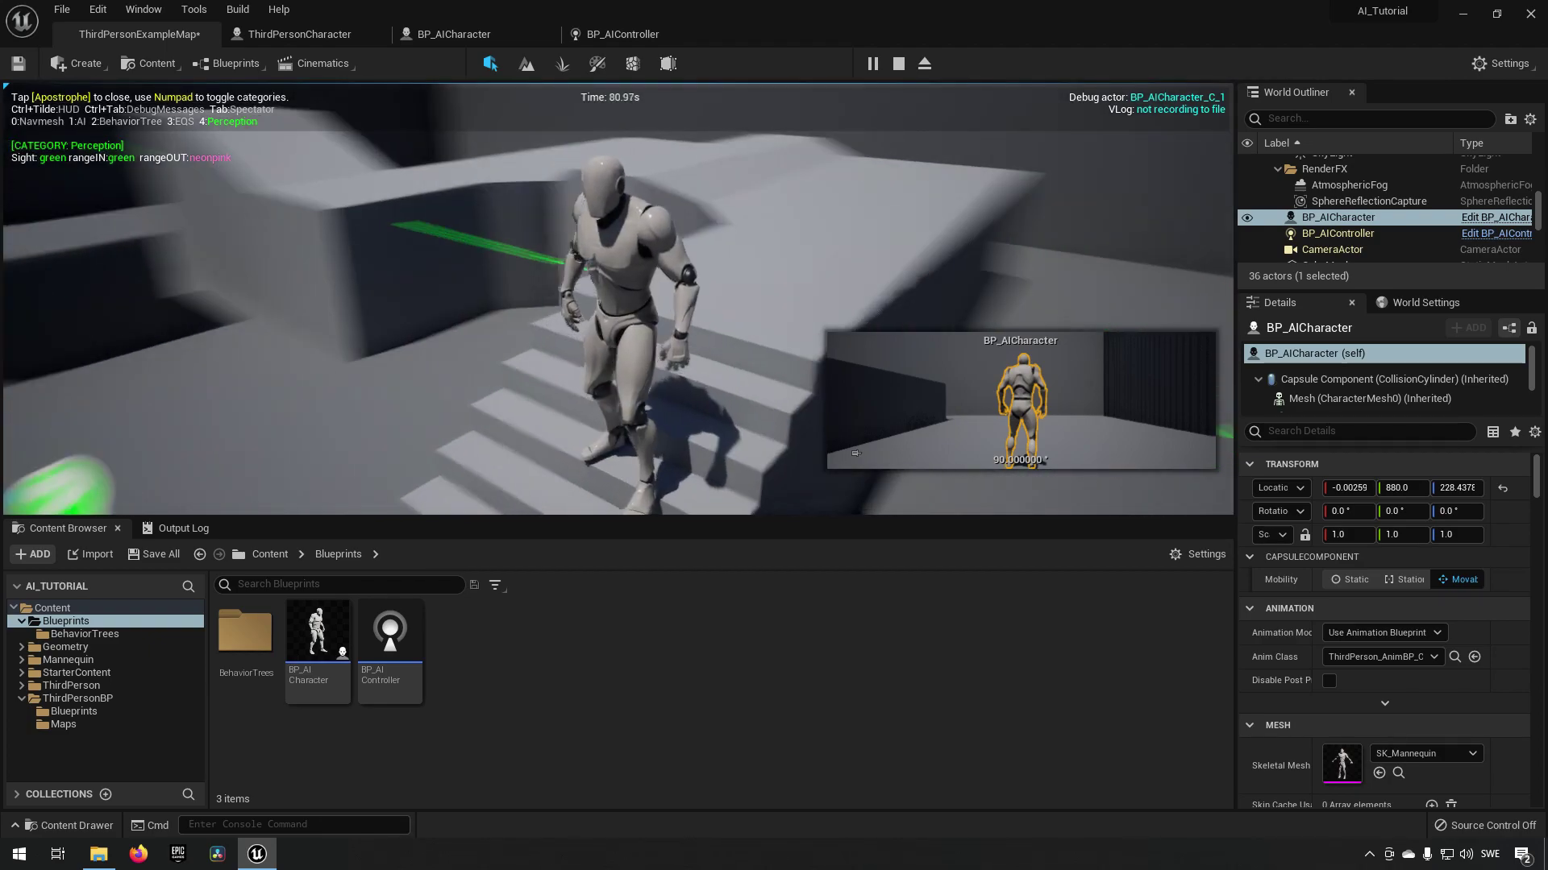
key(Escape)
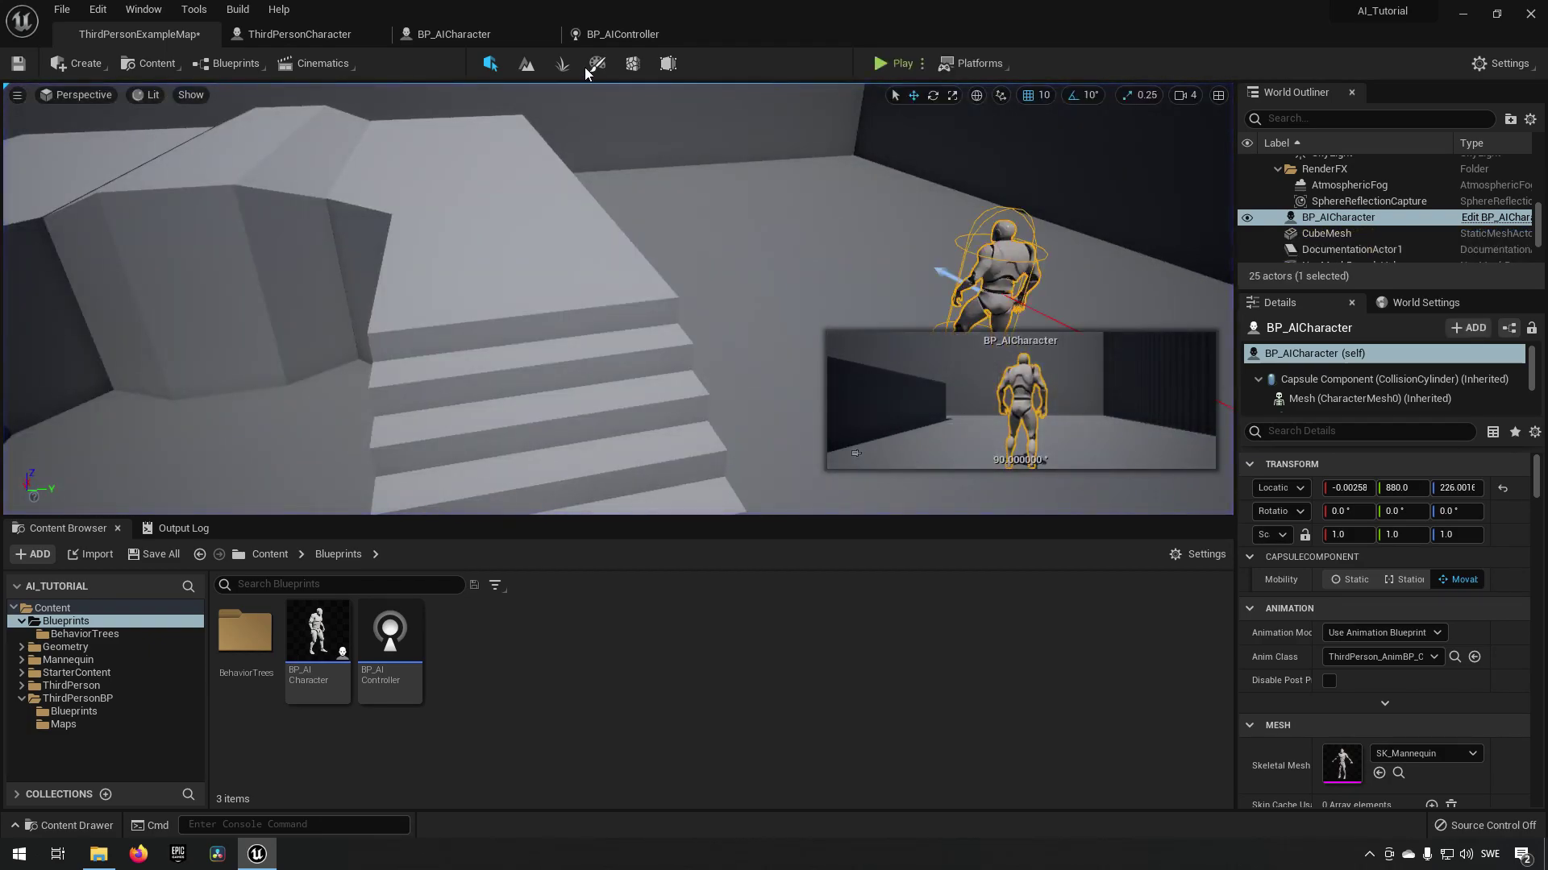
- In BP_AICharacter's AI Sight config, set the Sight Radius to 1000 and the Lose Sight Radius to 1500, and compile
click(603, 35)
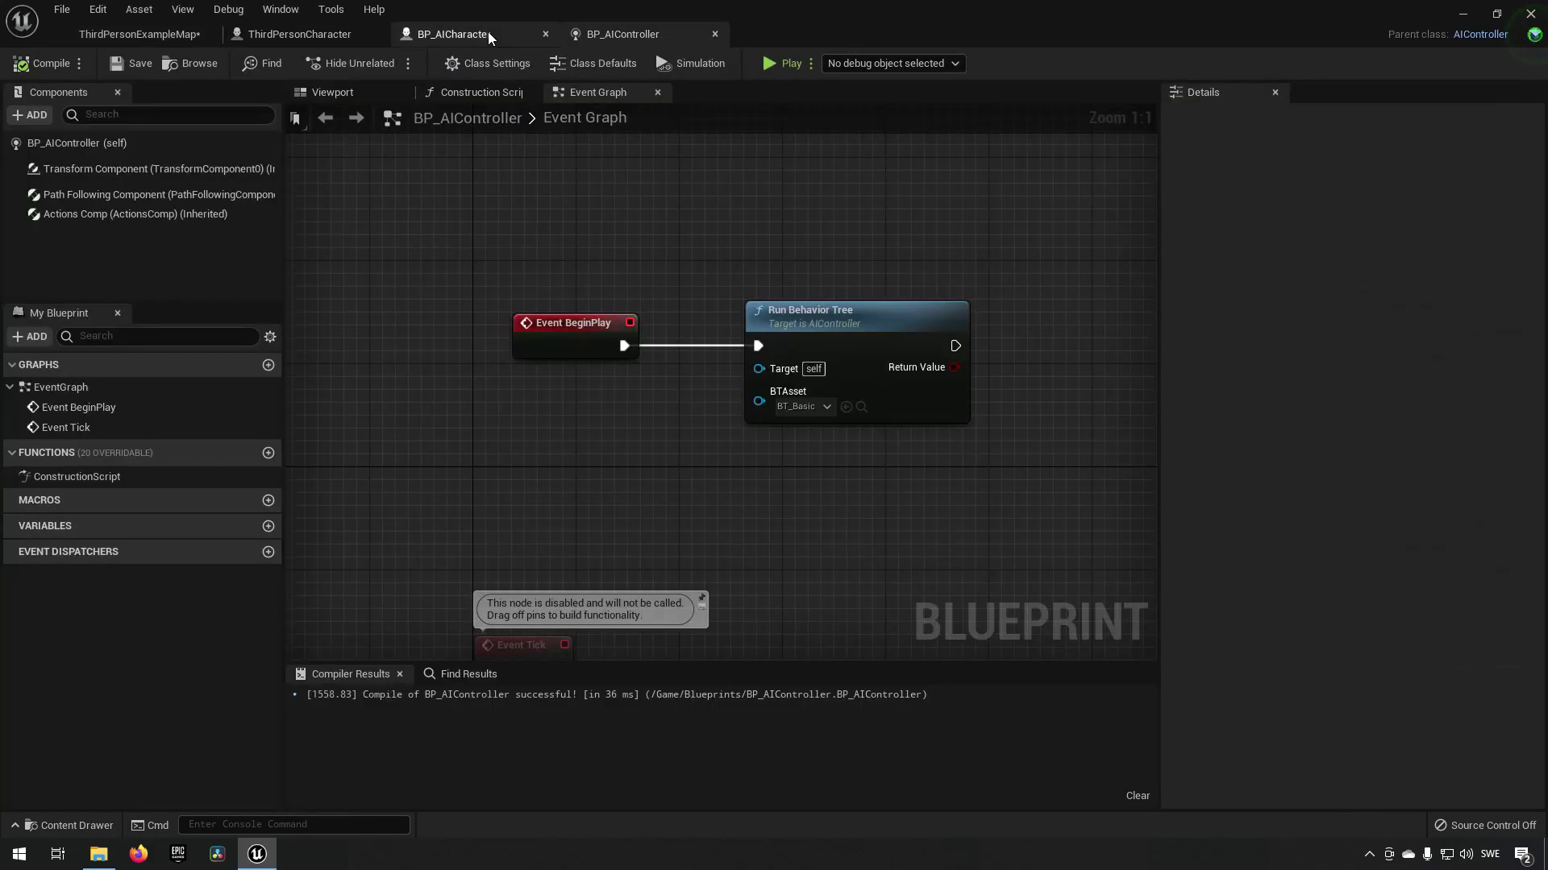
click(491, 32)
click(1338, 447)
text(1000)
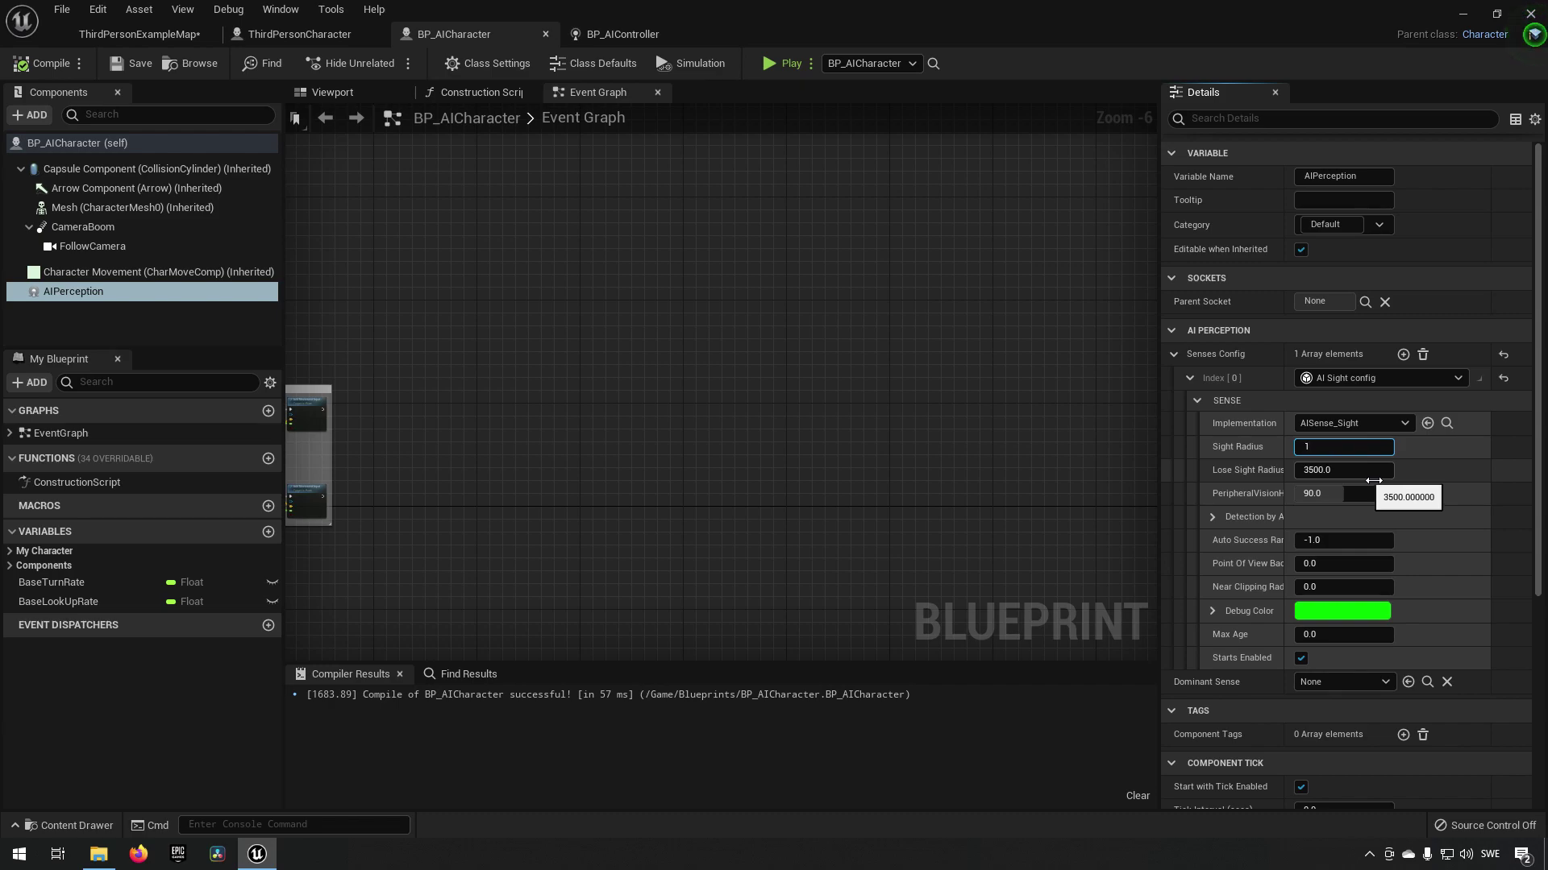
key(Return)
key(Tab)
text(1500)
key(Return)
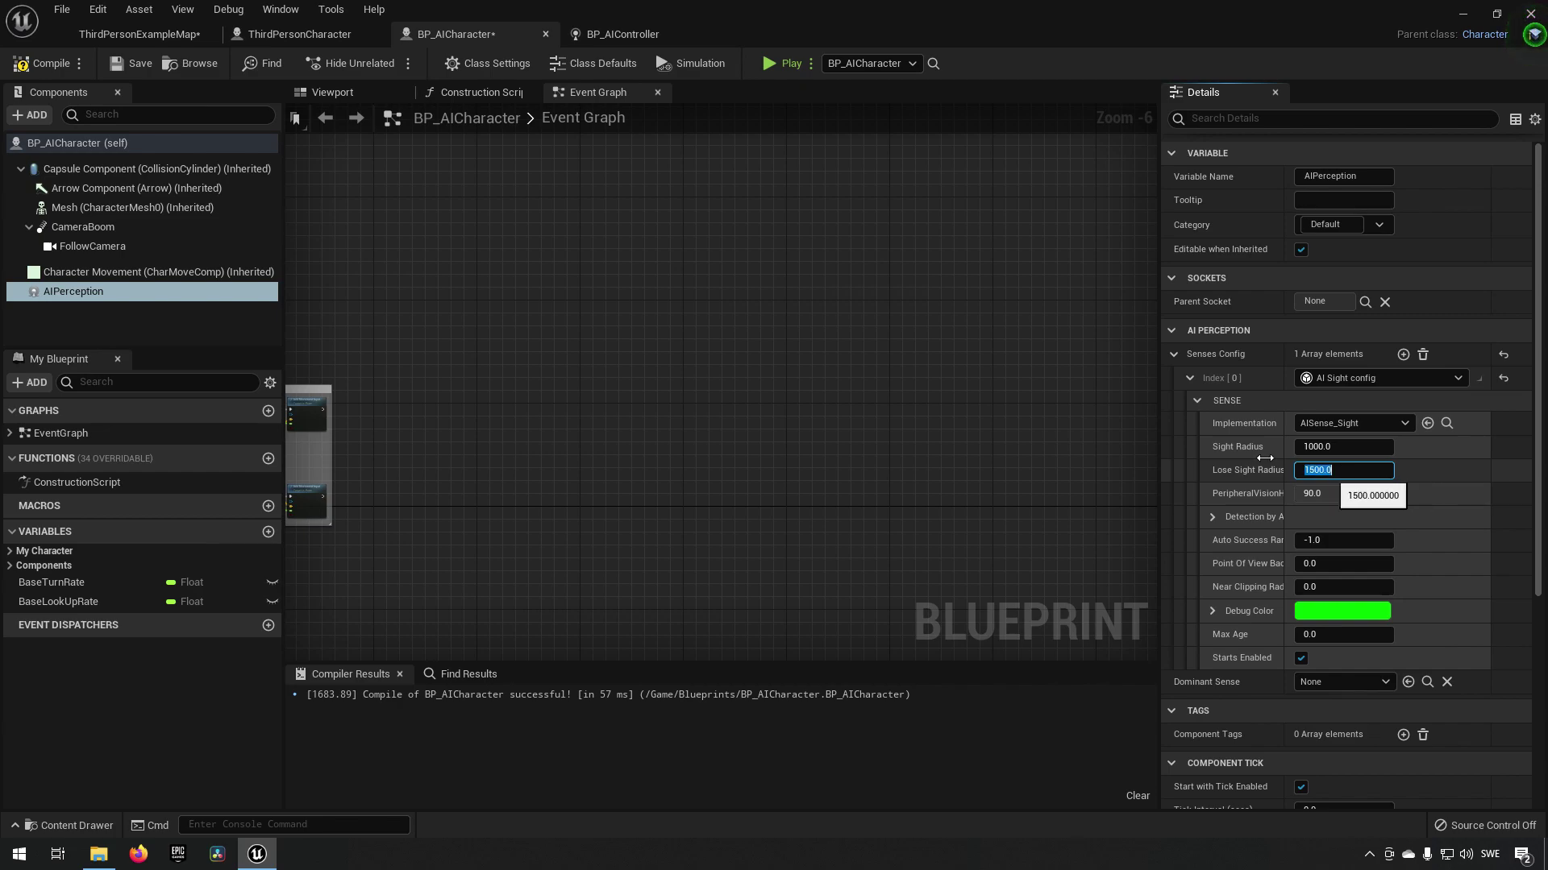
click(48, 72)
- Play ThirdPersonExampleMap with the gameplay debugger on BP_AICharacter and show the Perception category
click(133, 34)
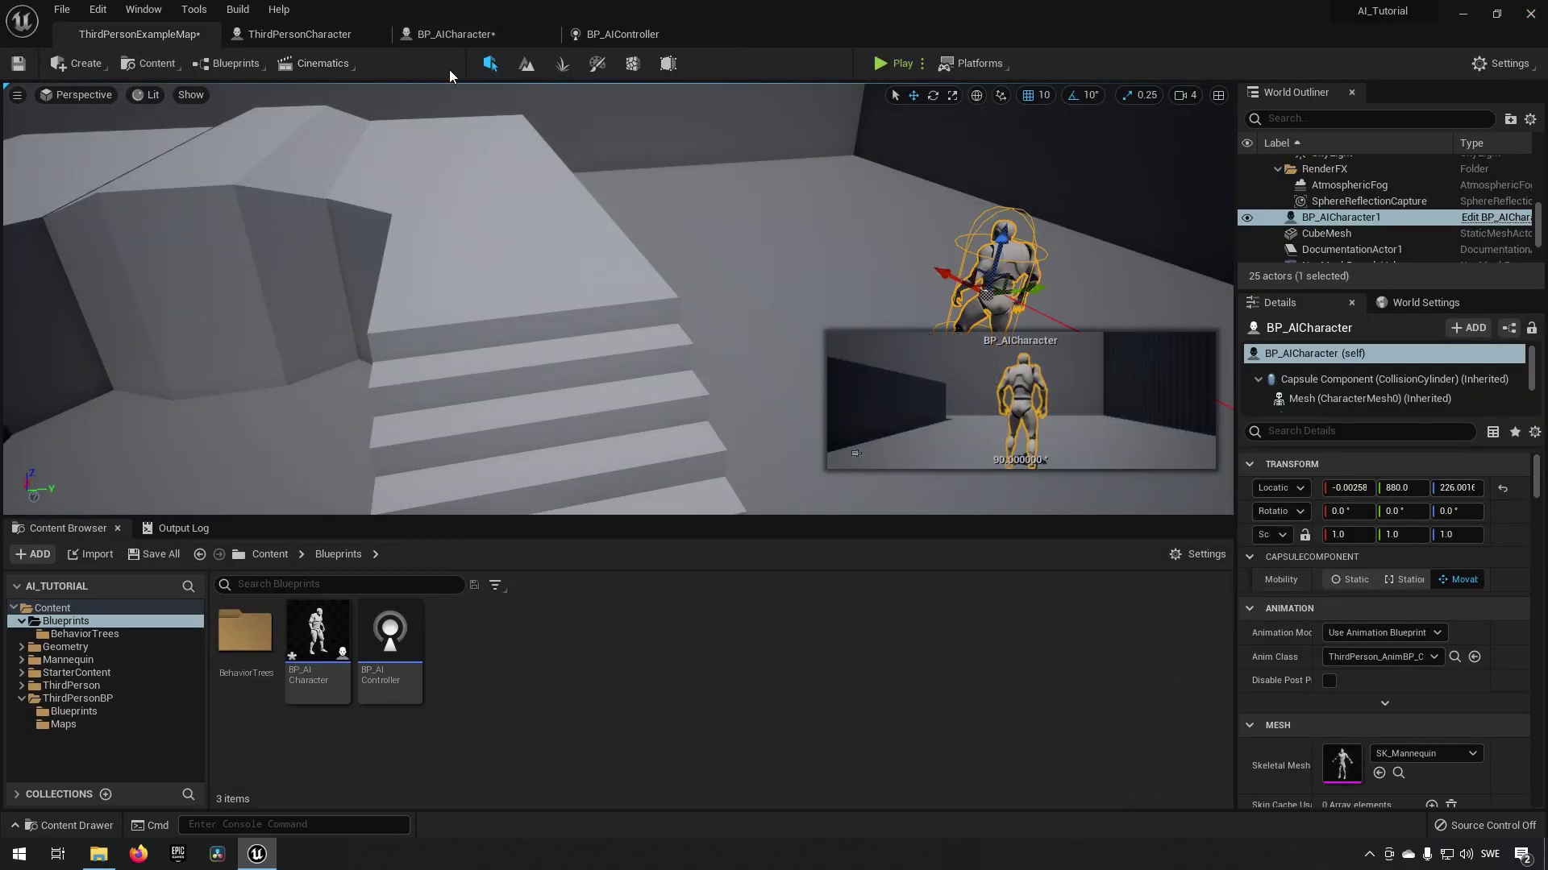
click(874, 63)
key(apostrophe)
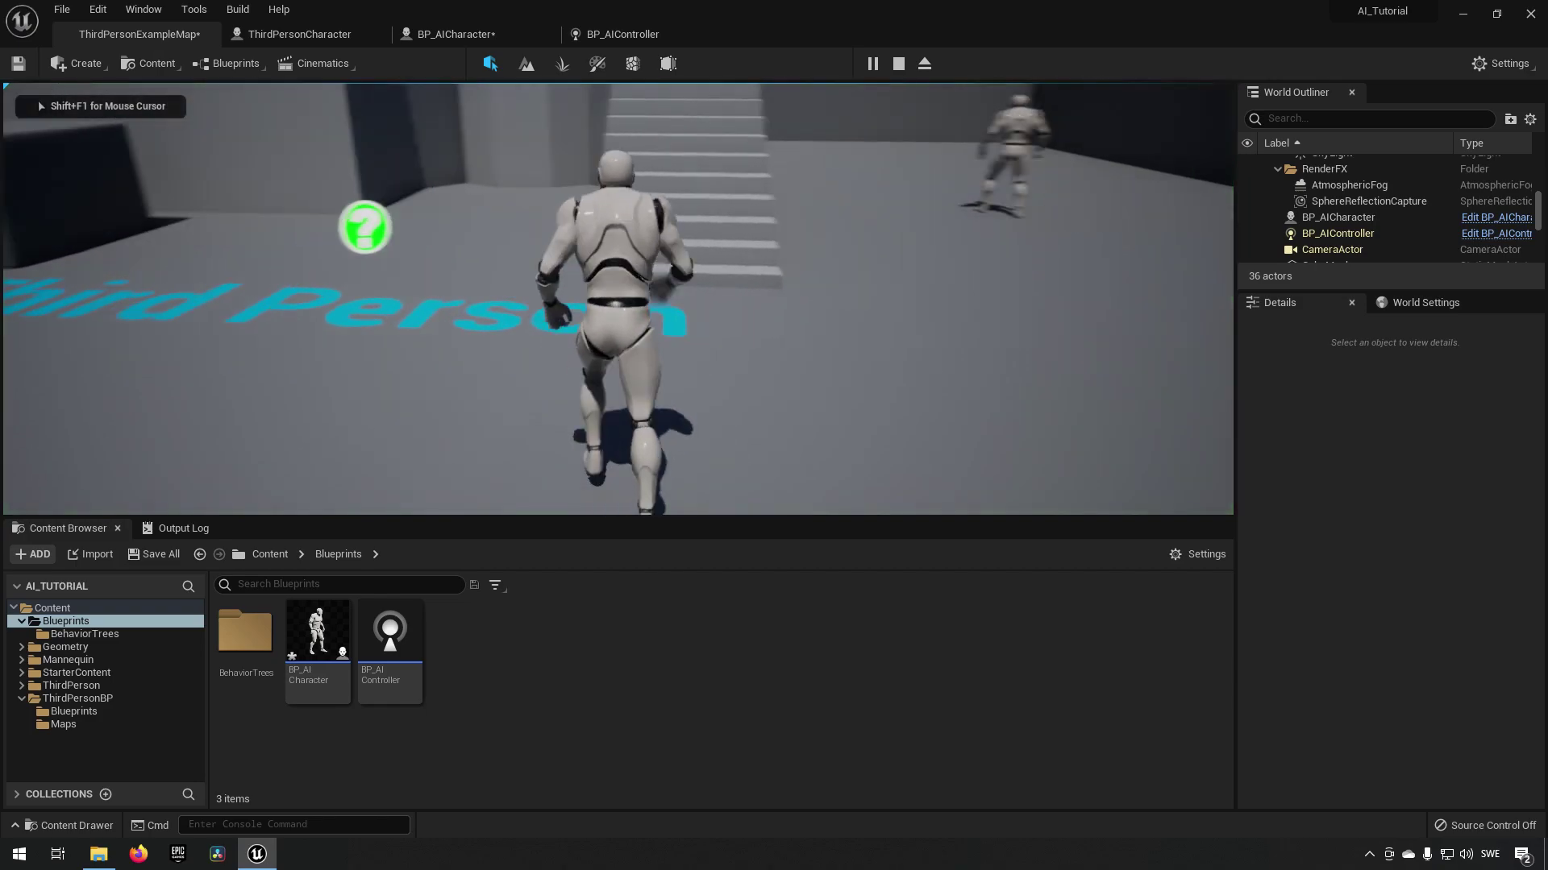
key(KP_4)
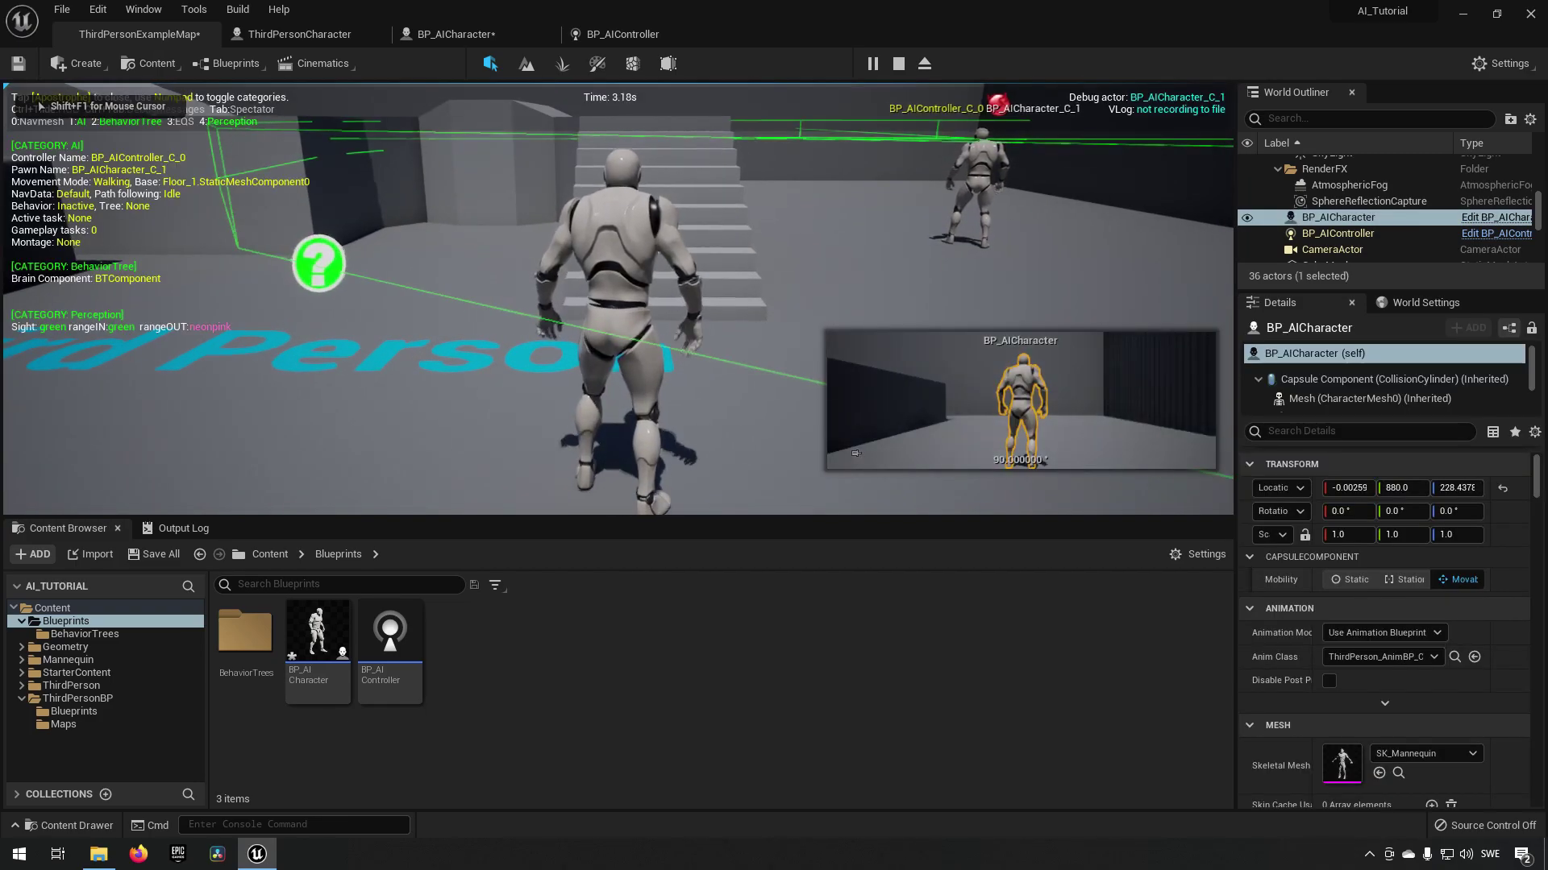
- Run the player character around BP_AICharacter to examine its sight and lose-sight ranges and vision cone, and stop playing
key(w)
key(d)
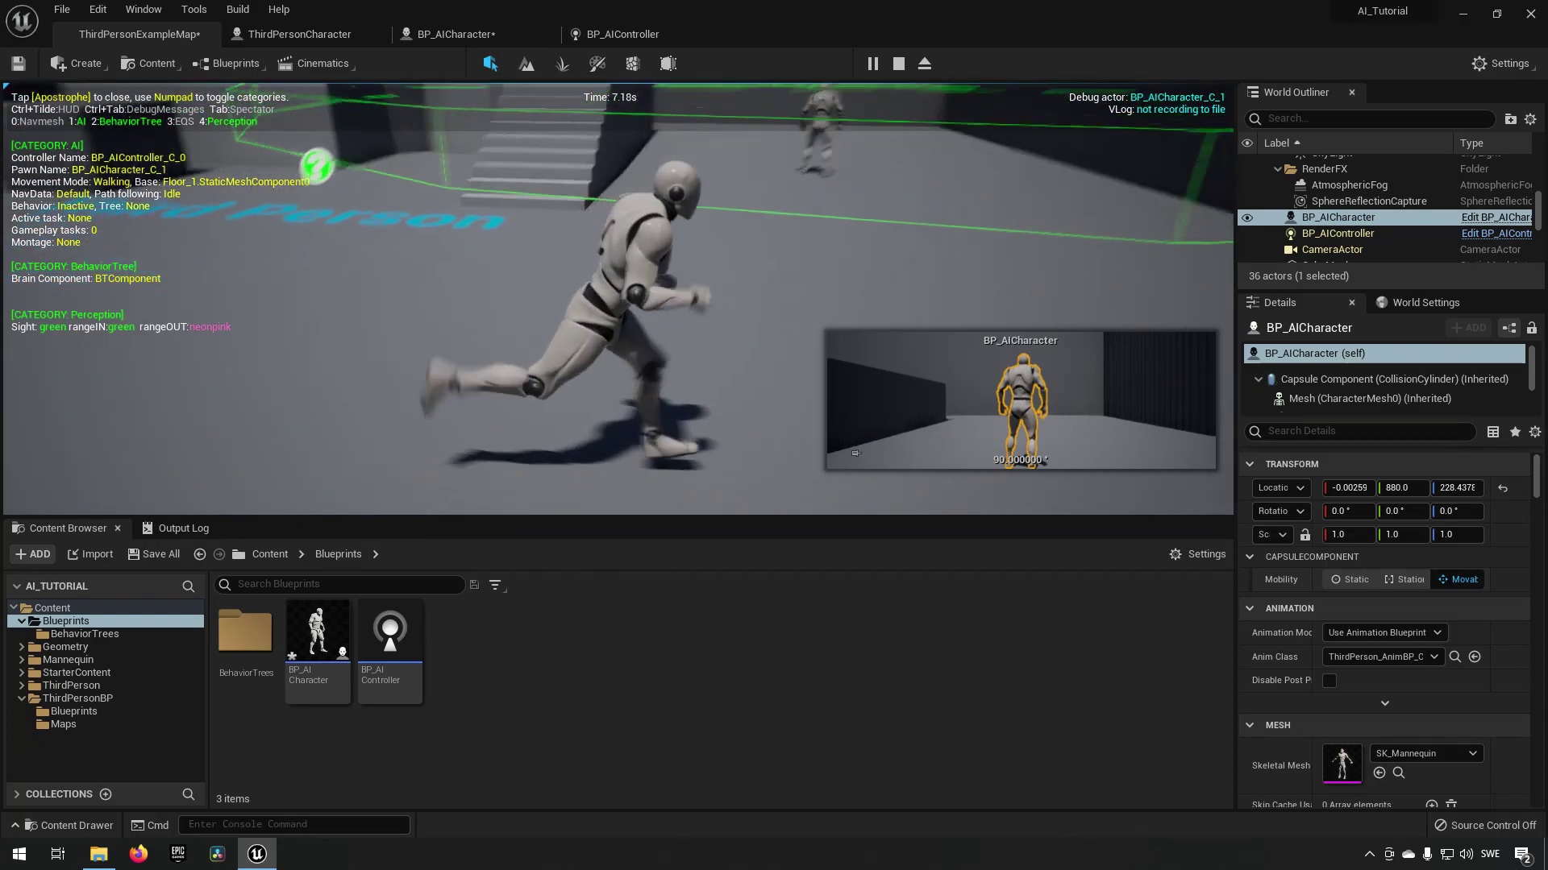
key(w)
key(a)
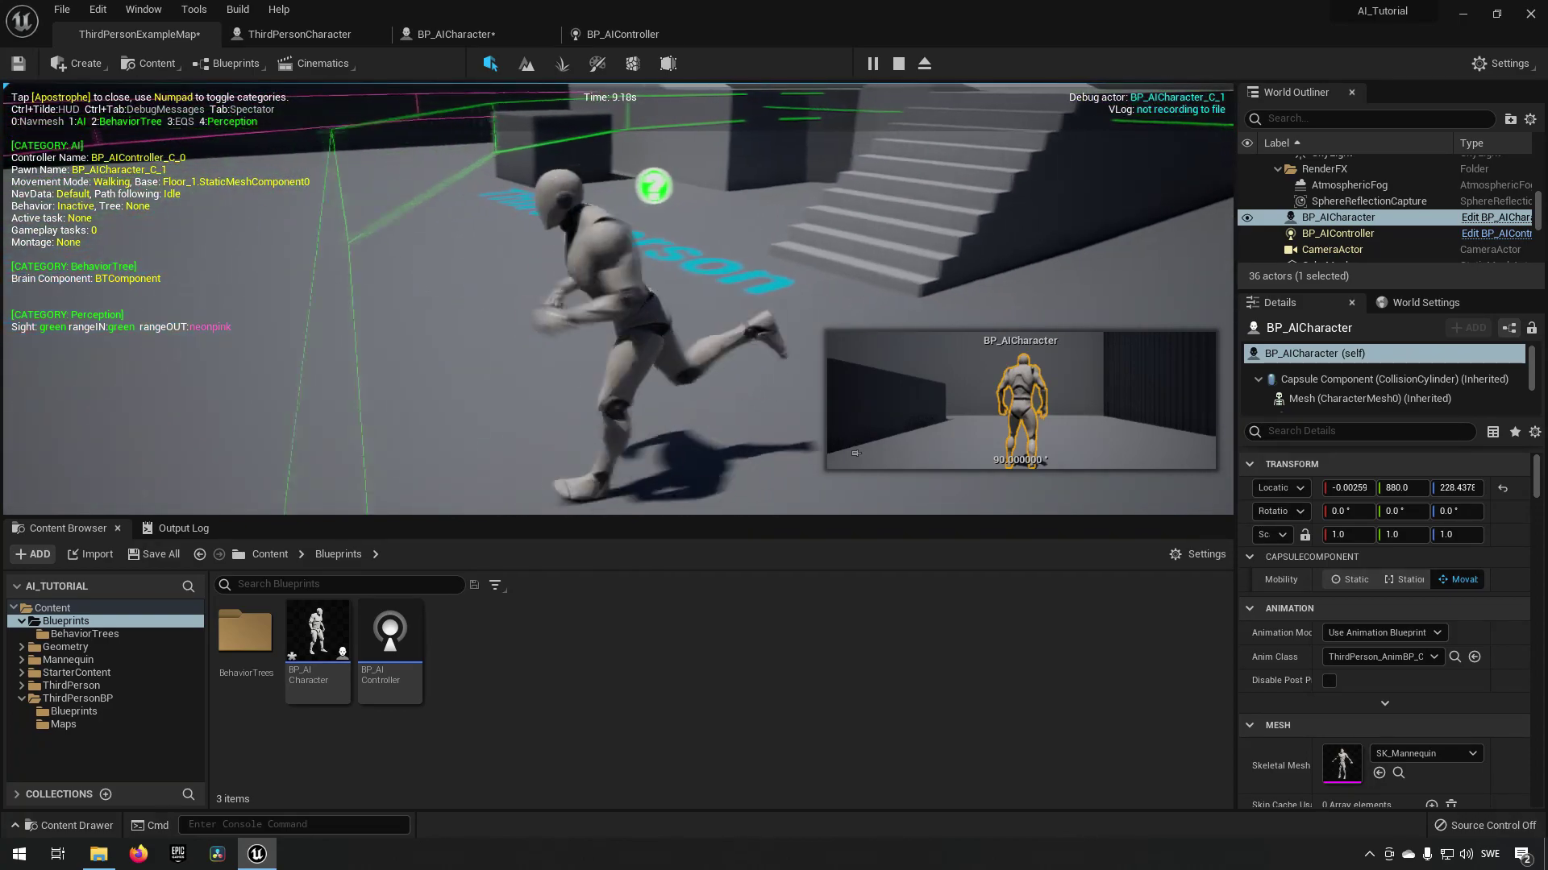
key(w)
key(a)
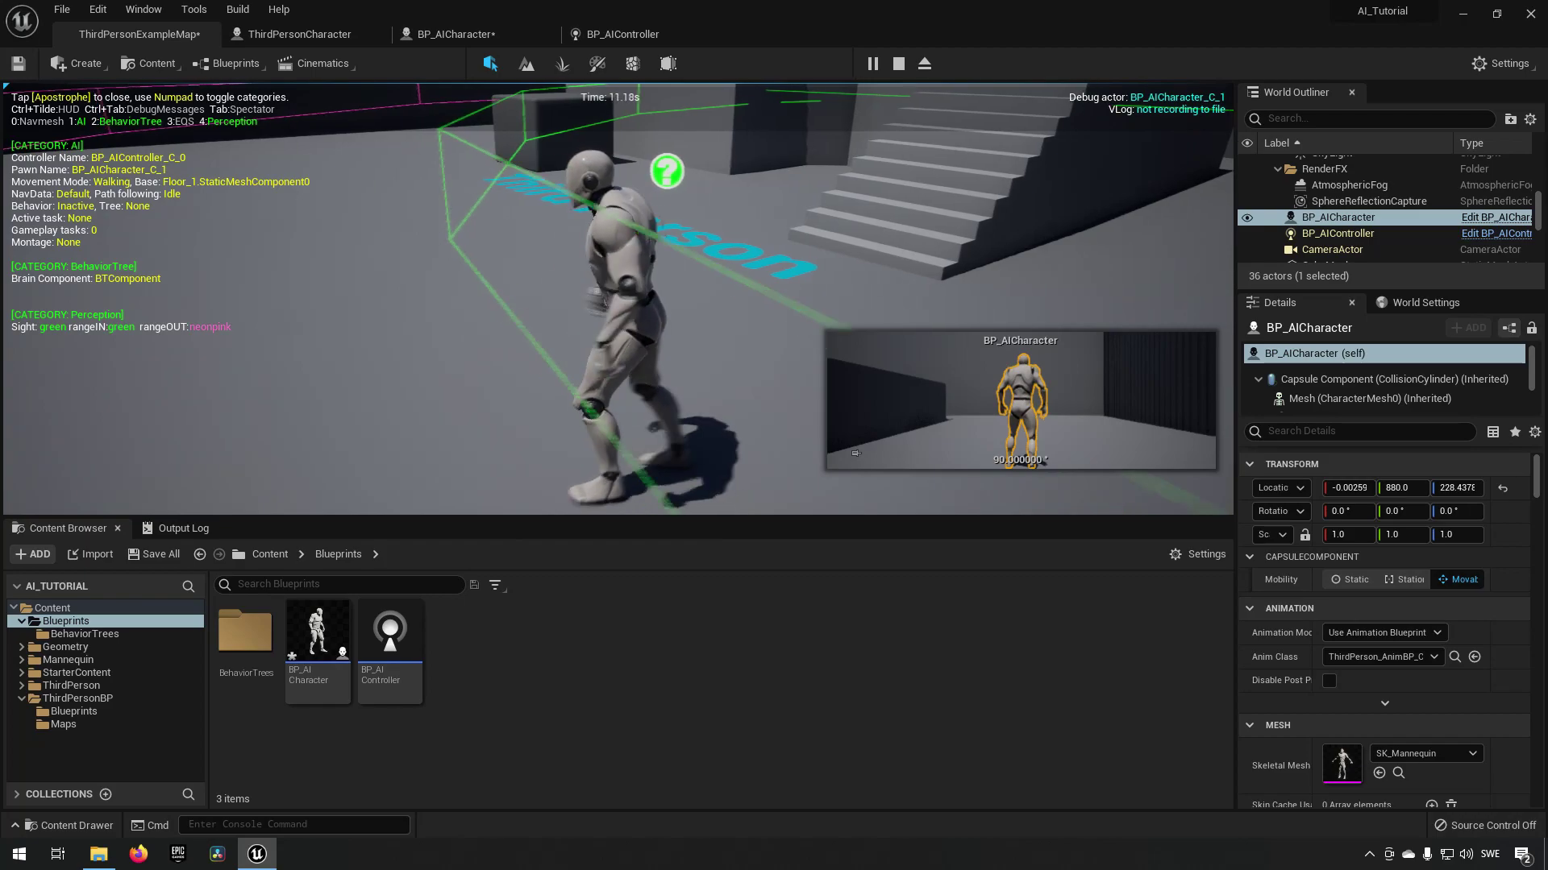
key(a)
key(w)
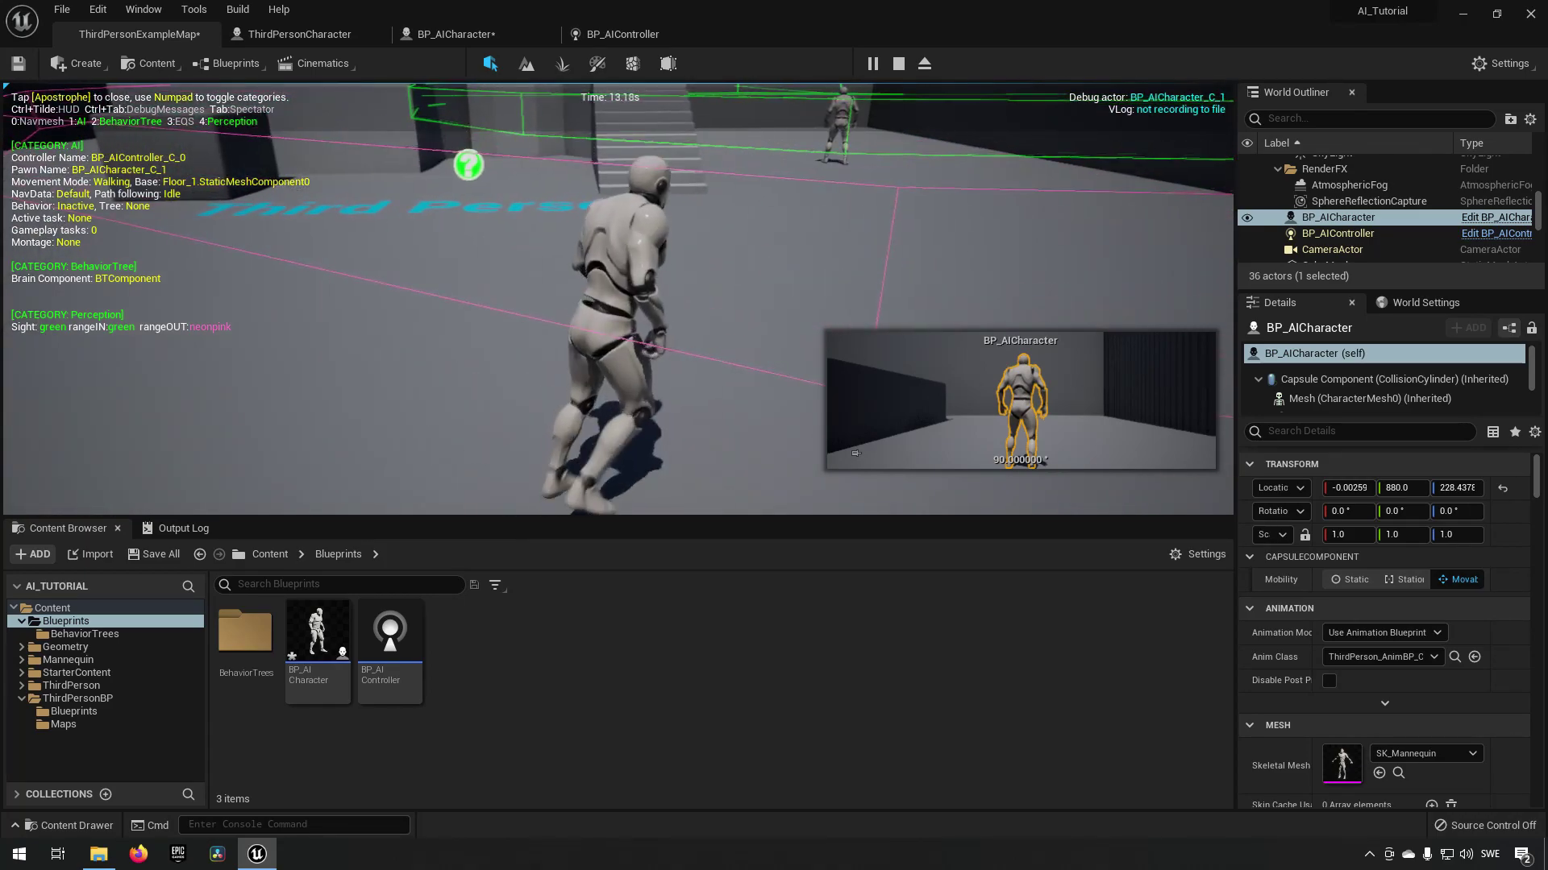
key(a)
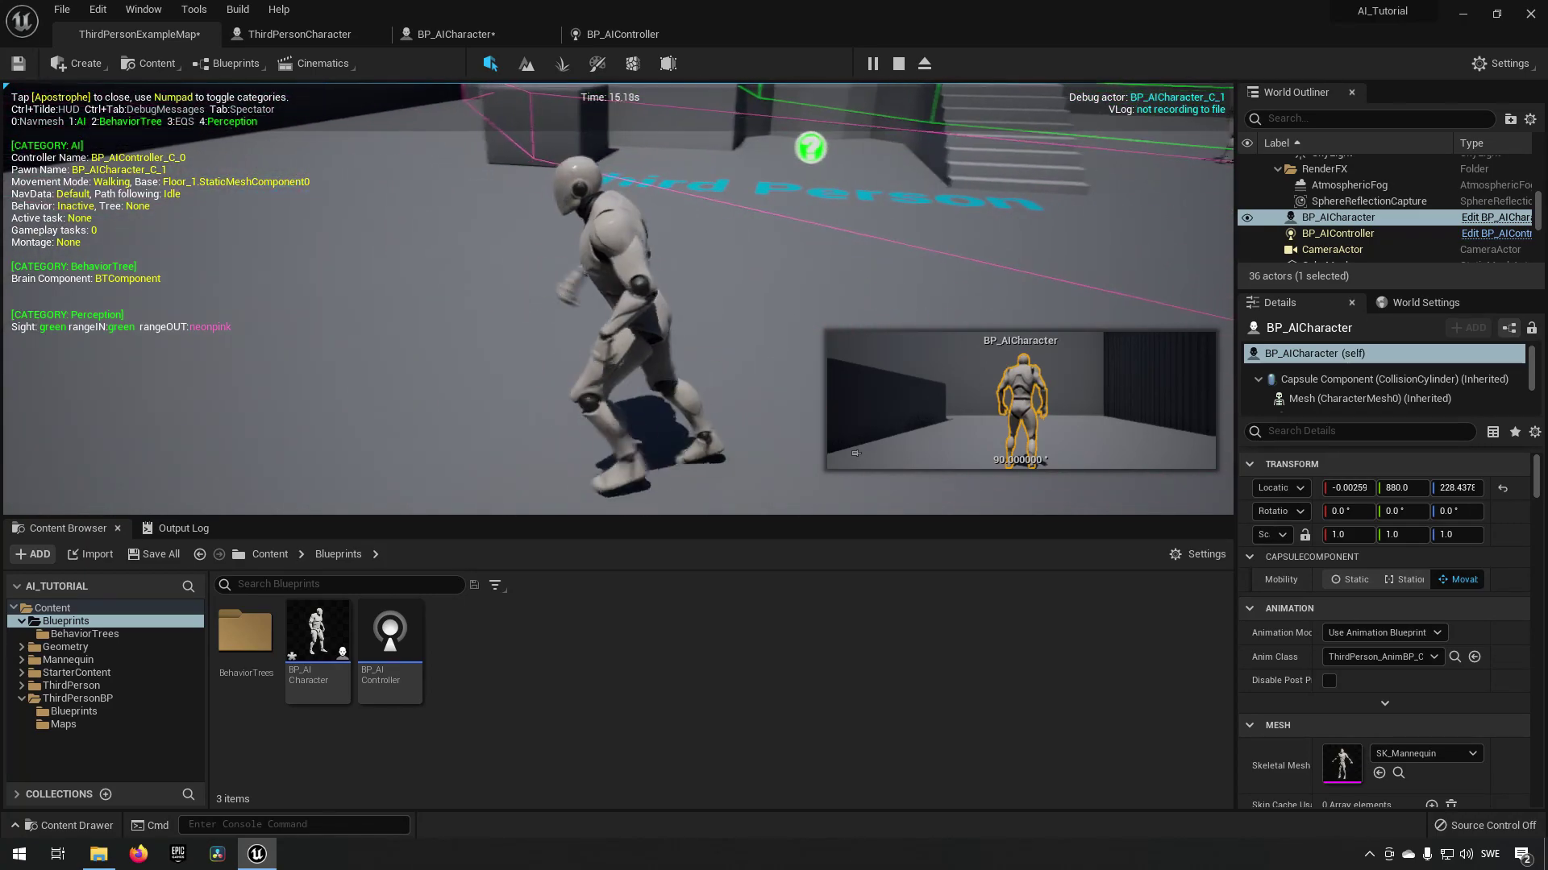
key(d)
key(w)
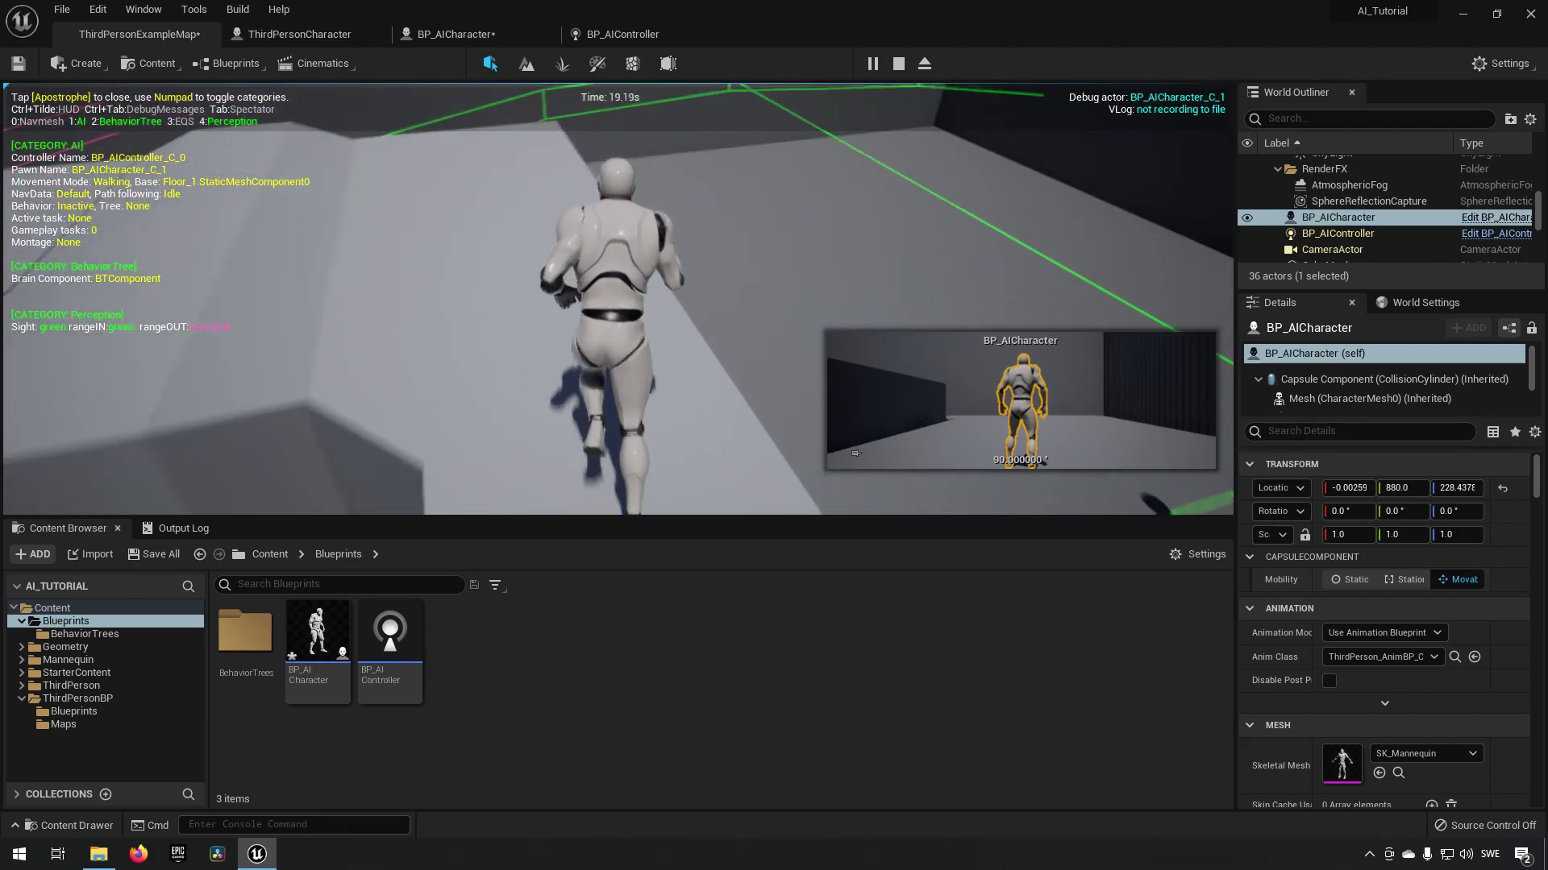
key(a)
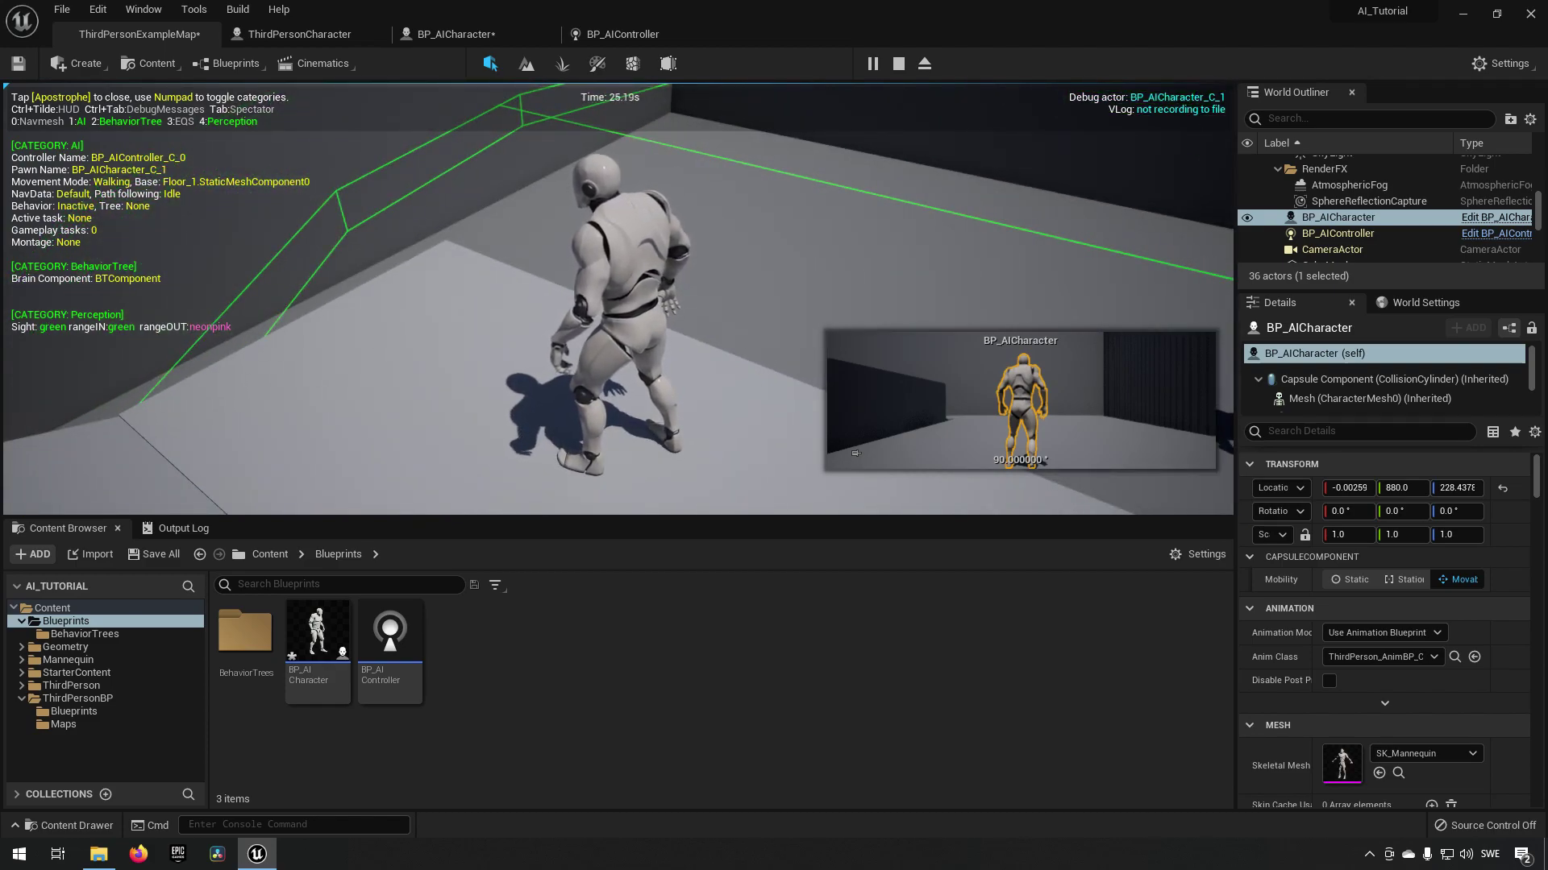
key(w)
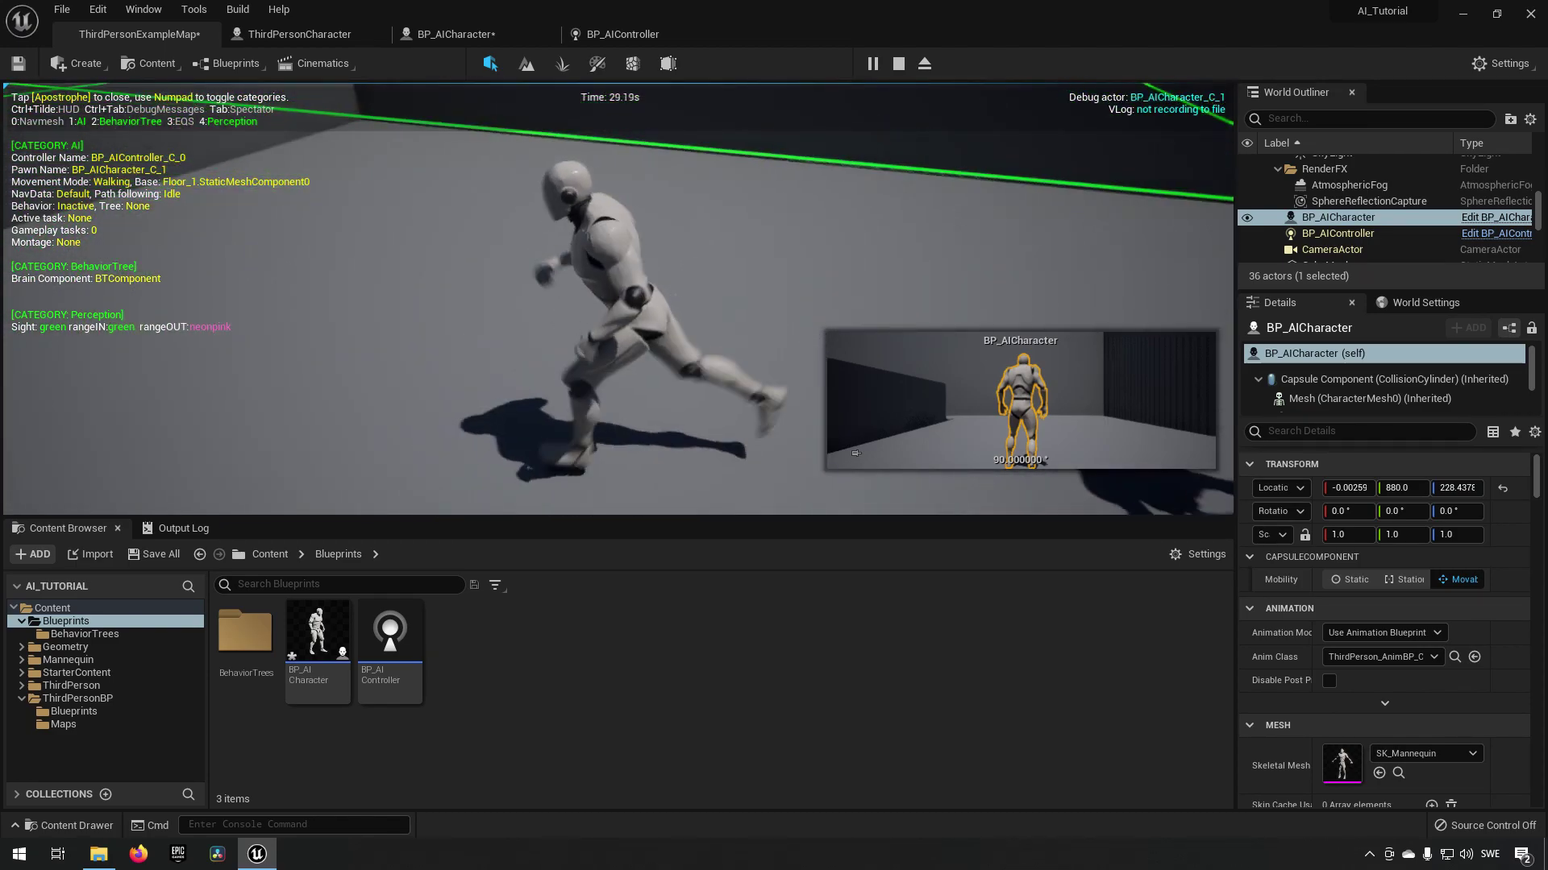
key(s)
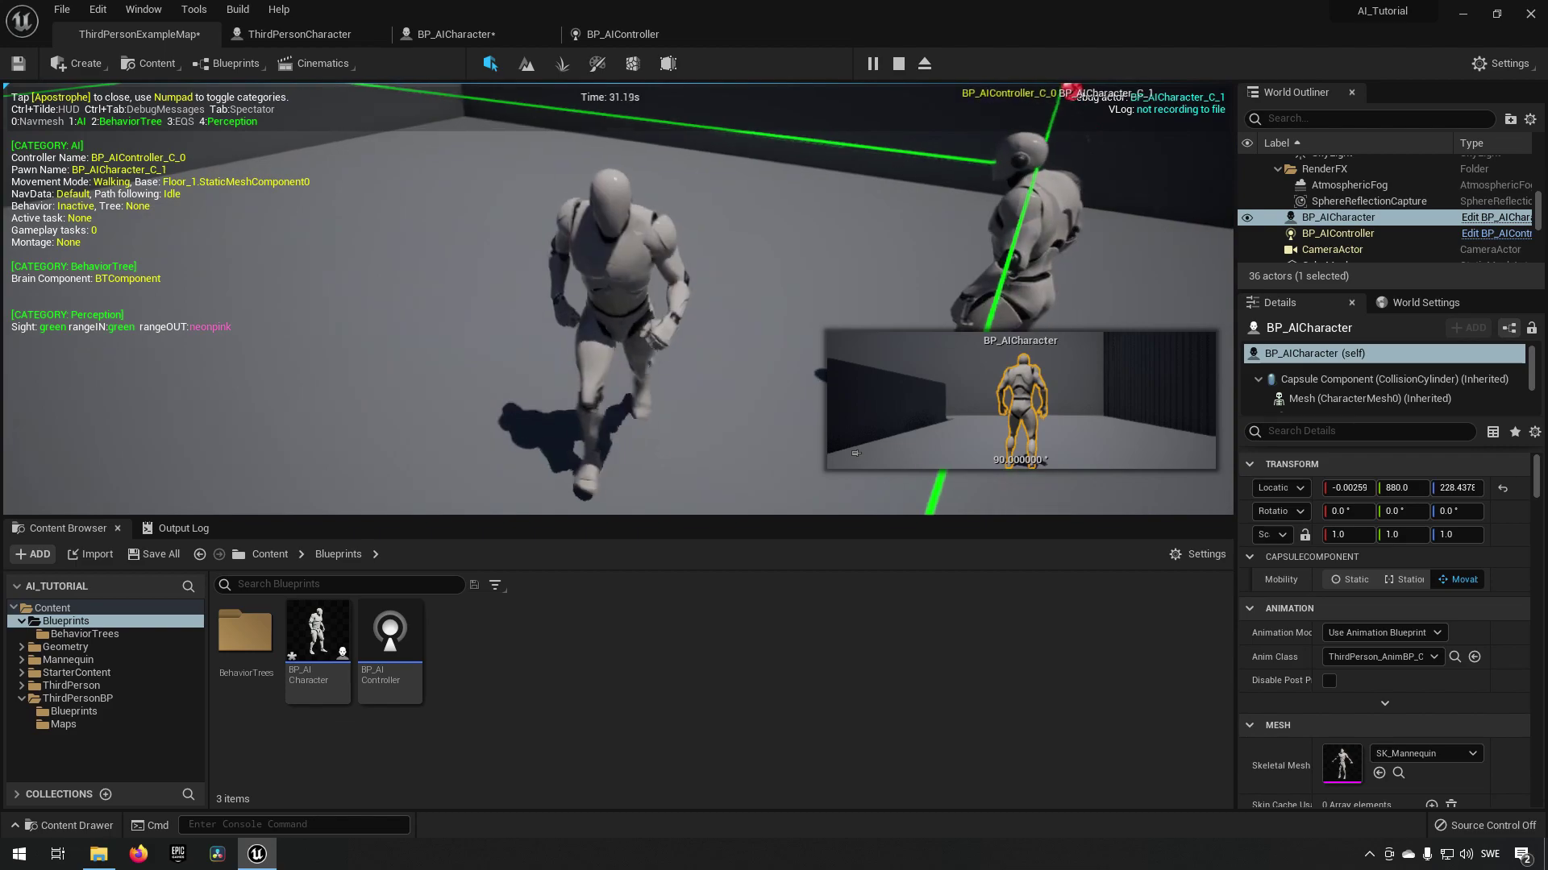
key(s)
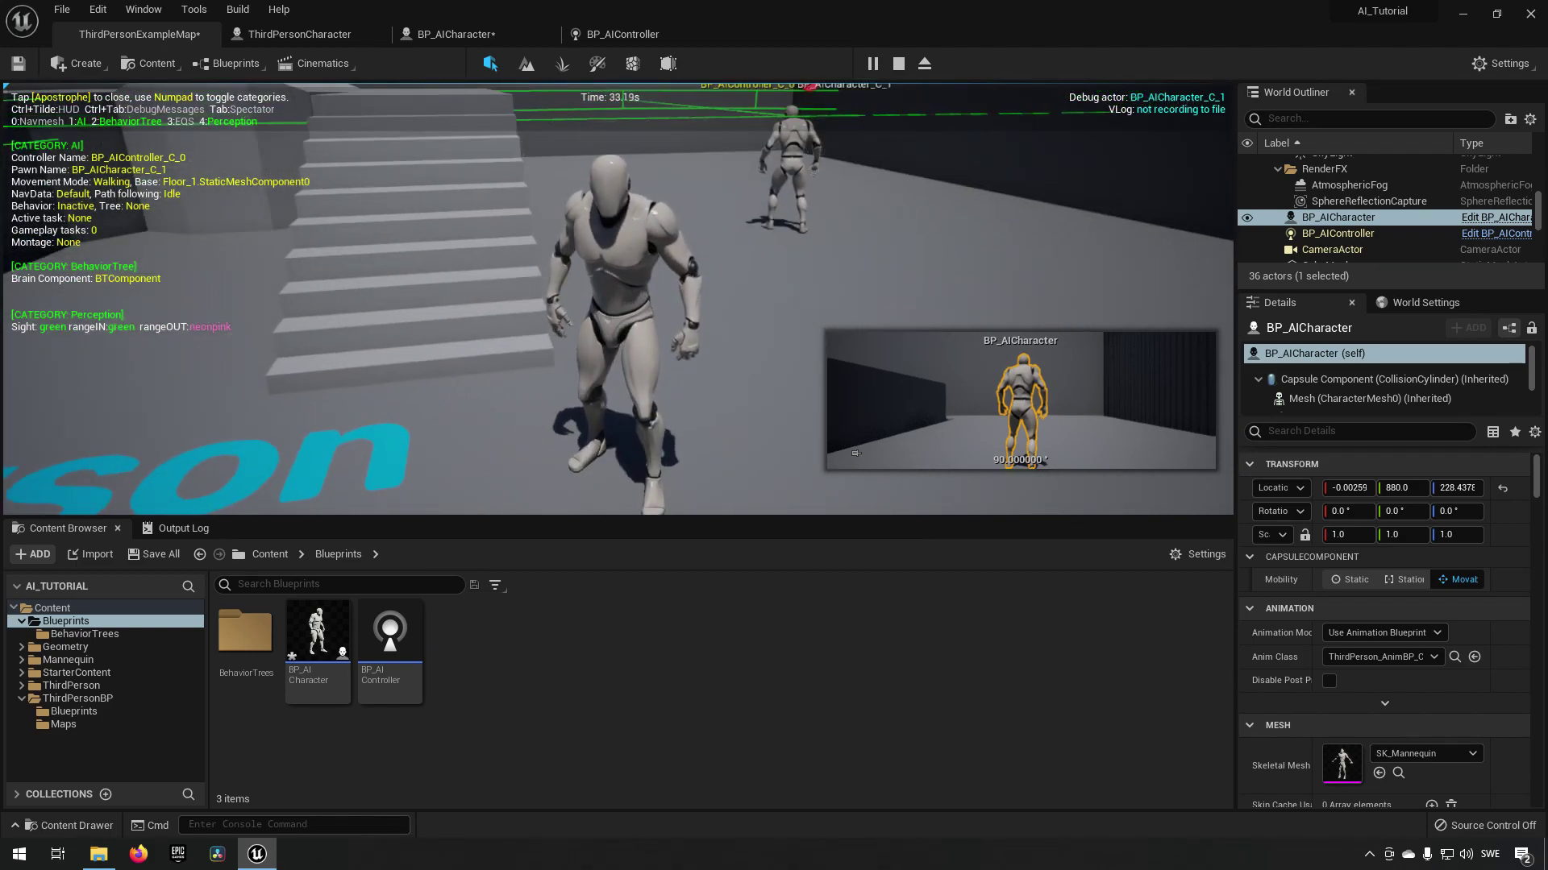
key(Escape)
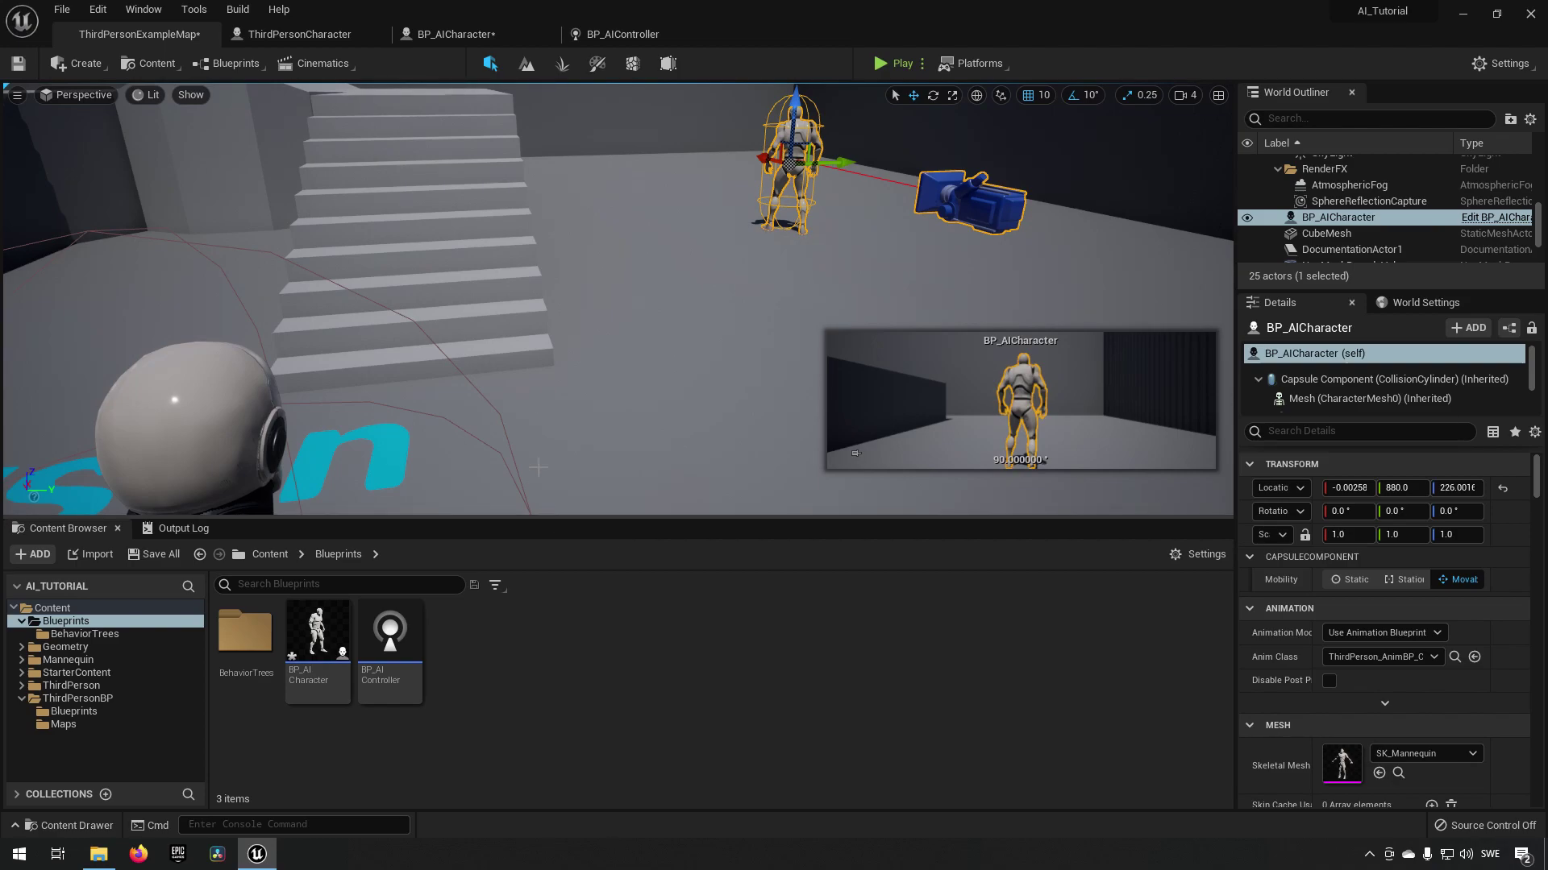
- Add an AIPerception Stimuli Source component to the ThirdPersonCharacter blueprint
click(318, 42)
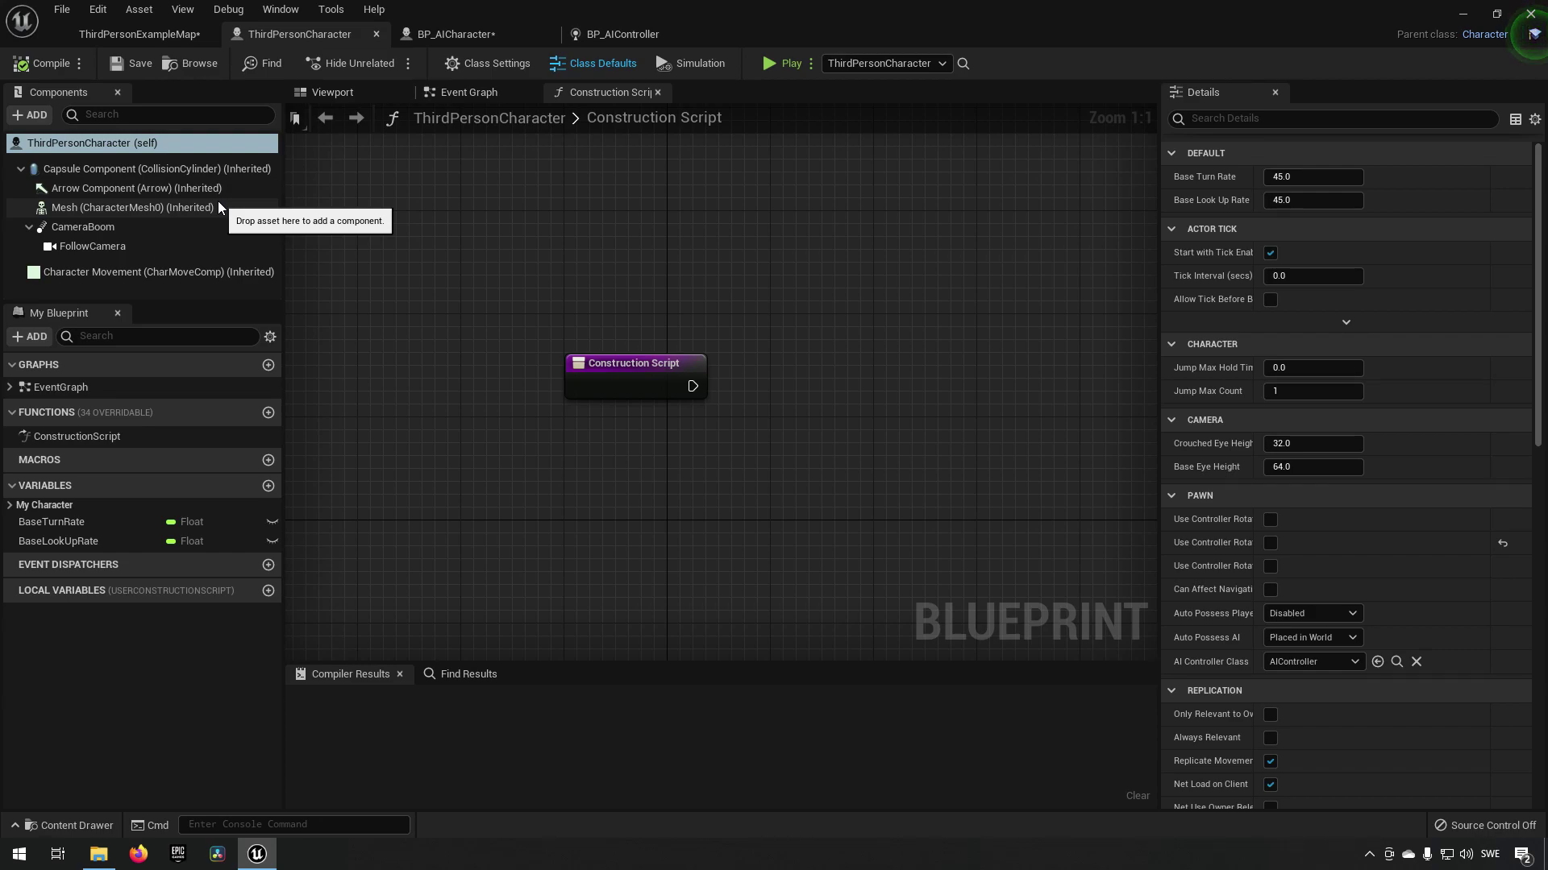
click(37, 116)
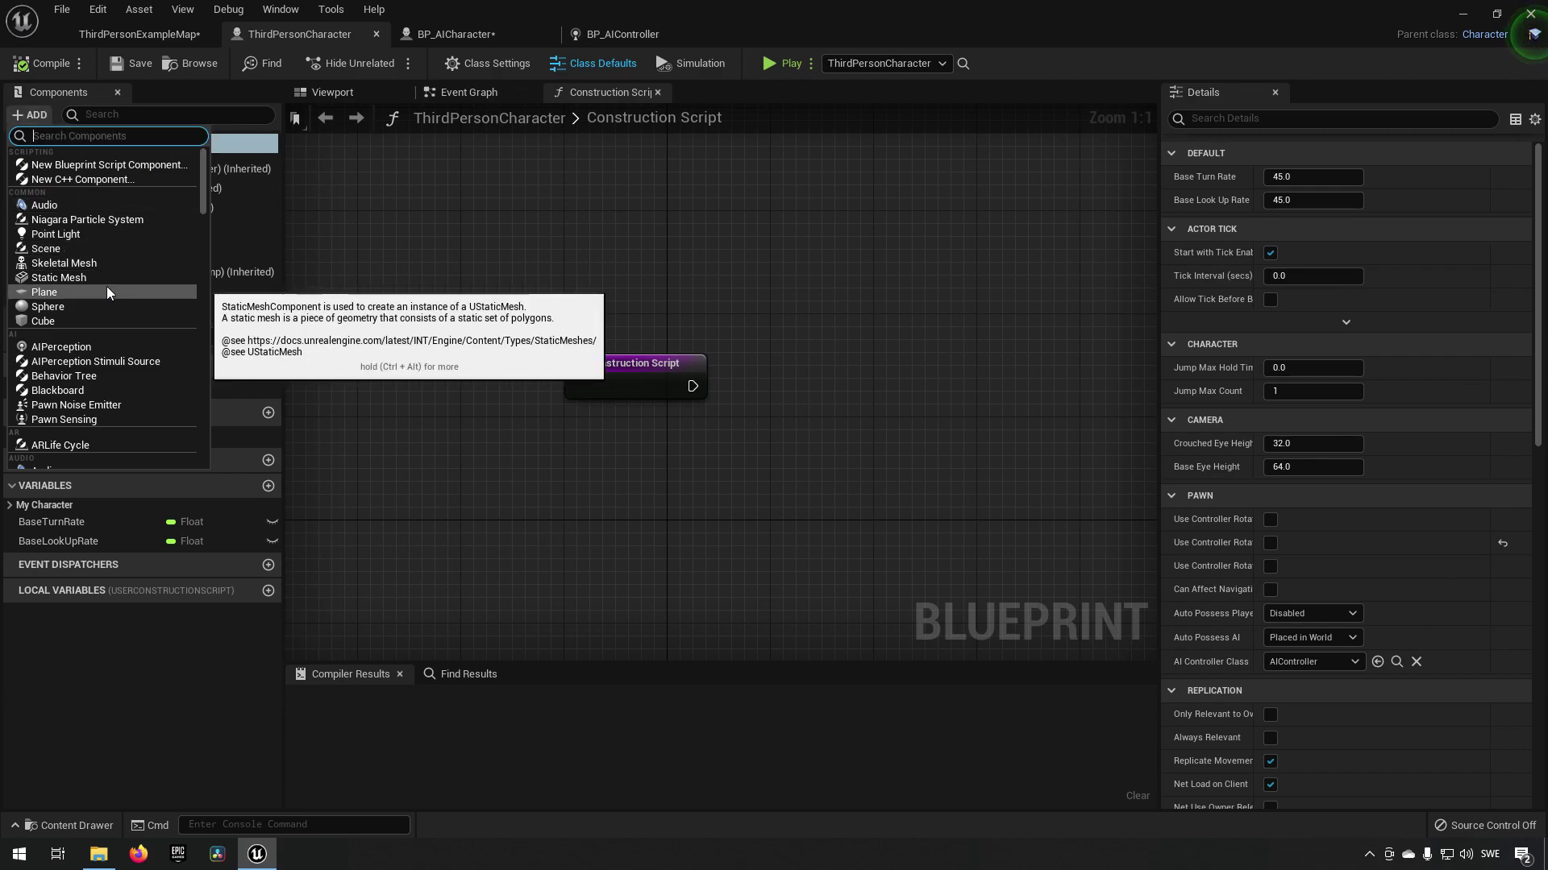
text(perceptio)
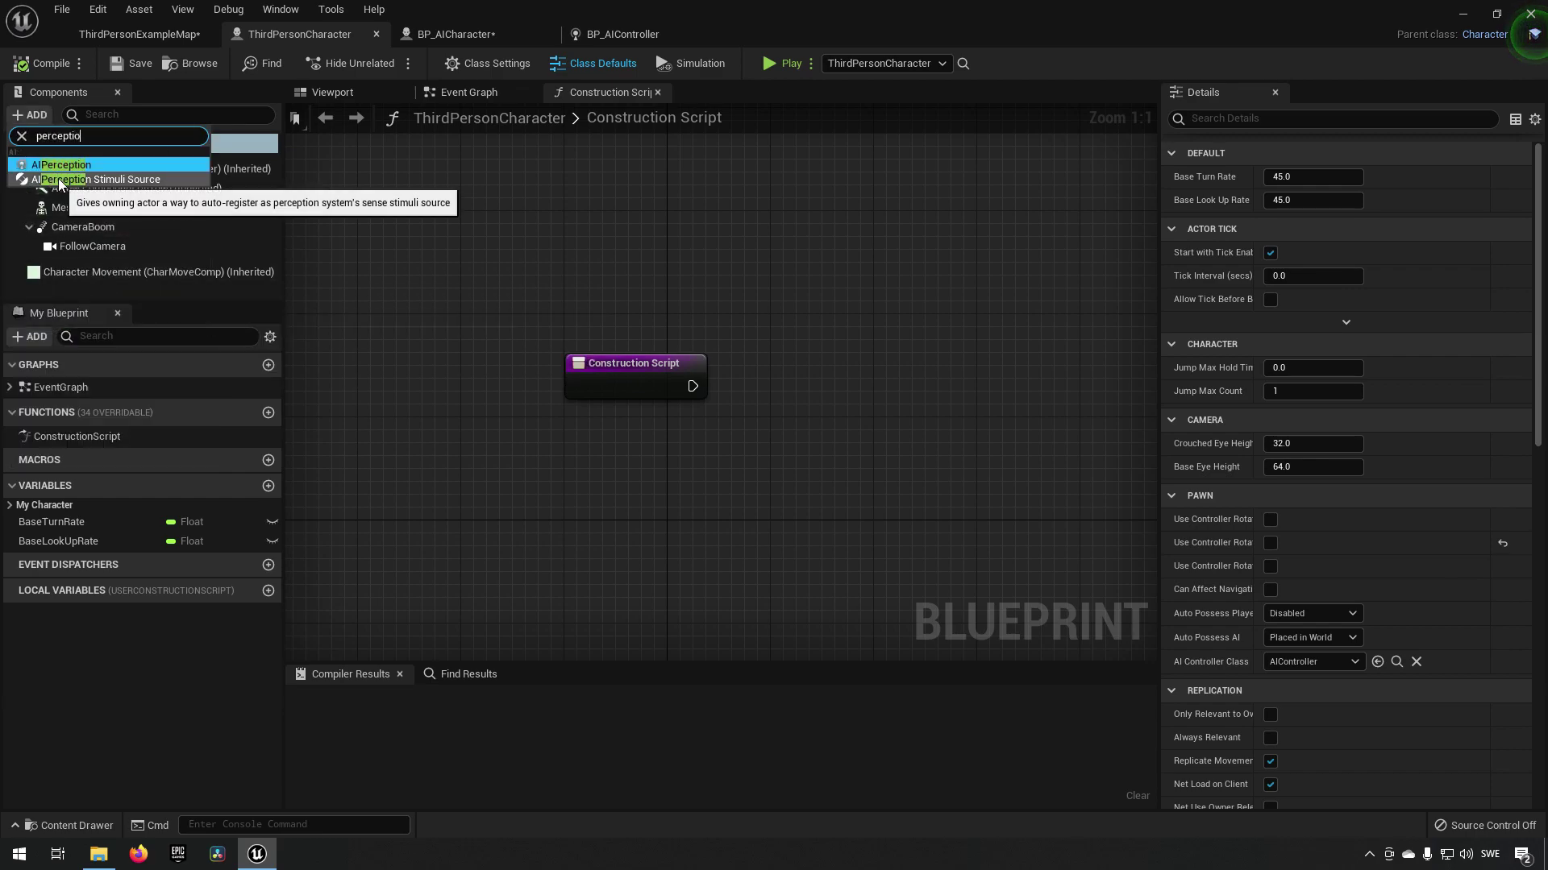
click(108, 179)
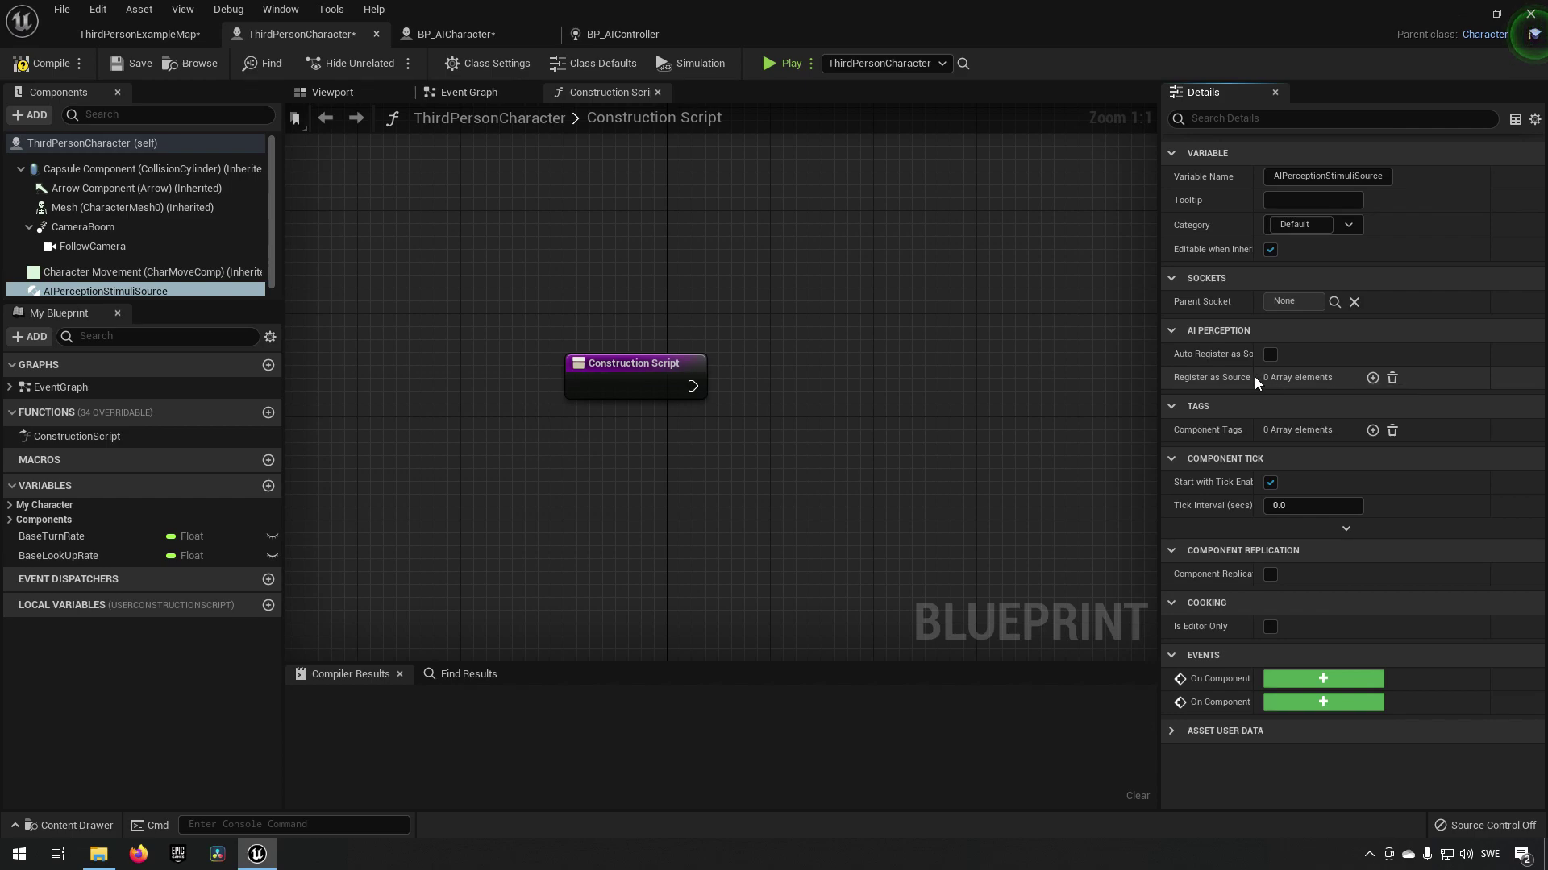
- Add AISense_Sight to the stimuli source's Register as Source for Senses array and compile ThirdPersonCharacter
drag(1255, 376, 1287, 375)
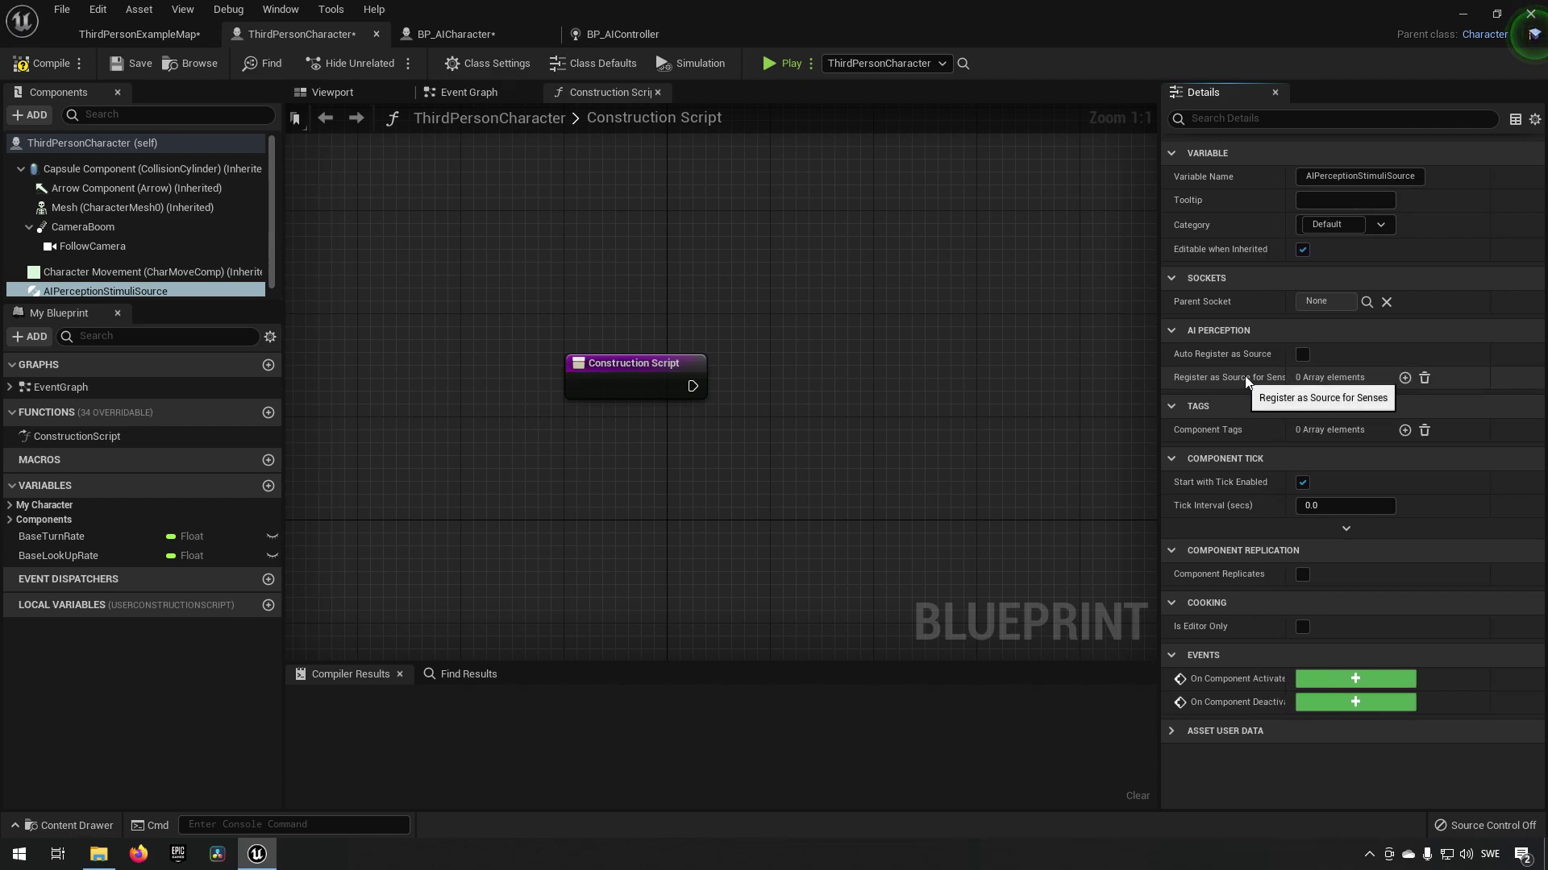
click(1404, 381)
click(1369, 402)
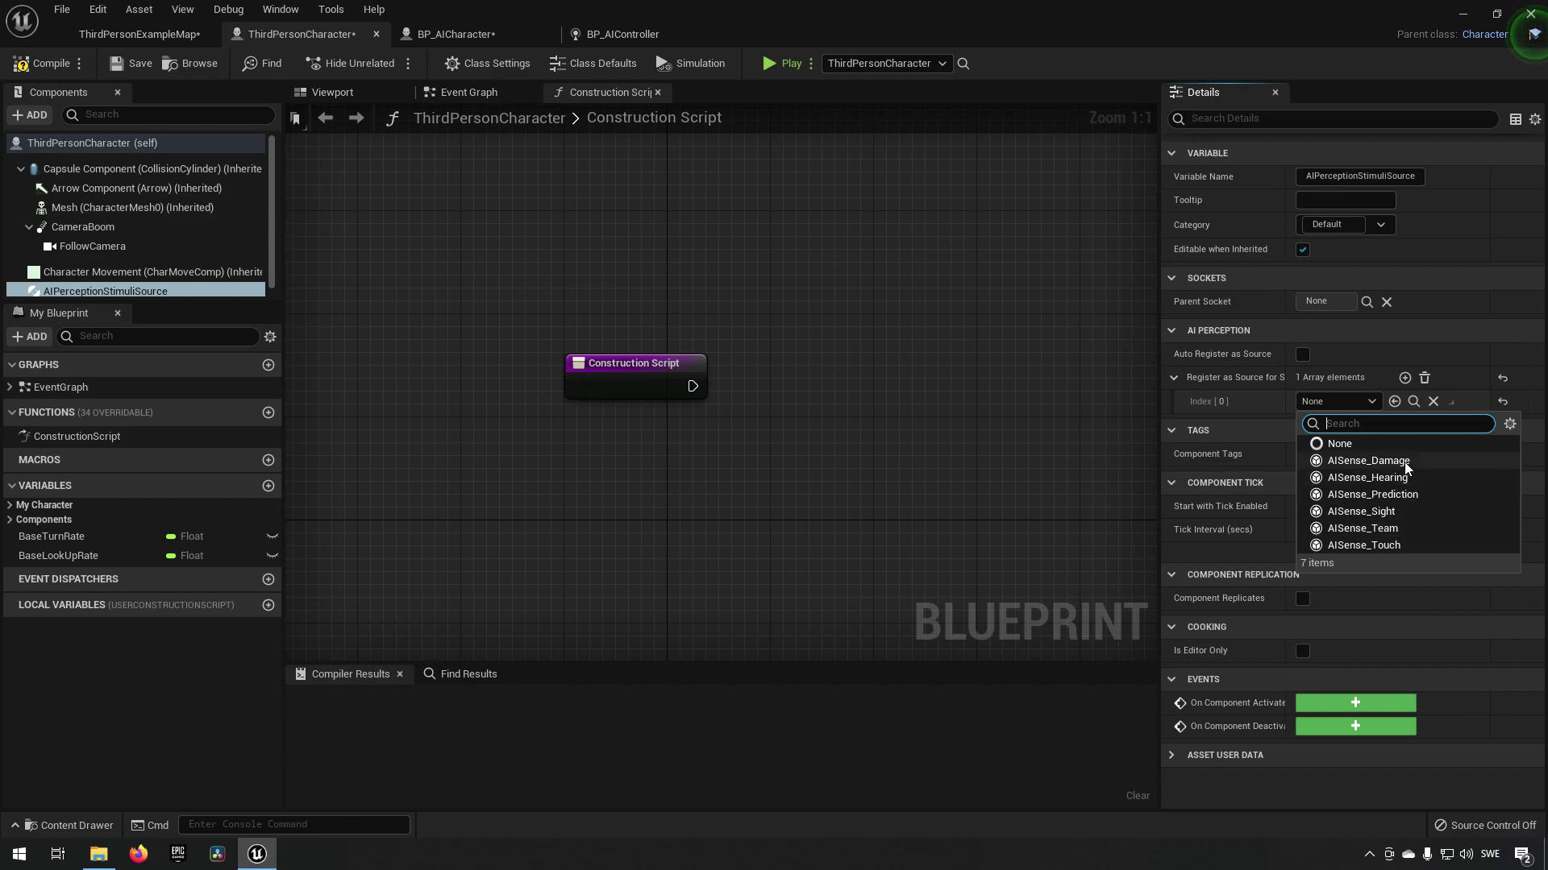
click(1367, 511)
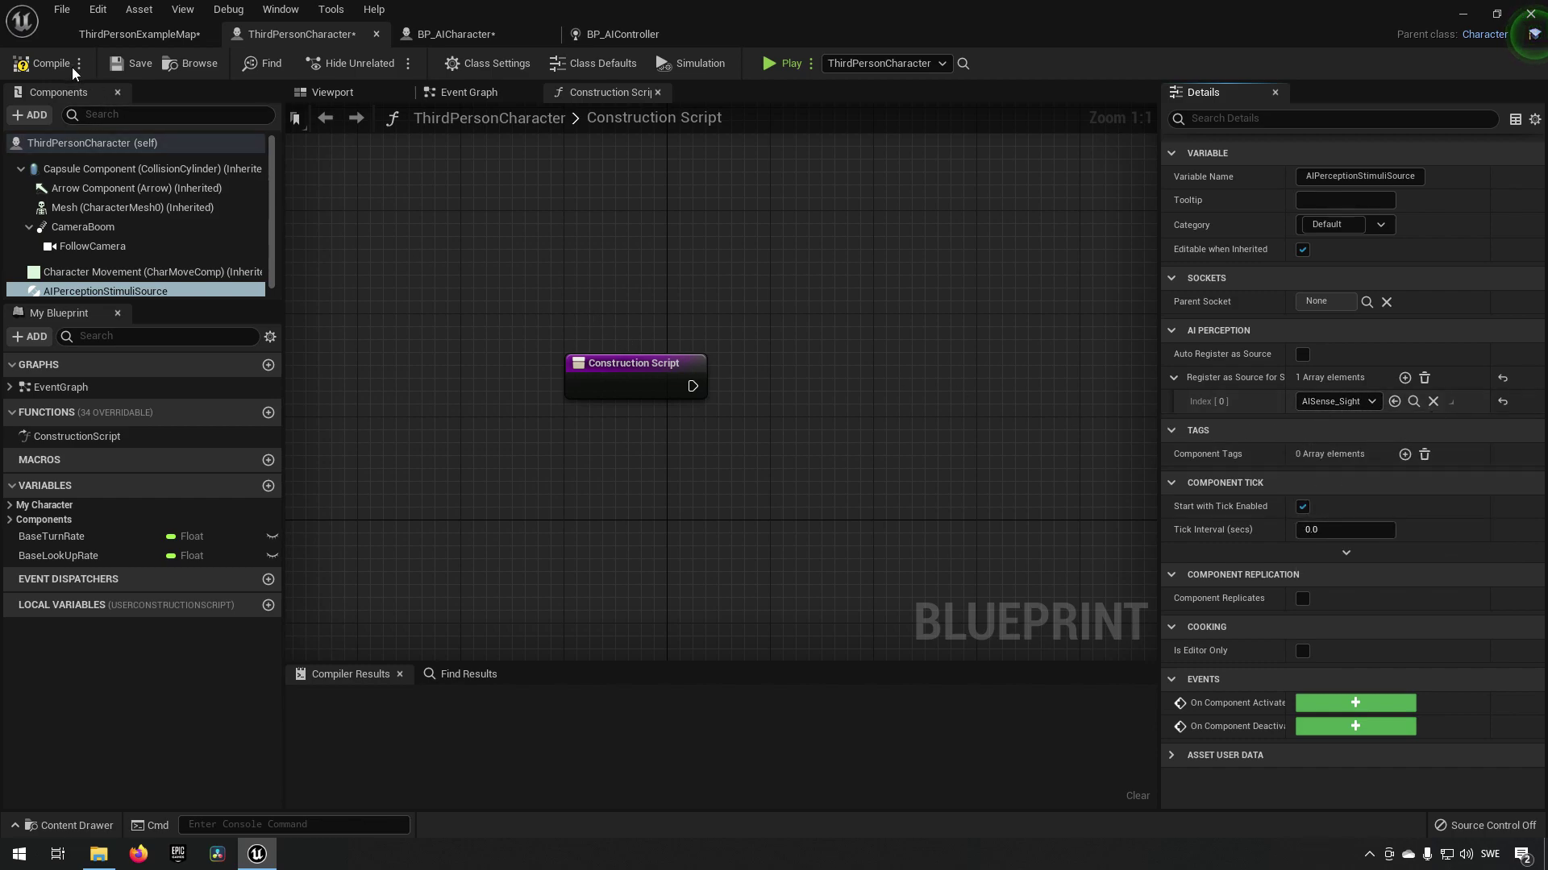
click(46, 65)
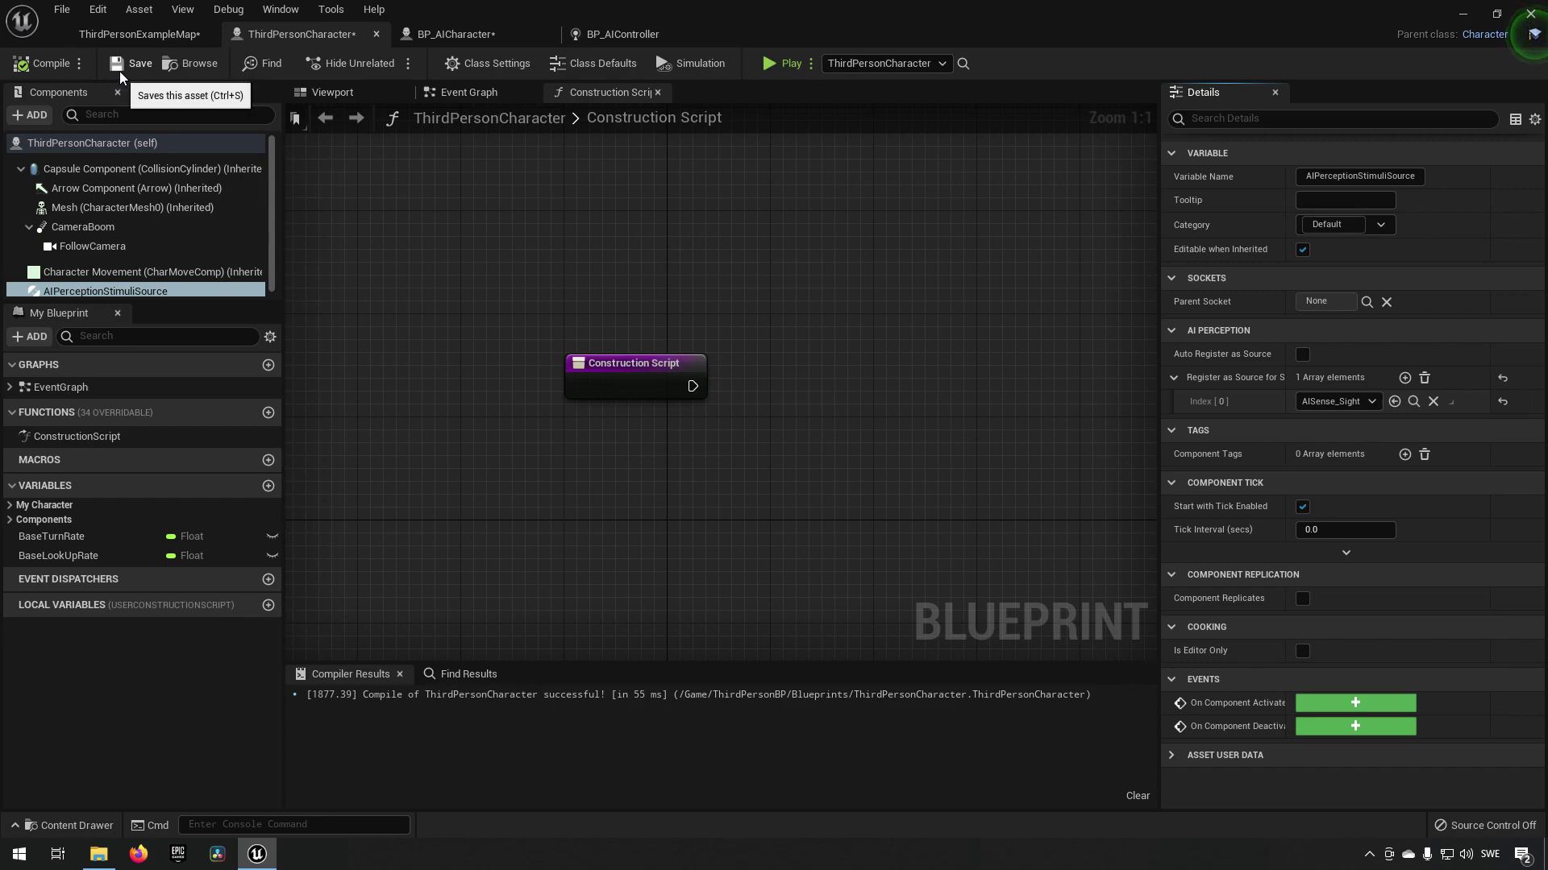
- Enable Detect Neutrals and Detect Friendlies in the sight config of BP_AICharacter's AIPerception, then compile and save the blueprint
click(466, 32)
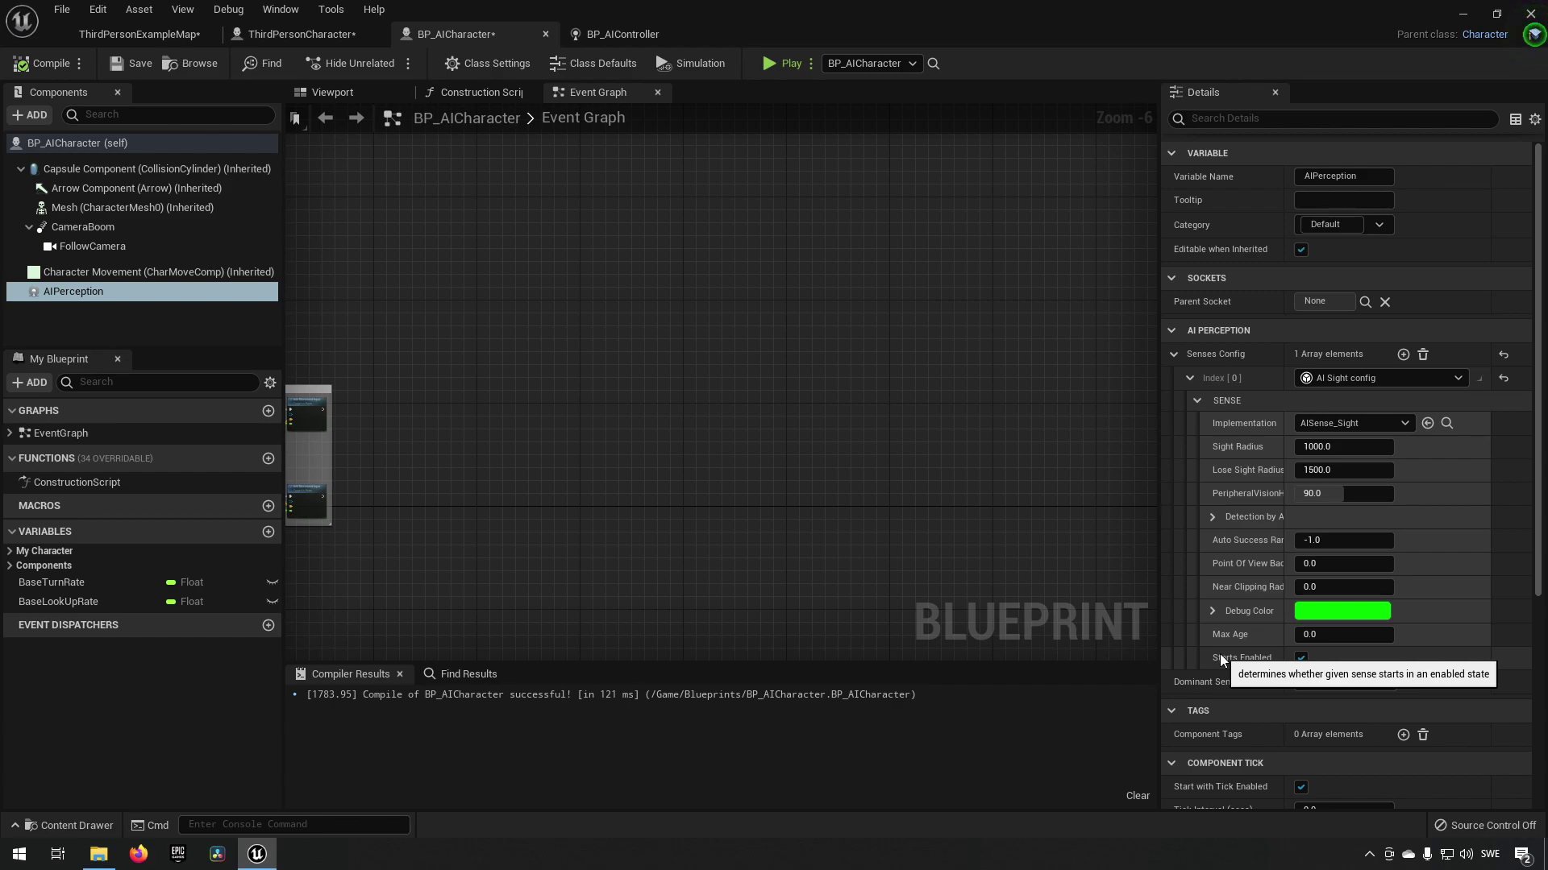
click(1213, 517)
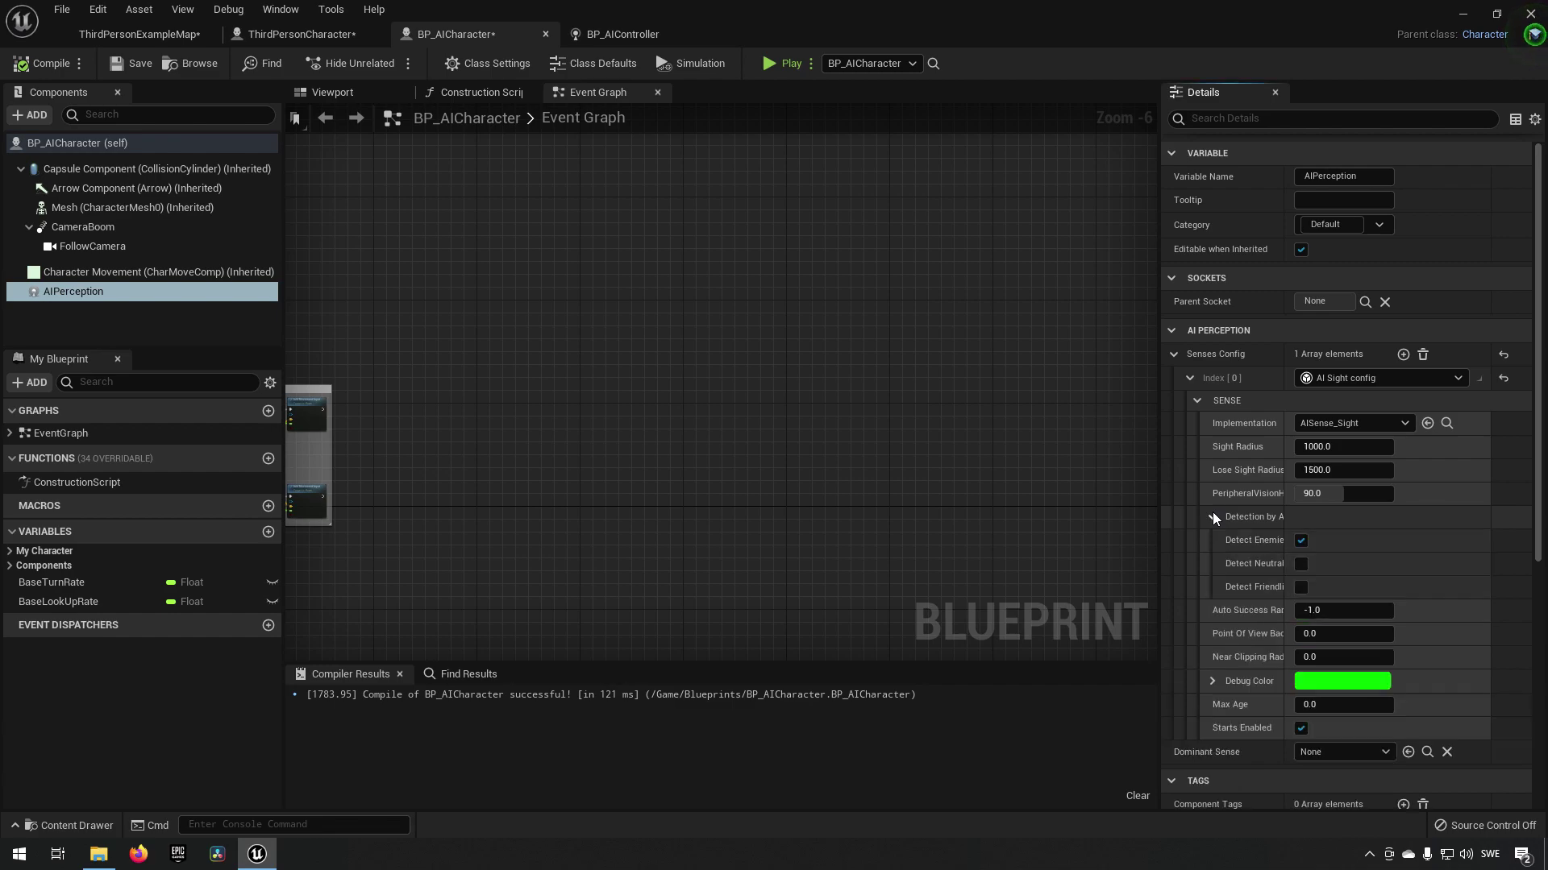
drag(1285, 517, 1326, 517)
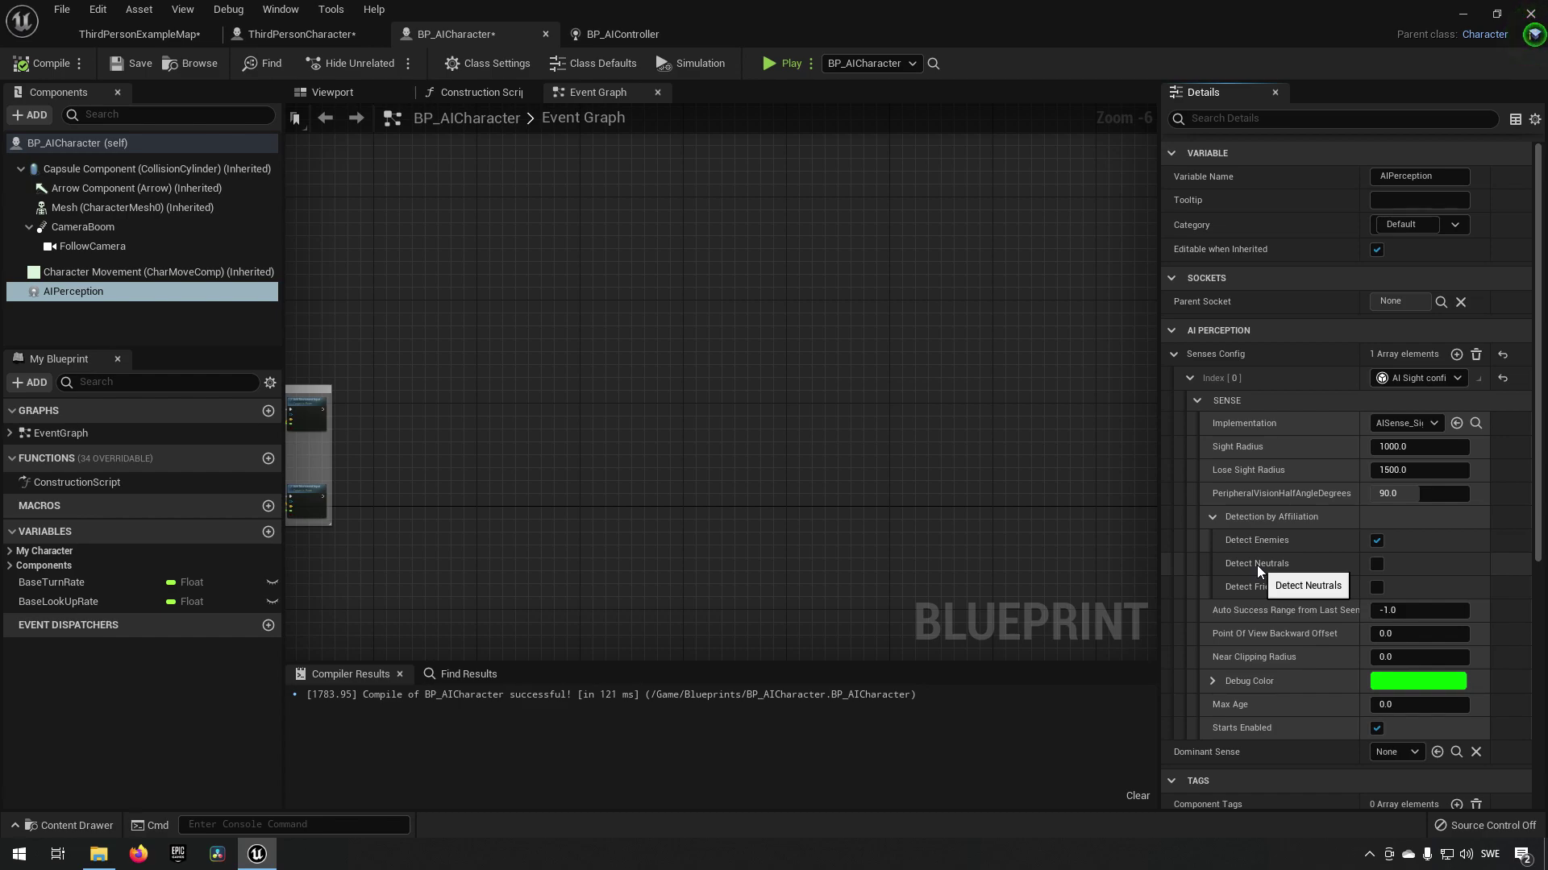
click(1377, 587)
click(1376, 564)
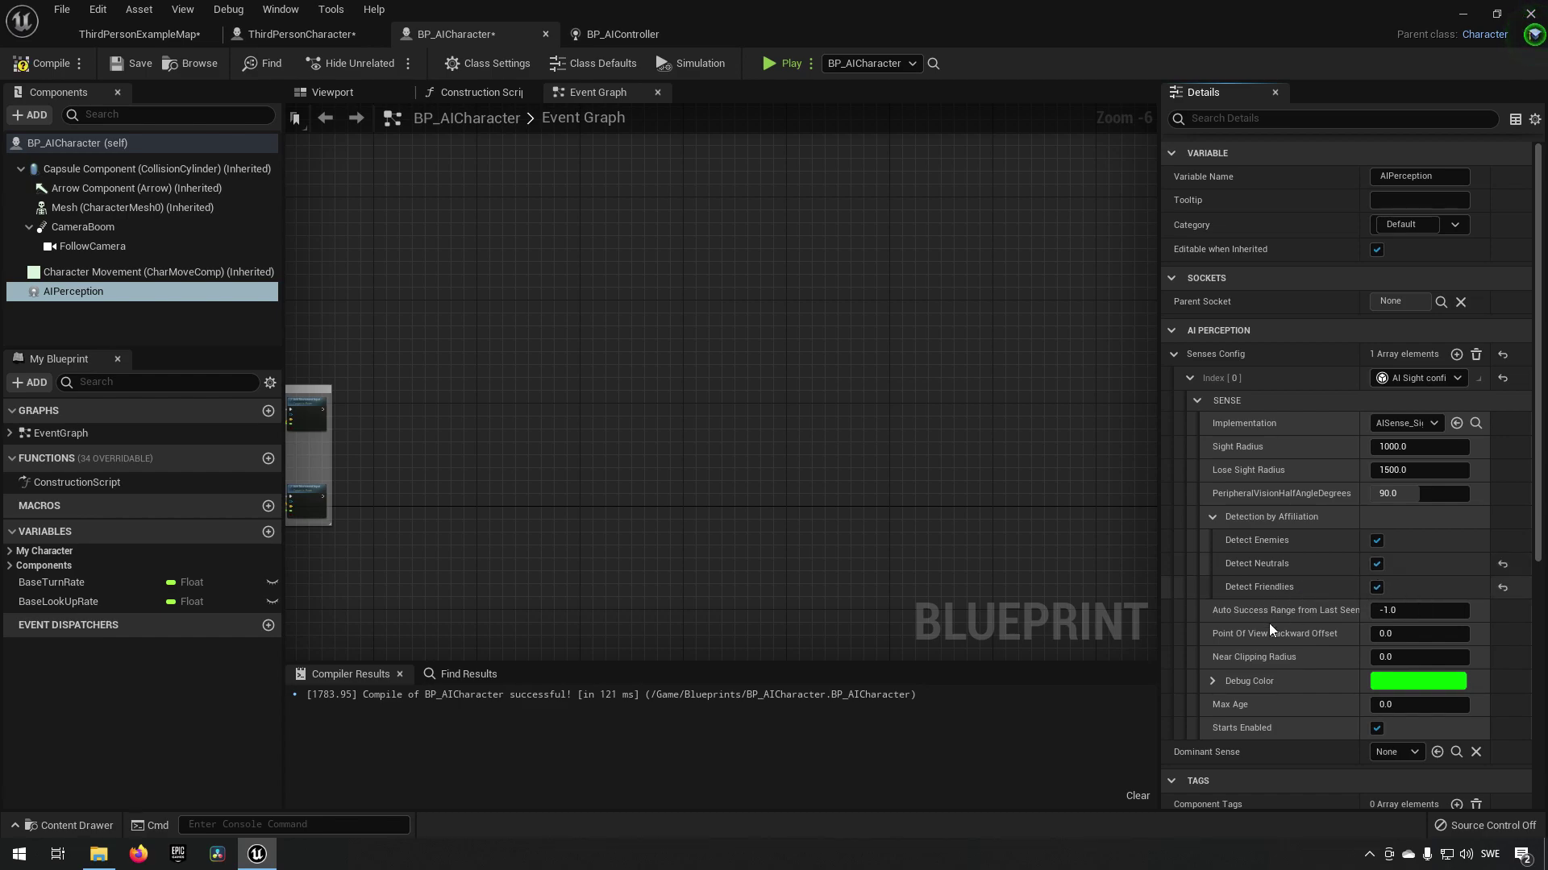
click(32, 65)
click(125, 65)
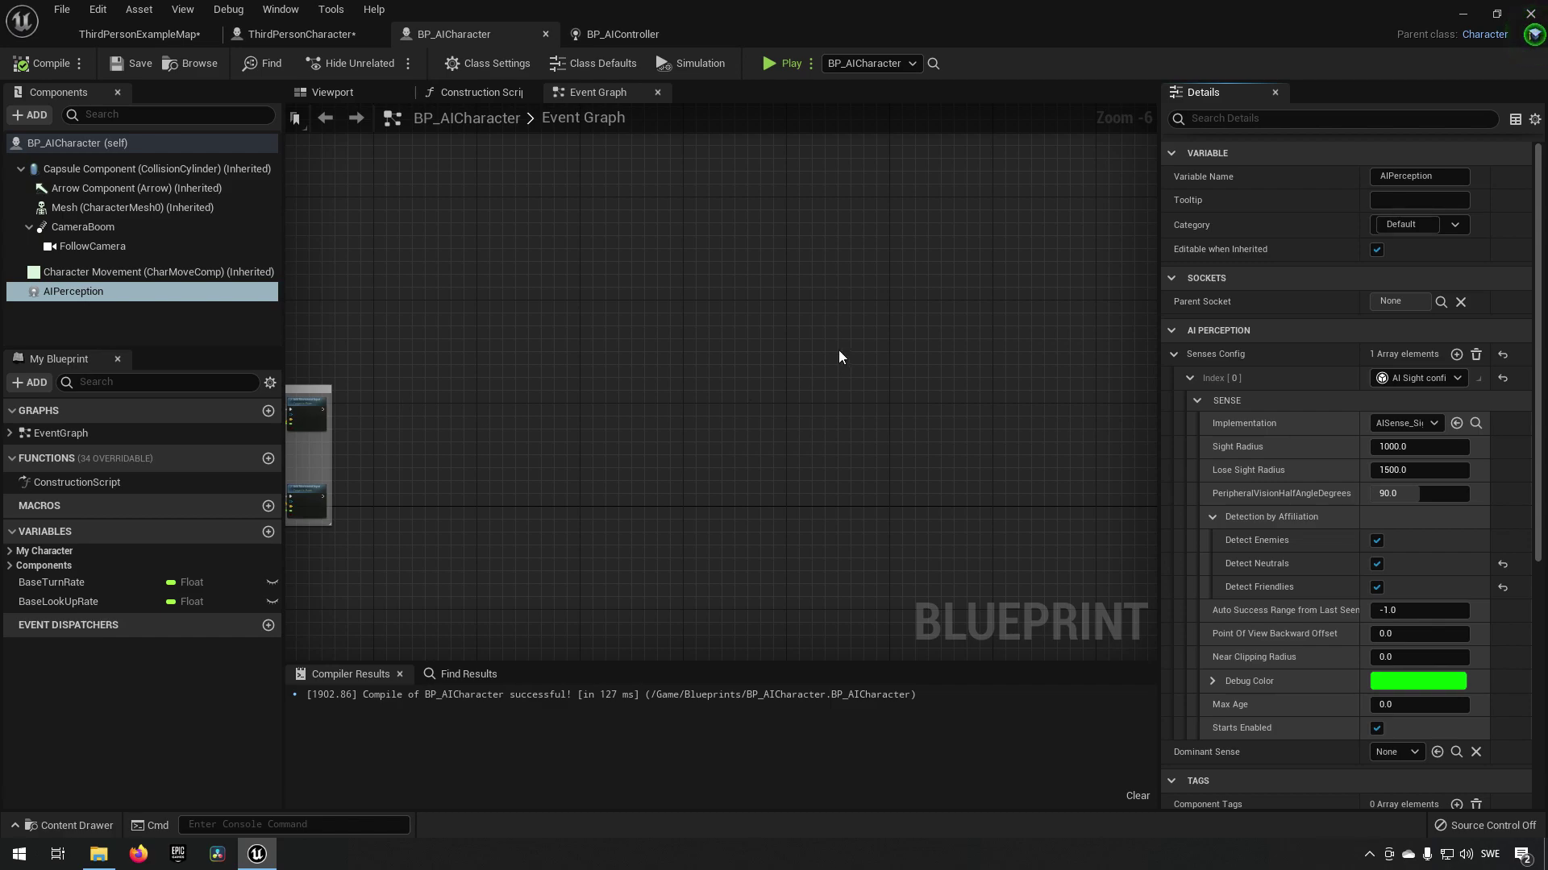
- Play ThirdPersonExampleMap with the gameplay debugger on BP_AICharacter, showing only the Perception category
click(152, 36)
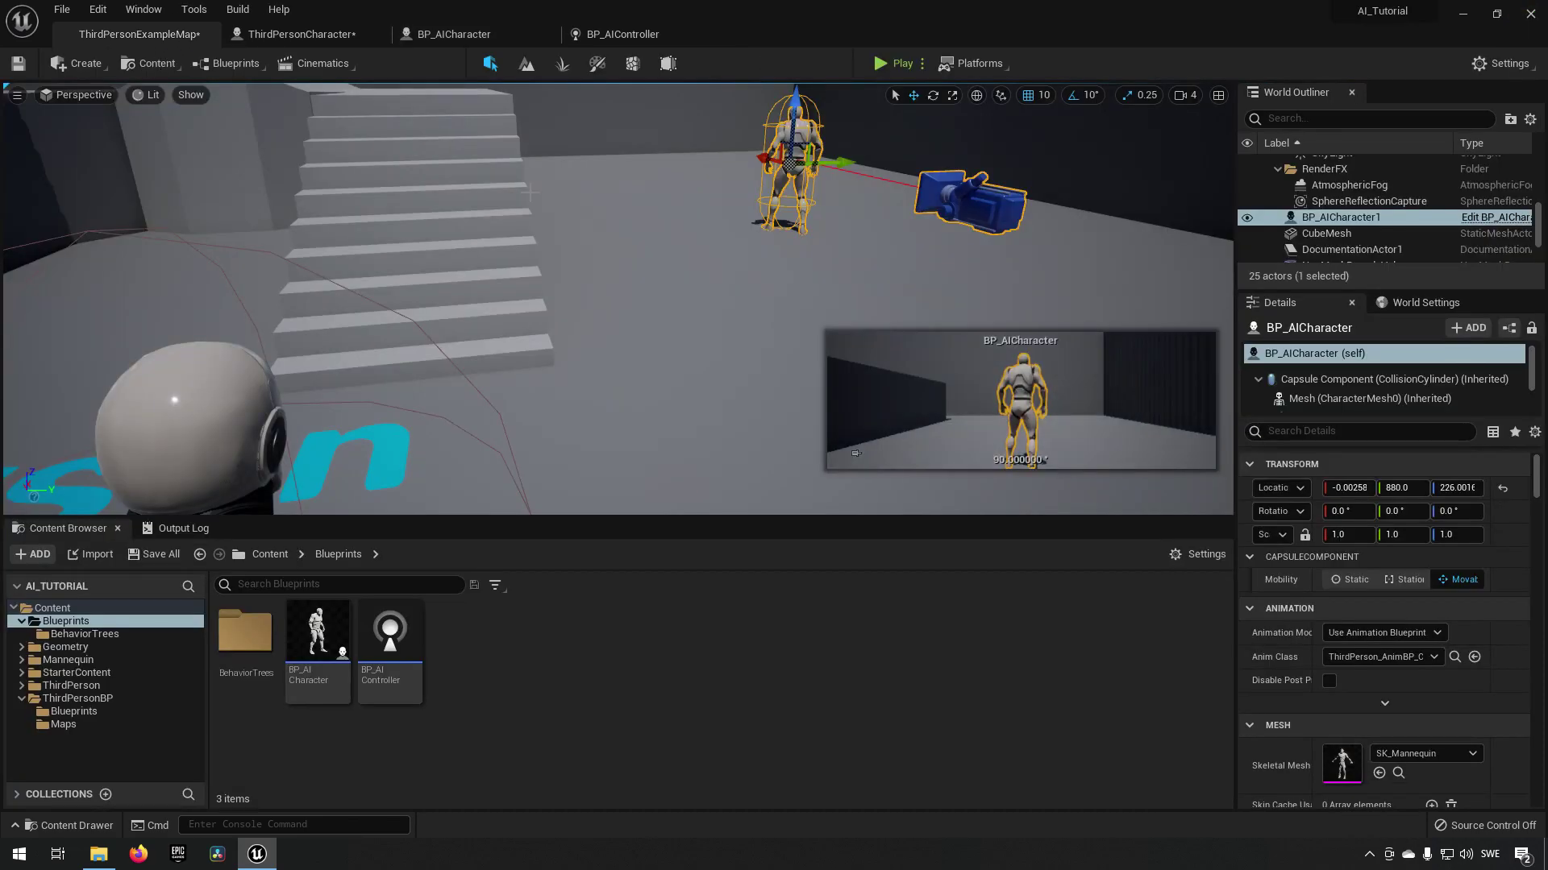
click(896, 64)
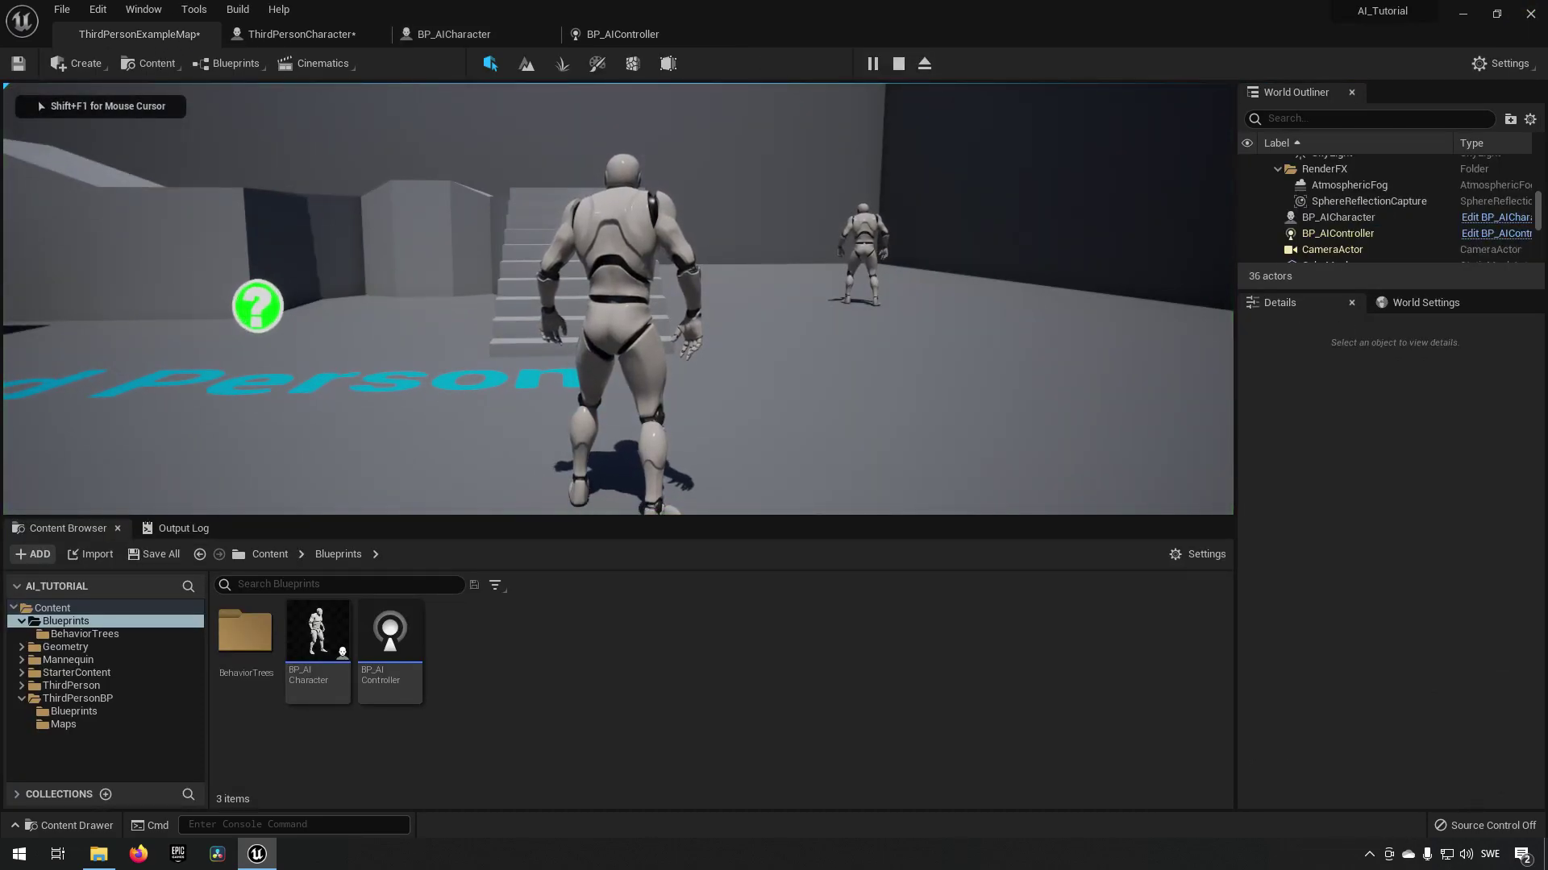
key(apostrophe)
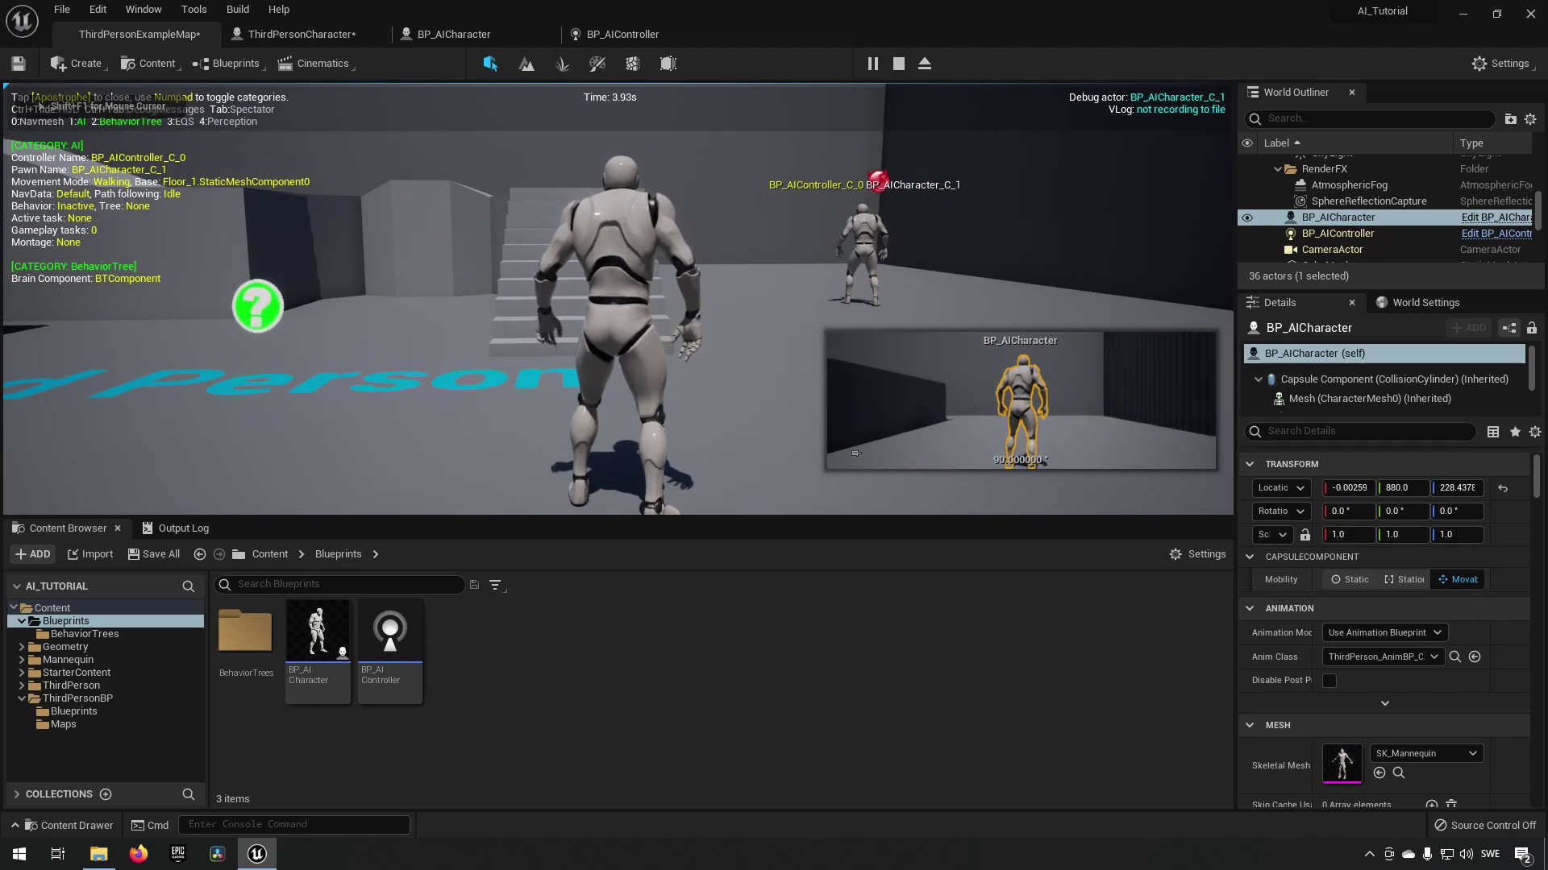
key(KP_1)
key(KP_2)
key(KP_4)
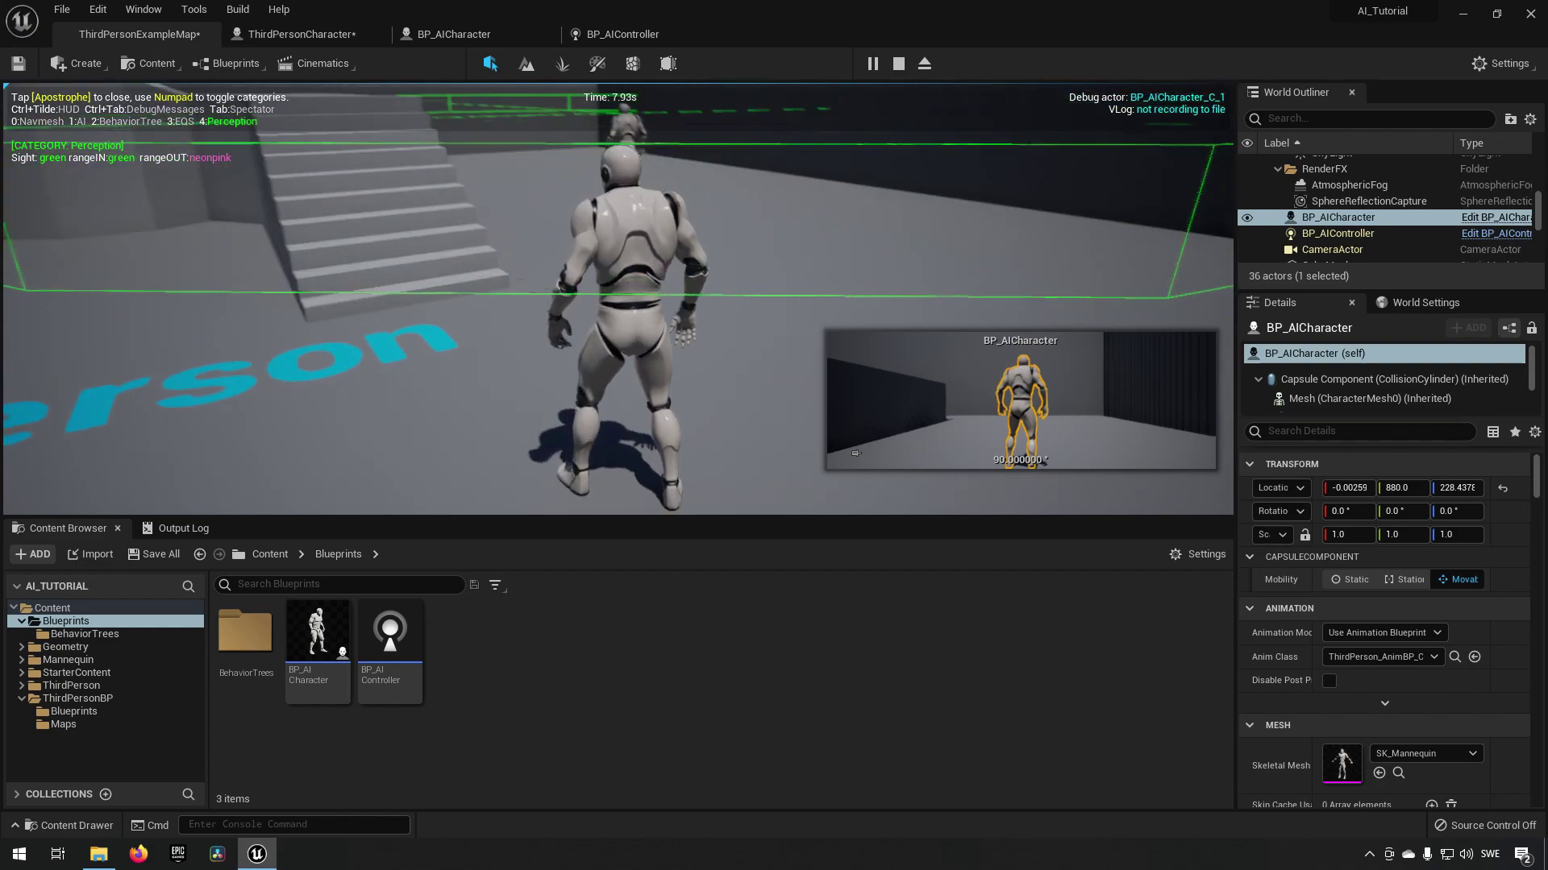
- Run the player character into and out of BP_AICharacter's sight area to examine how it is sensed, and stop playing
key(w)
key(a)
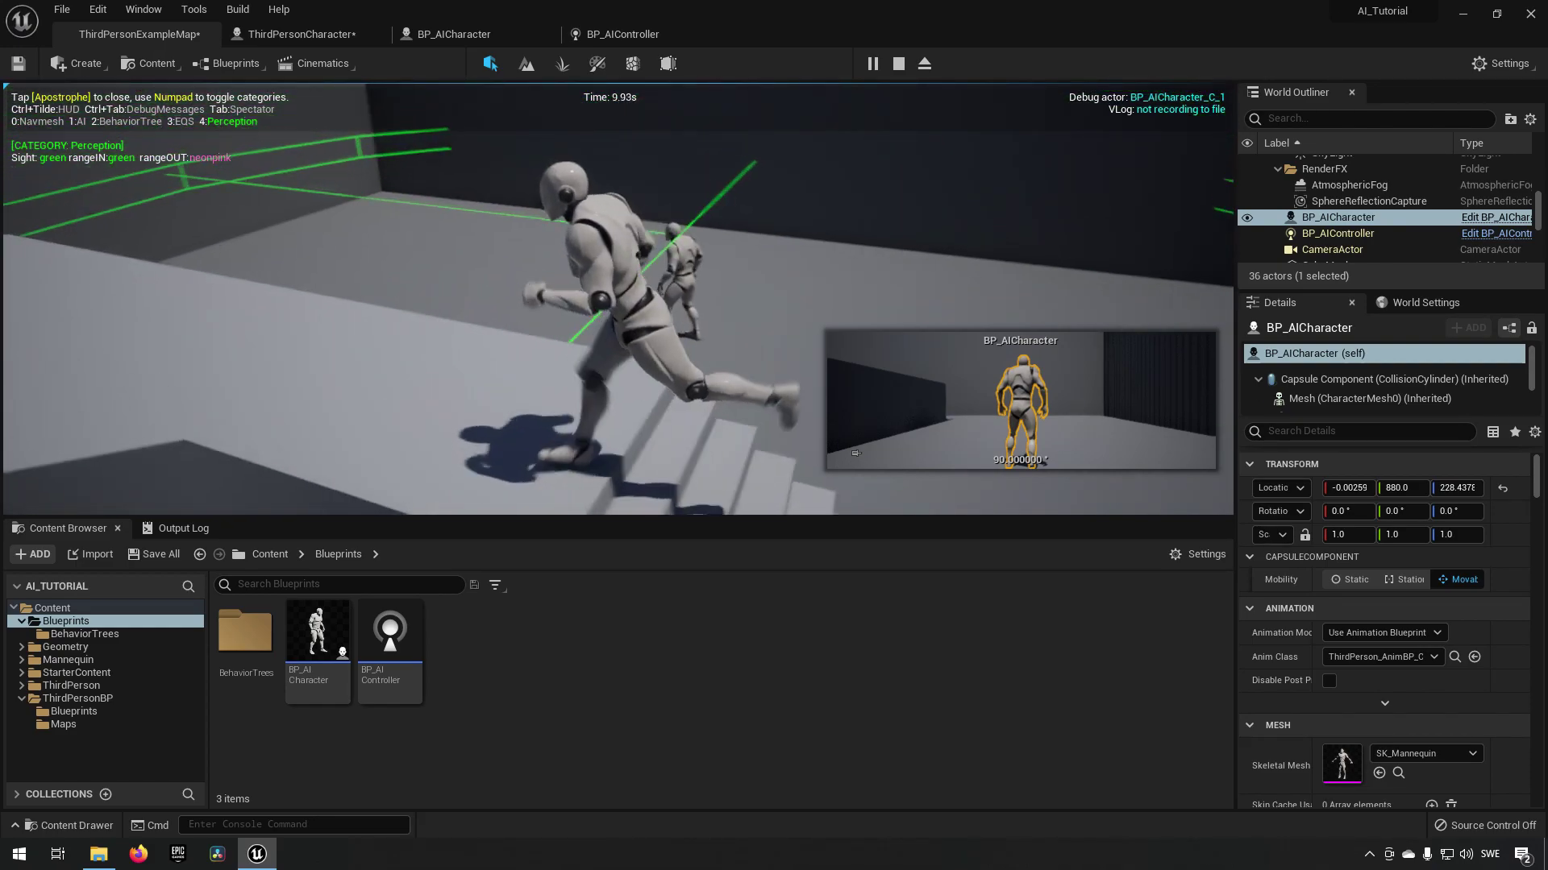
key(a)
key(a)
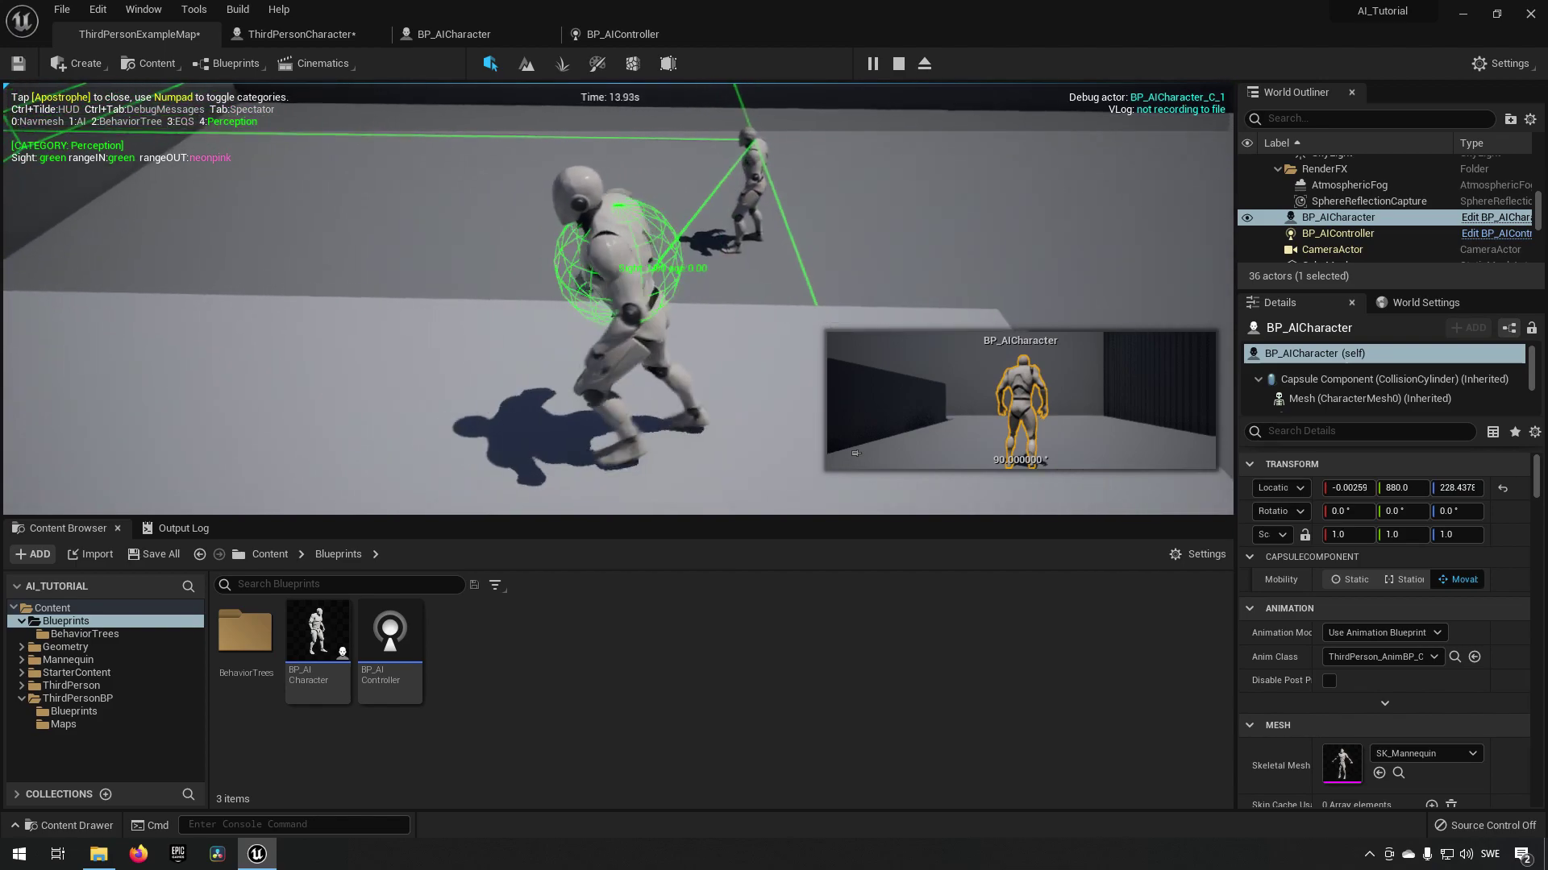
key(a)
key(w)
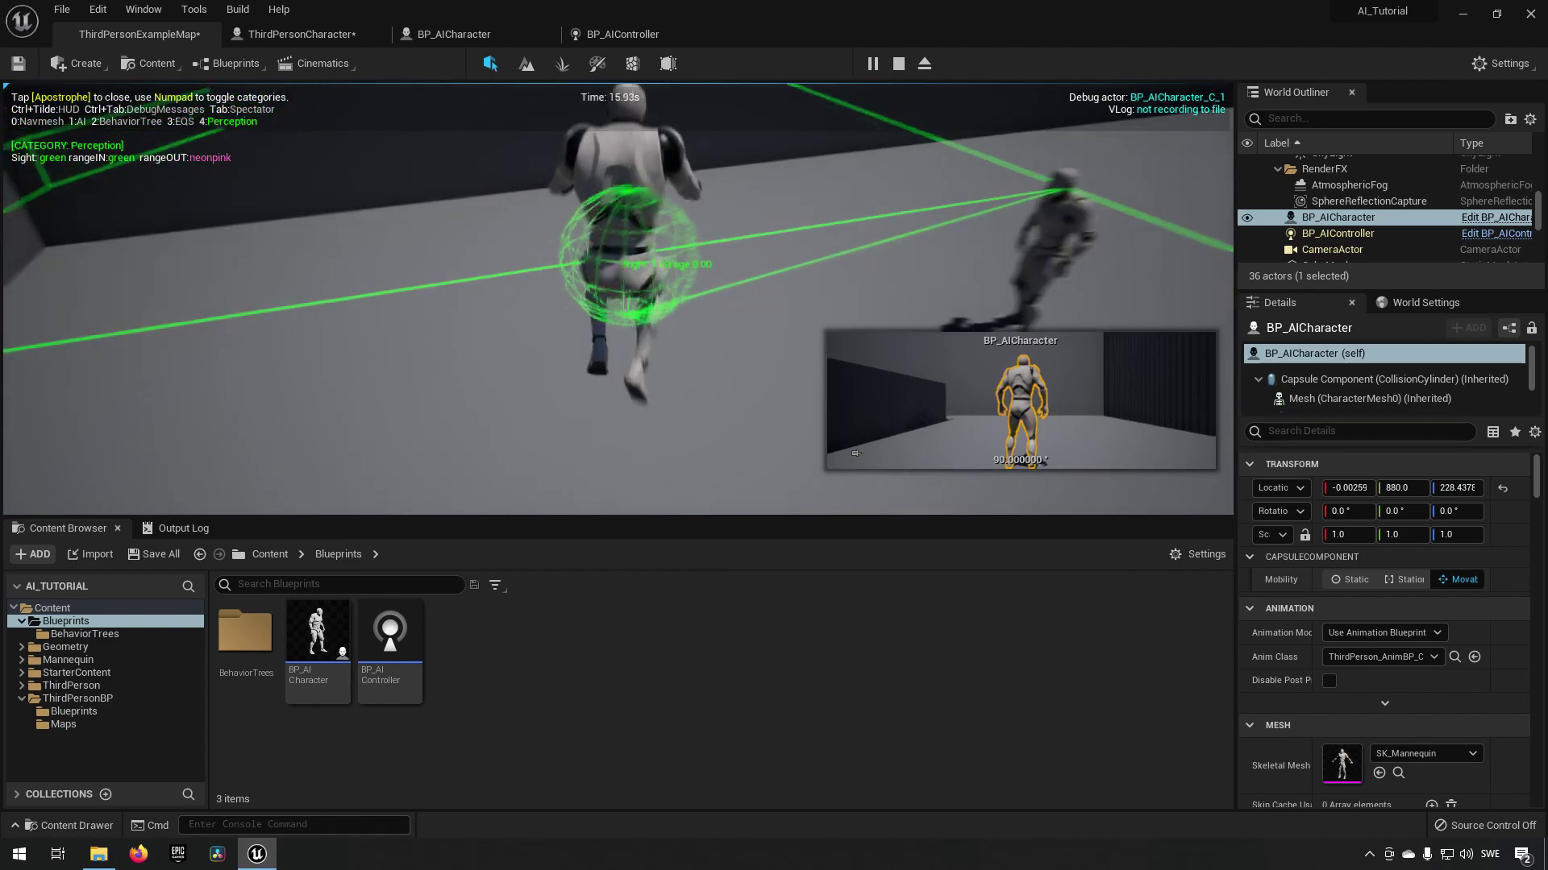
key(a)
key(w)
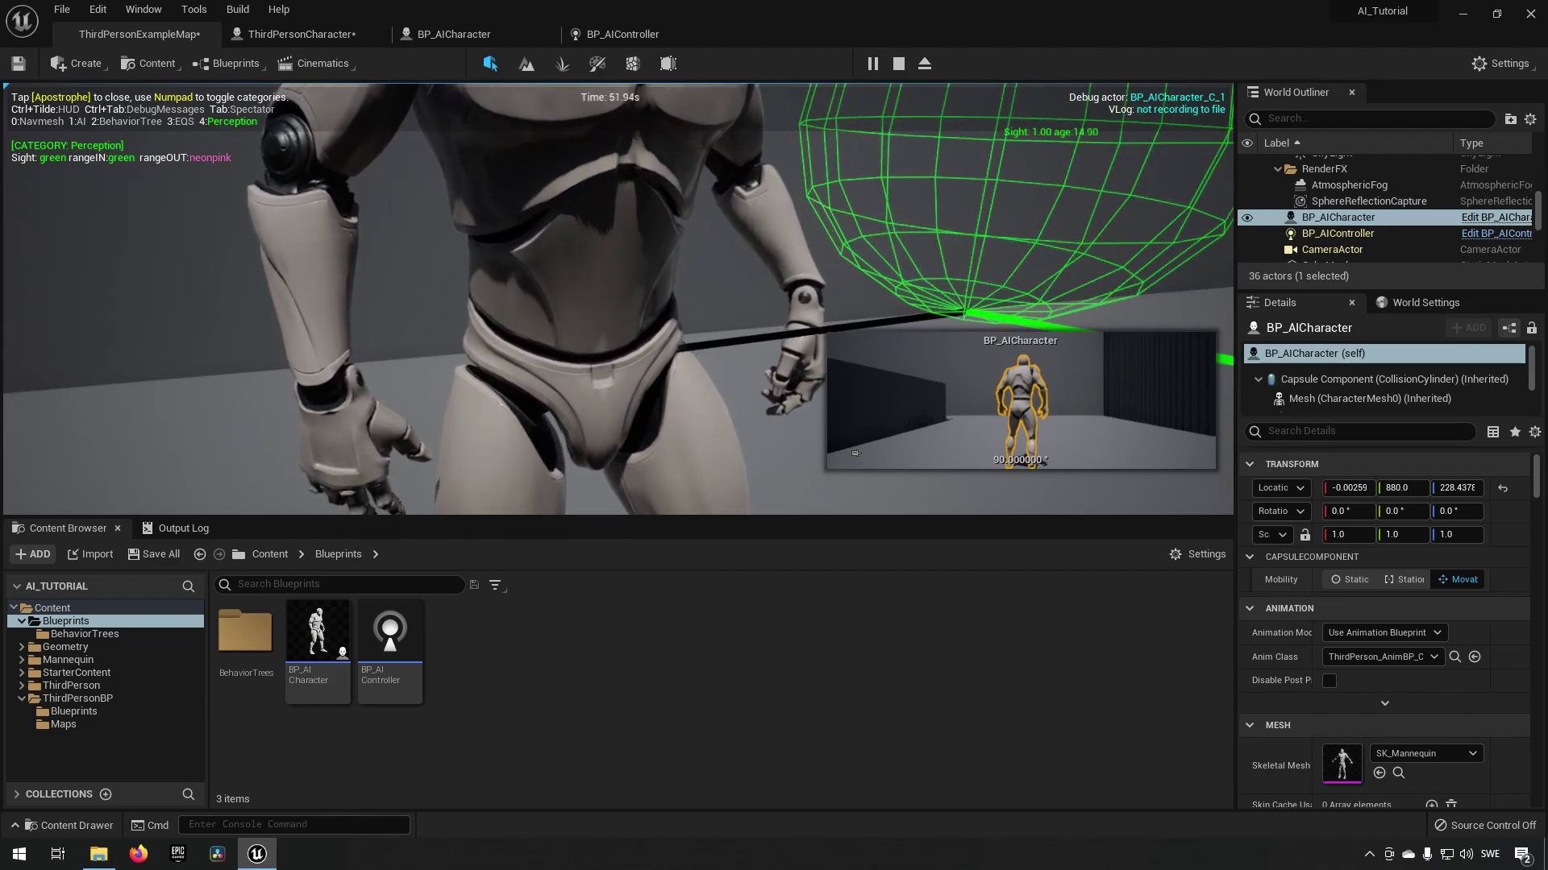
key(Escape)
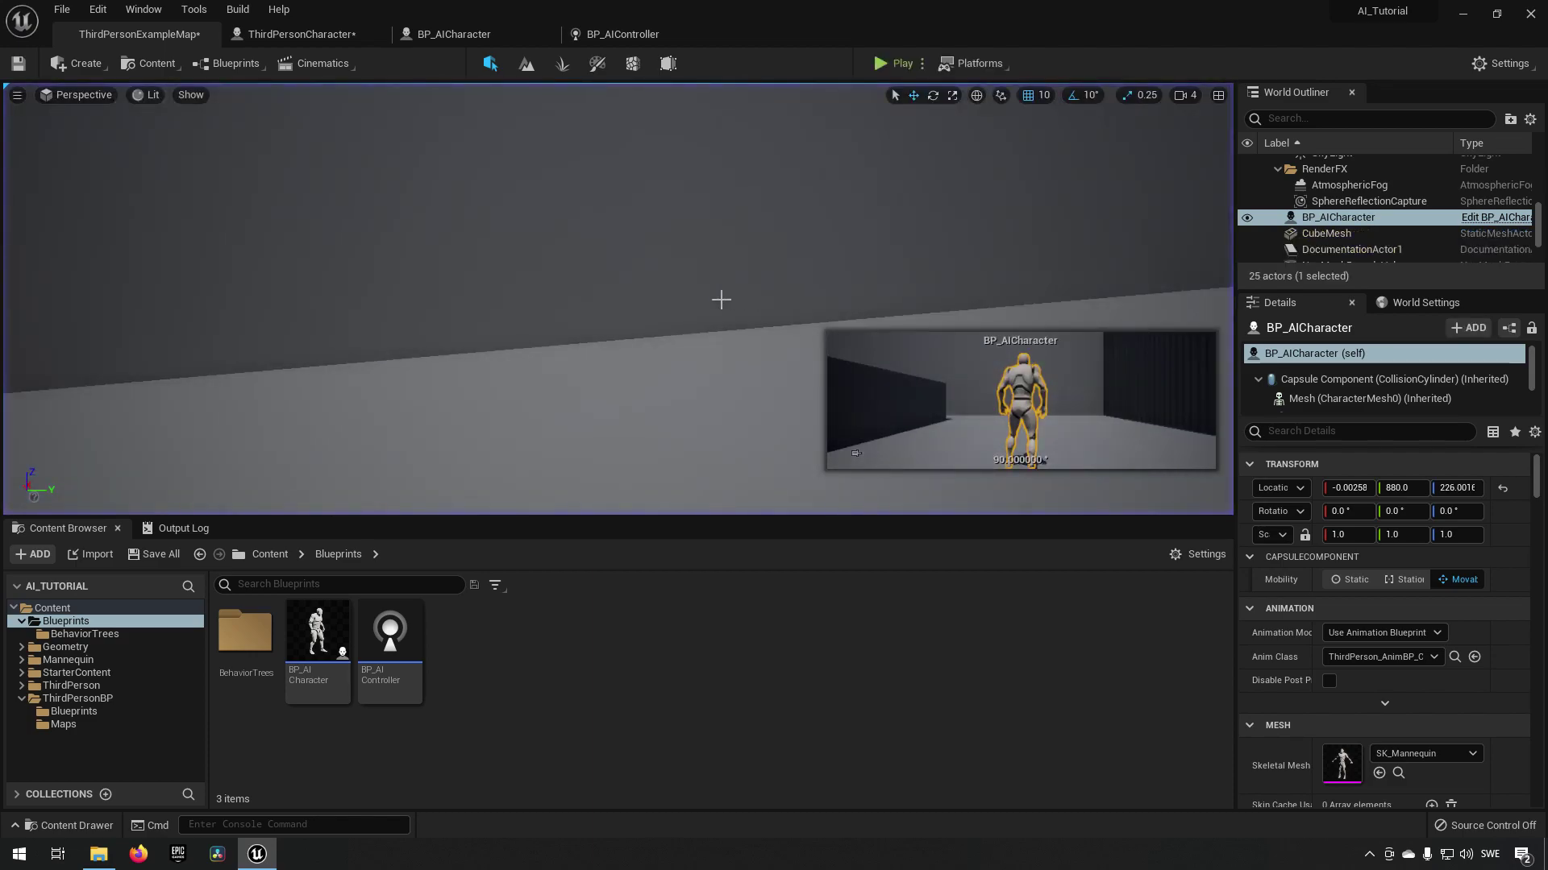
key(s)
right_drag(766, 273, 770, 287)
mouse_move(687, 353)
right_down()
mouse_move(726, 411)
mouse_move(687, 353)
right_up()
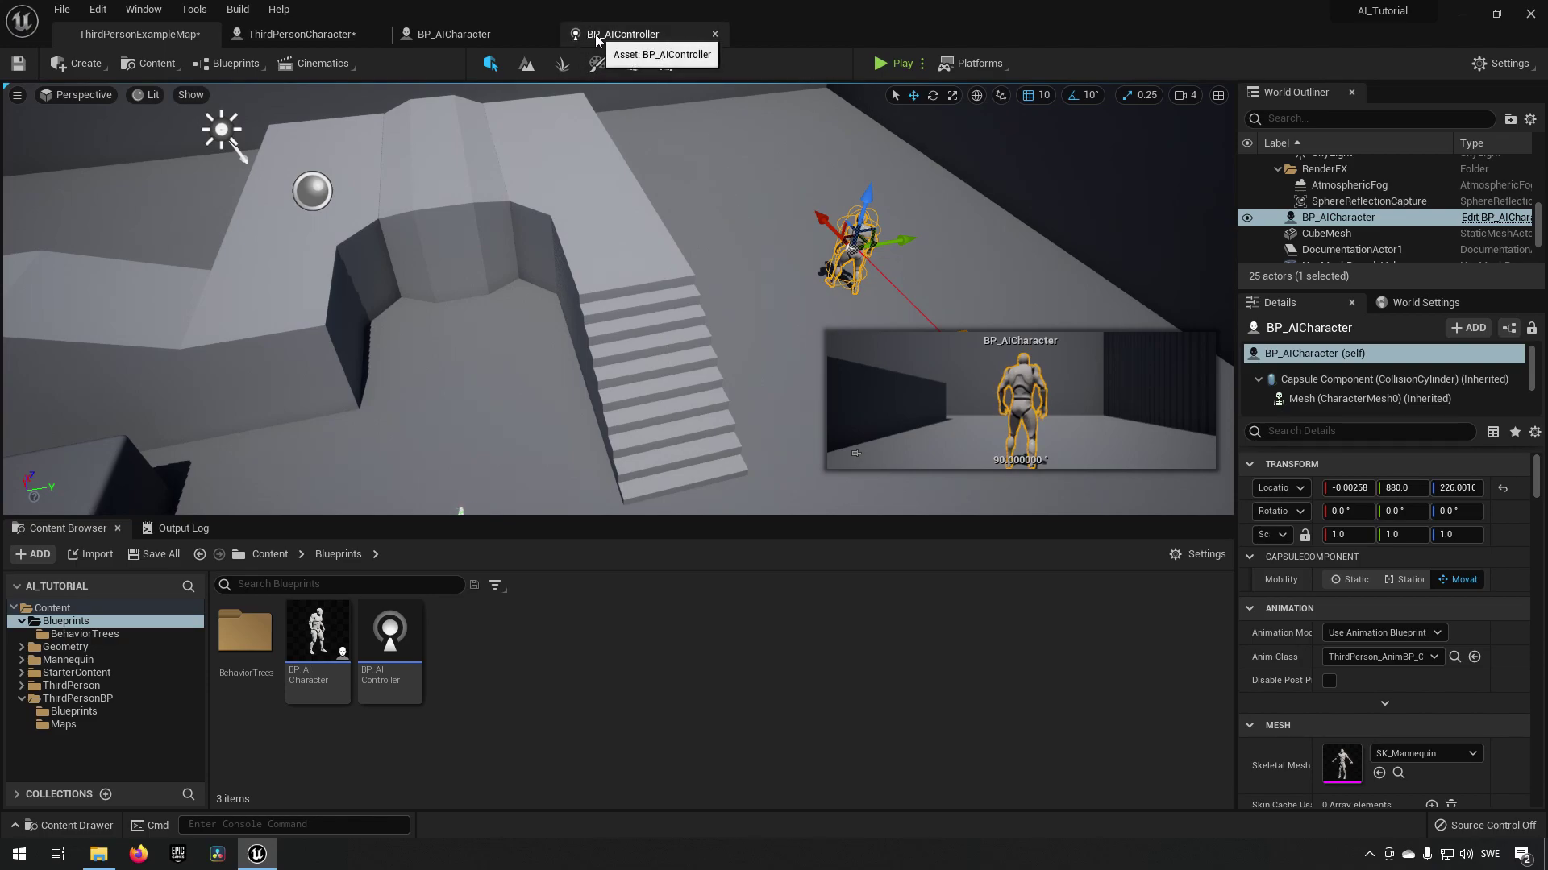
click(621, 34)
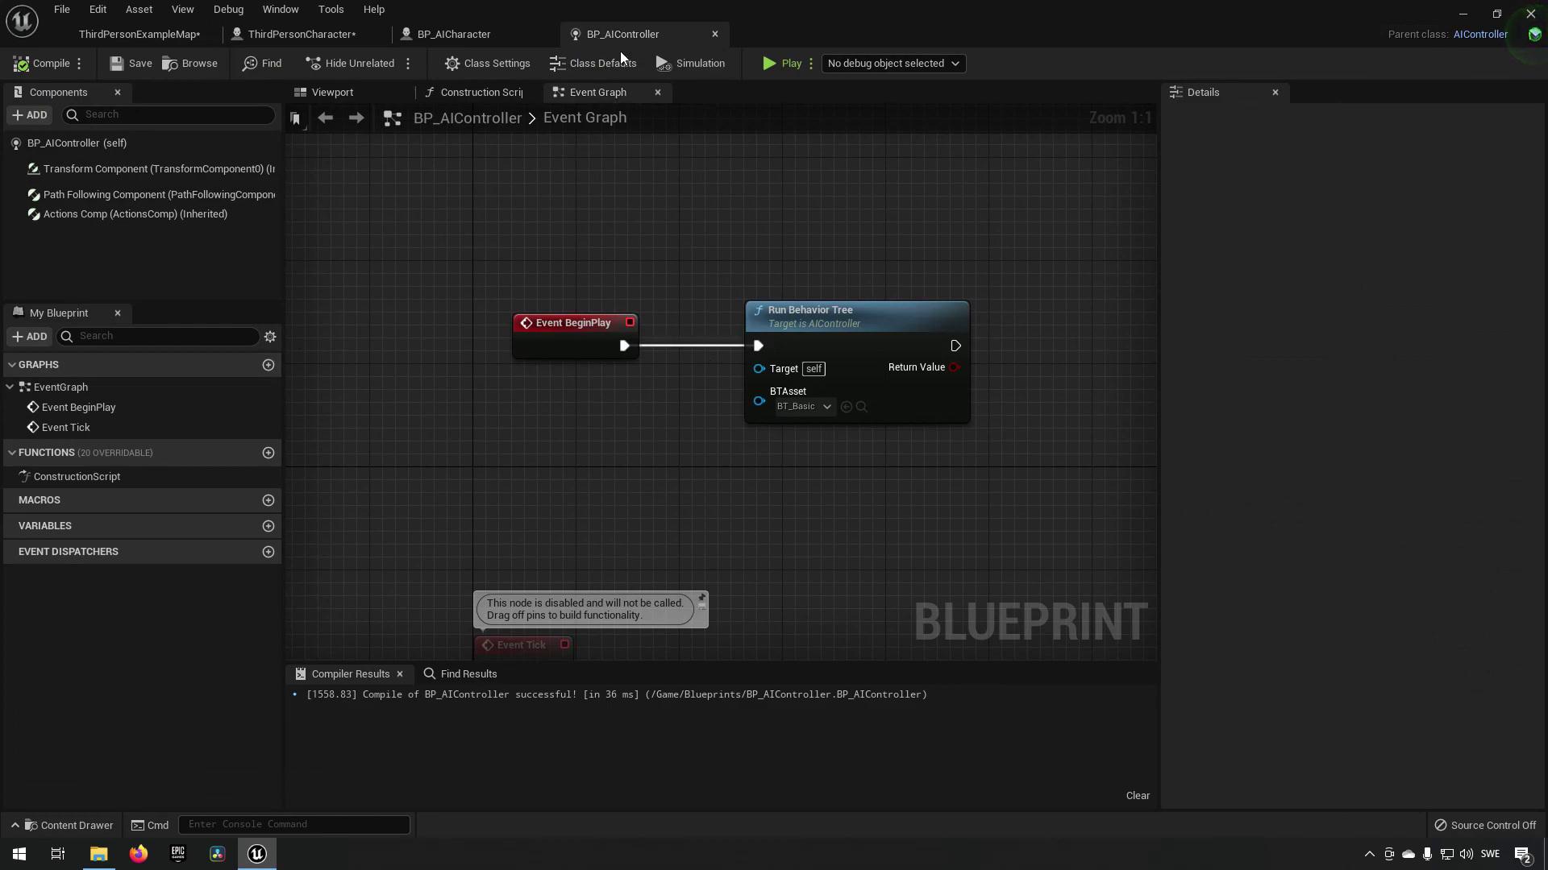
- Add a second Senses Config element to BP_AICharacter's AIPerception and set it to AI Hearing config
click(487, 37)
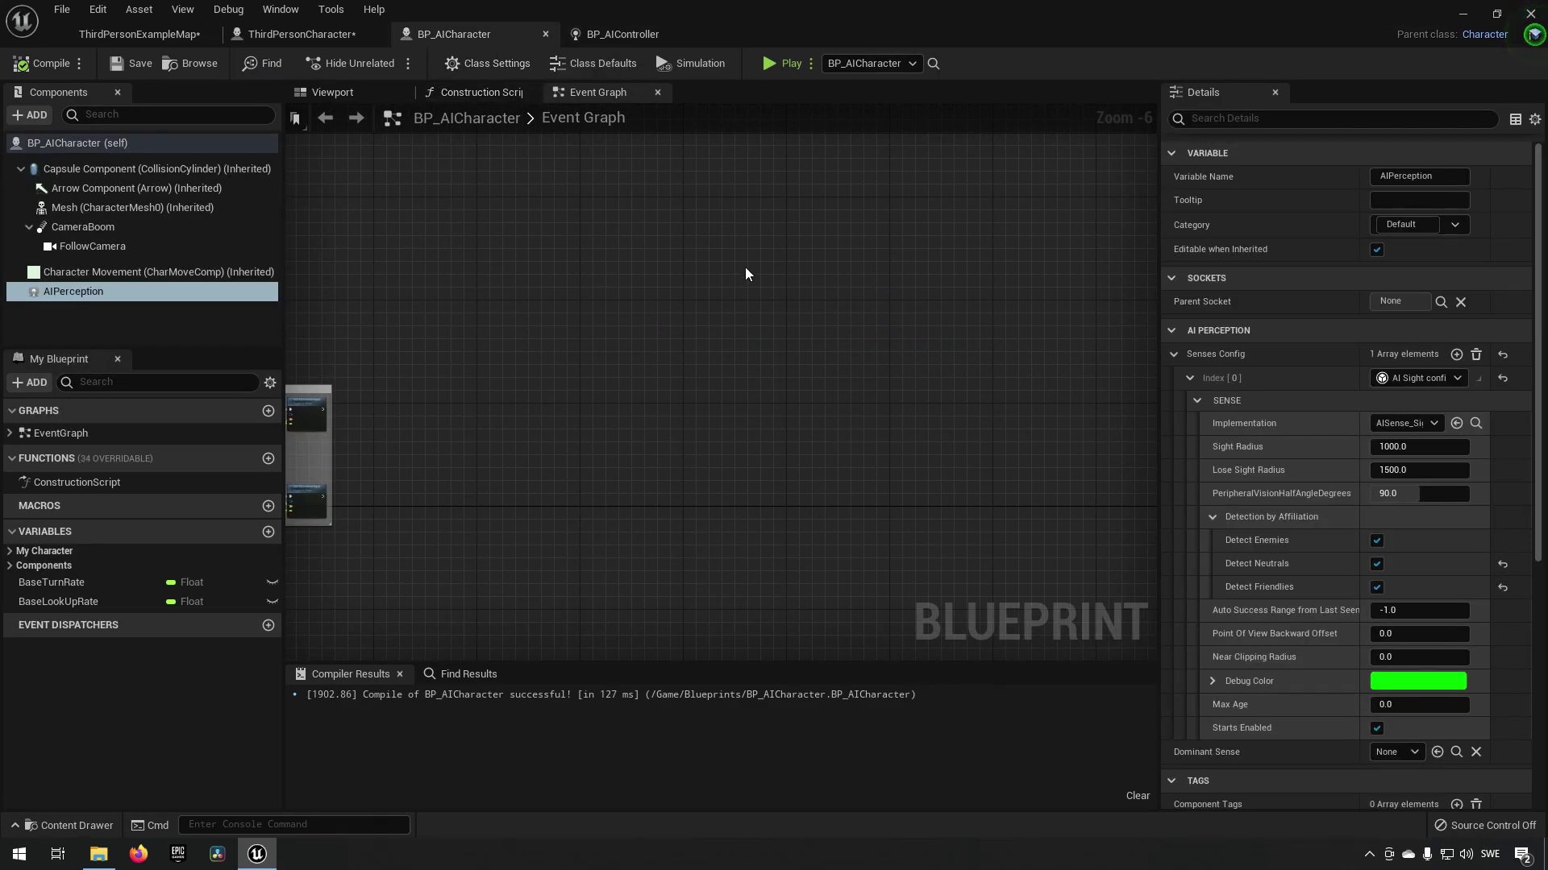
click(1191, 378)
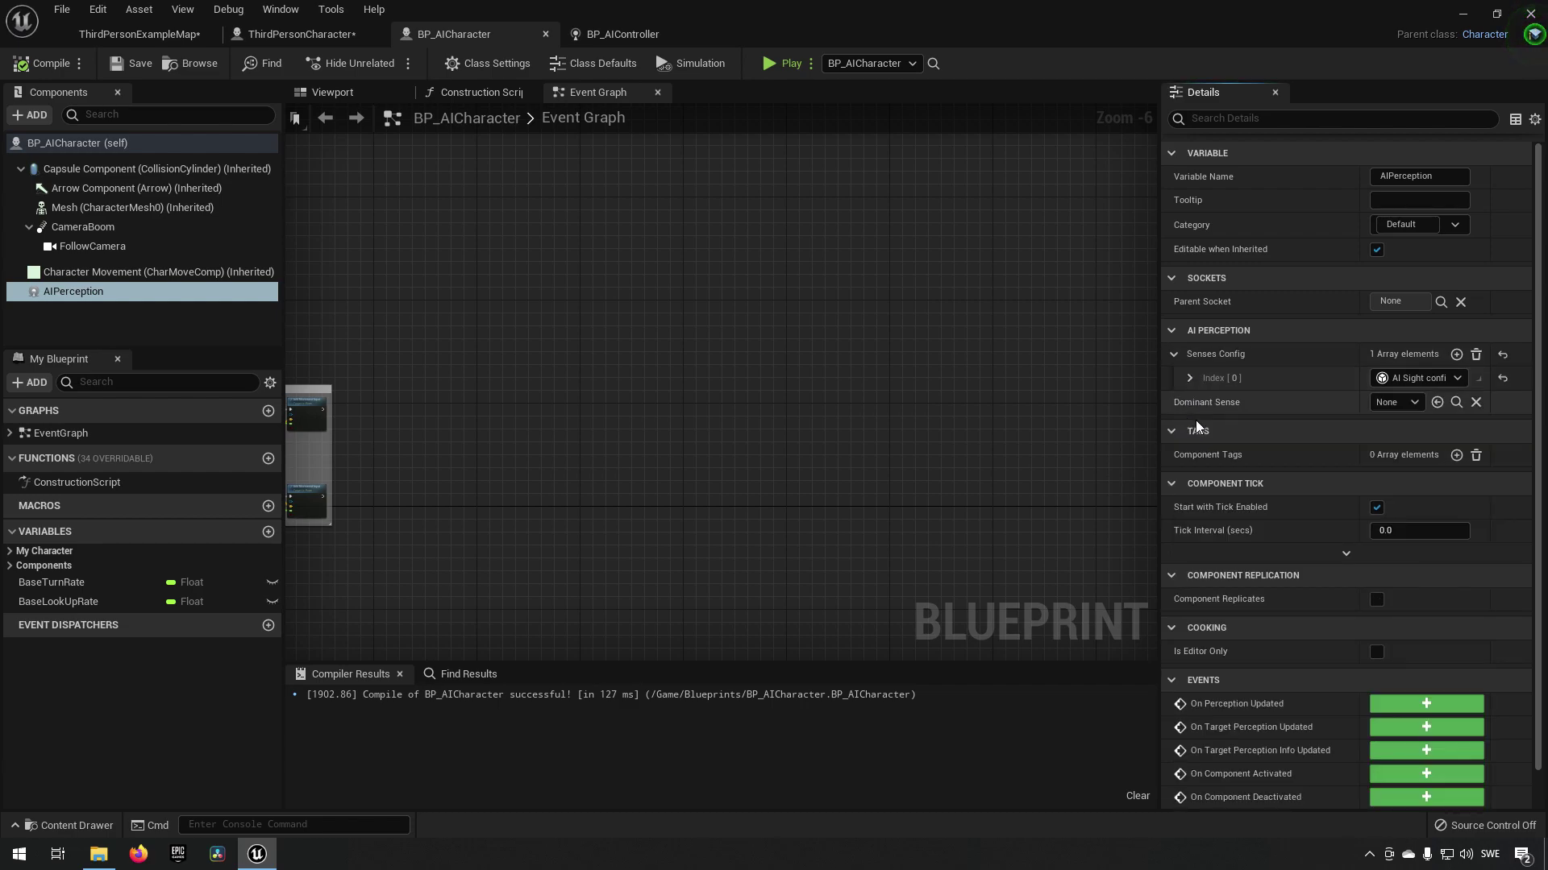
click(1456, 355)
click(1424, 403)
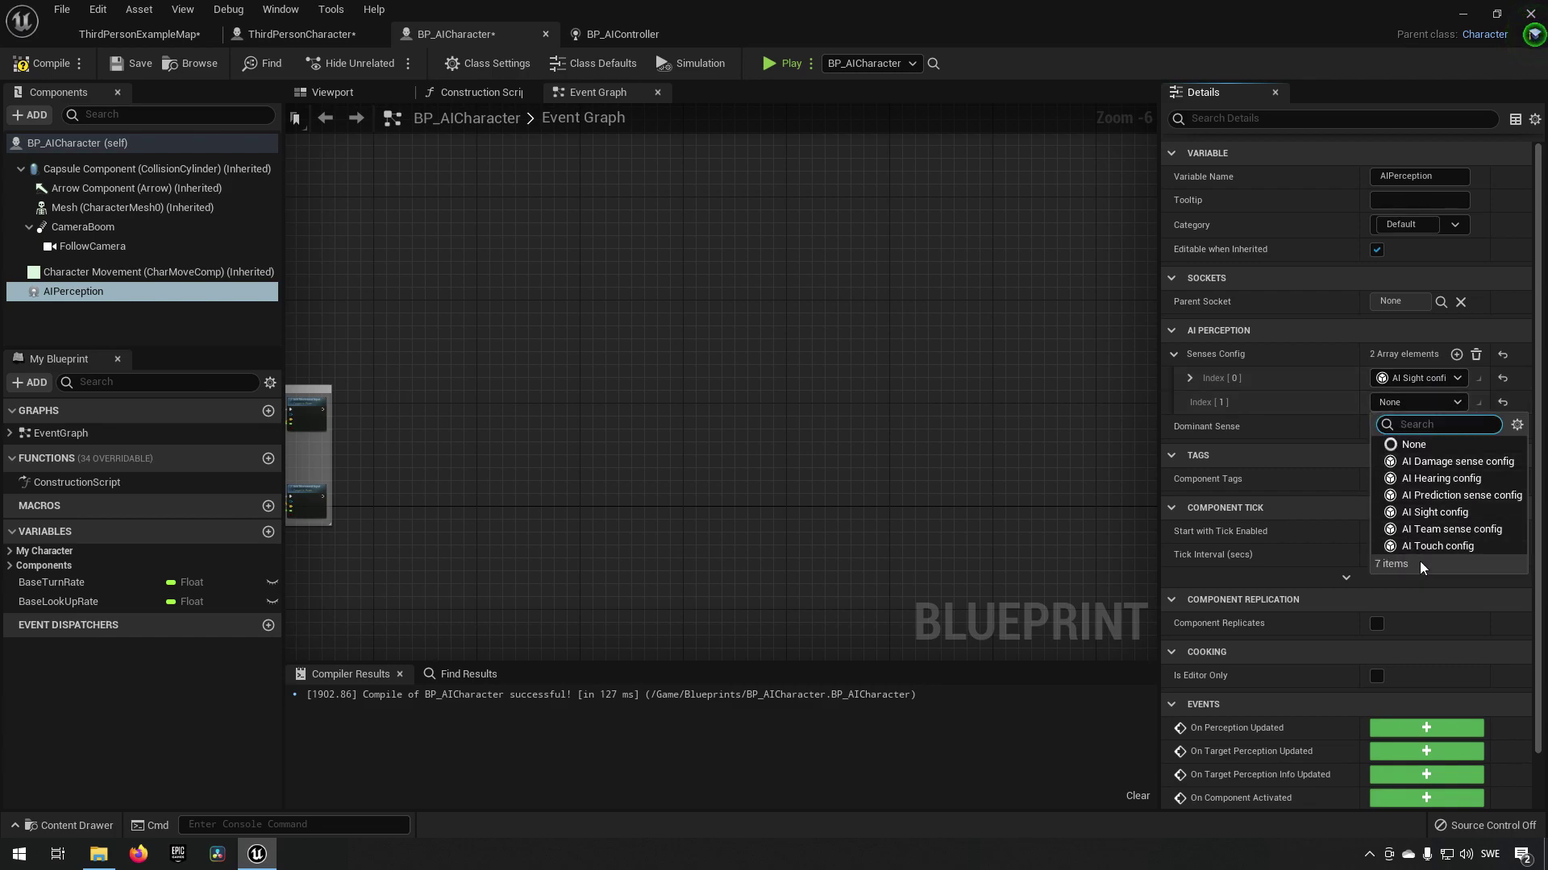
click(1459, 478)
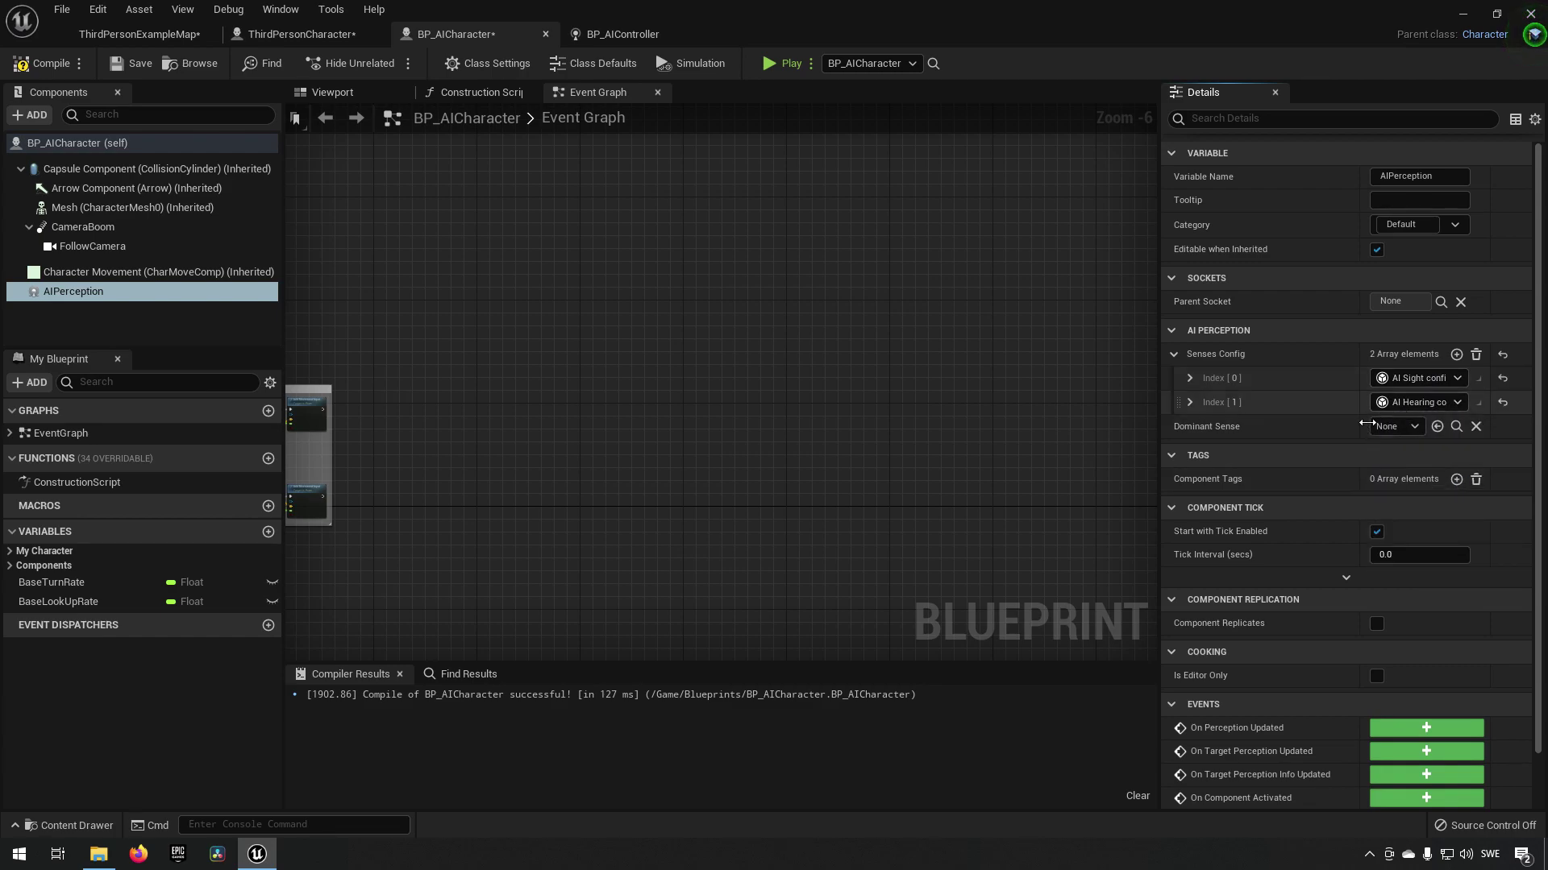
- Enable Detect Neutrals and Detect Friendlies in the hearing config, compile BP_AICharacter and switch to the ThirdPersonCharacter blueprint
click(1190, 403)
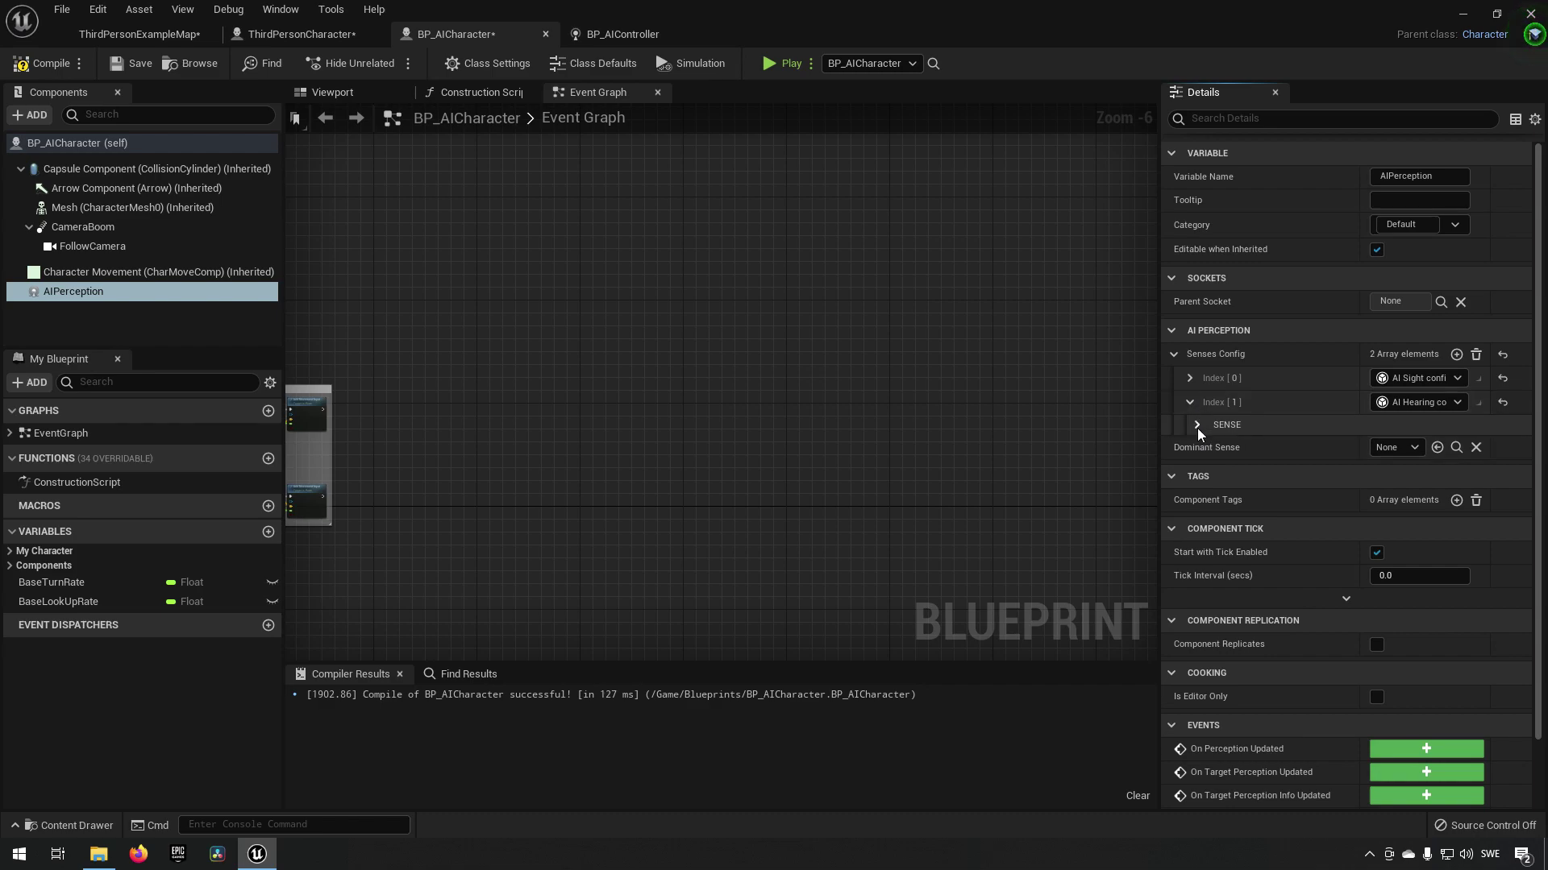
click(1212, 518)
click(1376, 565)
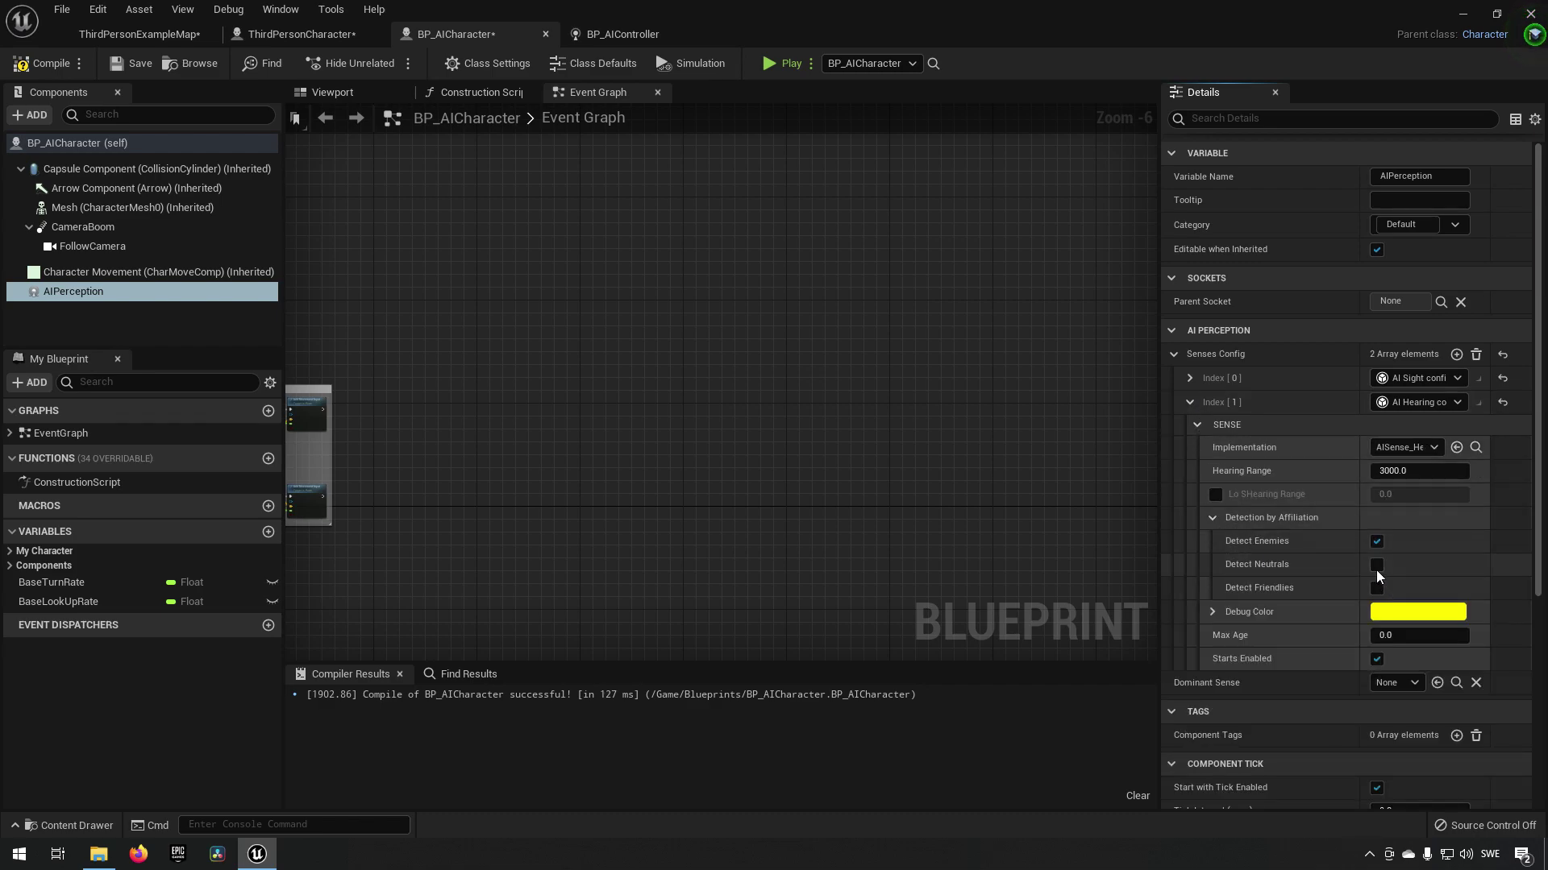
click(1376, 589)
click(42, 71)
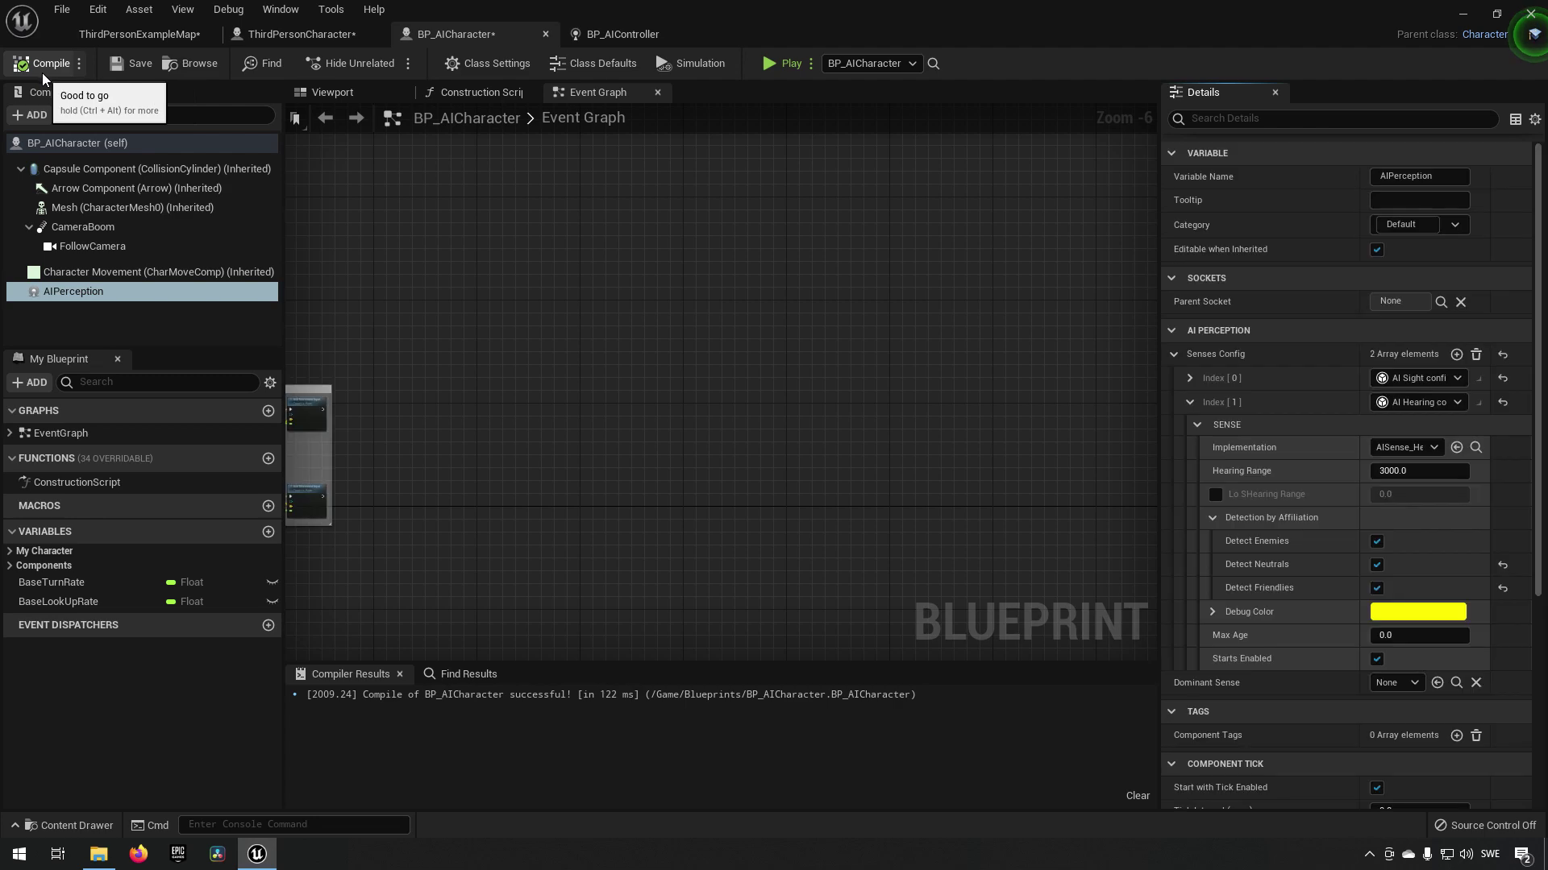
click(277, 38)
click(41, 116)
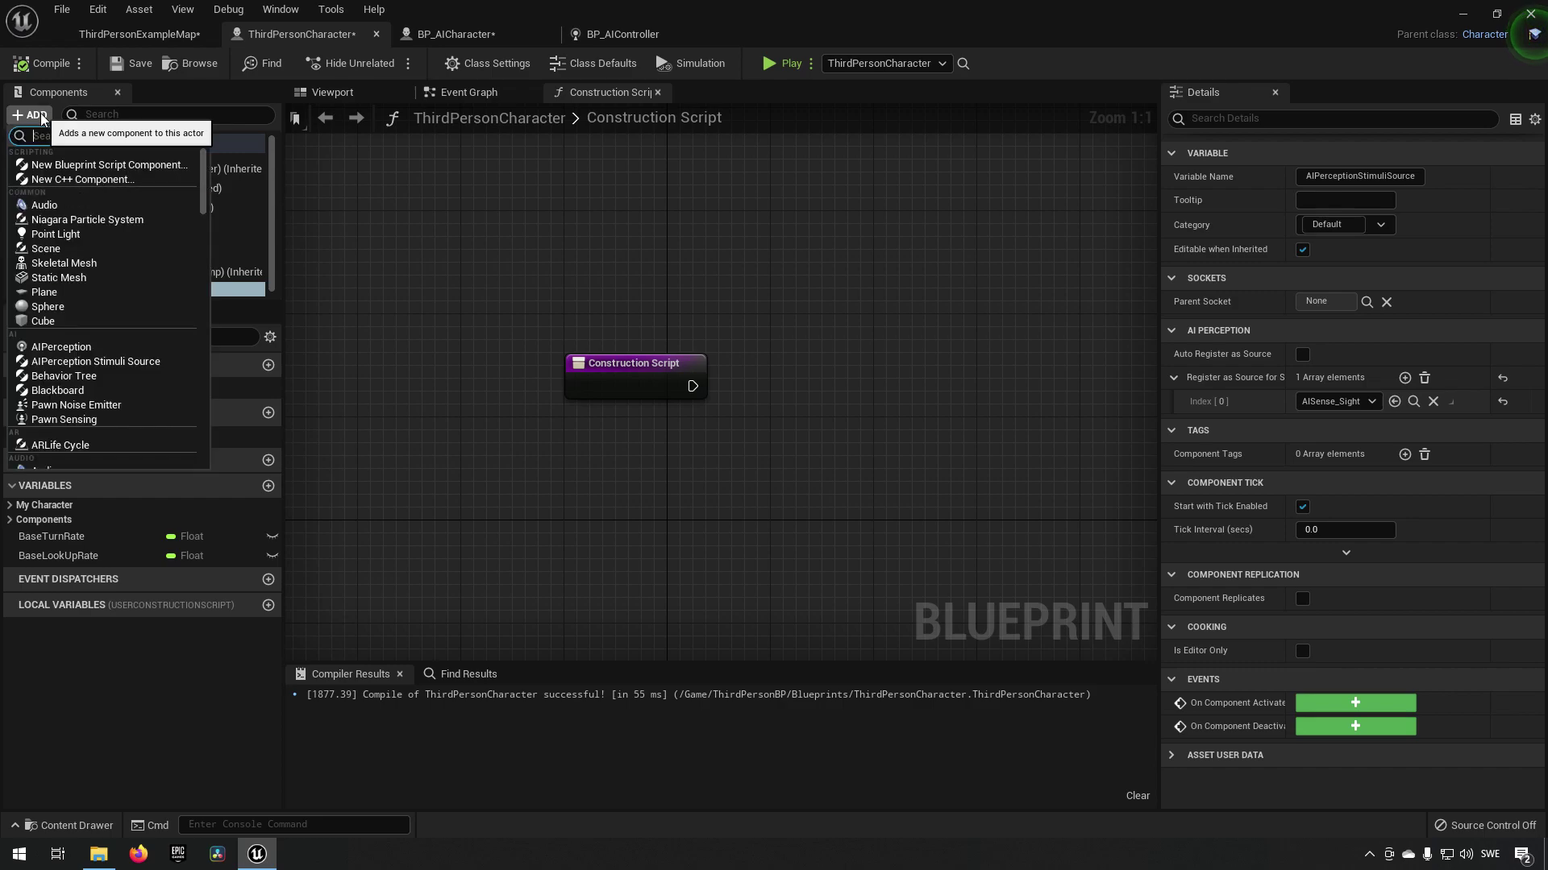
text(peprcept)
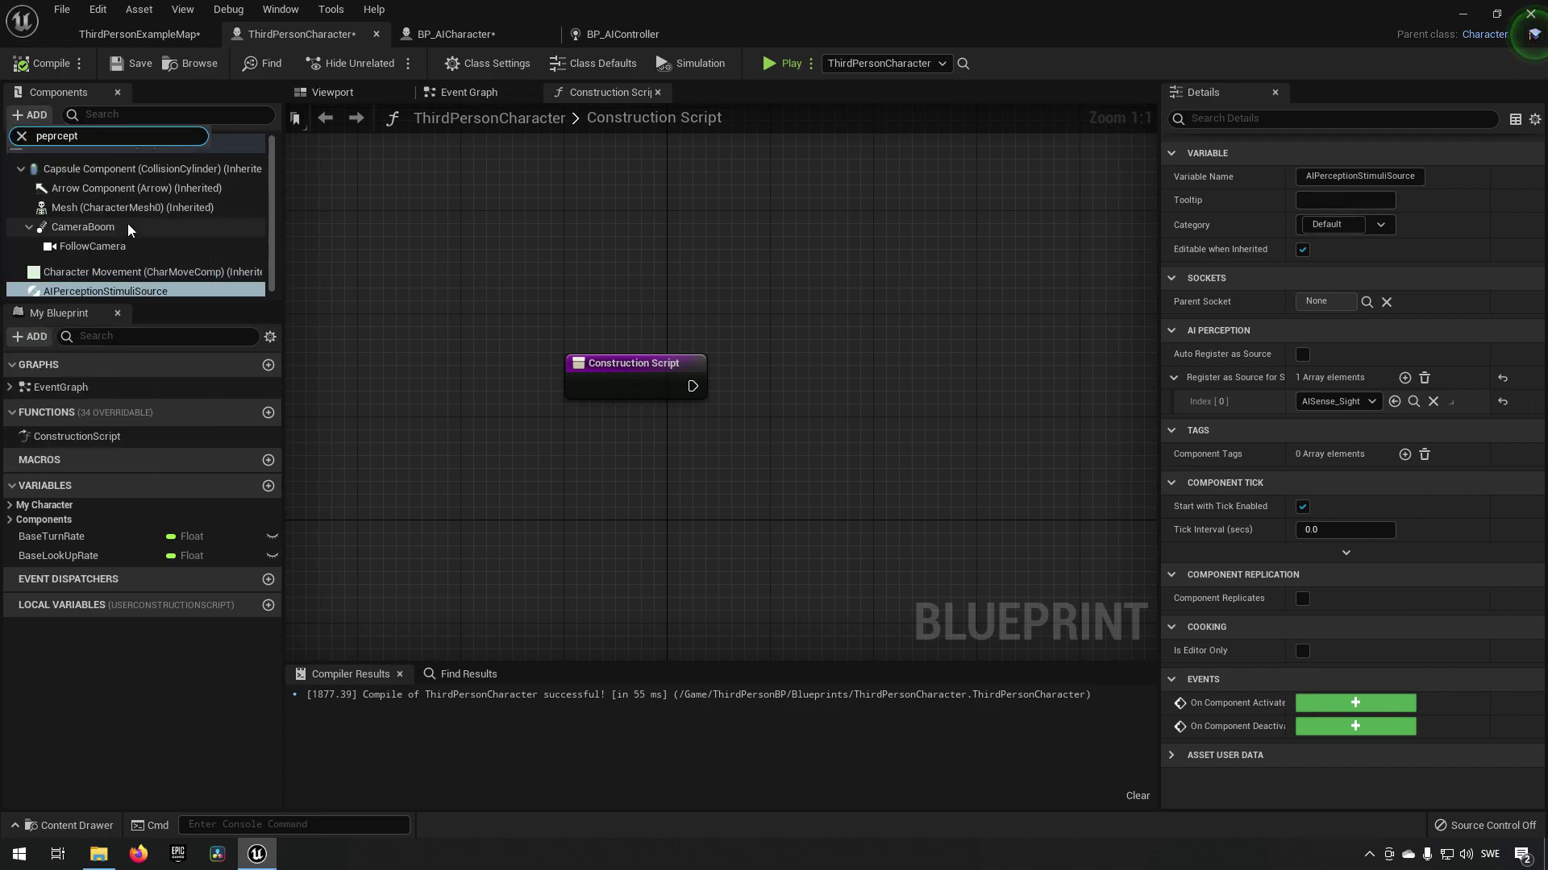
key(BackSpace)
key(BackSpace)
key(BackSpace)
key(BackSpace)
key(BackSpace)
key(BackSpace)
text(re)
key(BackSpace)
text(cep)
key(Return)
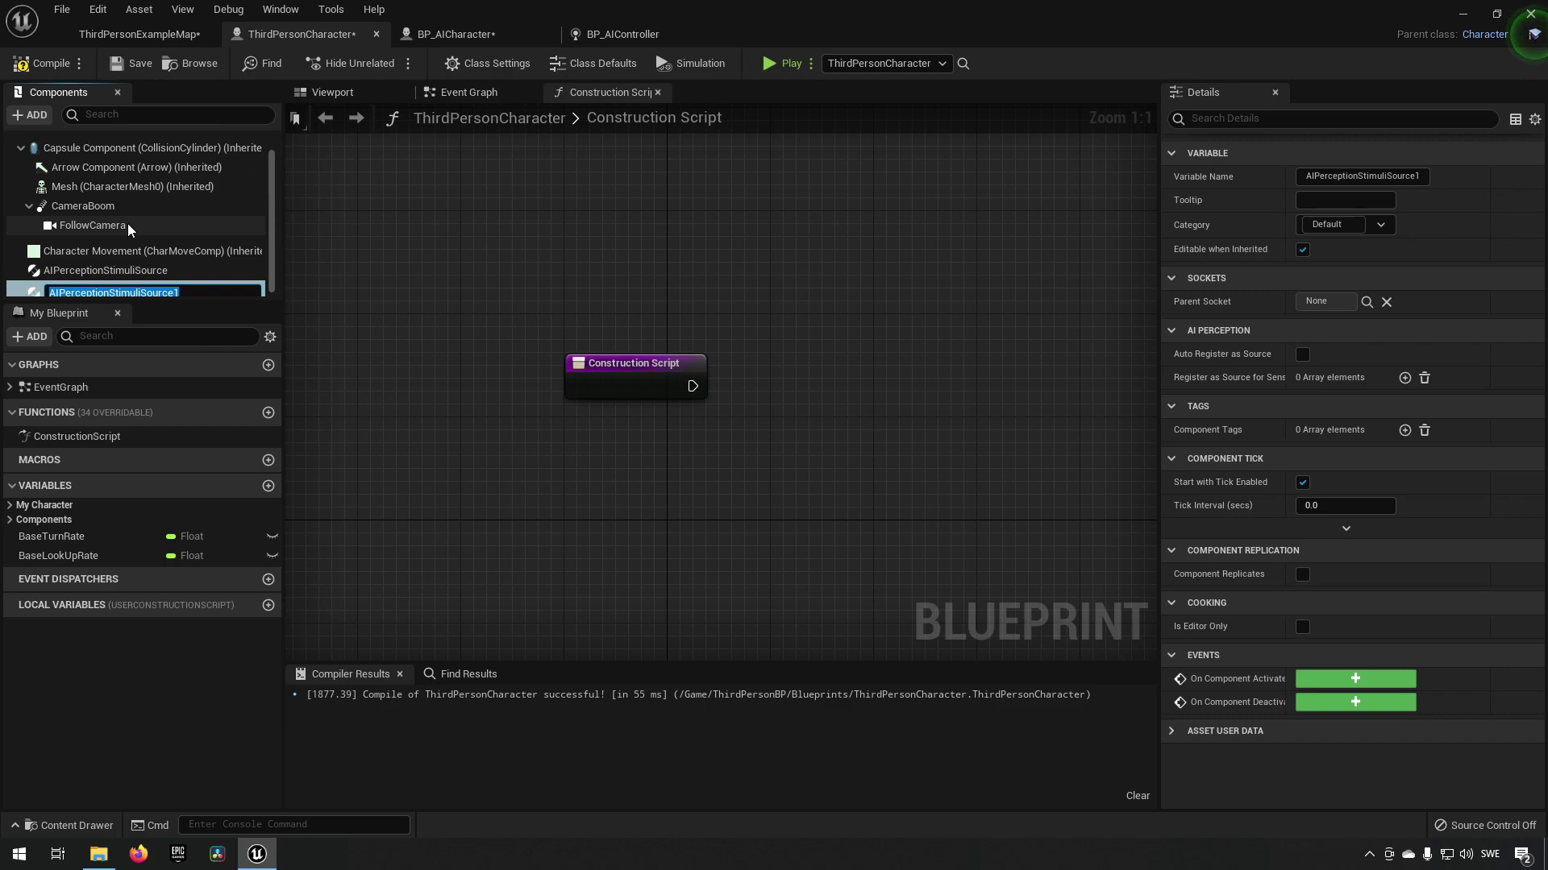
key(Return)
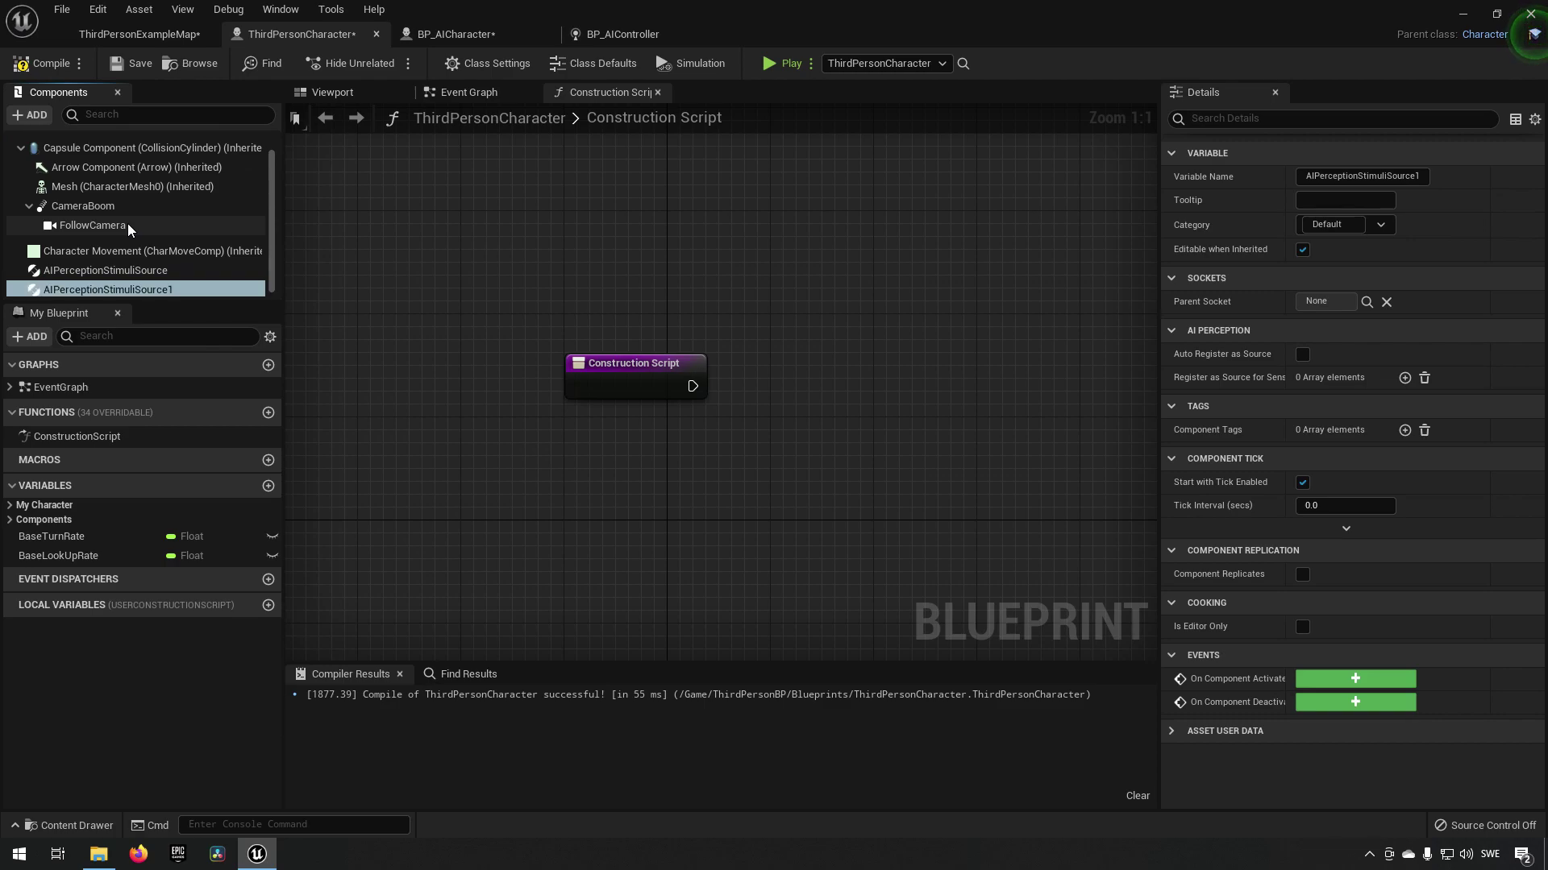
click(156, 270)
click(152, 290)
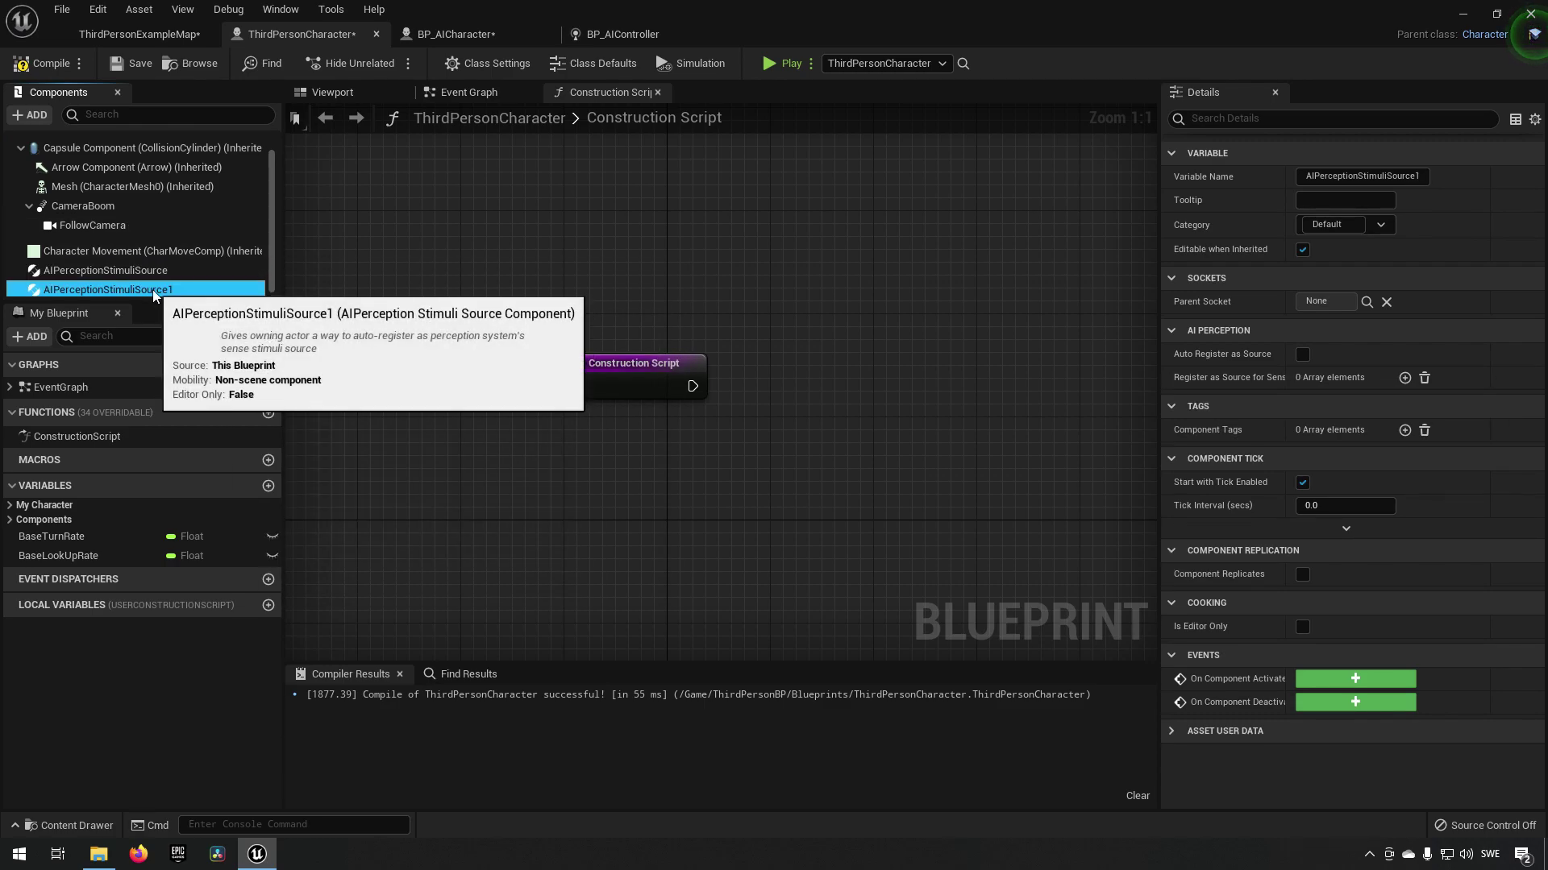
key(Delete)
- Add AISense_Hearing as a second sense the player's AIPerceptionStimuliSource registers for, and compile ThirdPersonCharacter
click(147, 287)
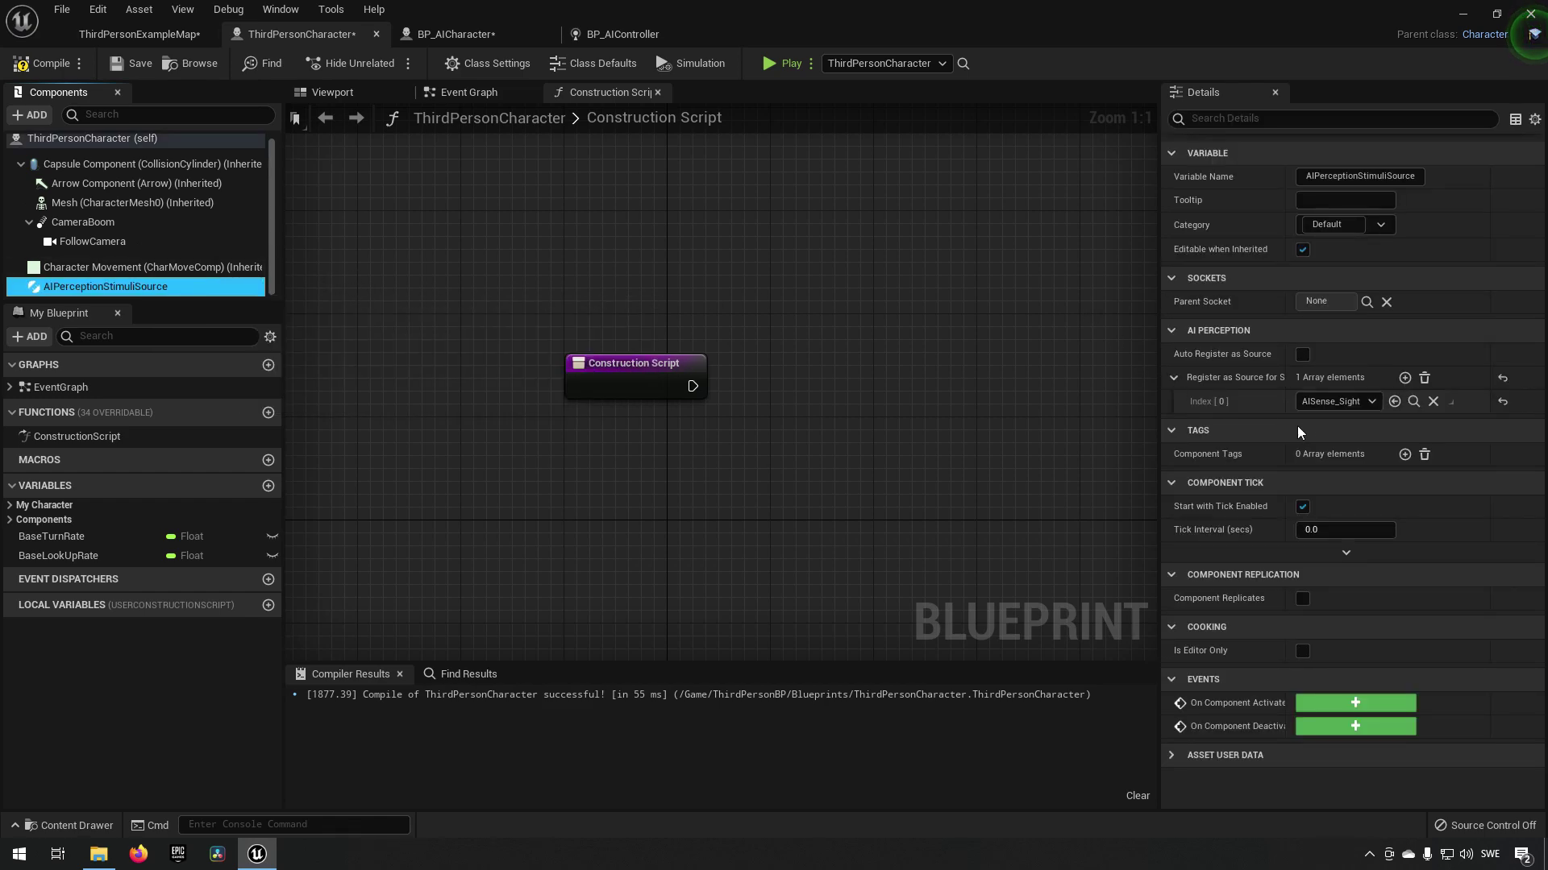
click(1404, 379)
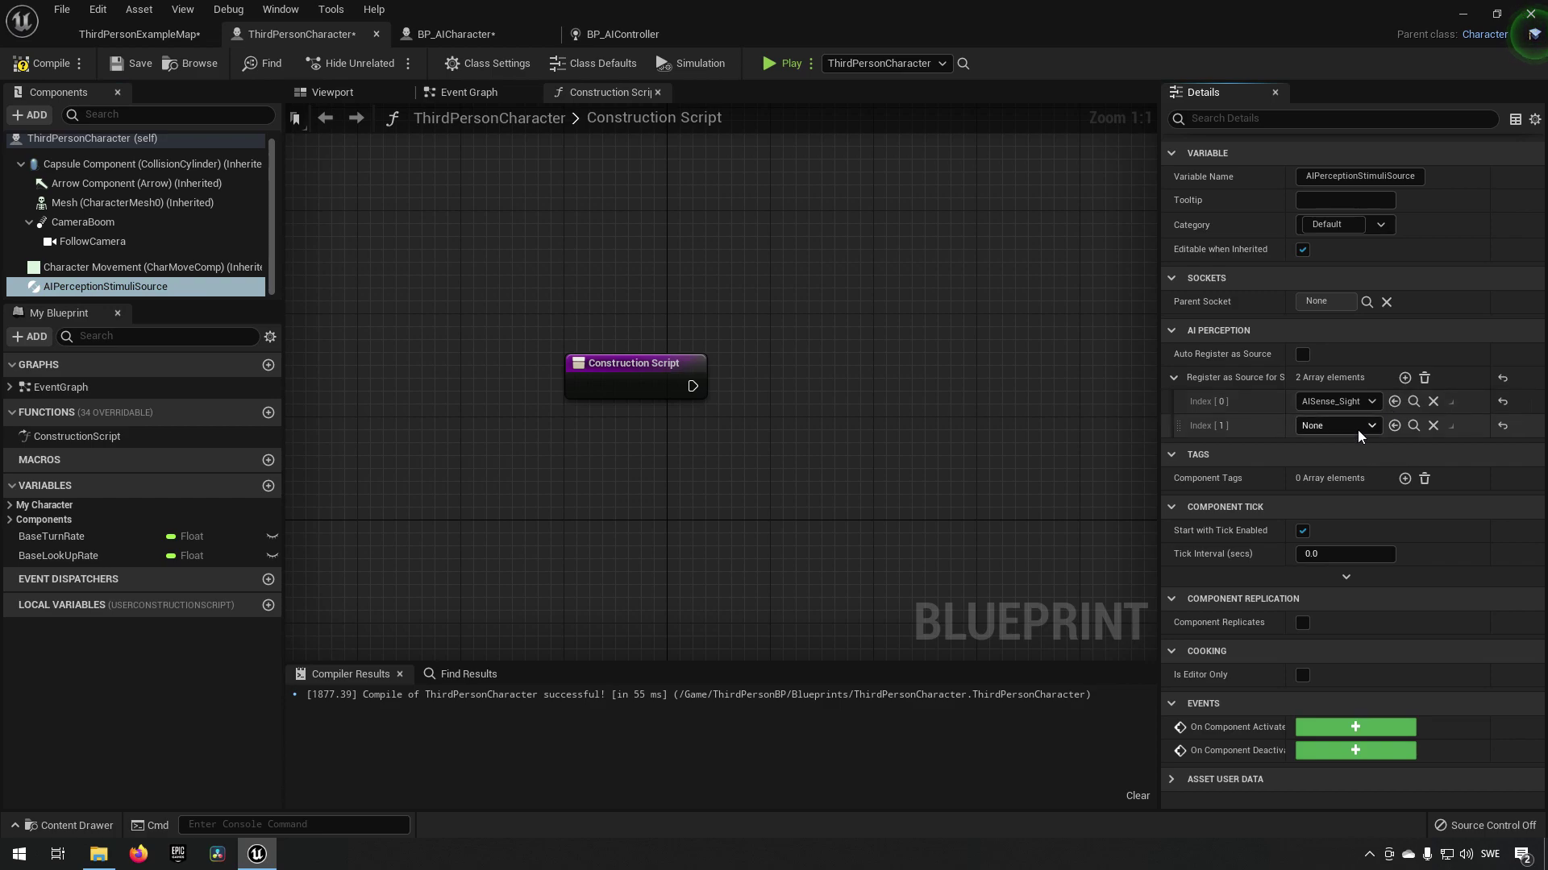
click(1342, 426)
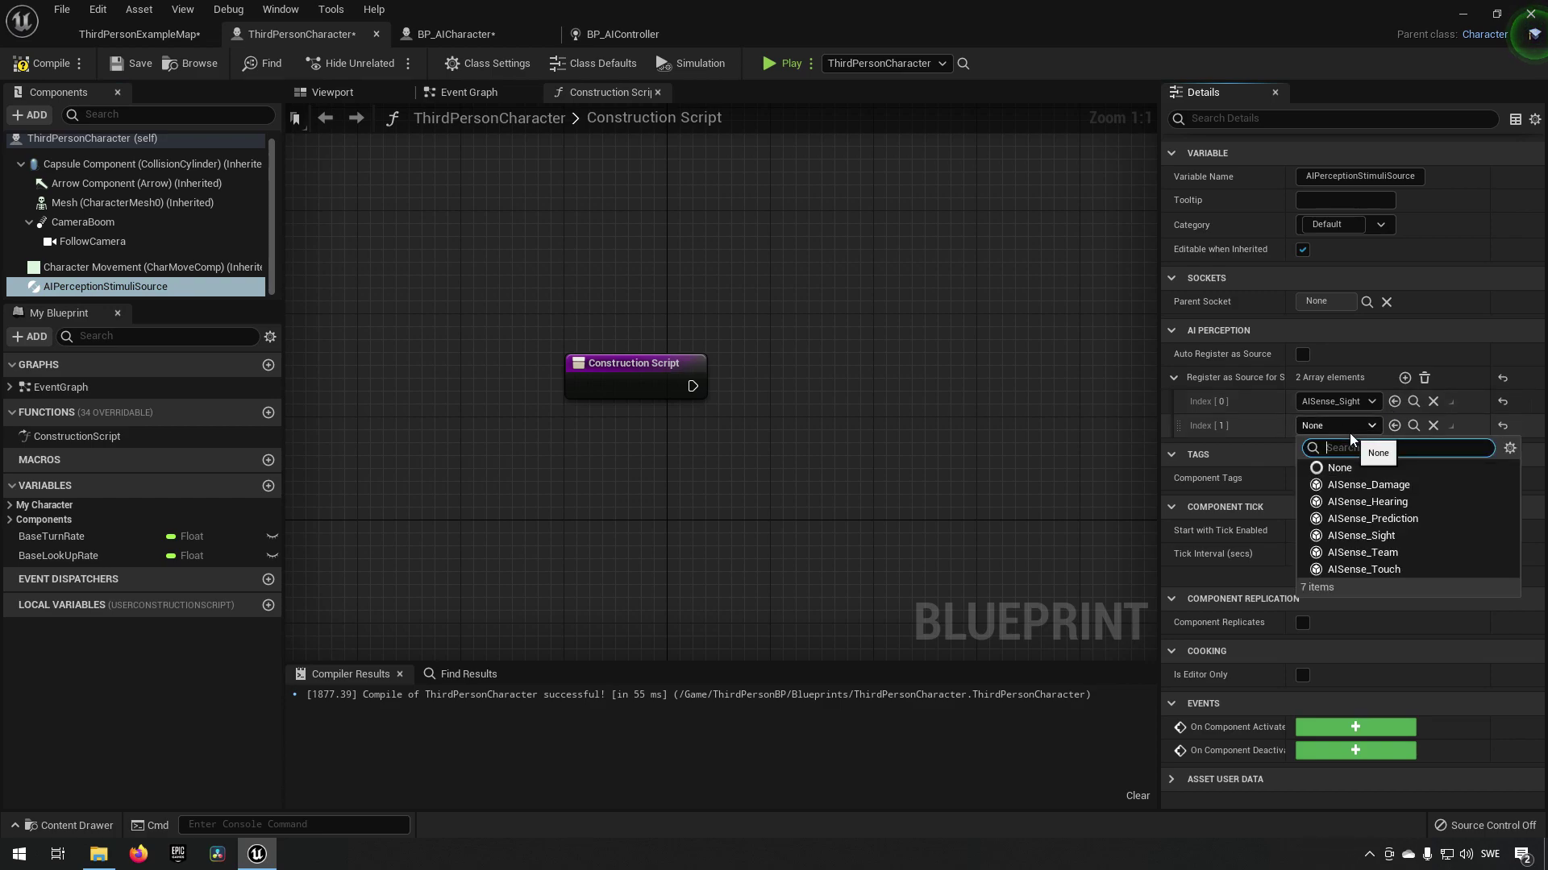
click(1380, 501)
click(44, 63)
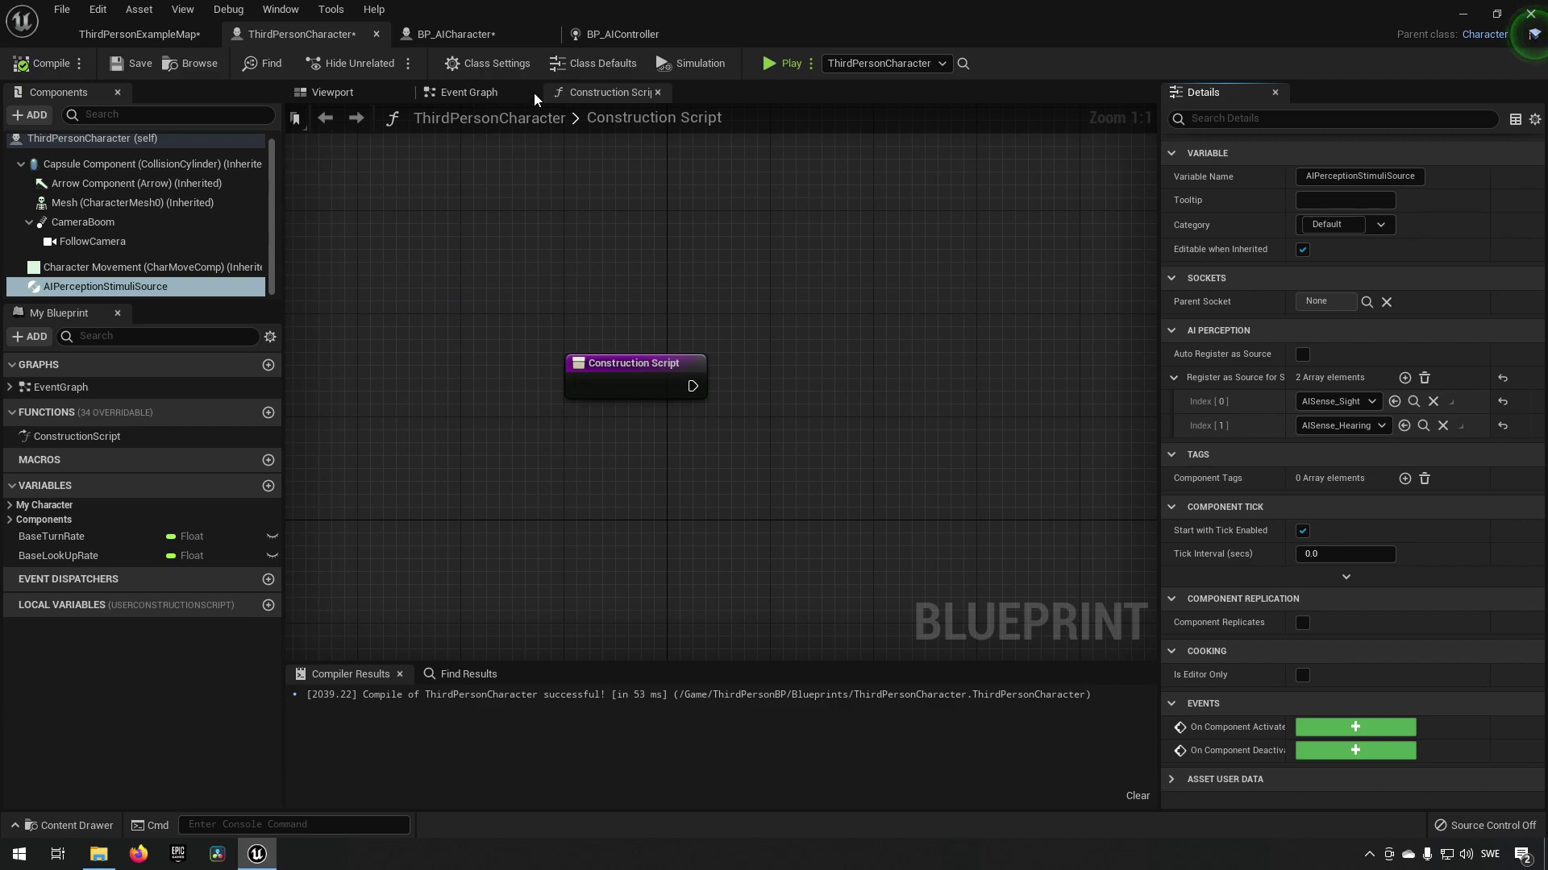
- Add an E keyboard event to an empty area of ThirdPersonCharacter's Event Graph
click(504, 93)
right_drag(999, 331, 720, 416)
scroll(510, 350, down, 3)
right_click(718, 389)
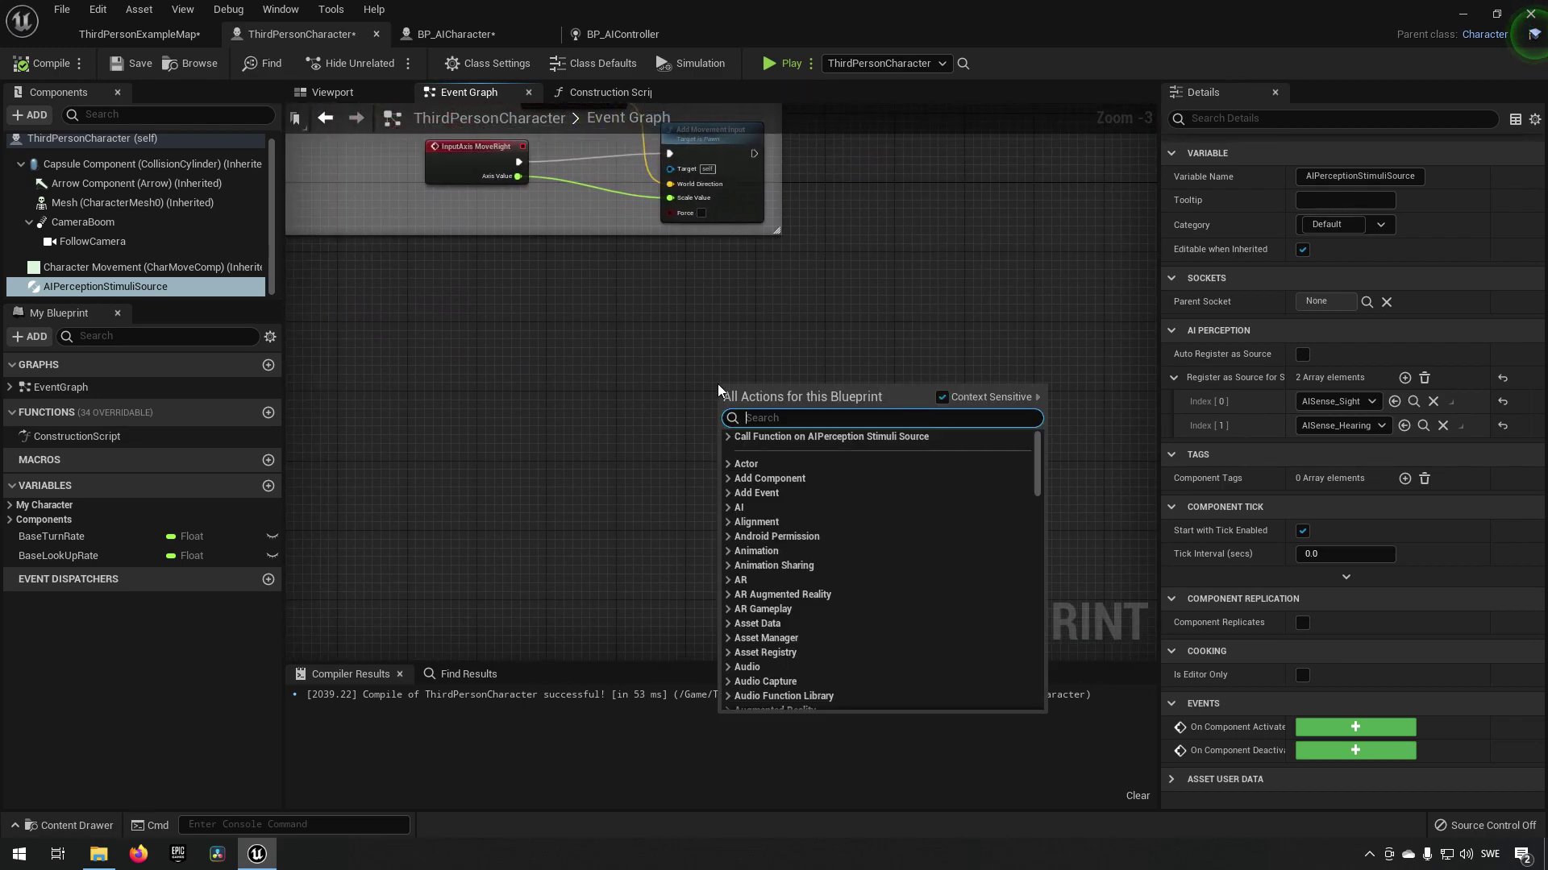
text(keyboard)
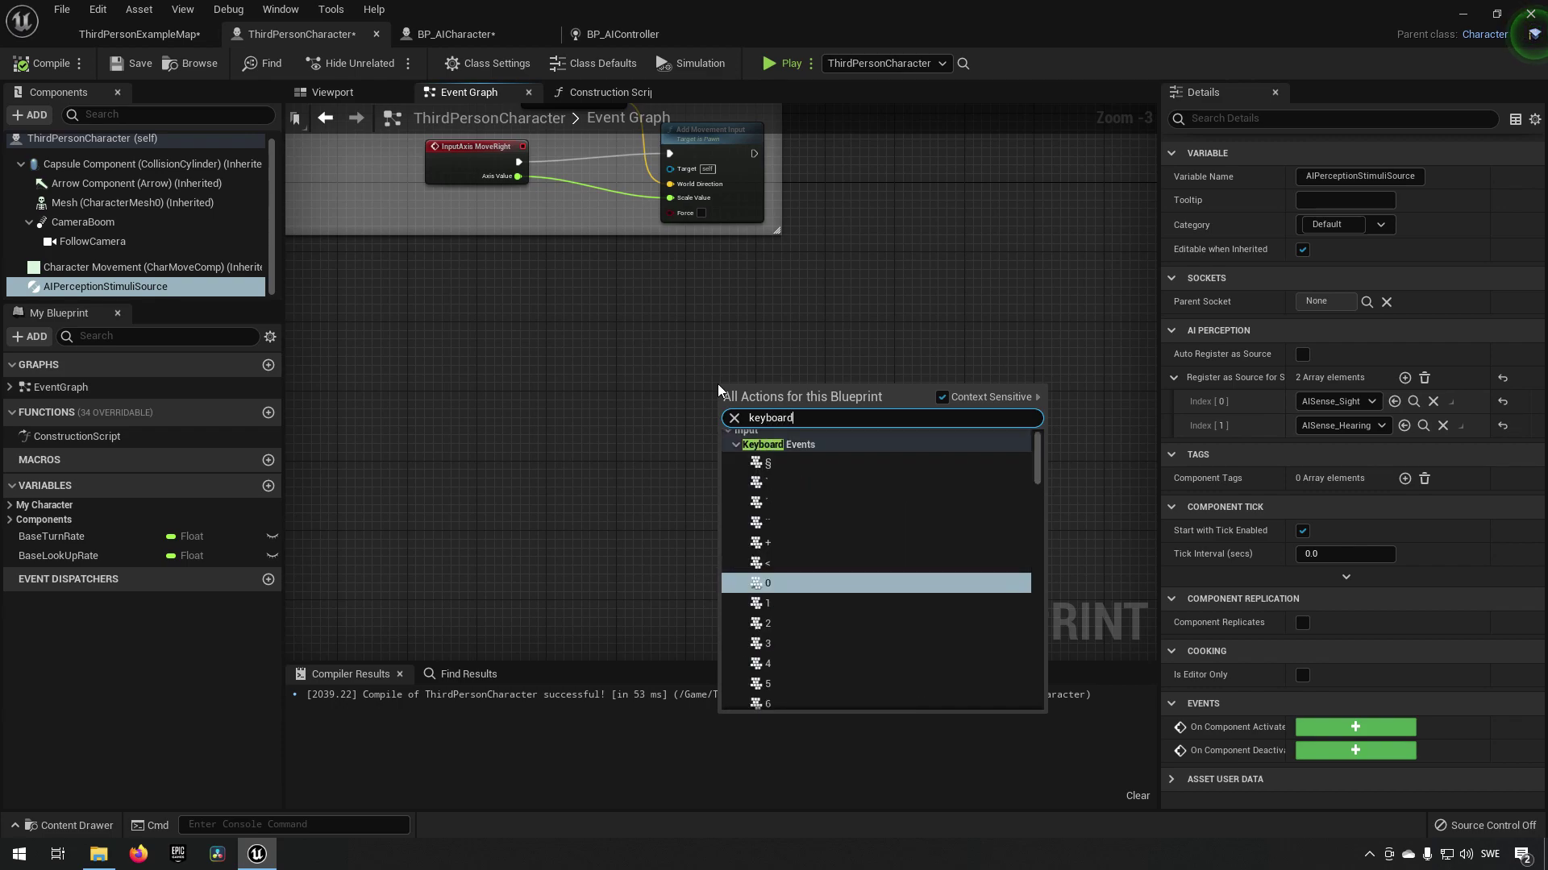
text( r)
key(BackSpace)
text(e)
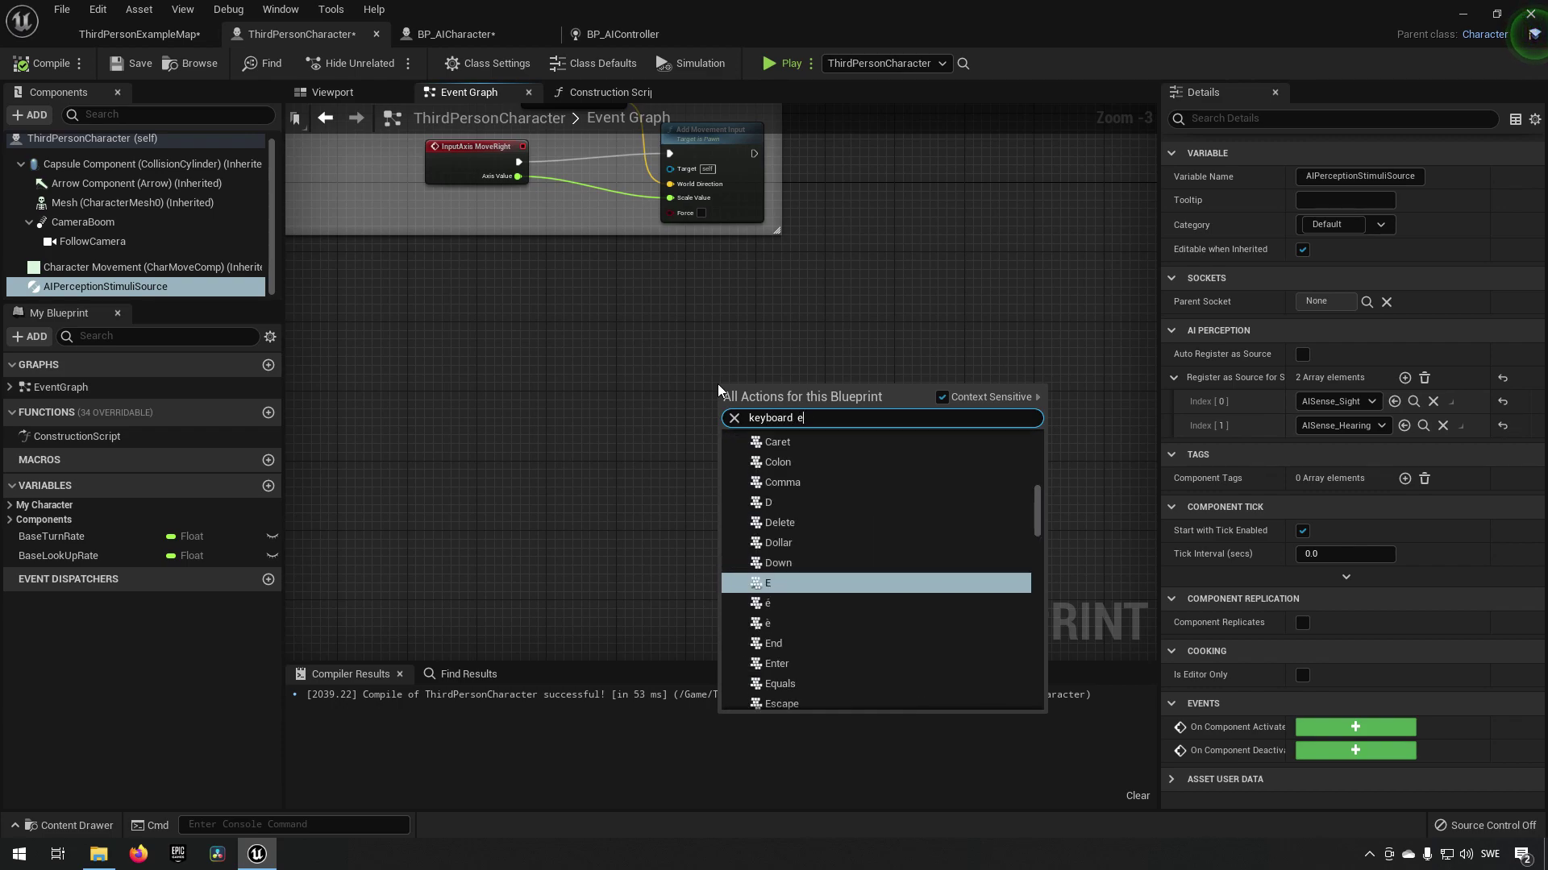
key(Return)
scroll(806, 384, up, 3)
right_drag(793, 428, 686, 381)
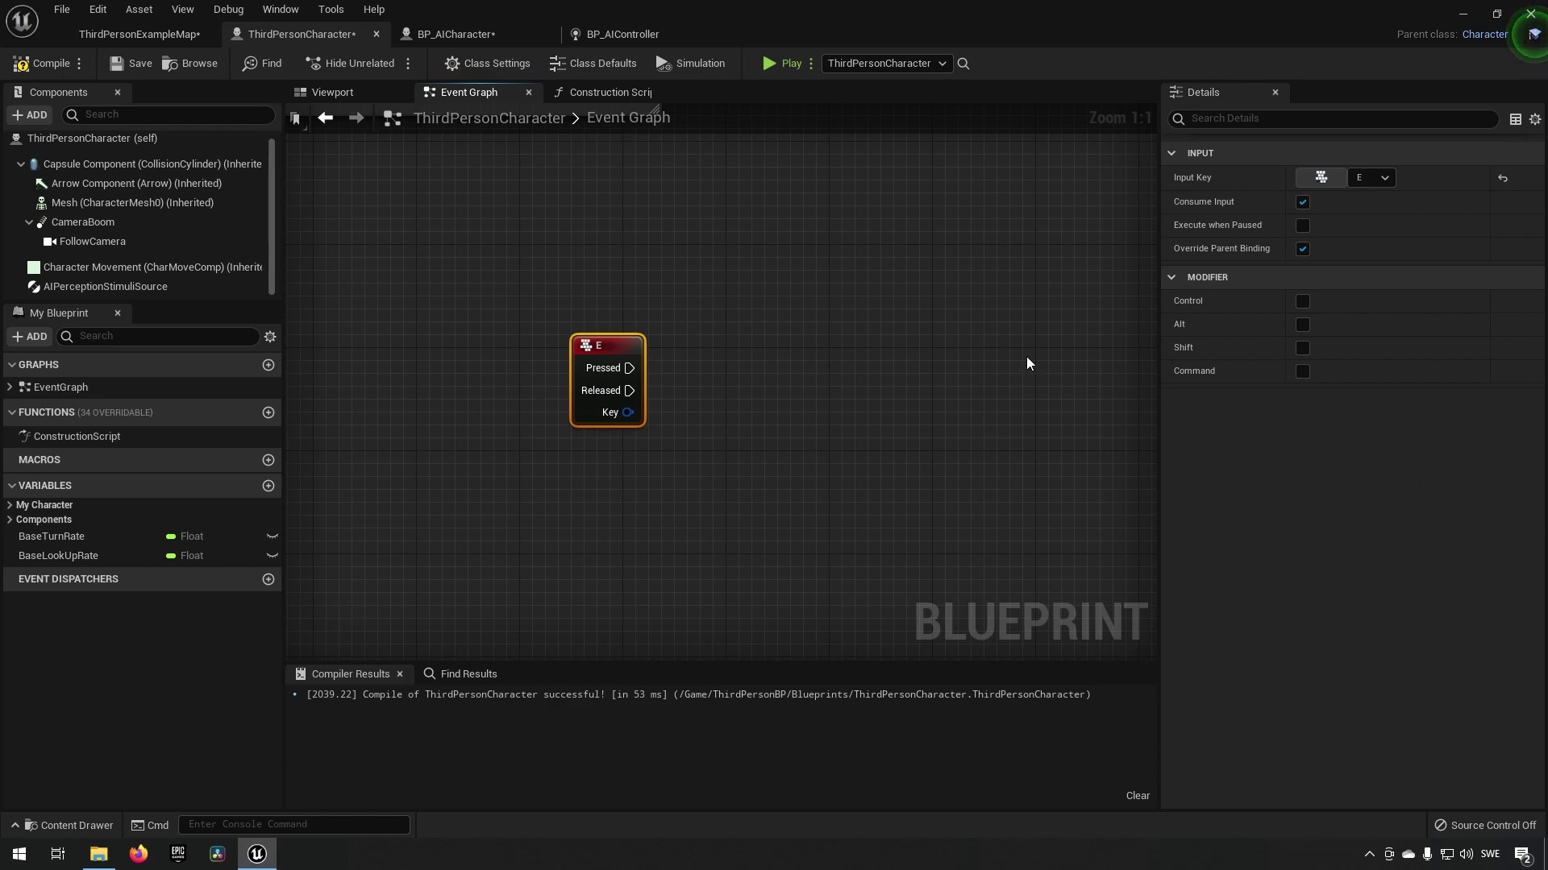
- Add a Report Noise Event node and connect the E event's Pressed output to its execution input
right_click(904, 368)
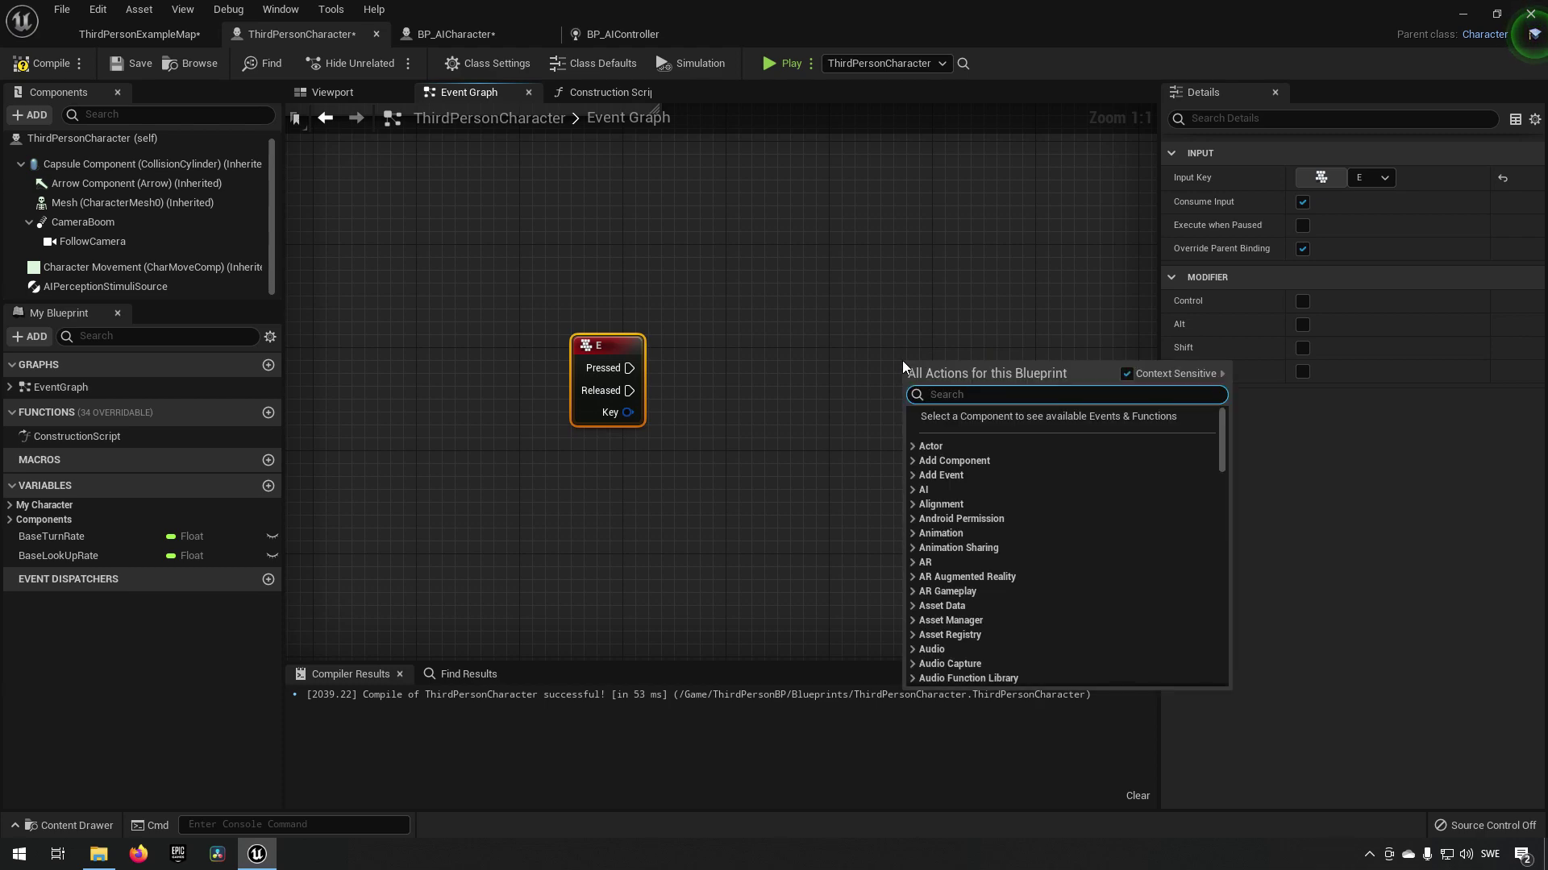
text(report n)
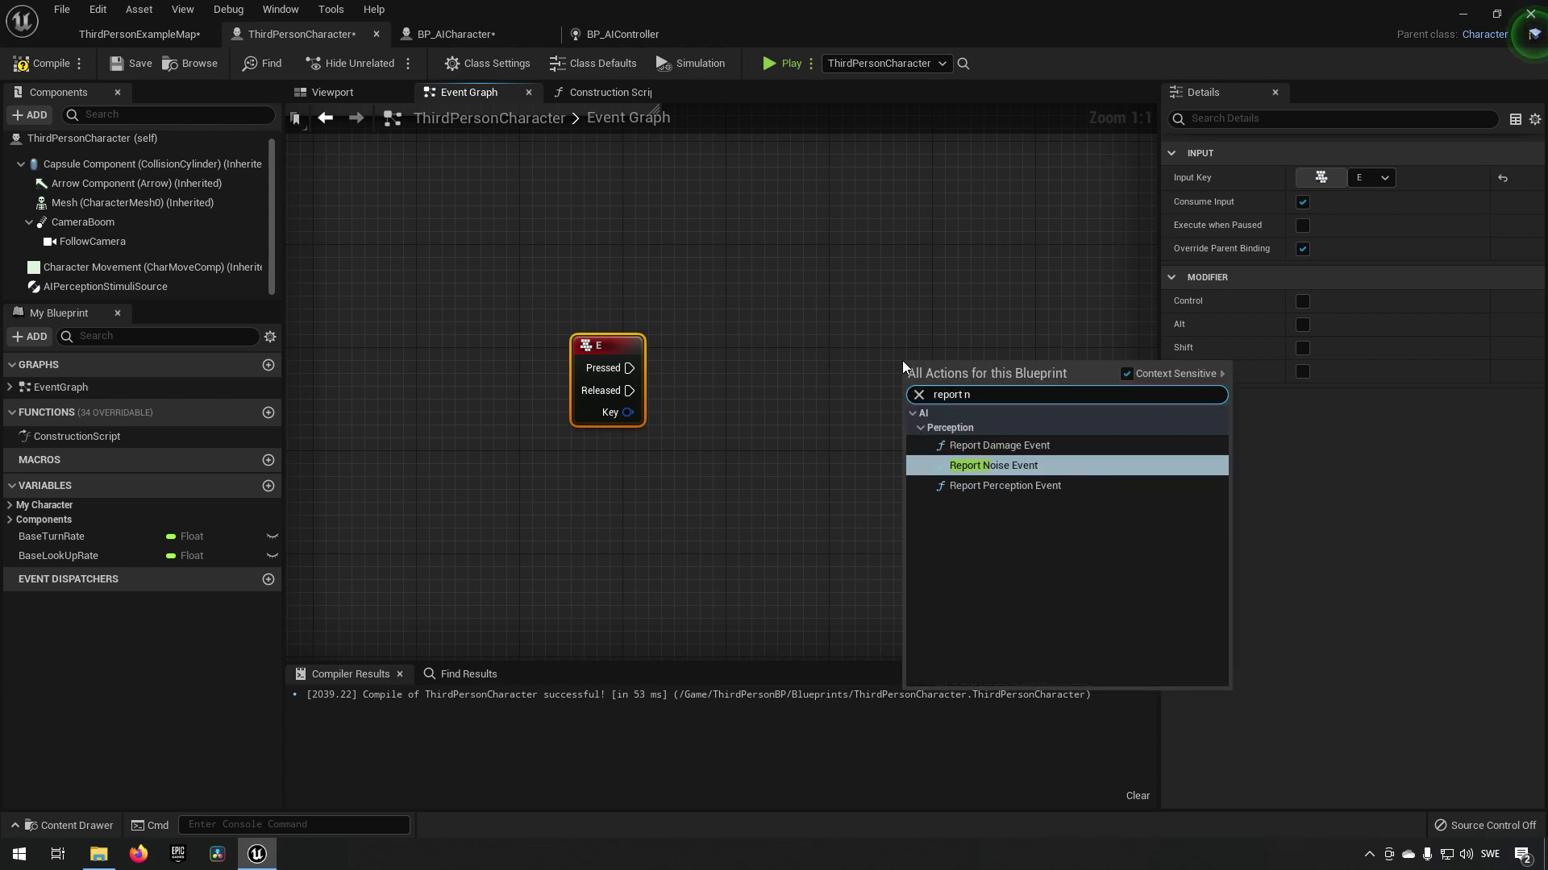
key(Return)
drag(632, 370, 966, 351)
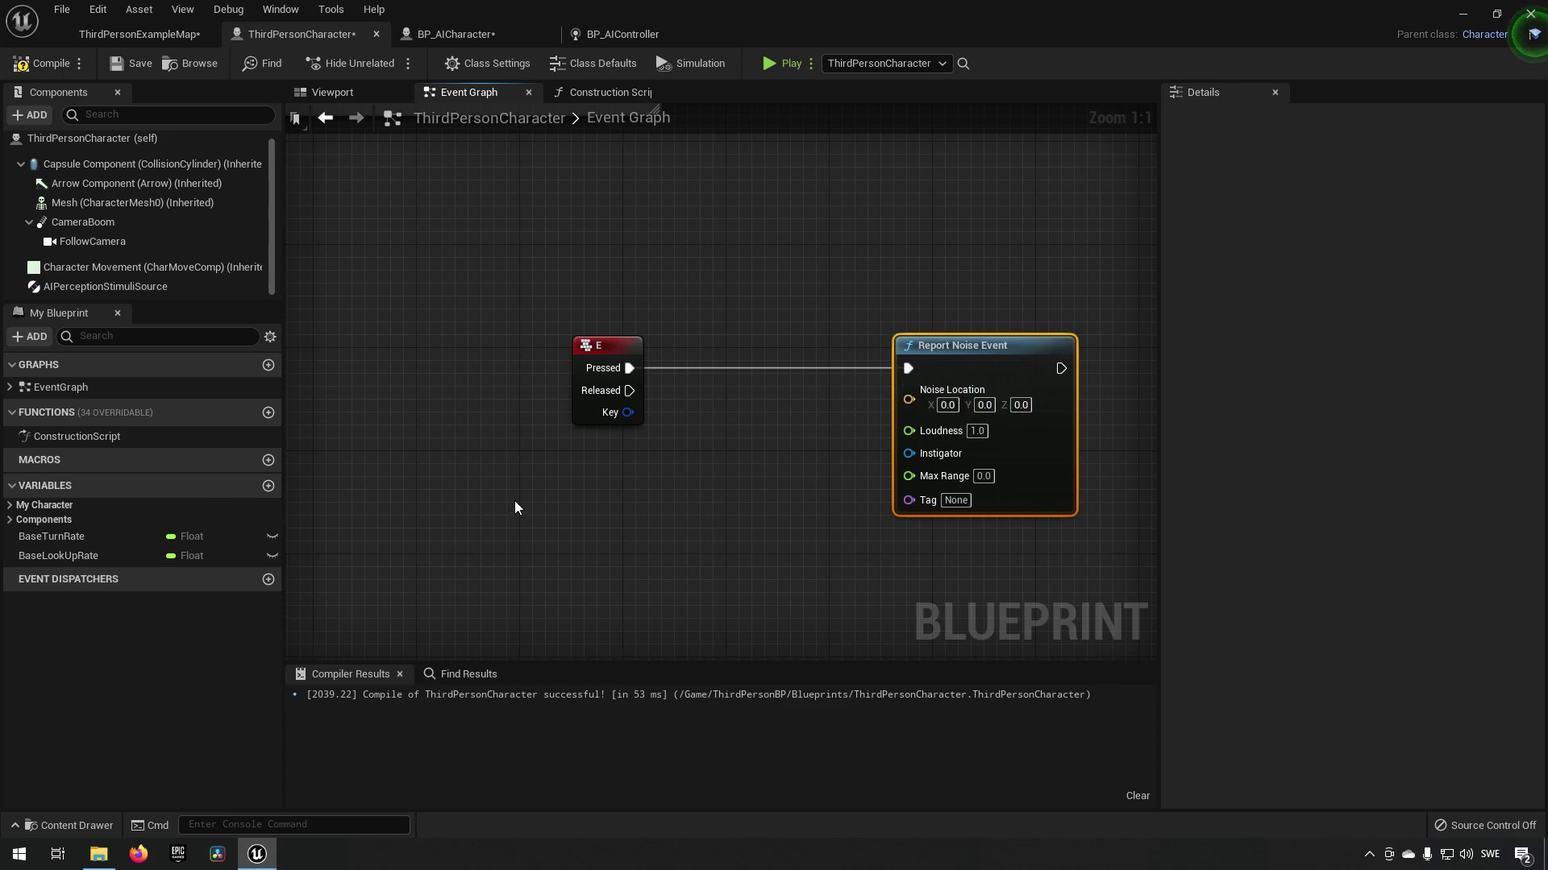
- Add a GetActorLocation node, connect its Return Value to Noise Location, and place it just below the E event
right_click(489, 496)
text(get ac)
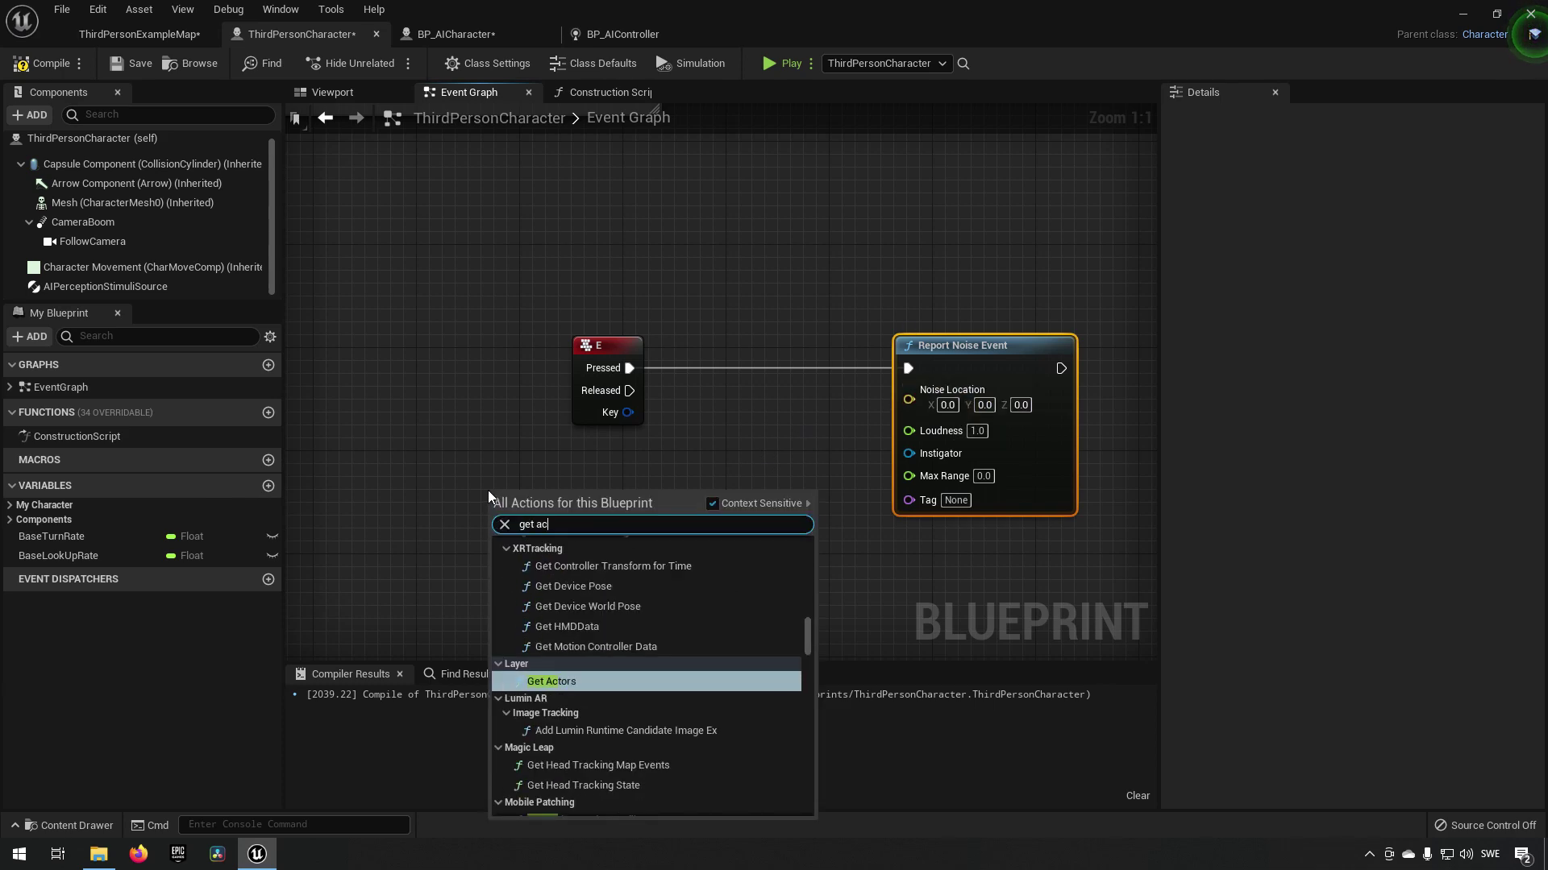
text(tor locat)
key(Return)
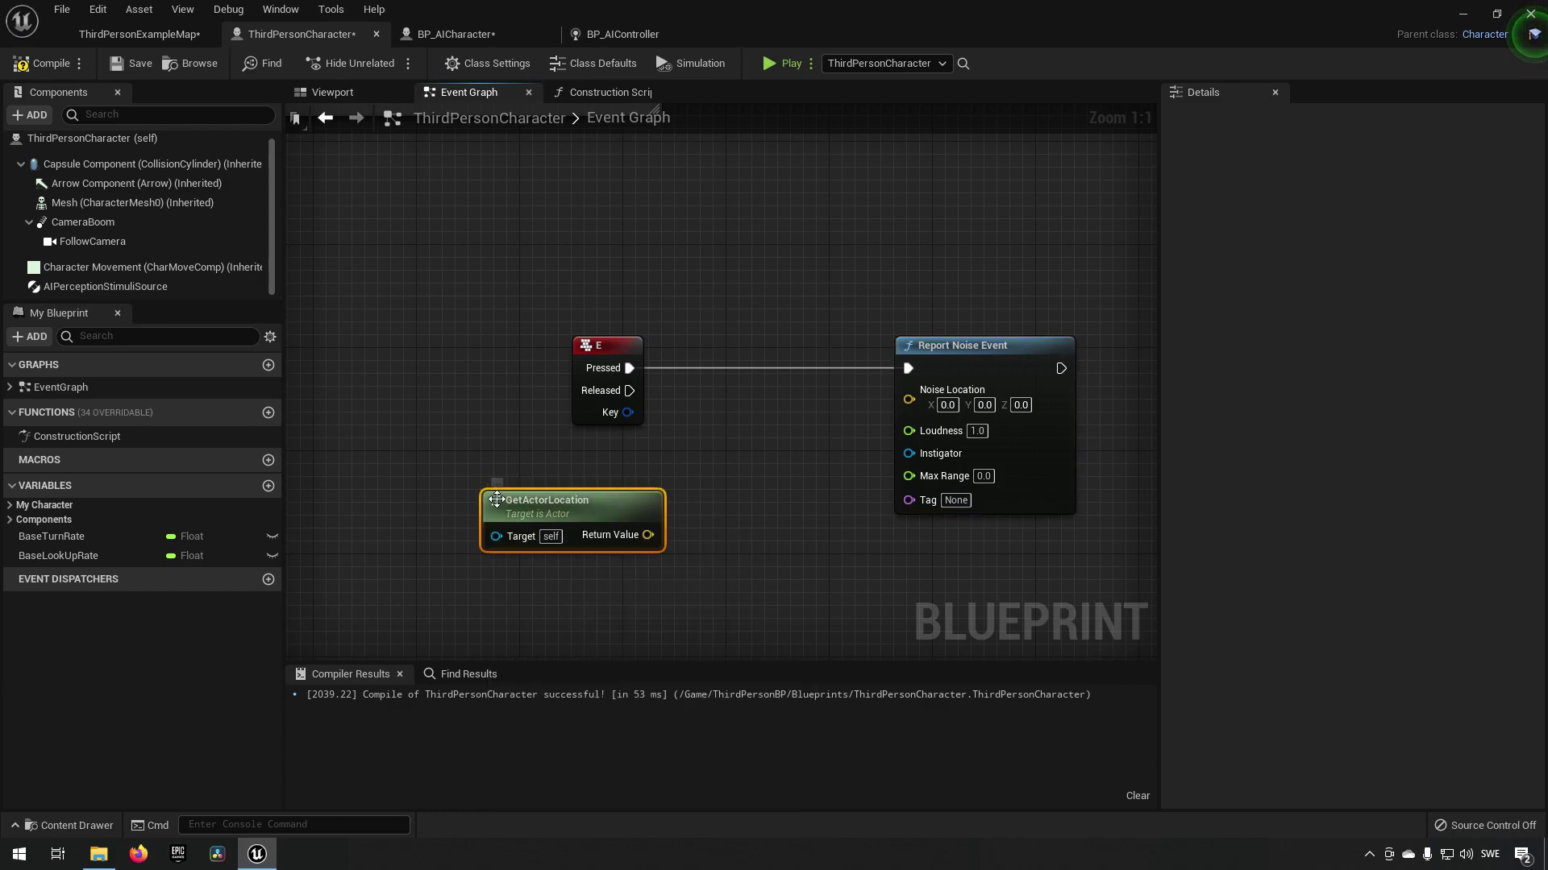
drag(648, 534, 927, 400)
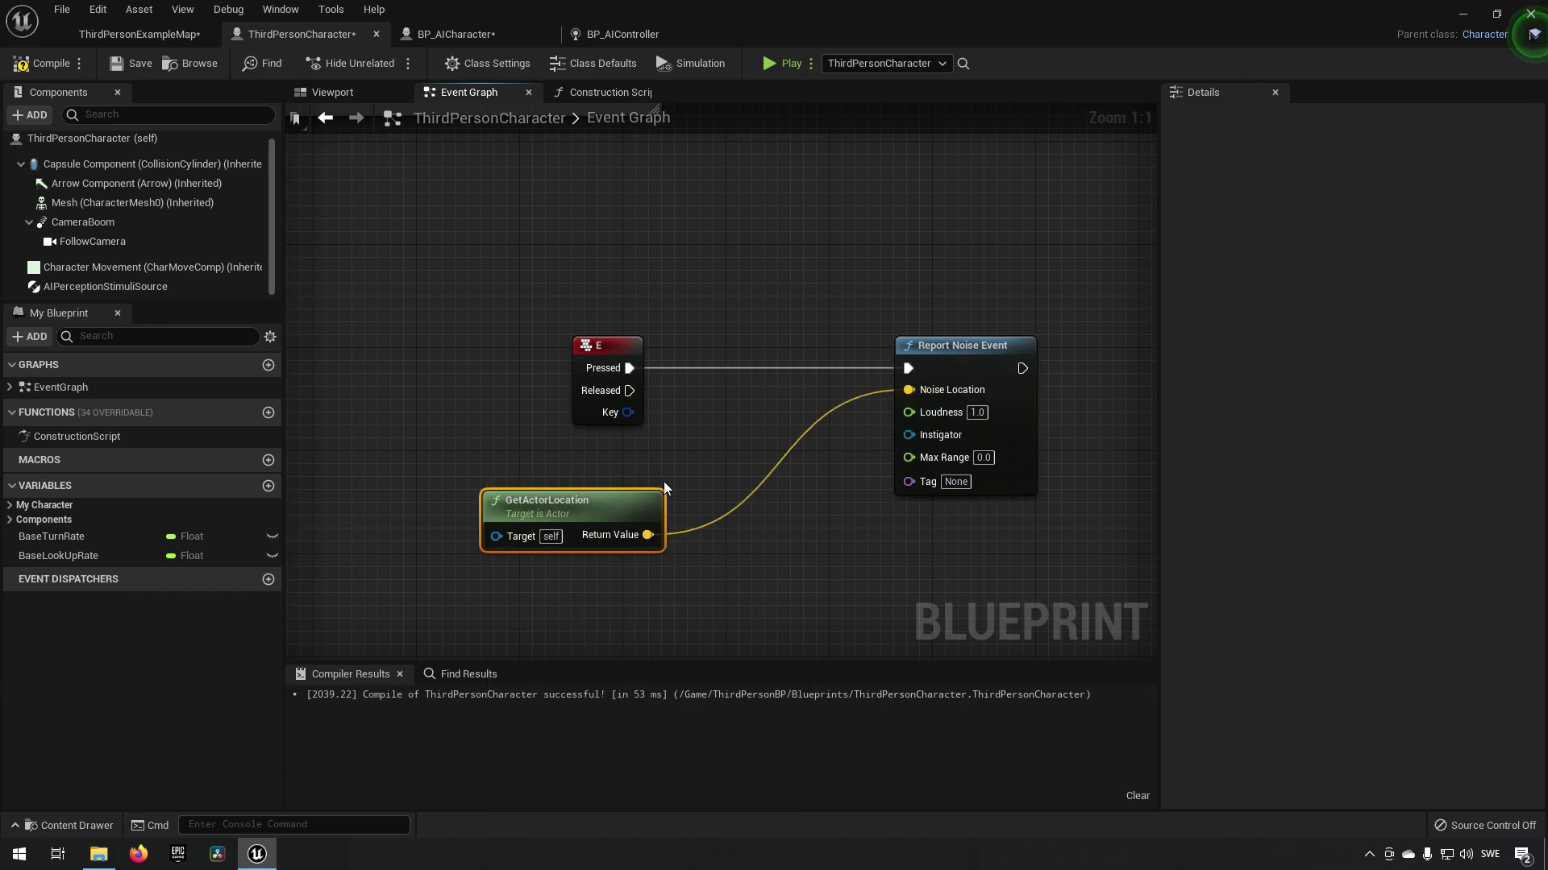
drag(568, 498, 543, 433)
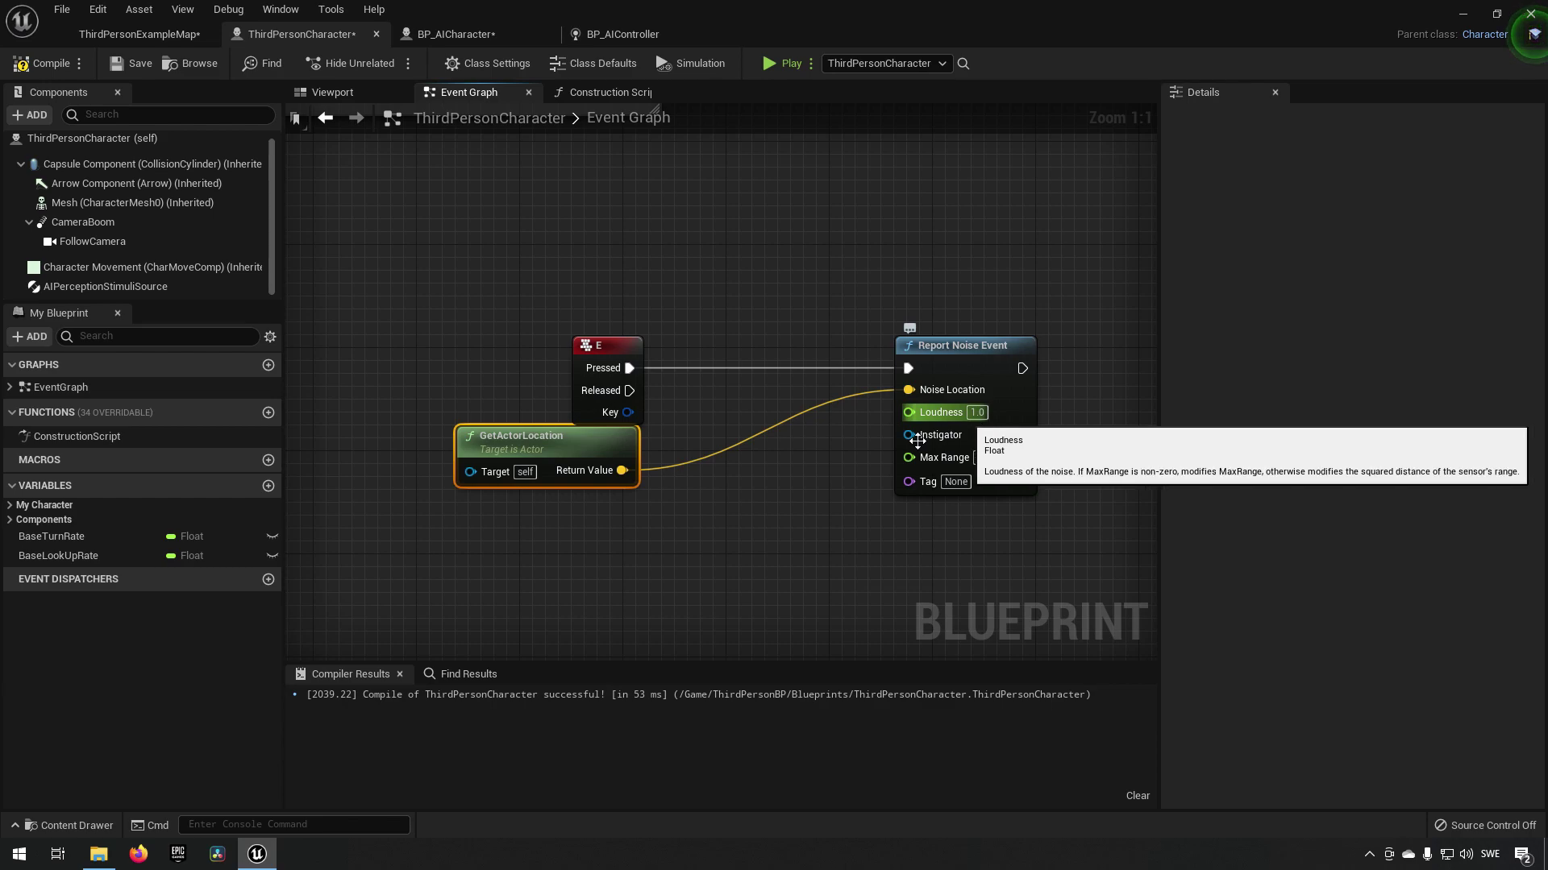
- Connect a self reference to Report Noise Event's Instigator and compile ThirdPersonCharacter
drag(919, 436, 626, 515)
text(self)
key(Return)
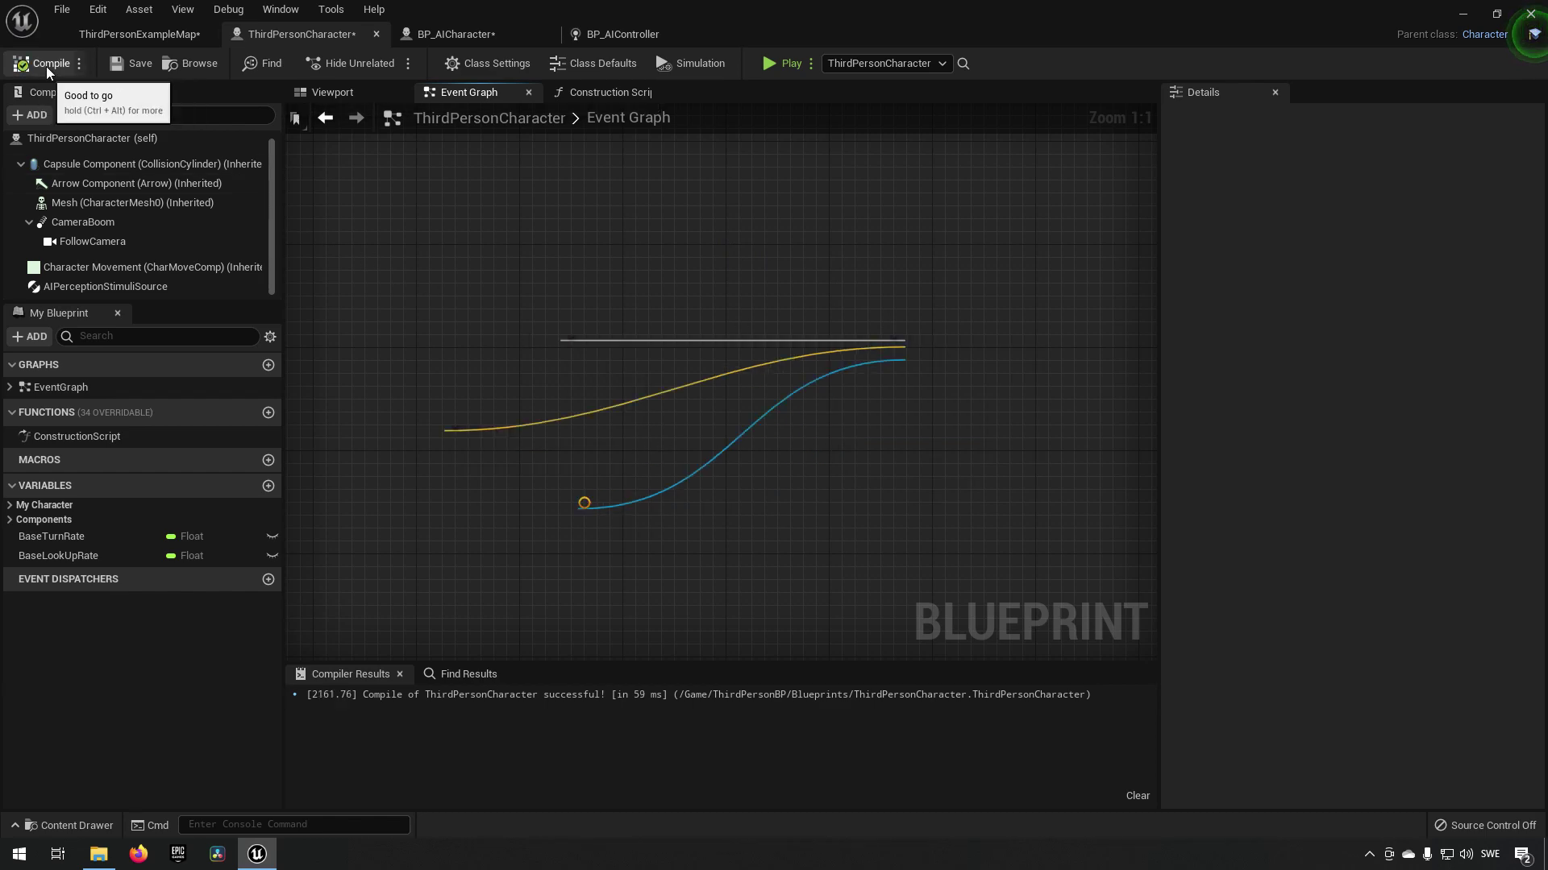
- Examine the sight and hearing sense settings, including their debug colors, in BP_AICharacter's AIPerception
click(475, 36)
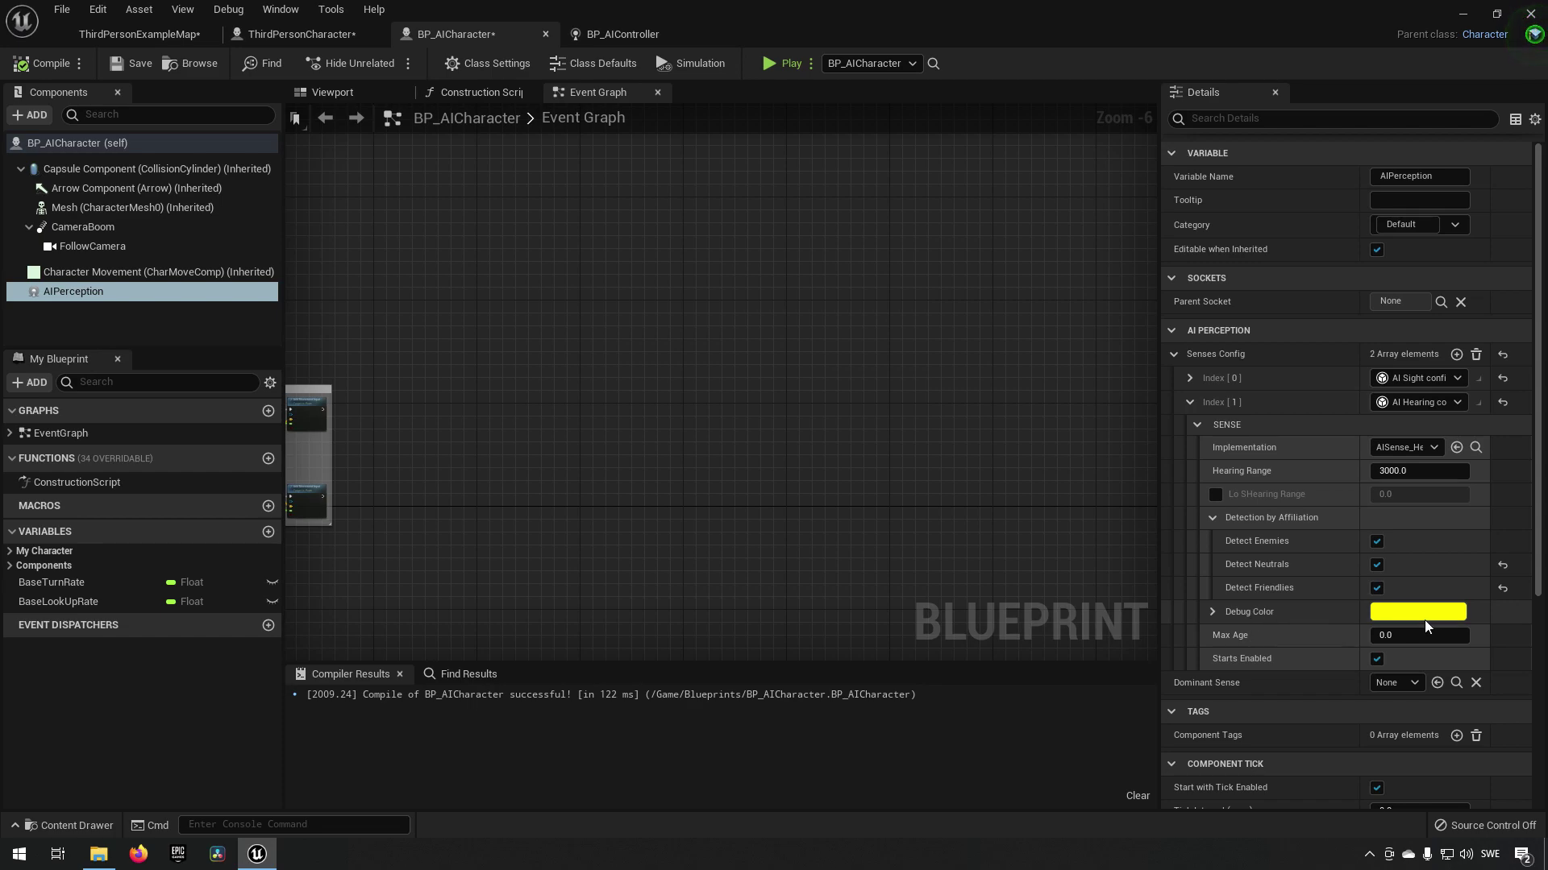
click(1190, 378)
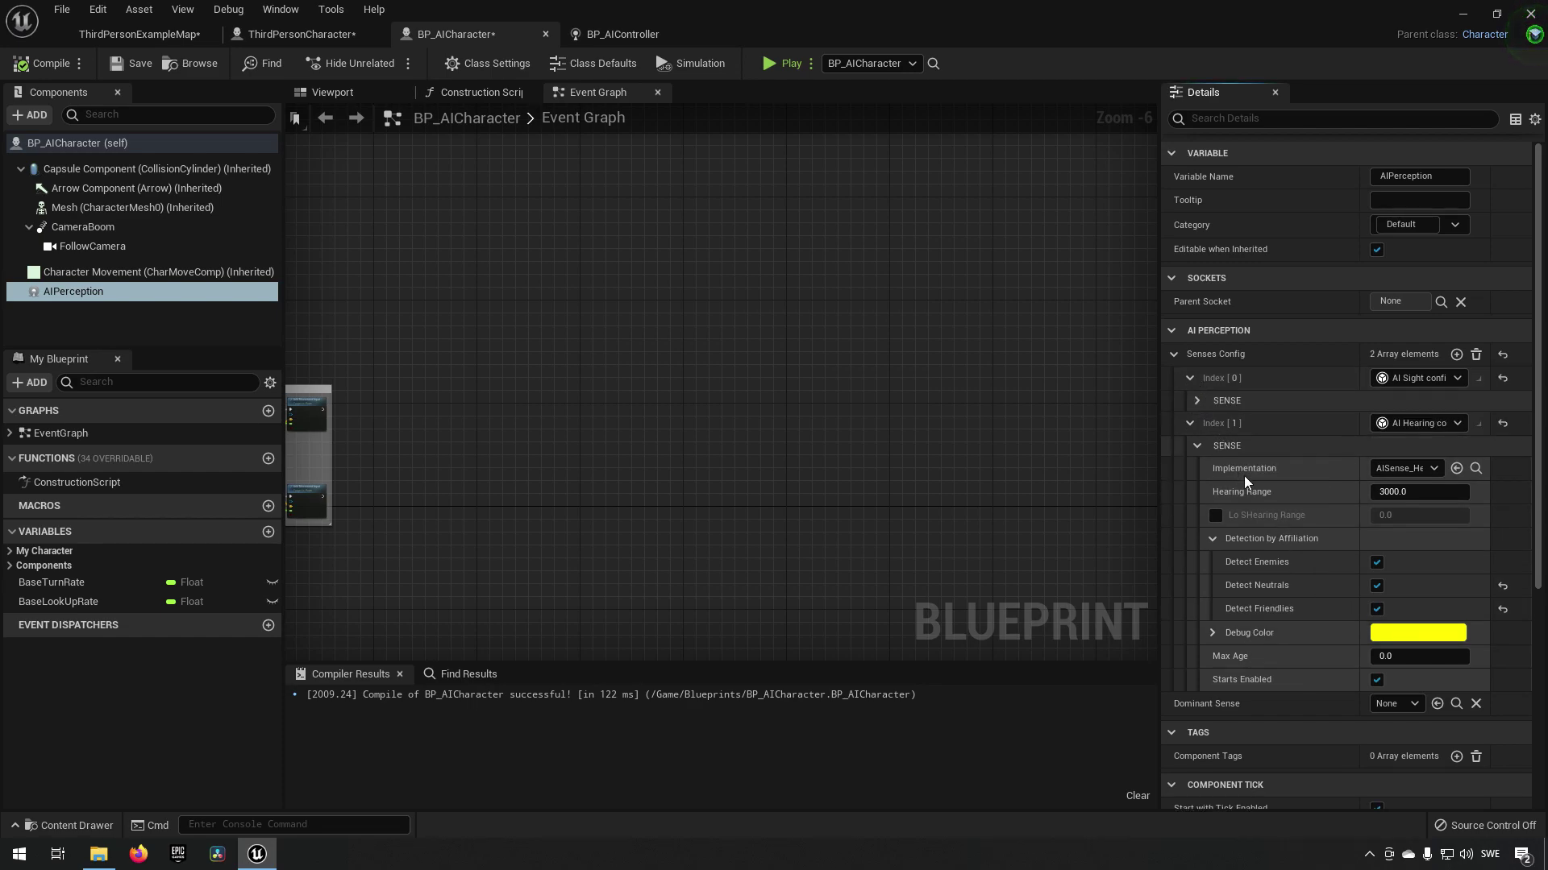
click(1197, 400)
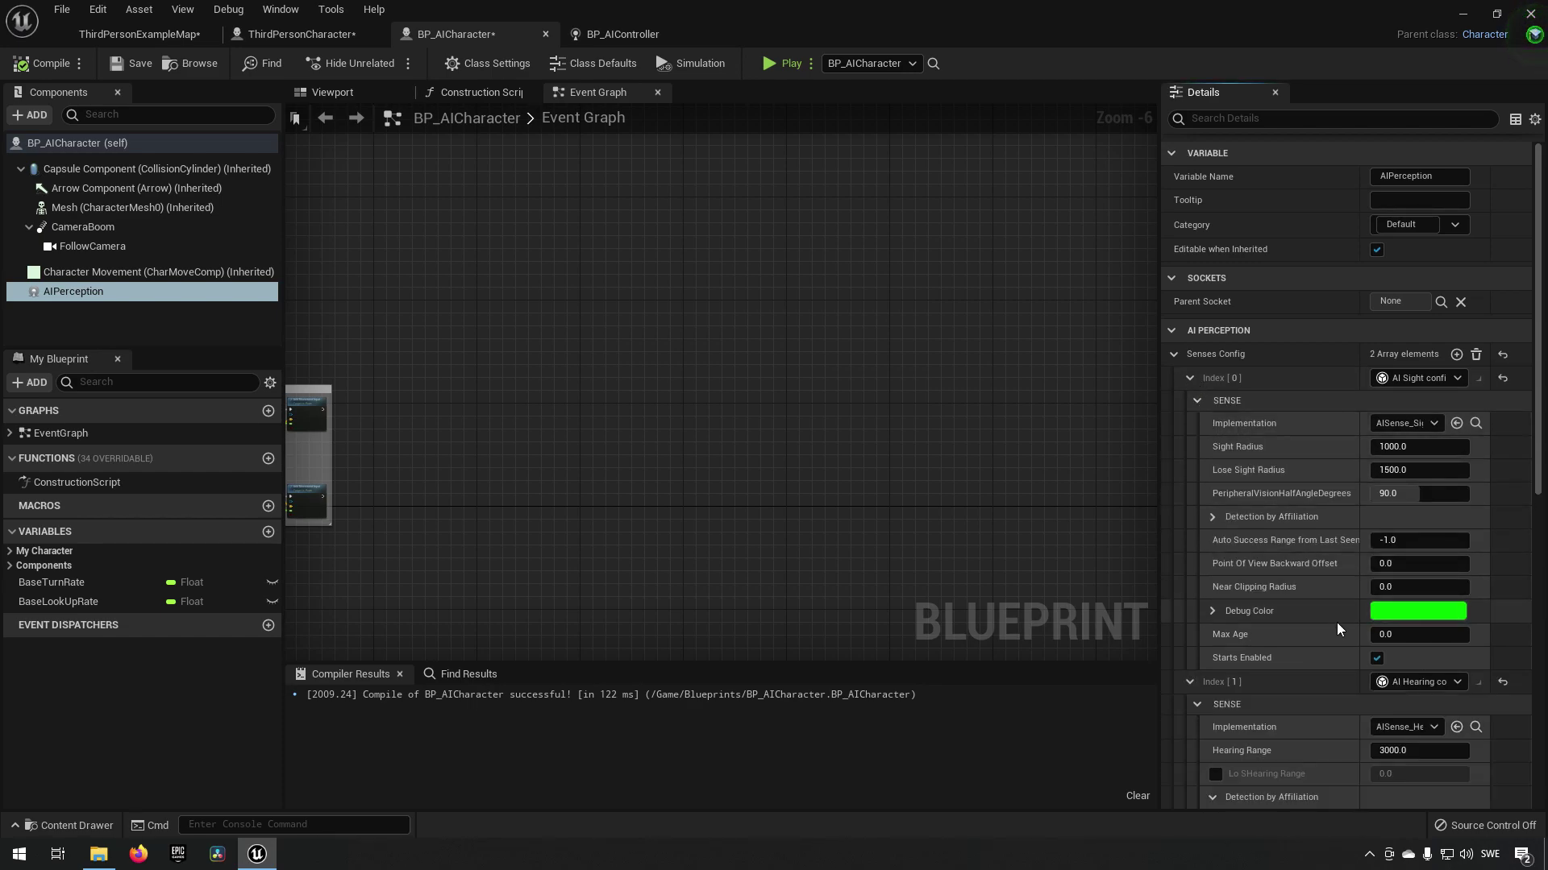
- Play ThirdPersonExampleMap and turn on the gameplay debugger with the Perception category for BP_AICharacter
click(153, 34)
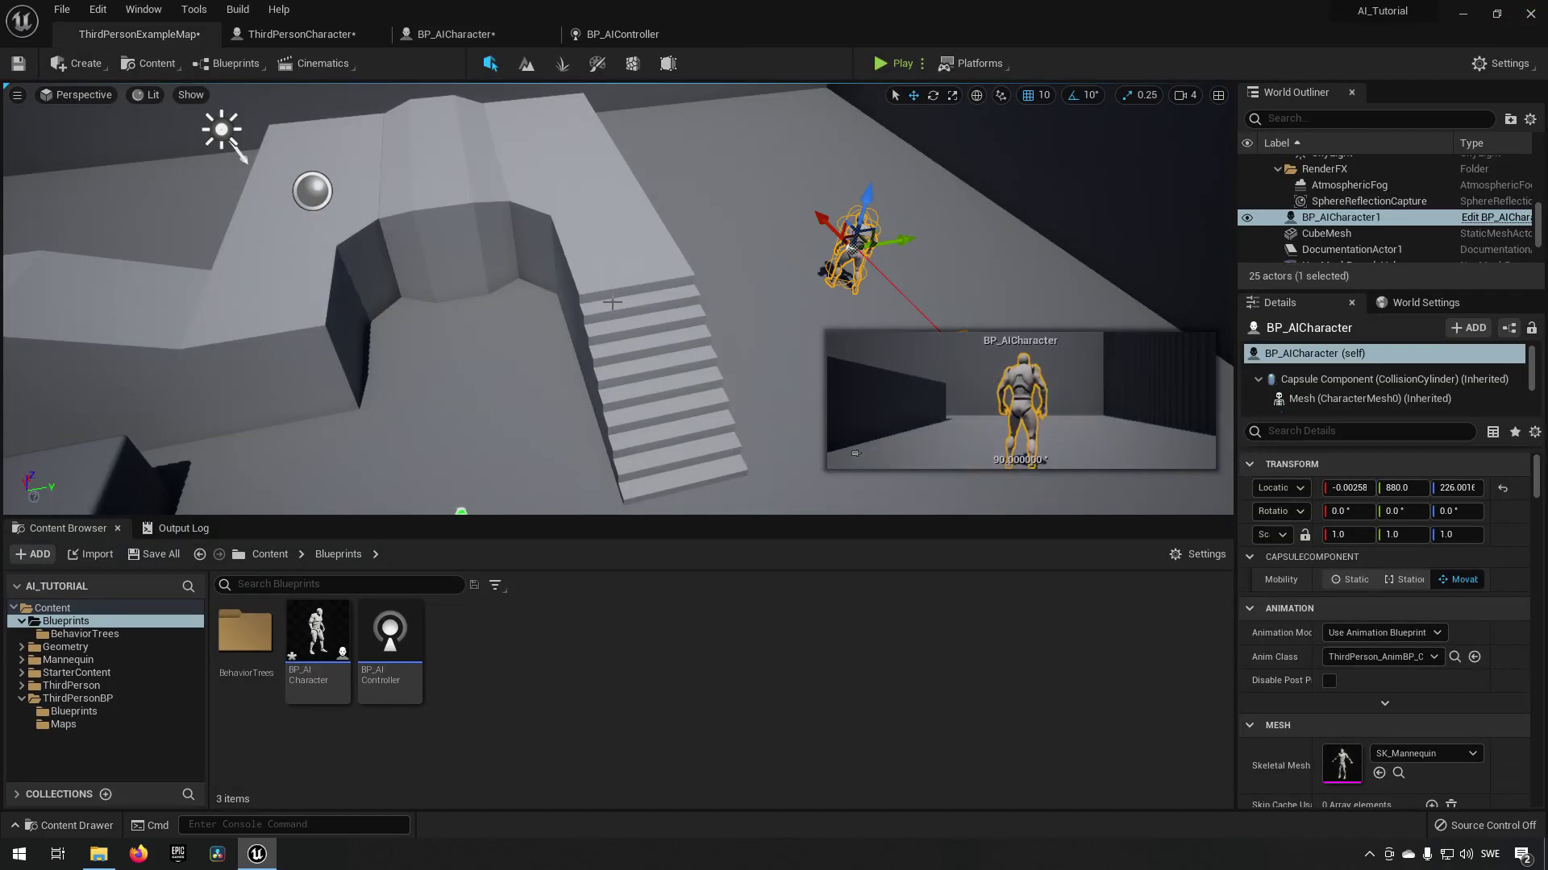
click(879, 66)
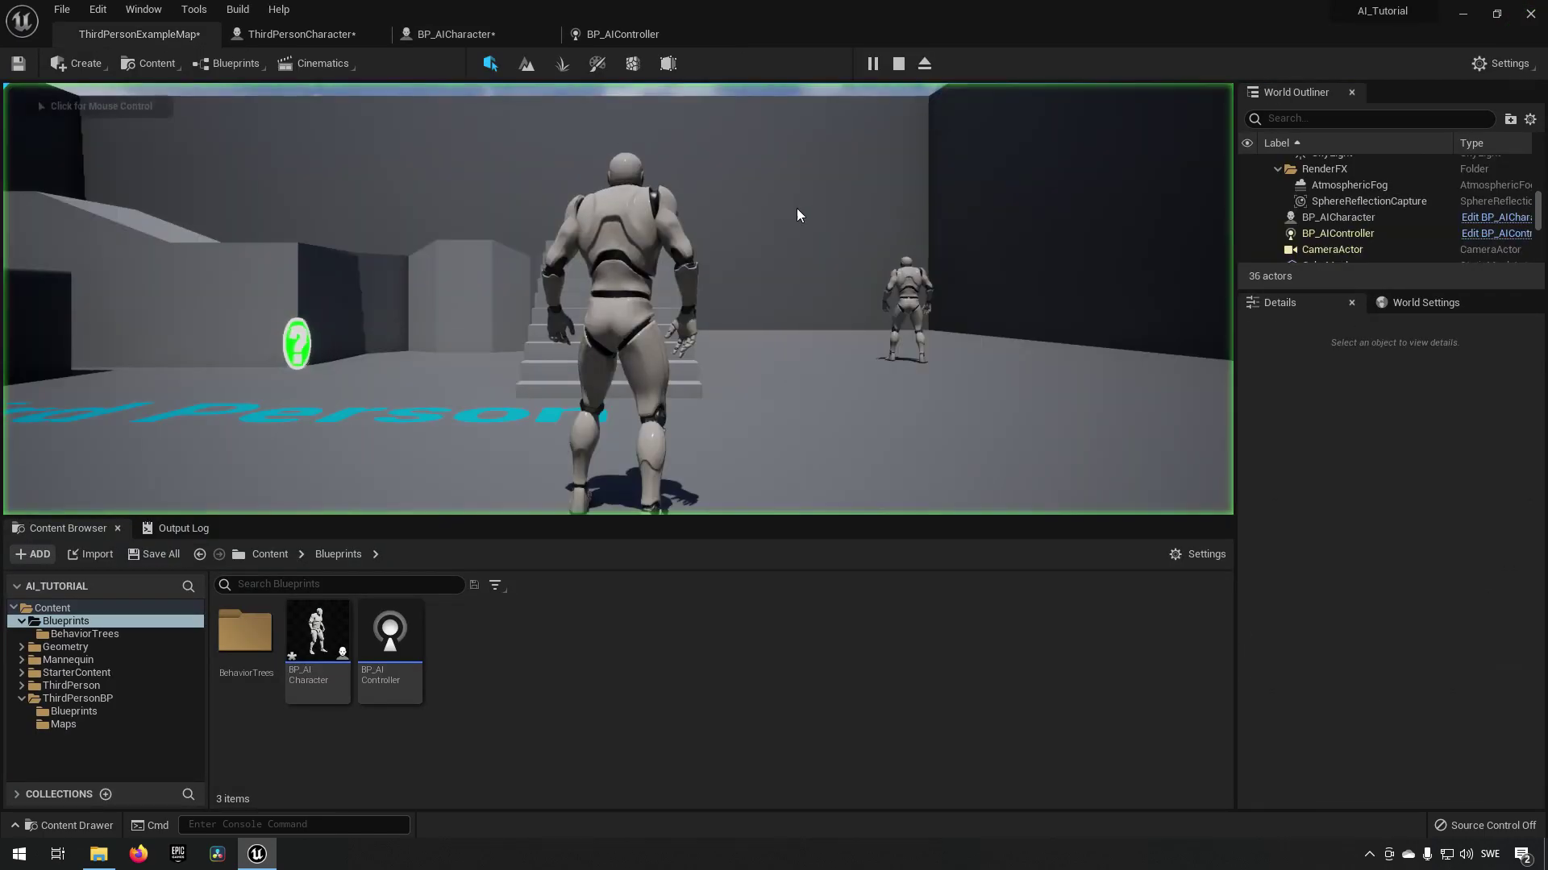
key(apostrophe)
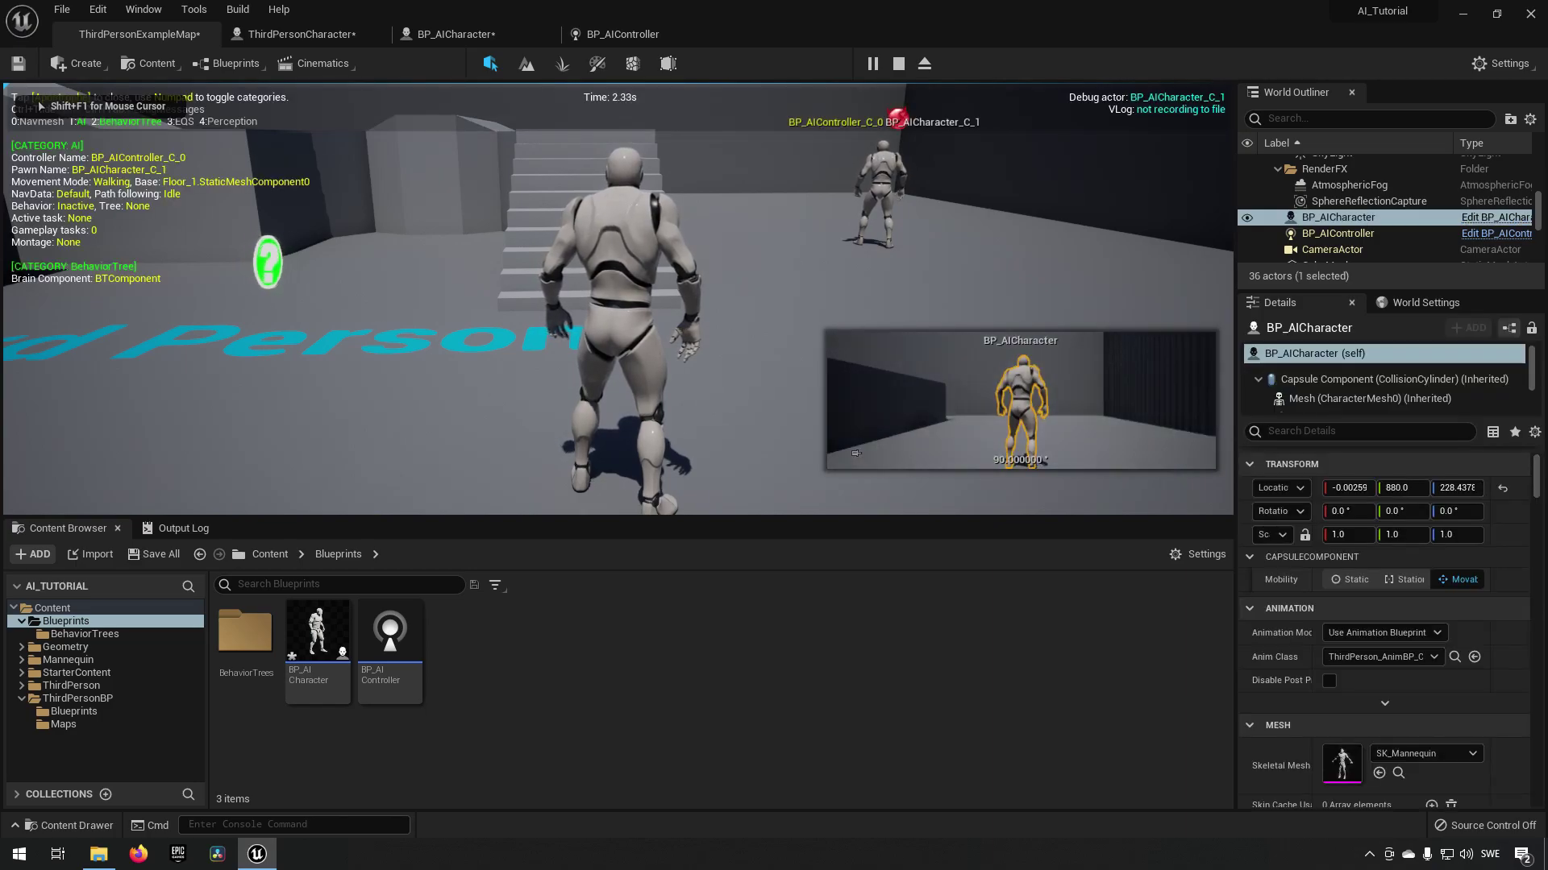
key(KP_4)
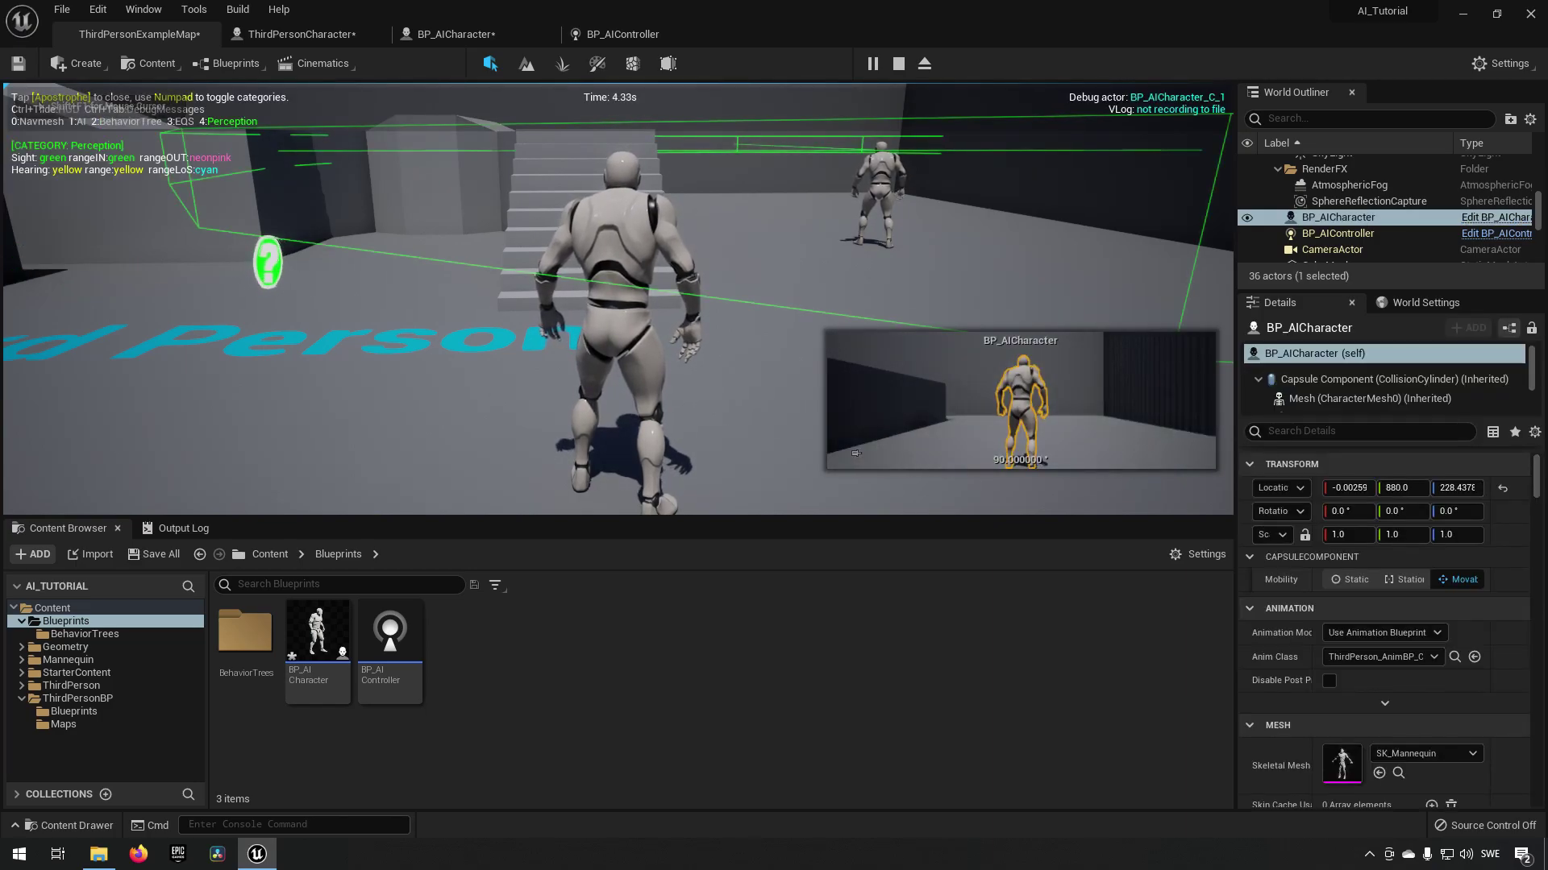
- Run the player character around behind BP_AICharacter while triggering noise events to examine its hearing perception
key(w)
key(f)
key(d)
key(f)
key(d)
key(f)
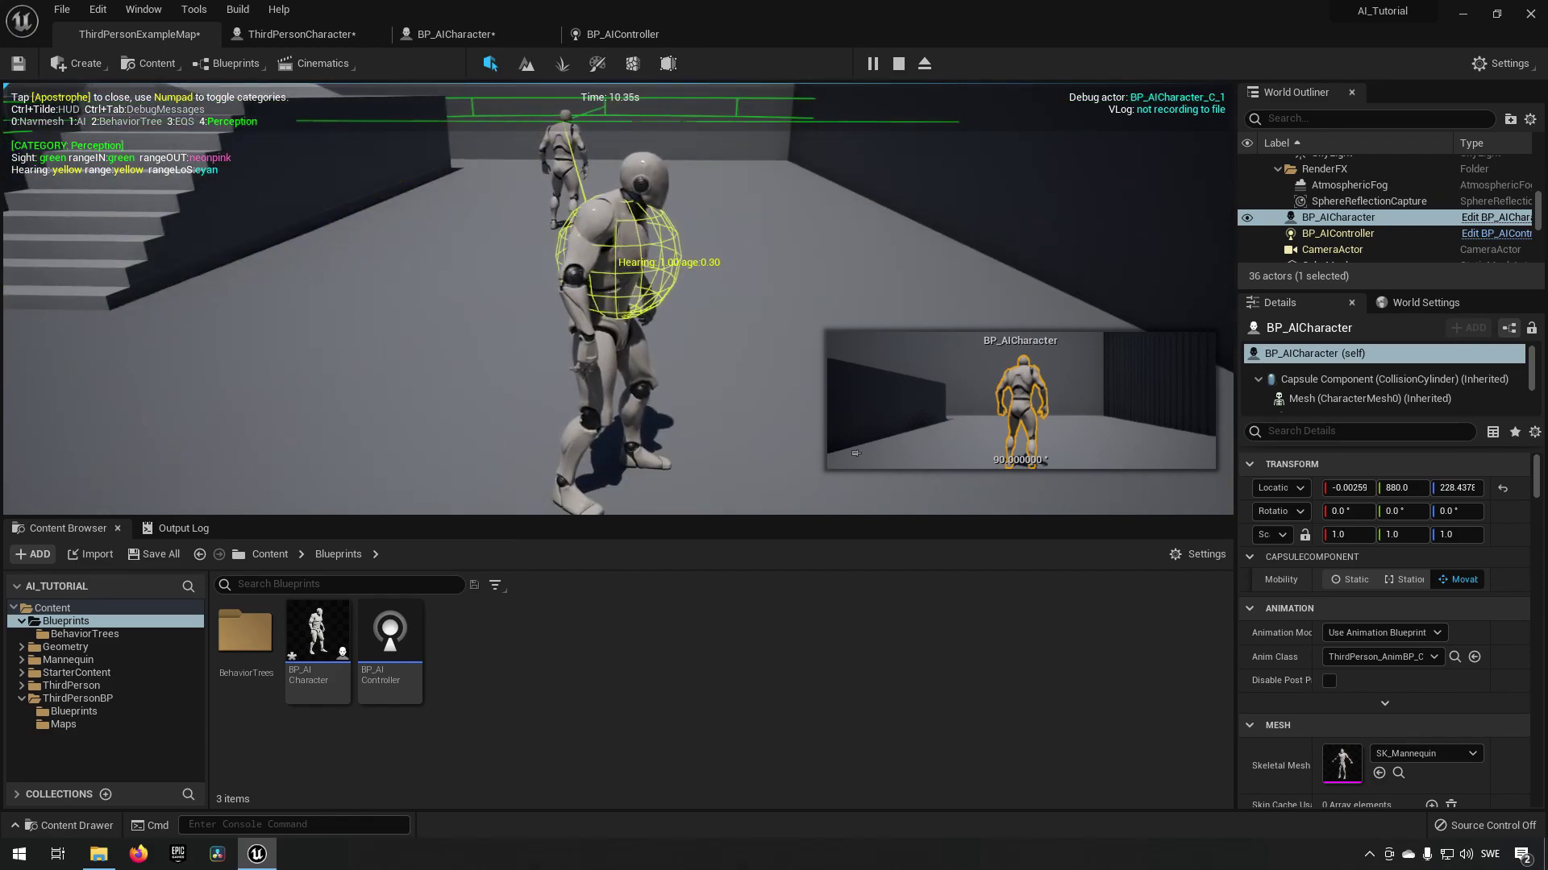
key(a)
key(f)
key(a)
key(f)
key(w)
key(d)
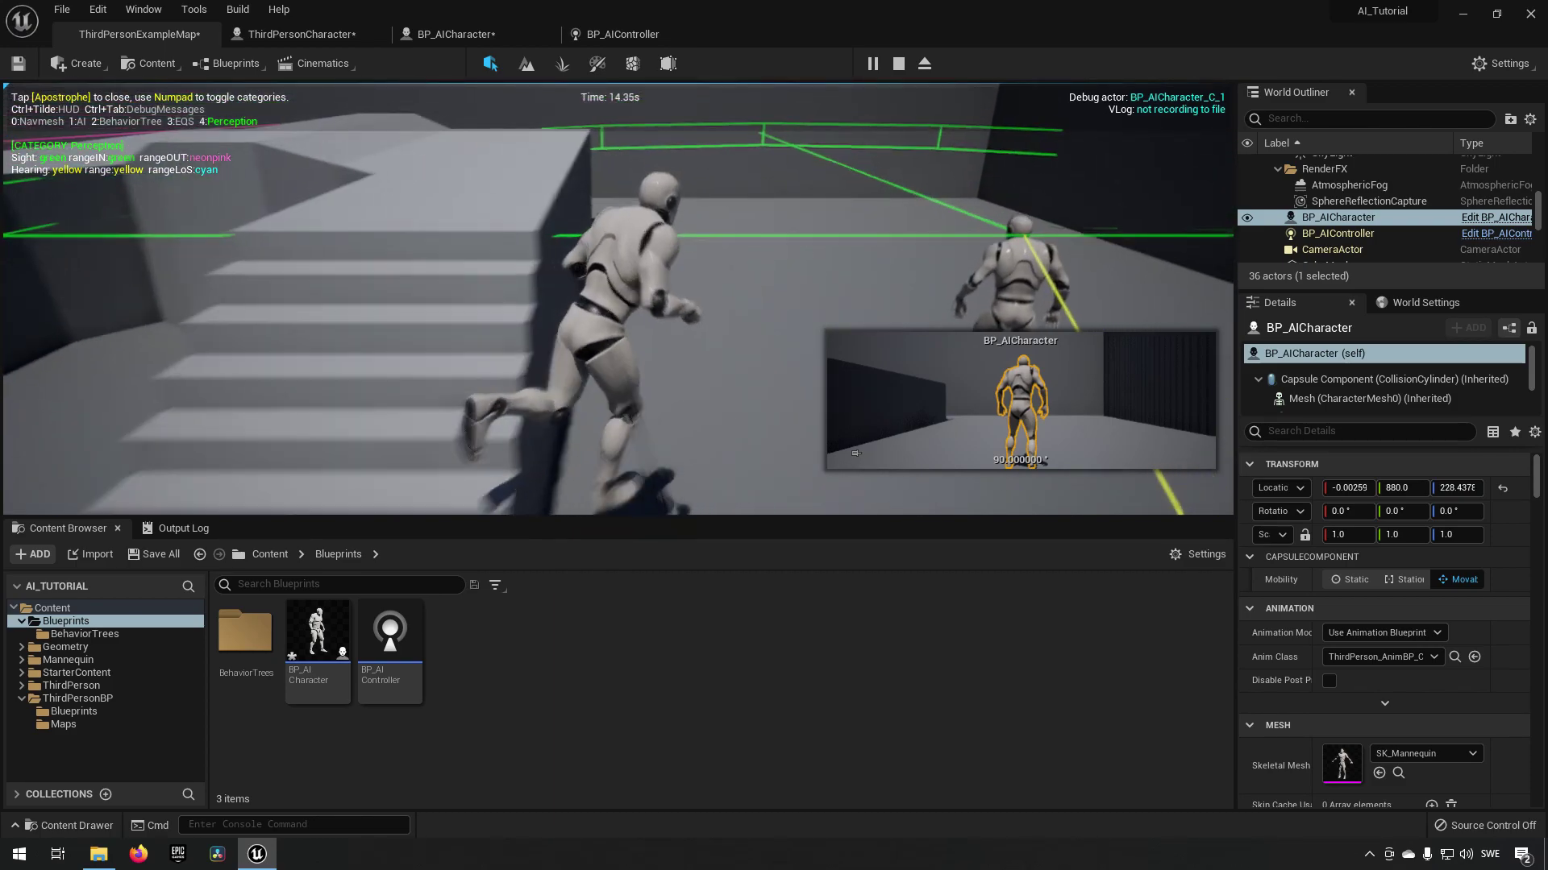
- Run the player through BP_AICharacter's sight area while triggering noises, compare the sight and hearing stimuli, and stop playing
key(a)
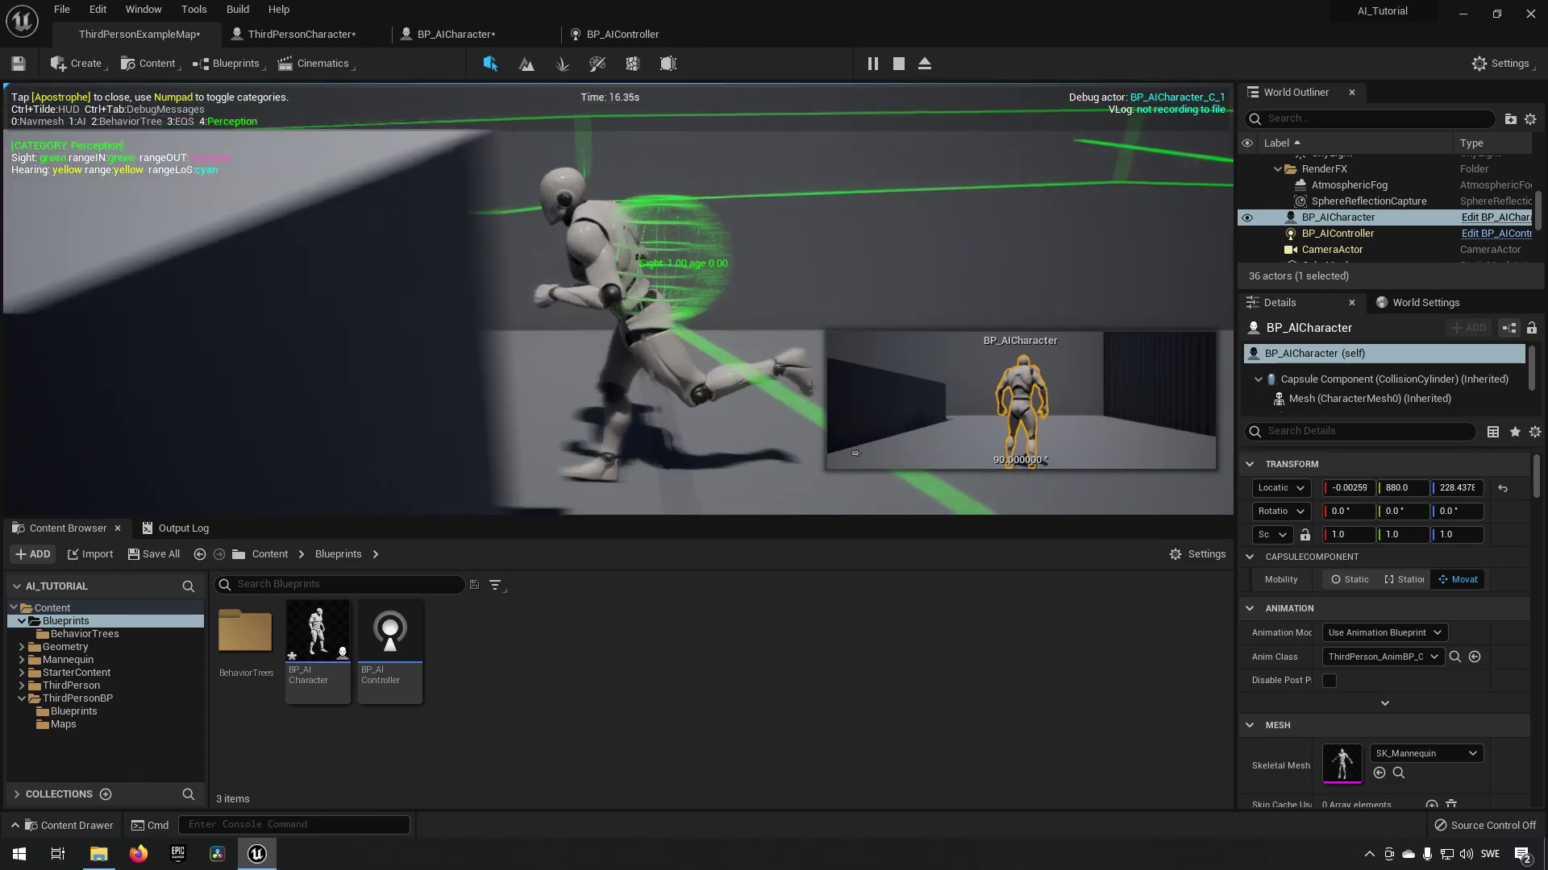
key(f)
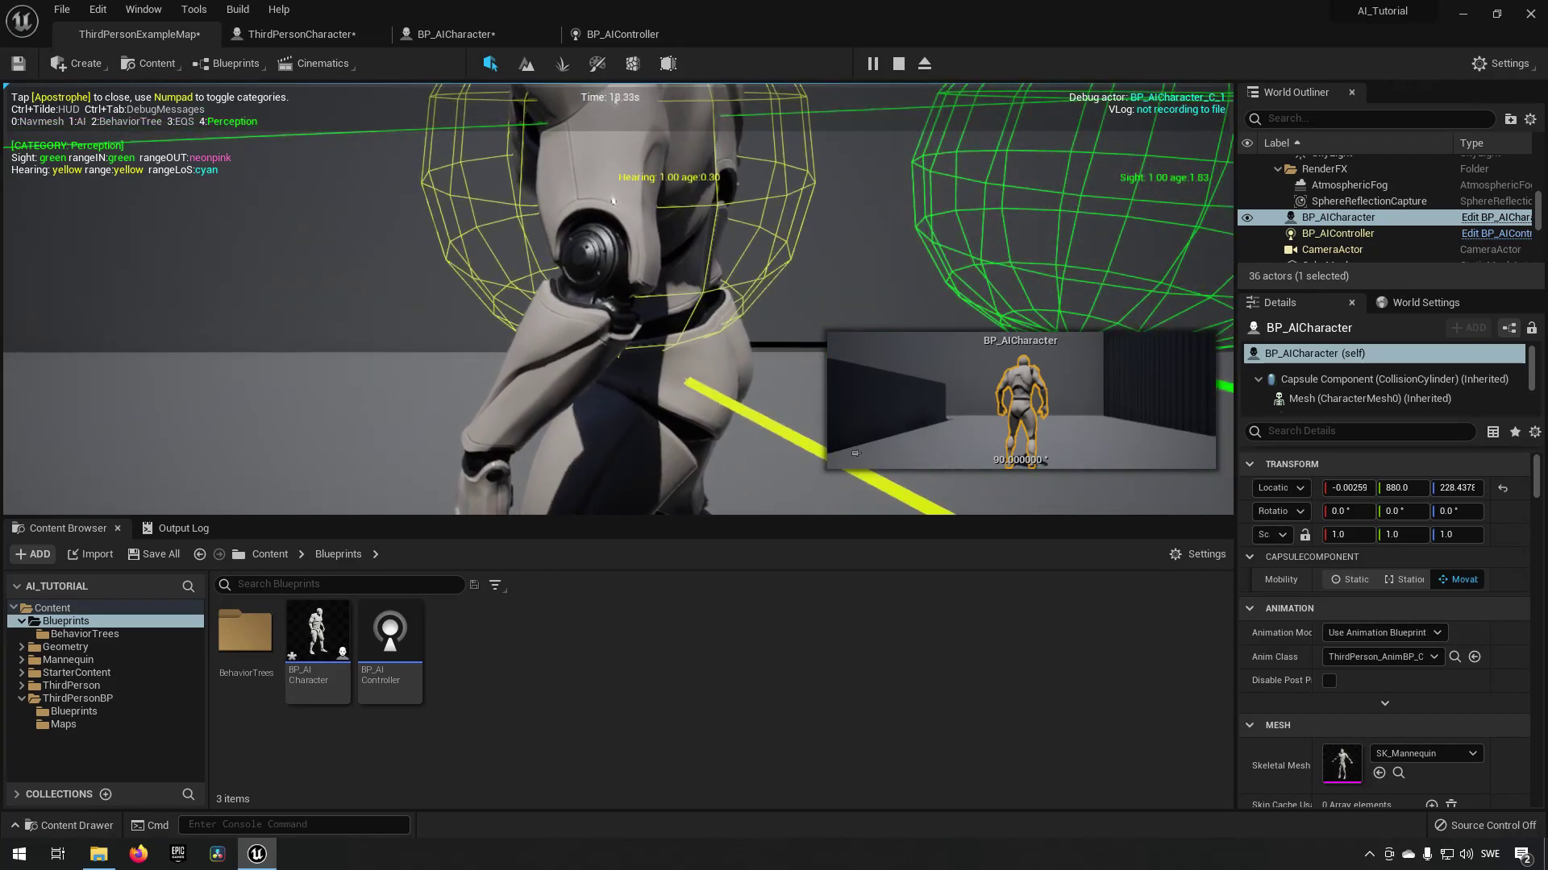
key(f)
key(f)
key(a)
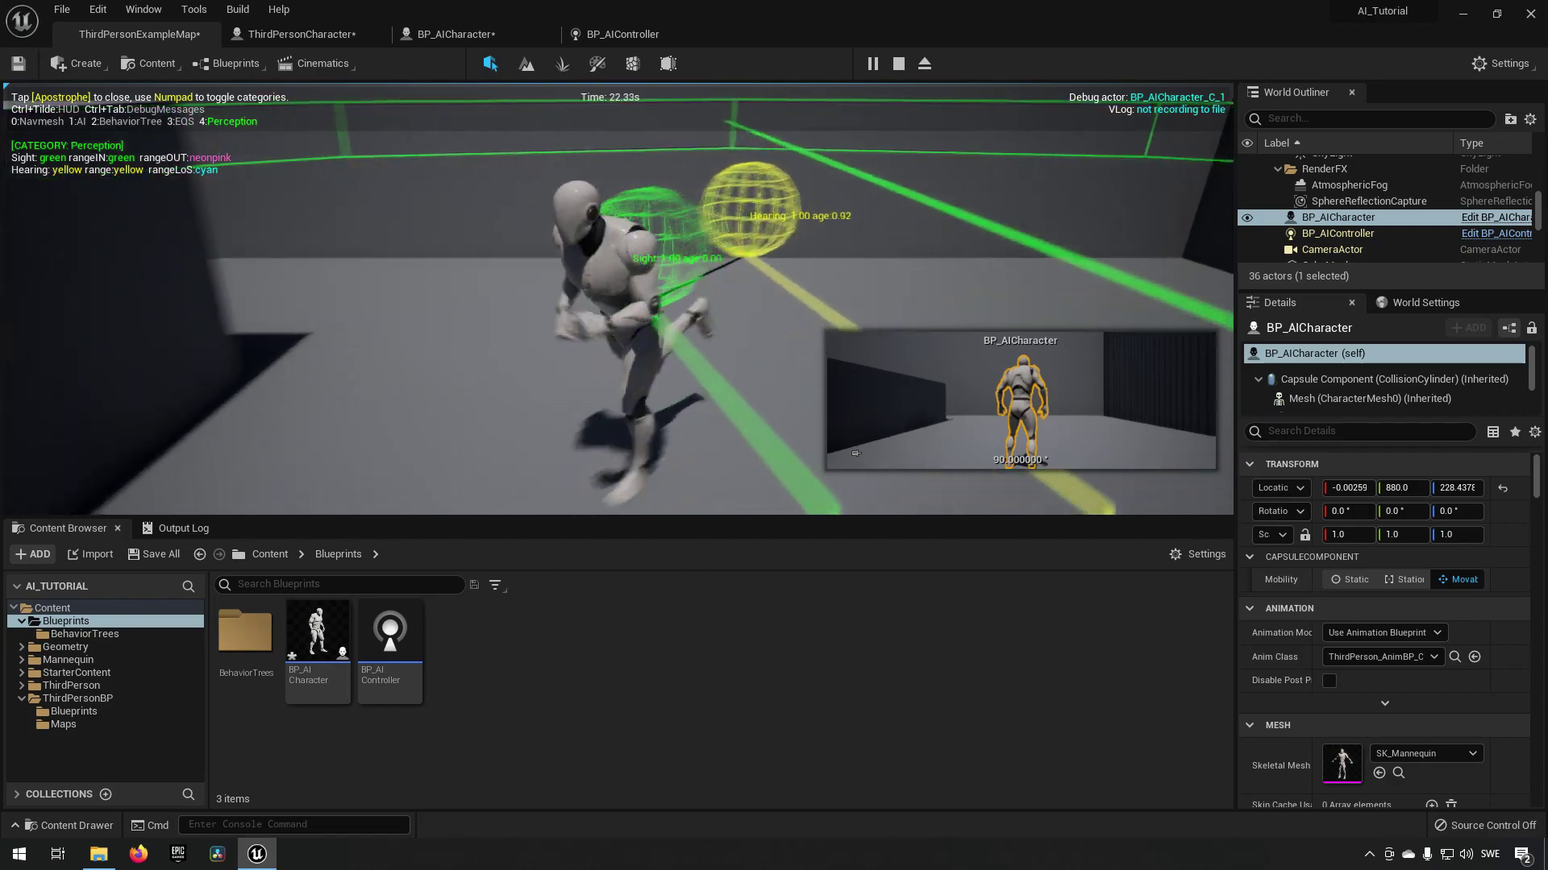
key(f)
key(s)
key(a)
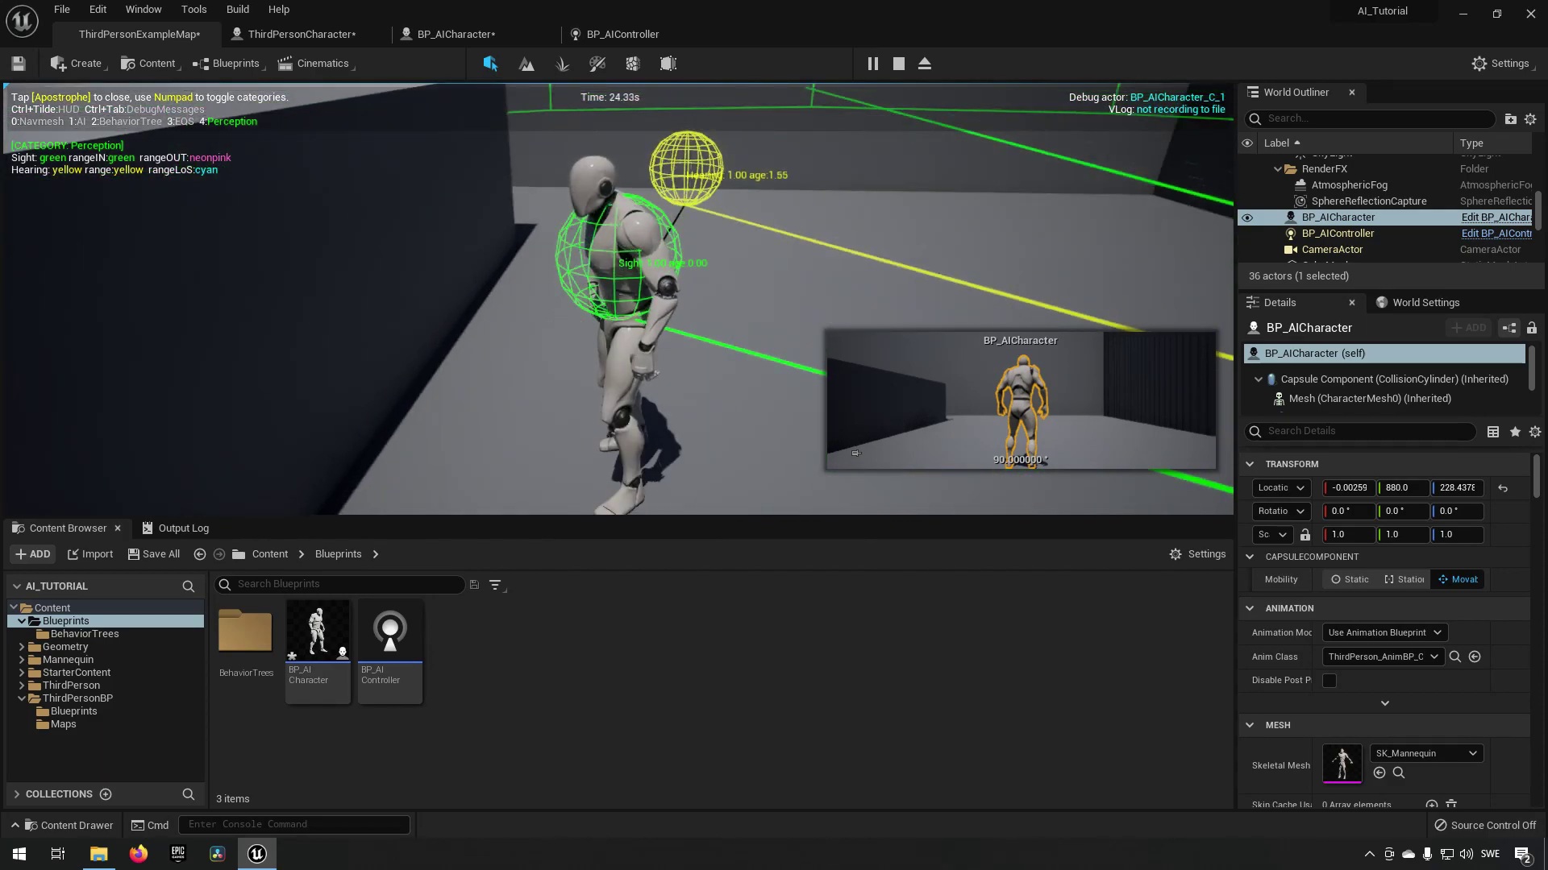
key(s)
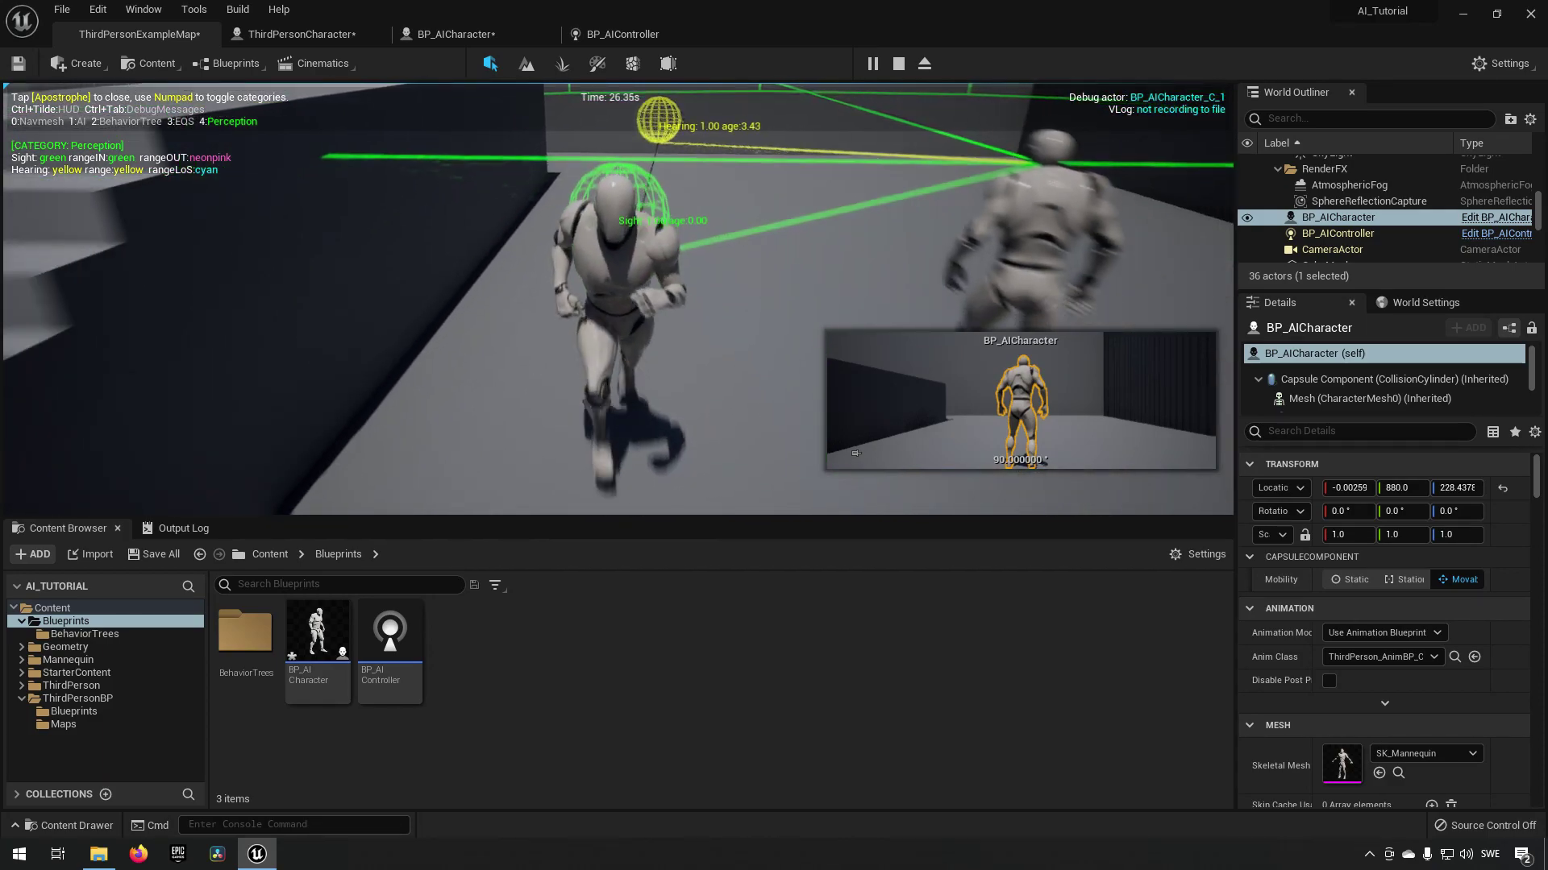
key(Escape)
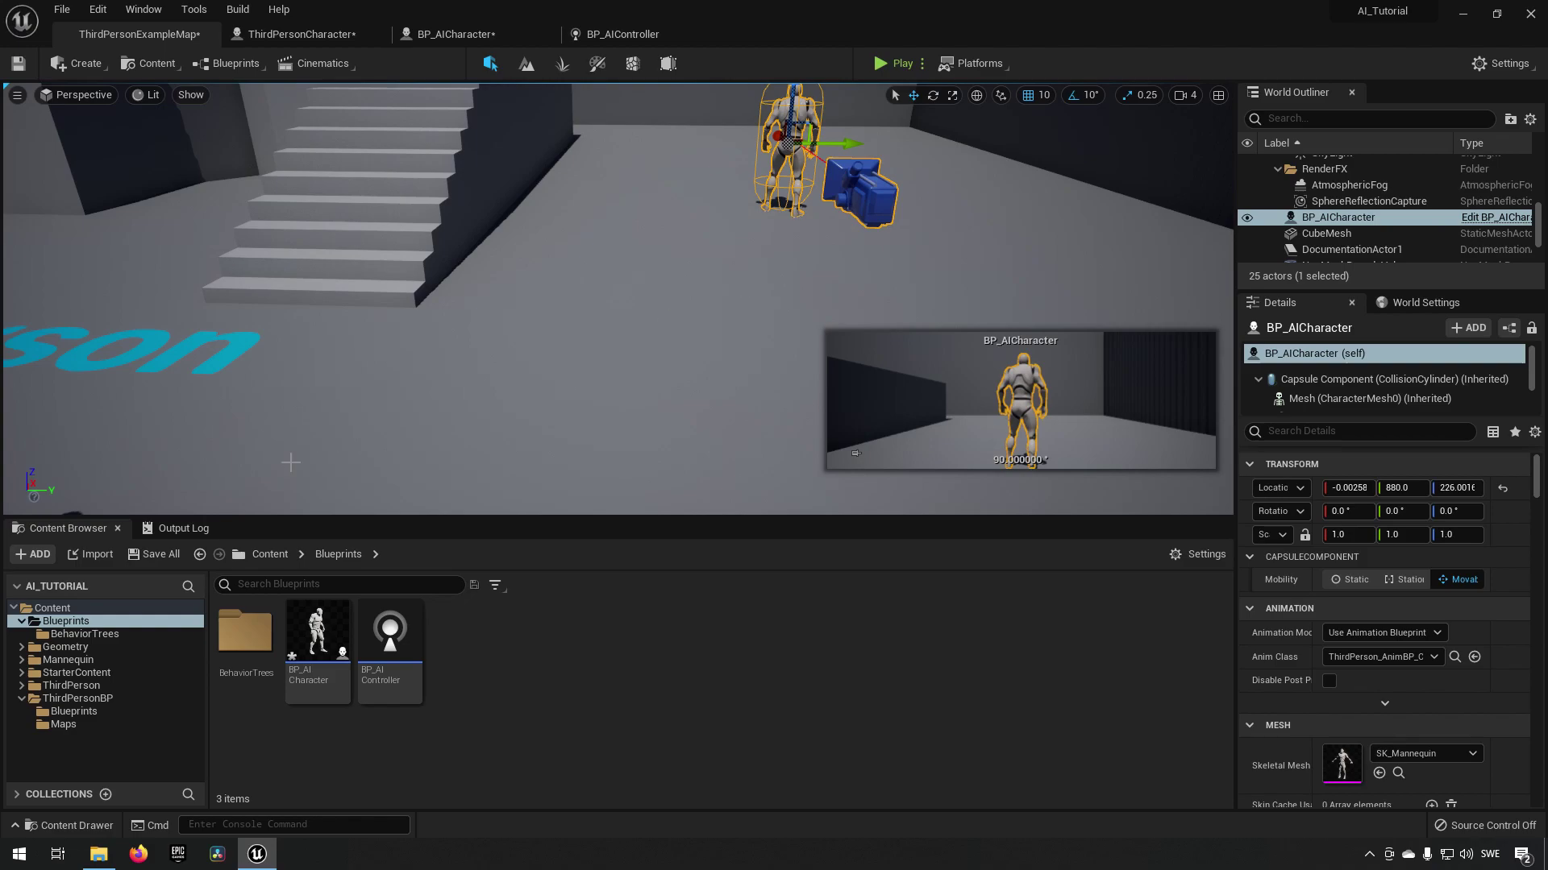
- Save BP_AICharacter and create an Actor Blueprint class named BP_DistractionDevice in the Blueprints folder
click(317, 637)
click(534, 651)
right_click(534, 651)
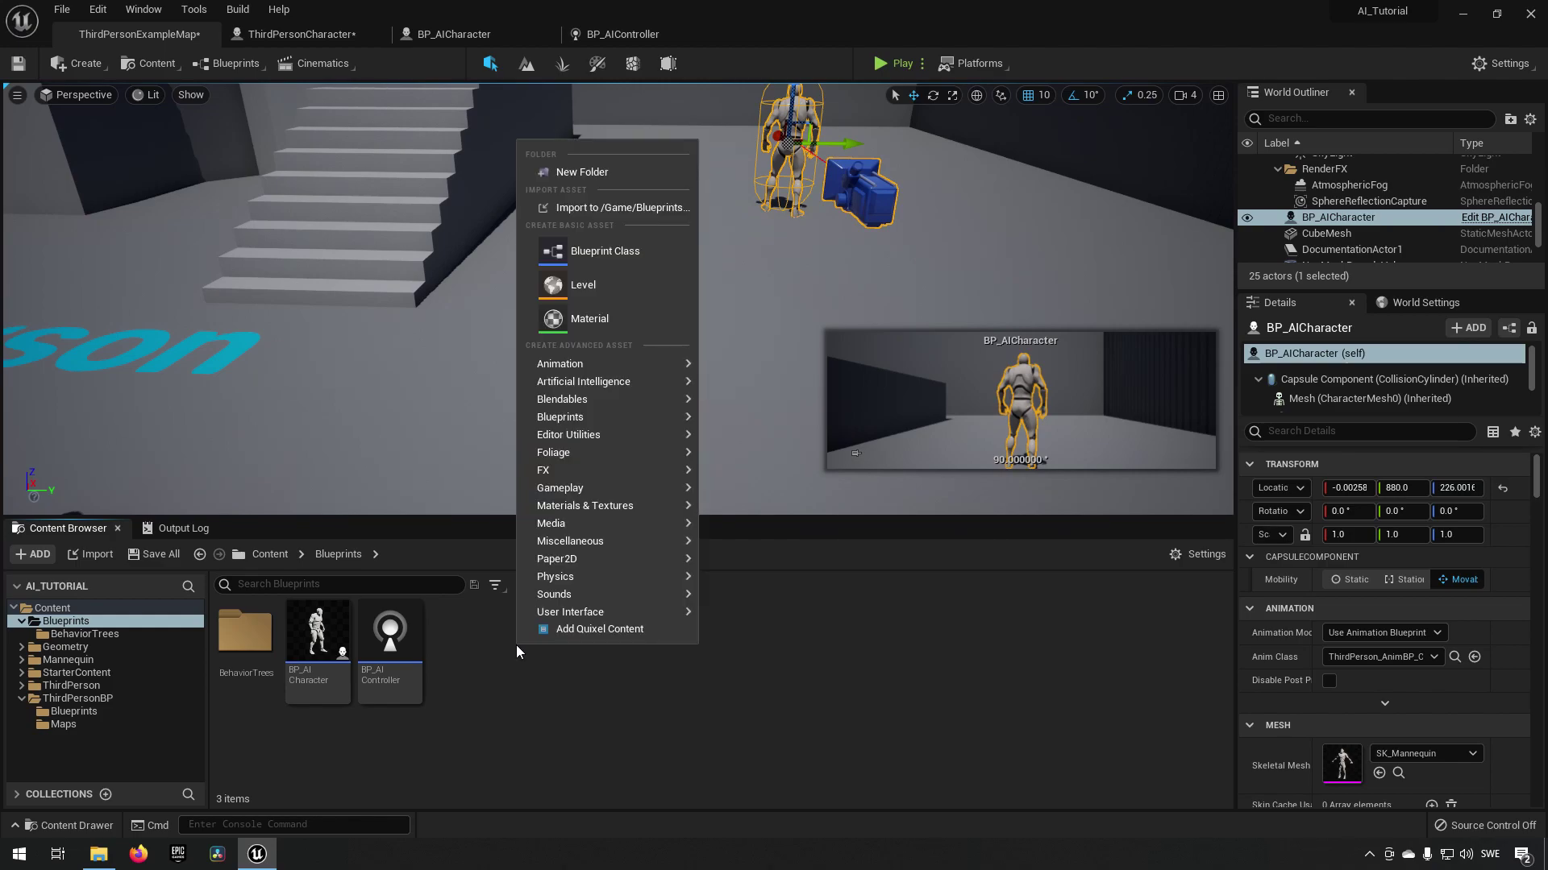
click(583, 252)
click(607, 269)
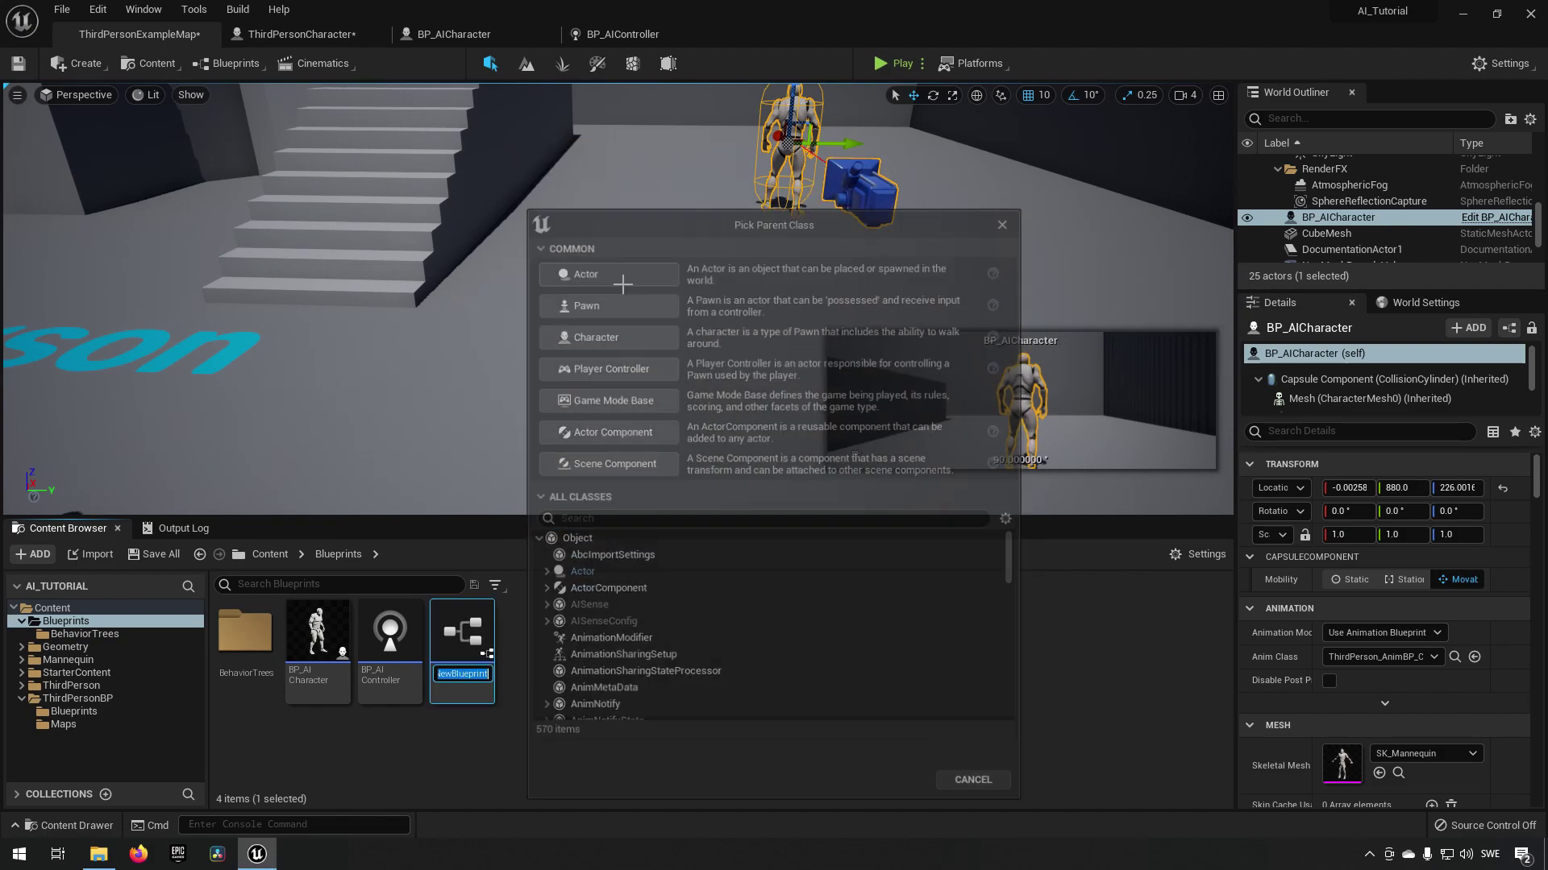
text(B)
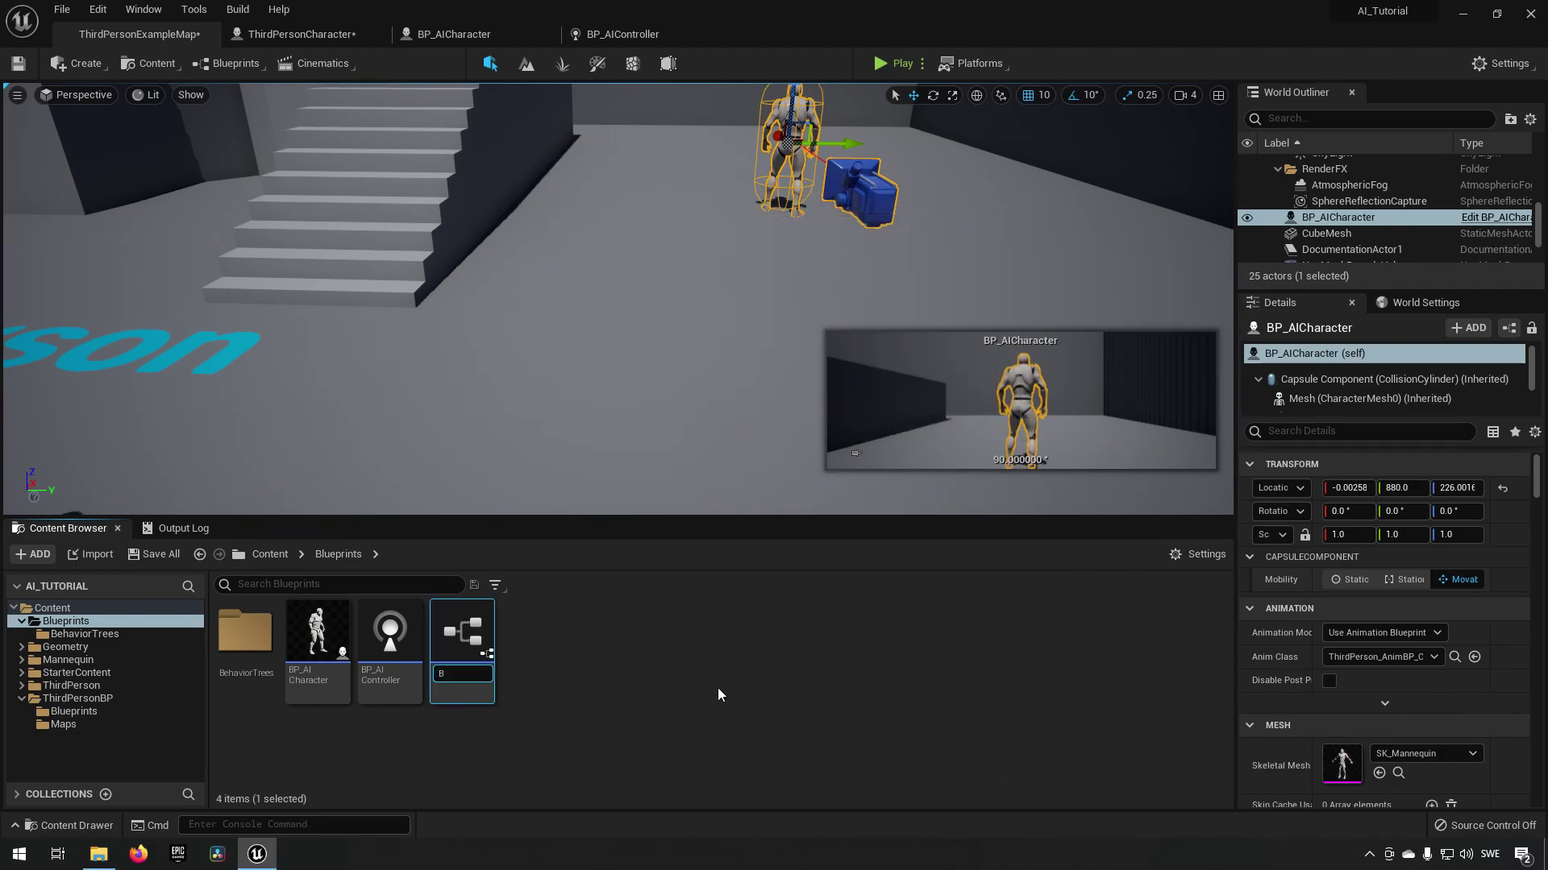
text(P_DistractionD)
text(evice)
key(Return)
- Open BP_DistractionDevice and add a Static Mesh component under DefaultSceneRoot, keeping the name StaticMesh
double_click(456, 636)
click(30, 114)
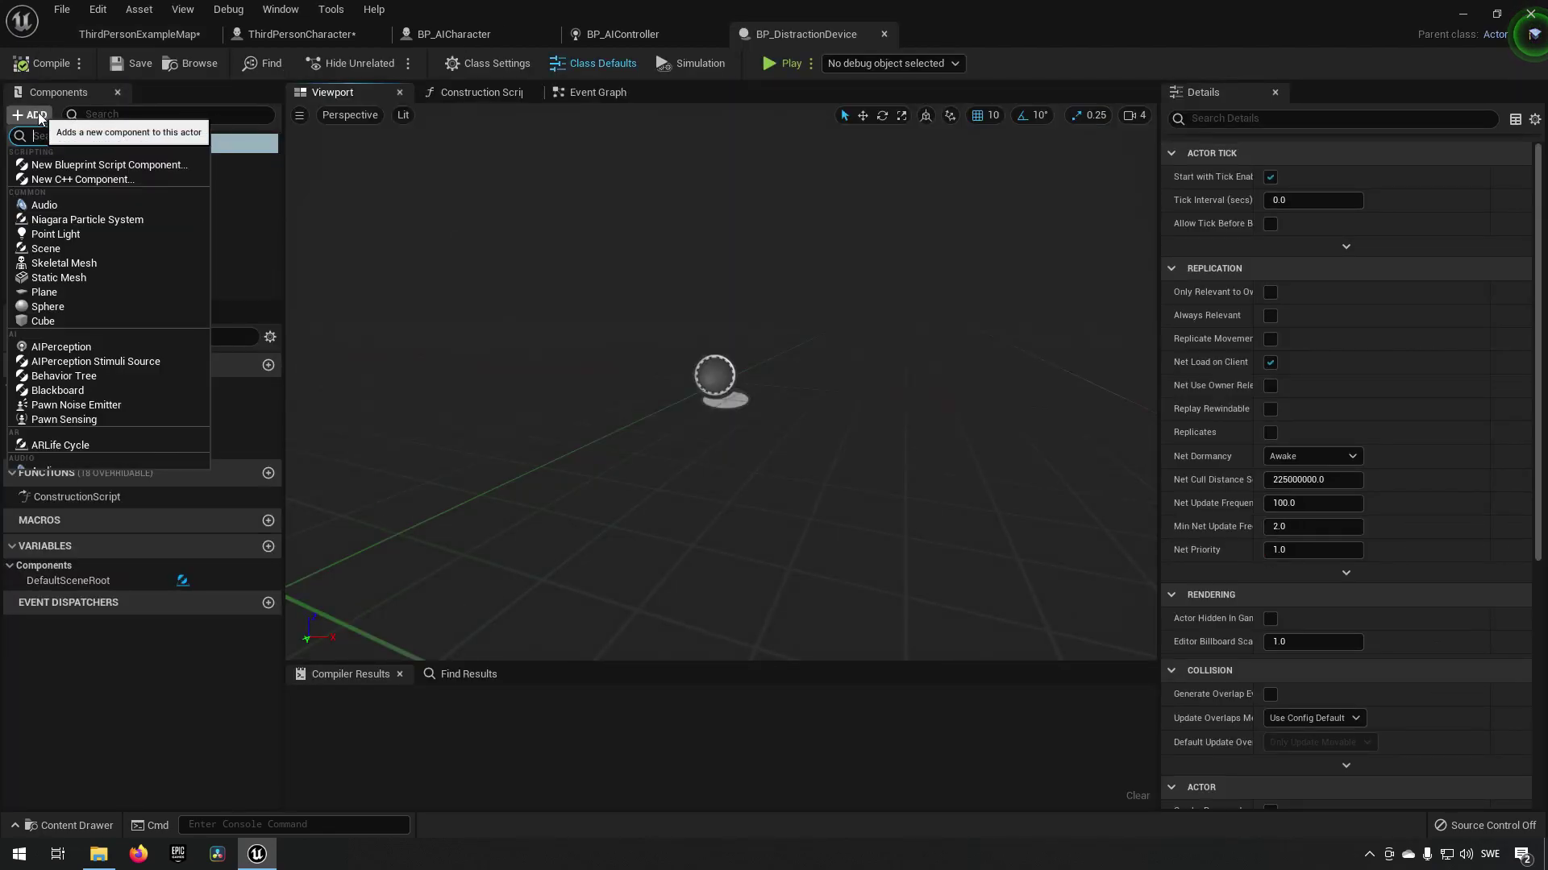
text(a)
key(BackSpace)
text(static mesh)
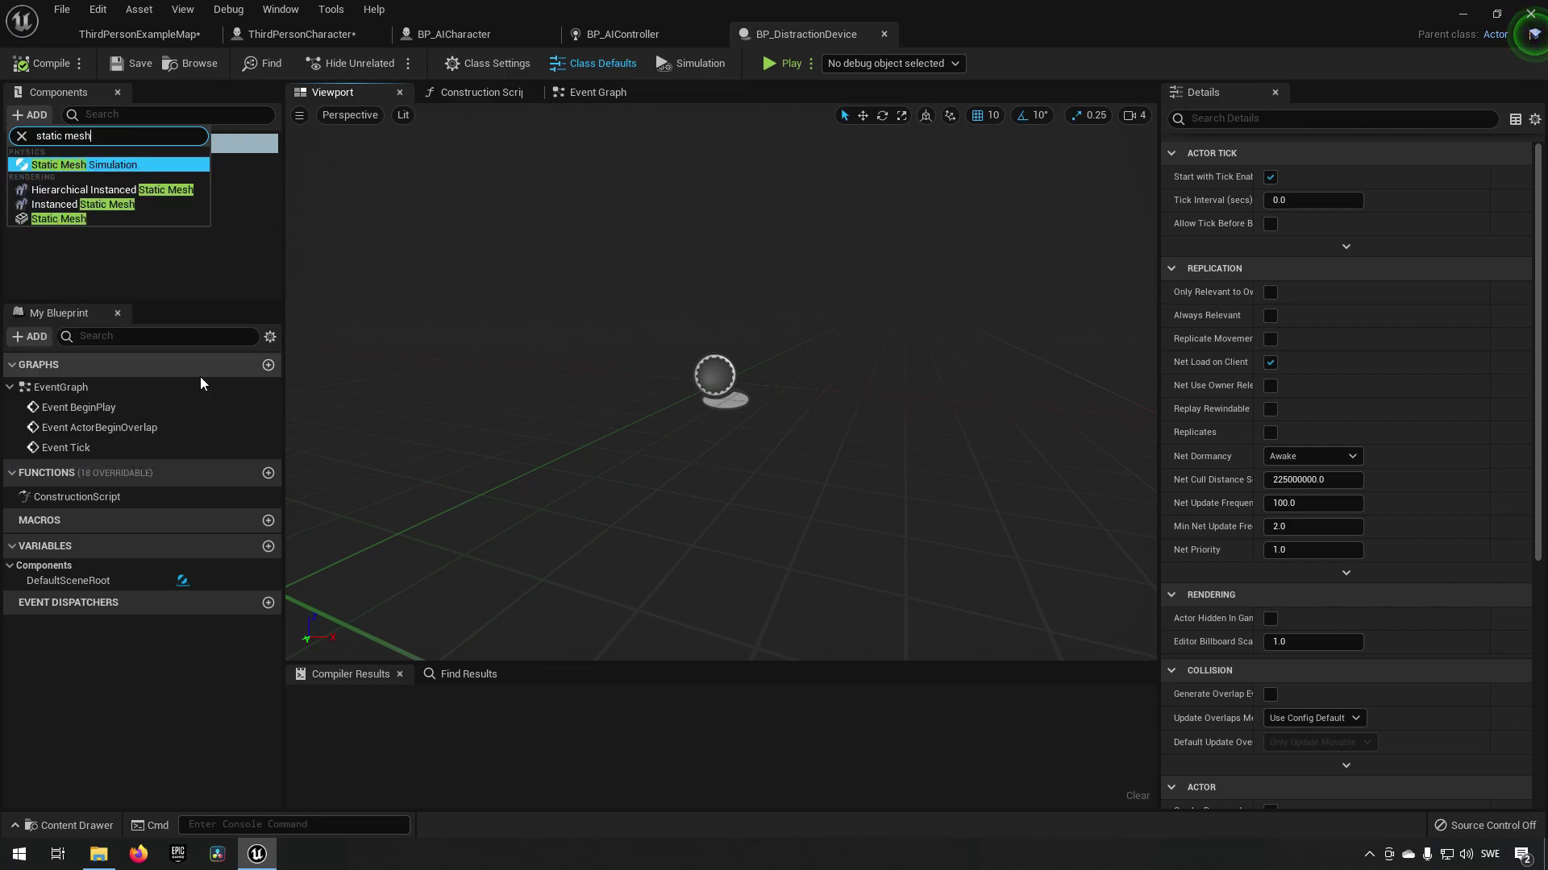
click(129, 219)
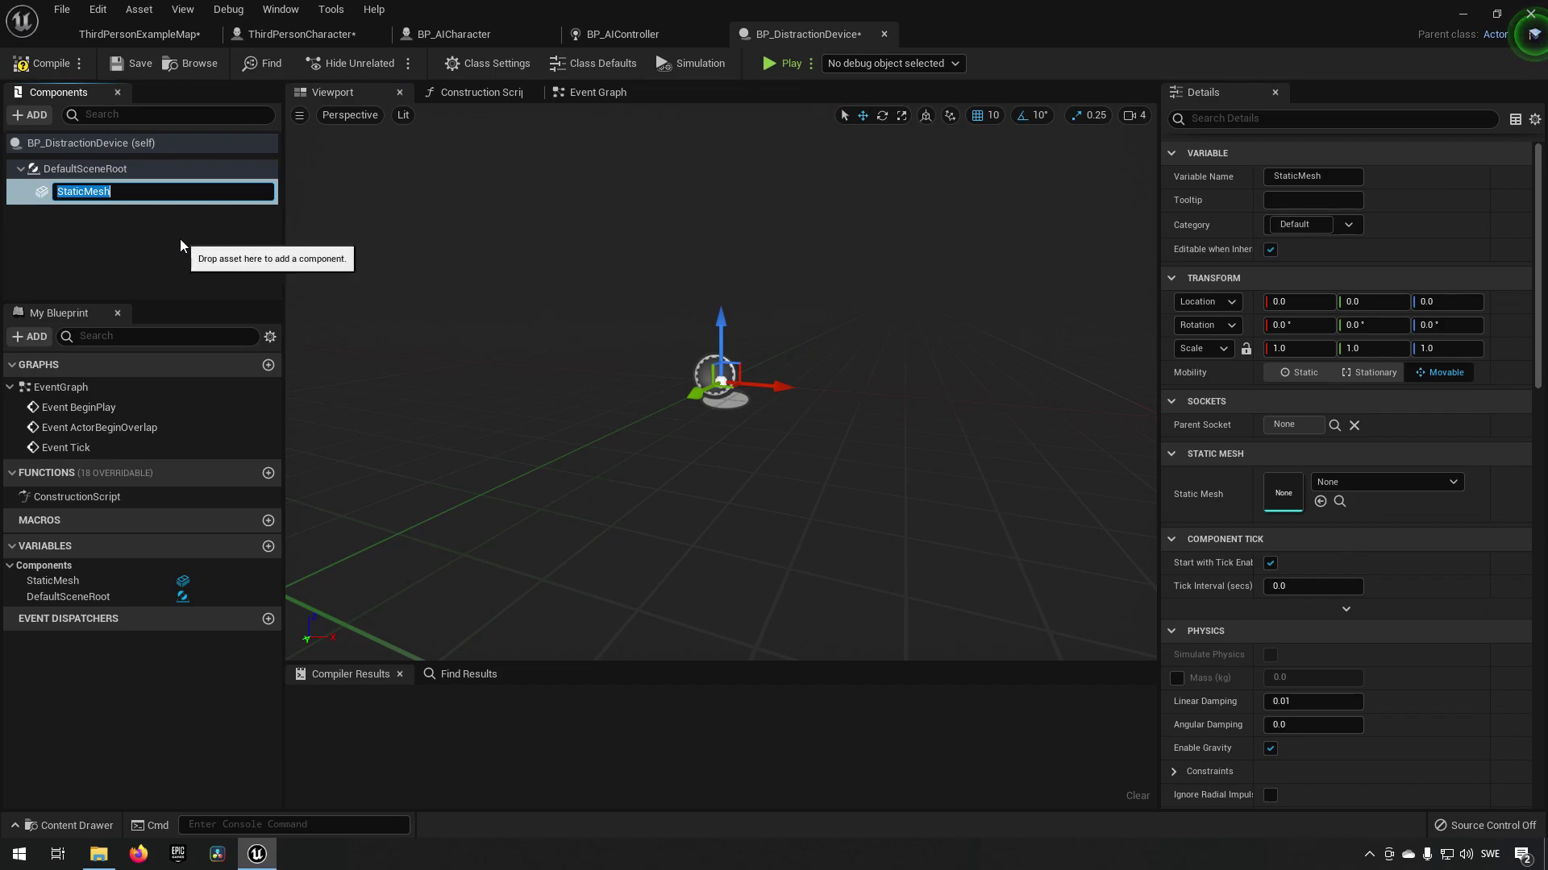
key(Return)
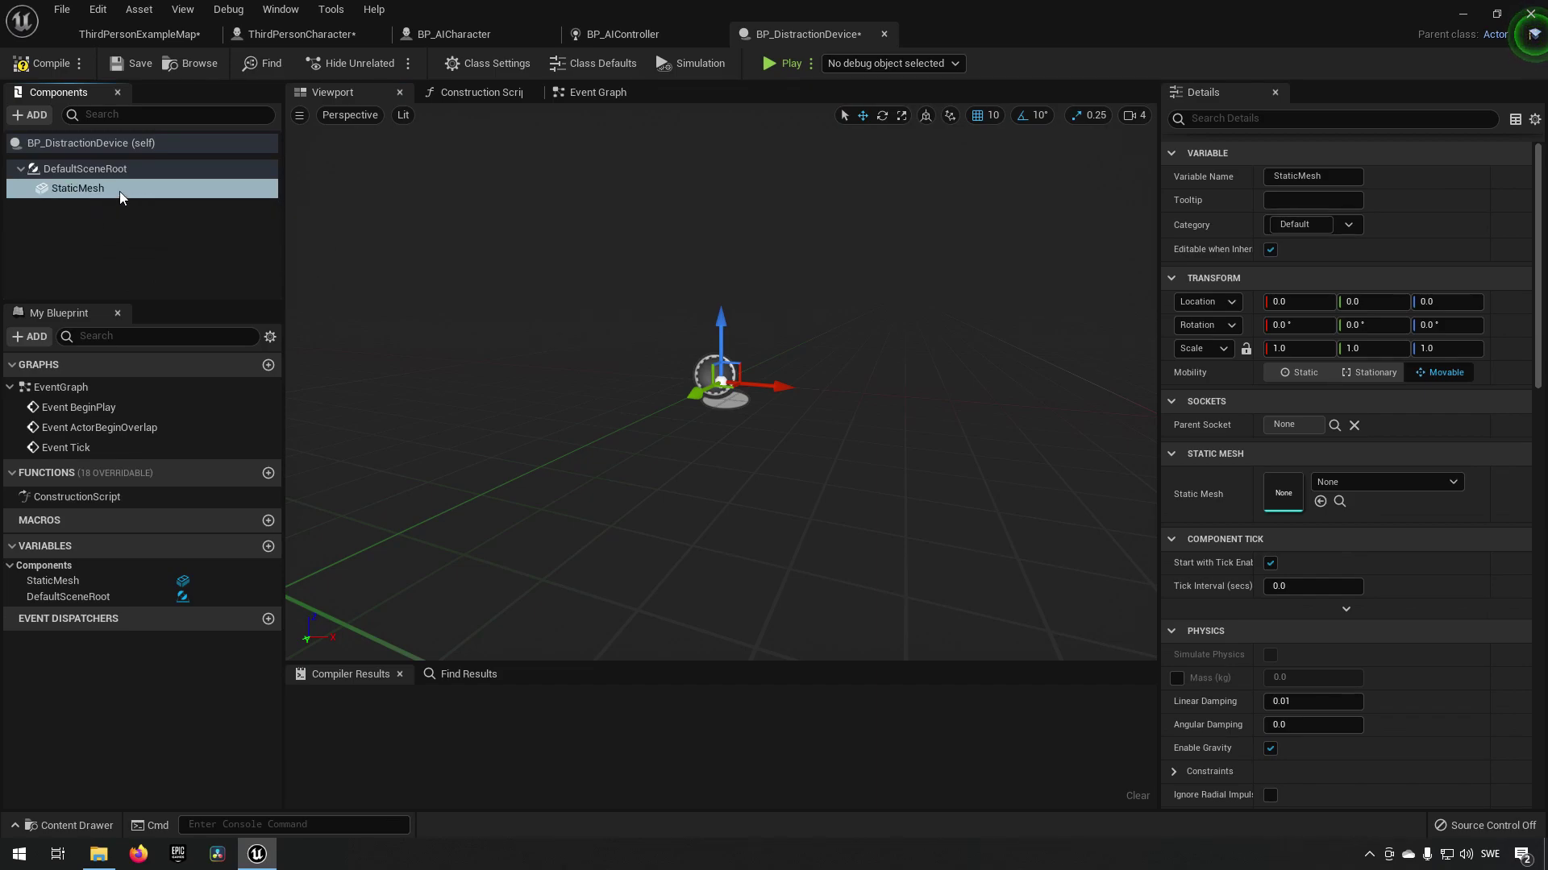
- Assign the Shape_Sphere mesh to the StaticMesh component of BP_DistractionDevice
click(1326, 482)
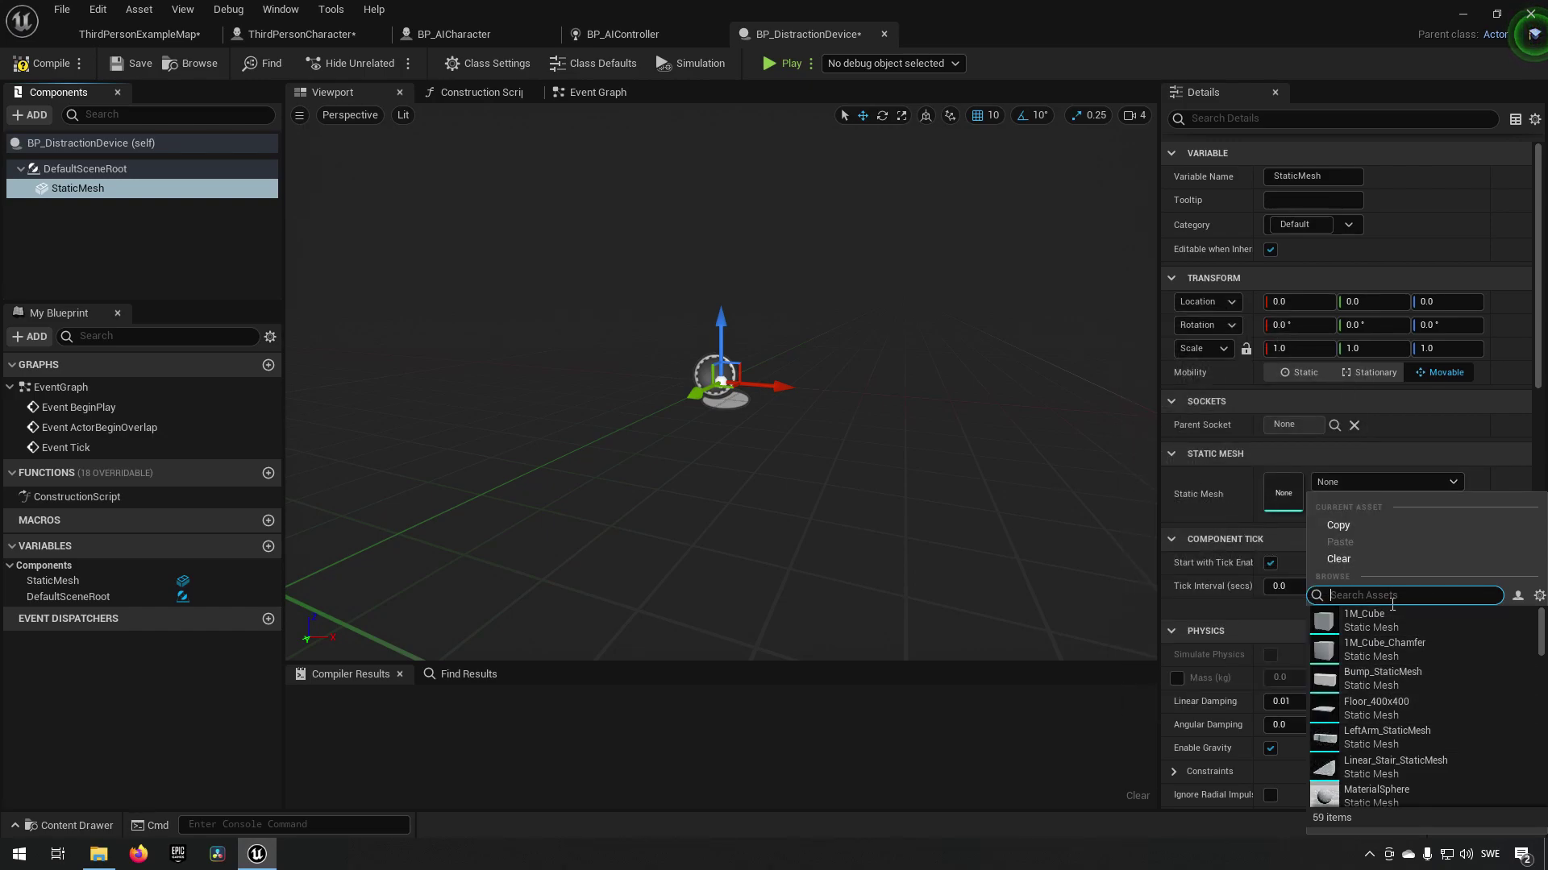
text(sphere)
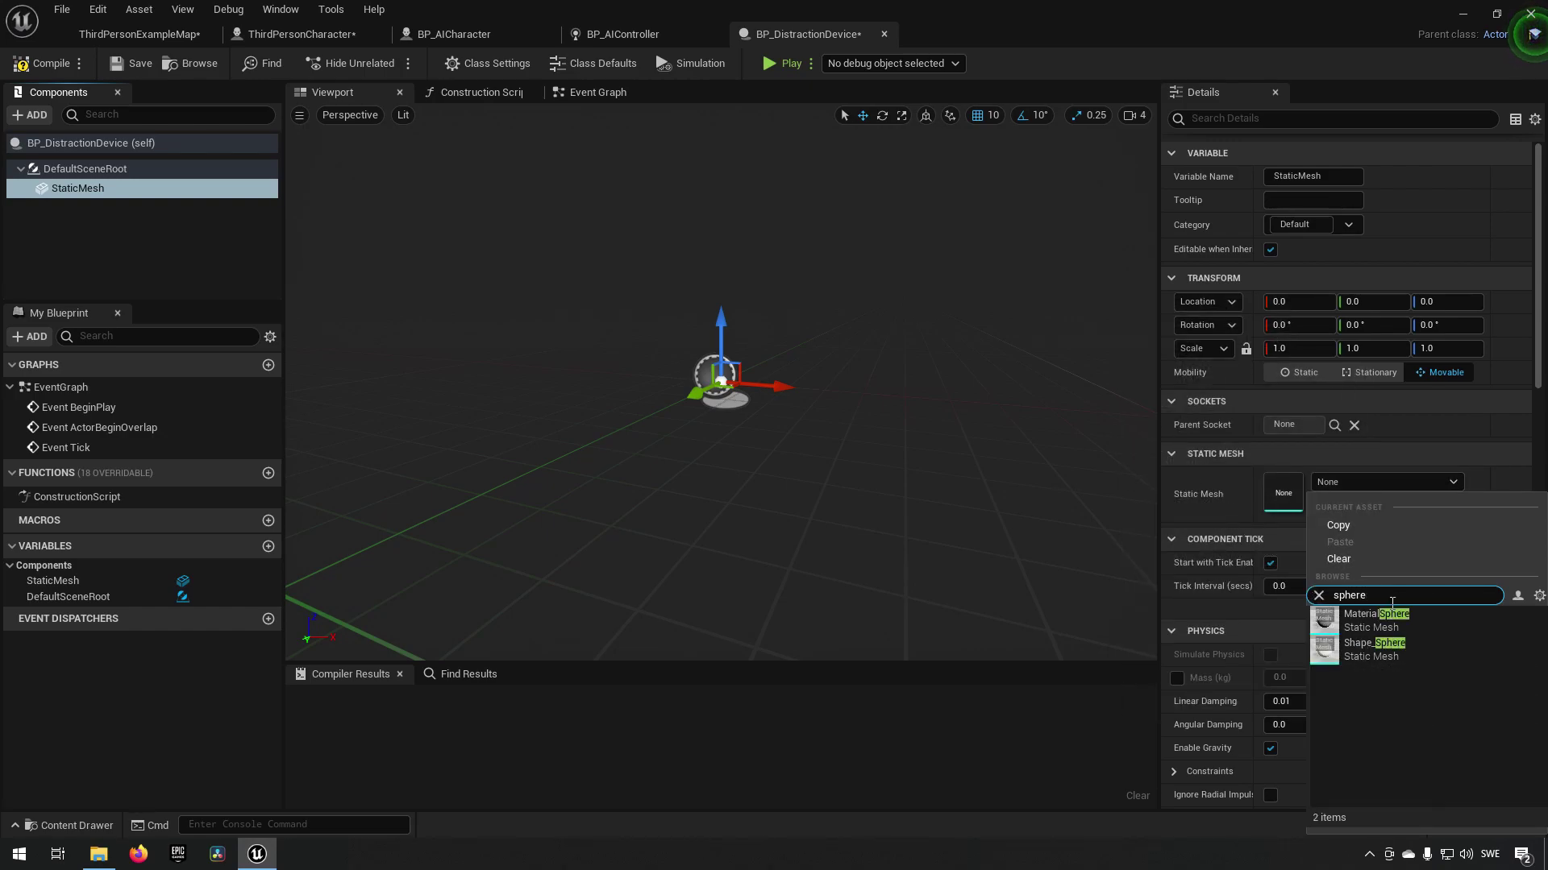
click(1394, 653)
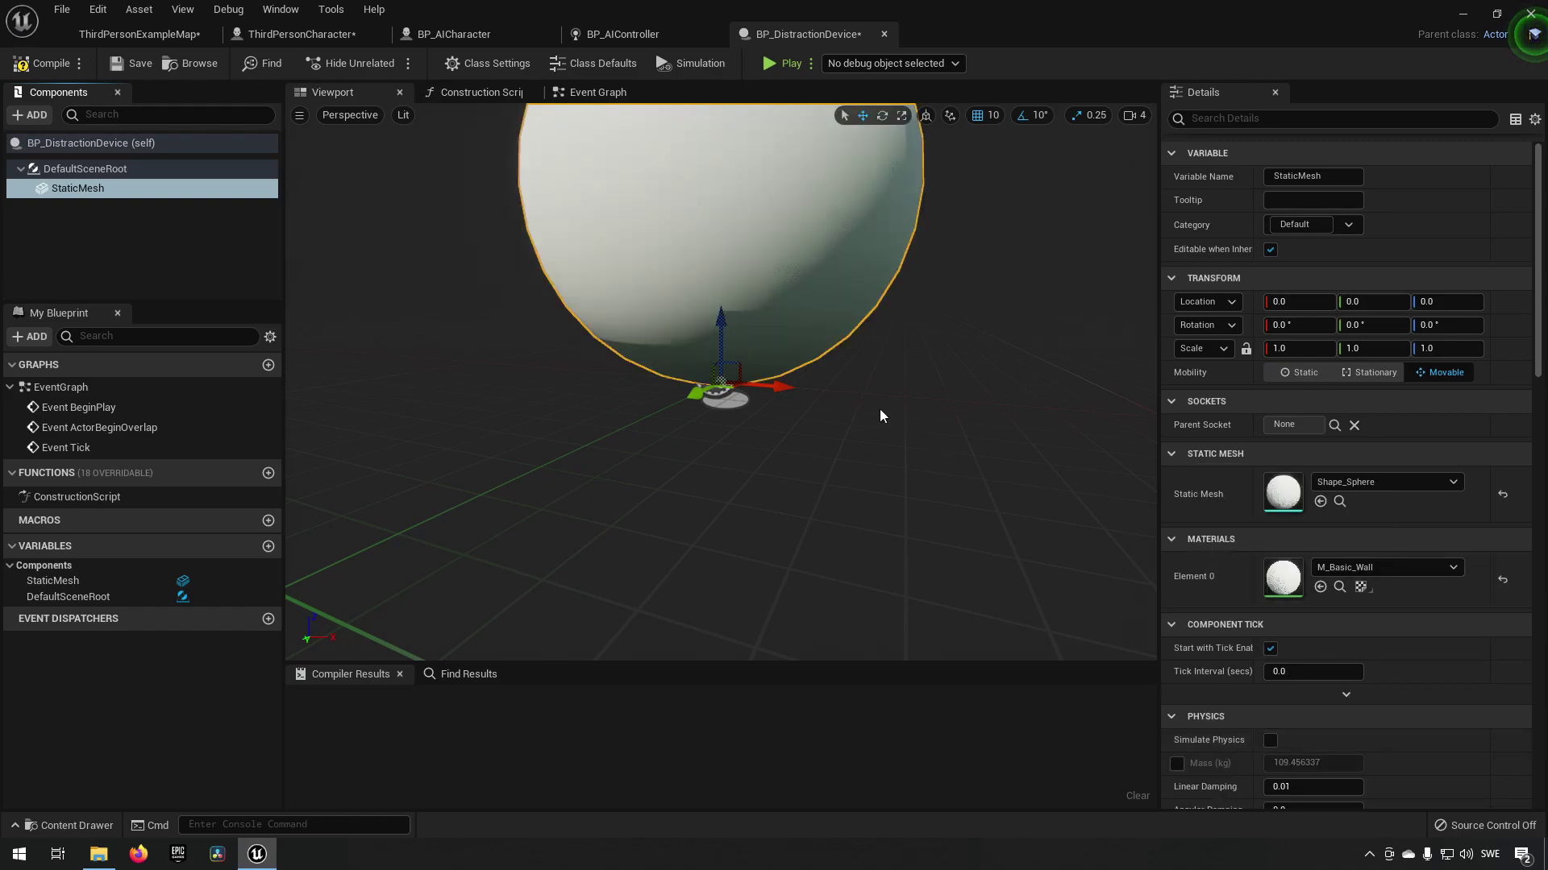
- Lock the StaticMesh scale proportions, set the scale to 0.1 on all axes, and compile the Blueprint
click(1299, 348)
text(0.)
key(BackSpace)
key(BackSpace)
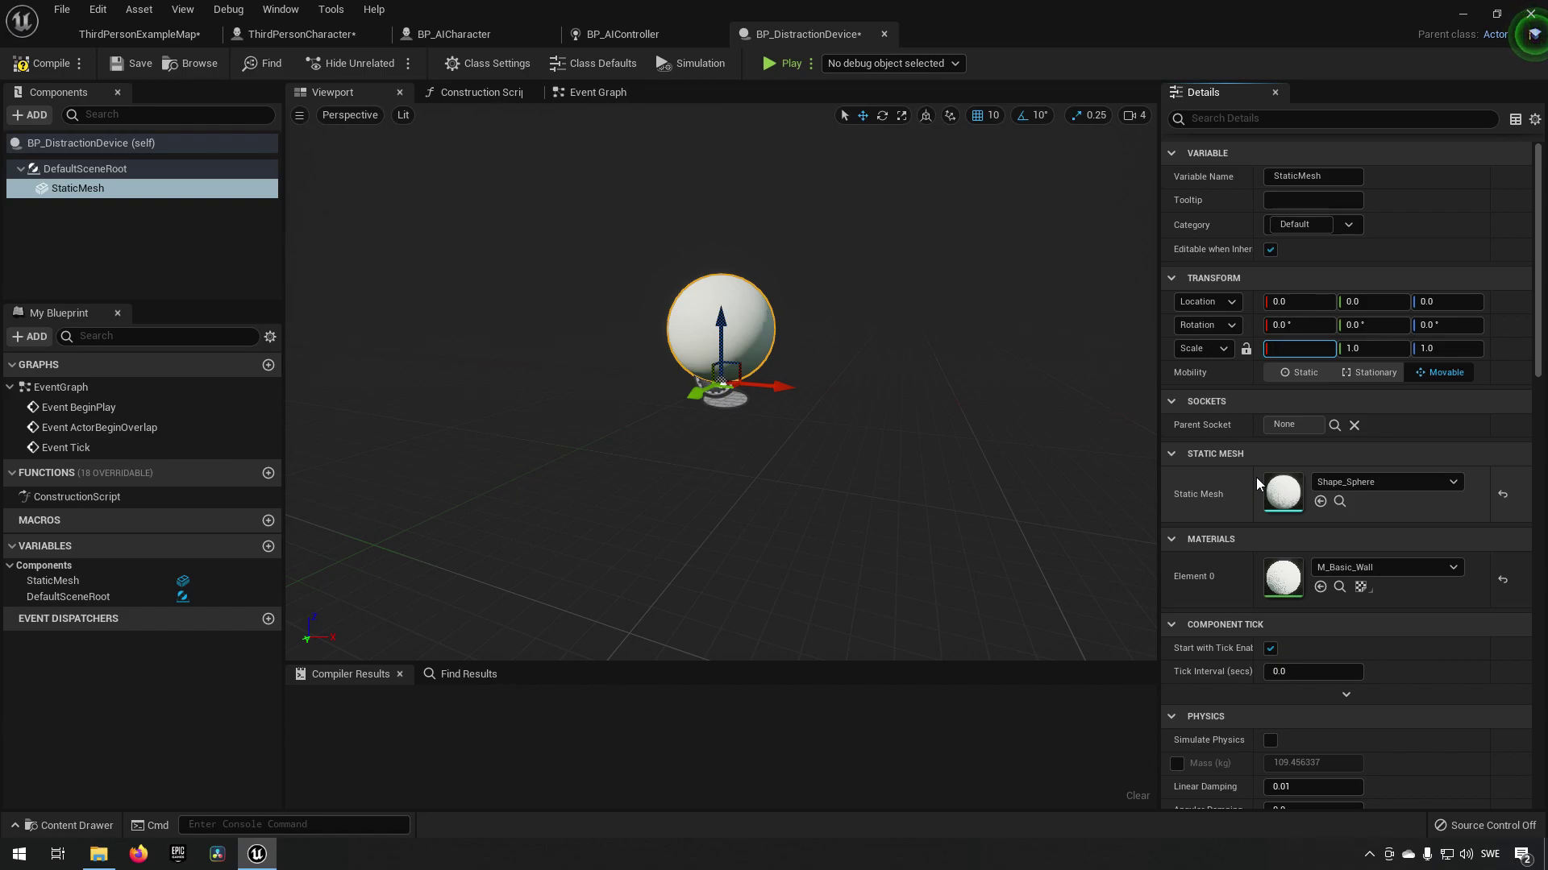
click(1246, 350)
click(1320, 354)
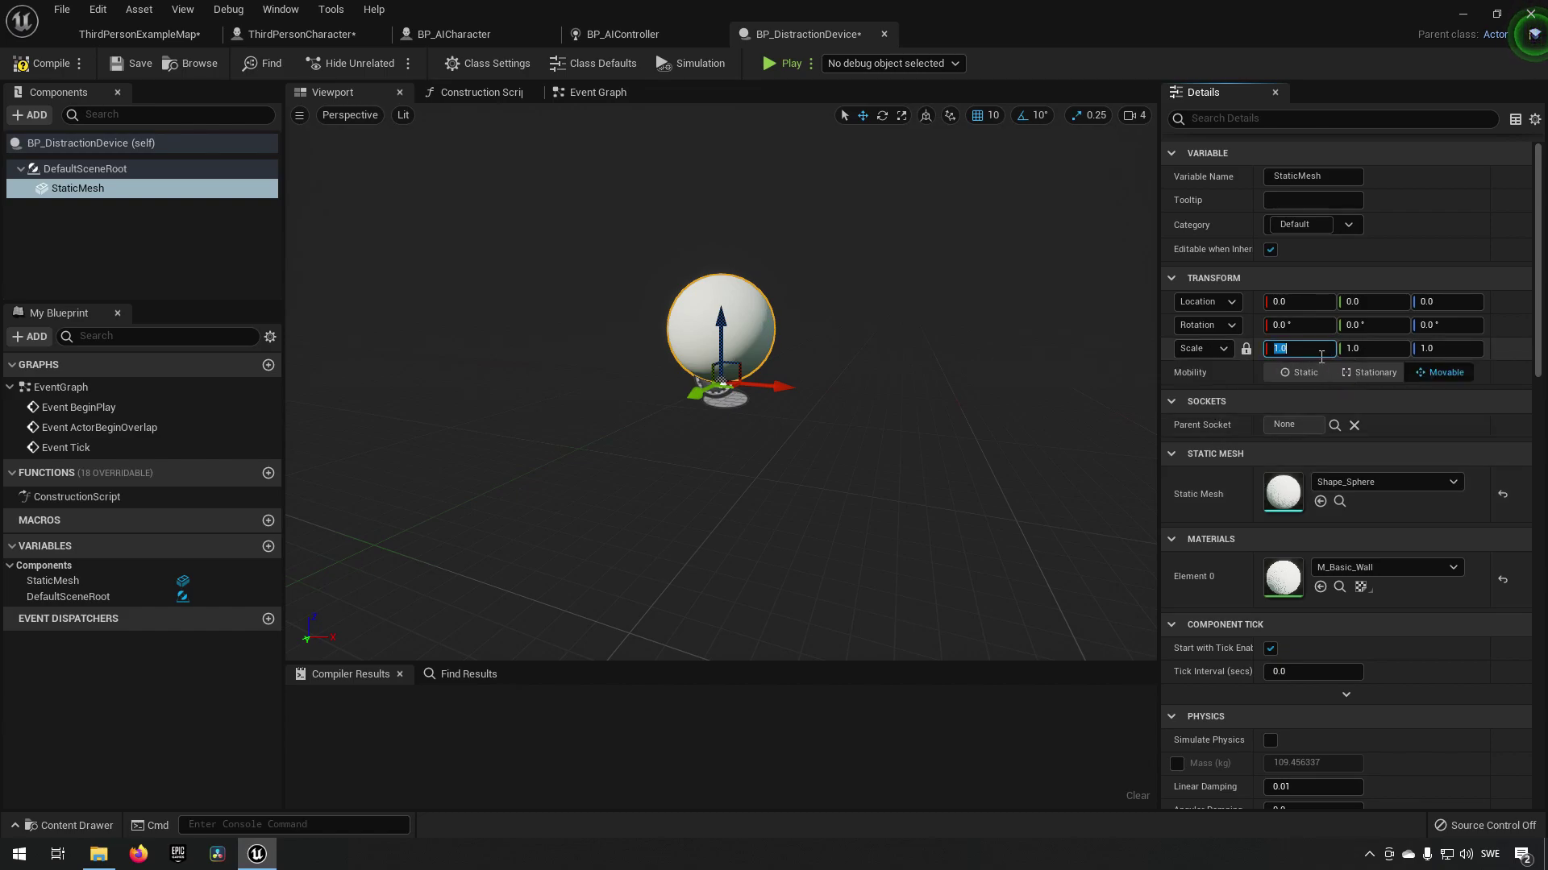
text(0.1)
key(Return)
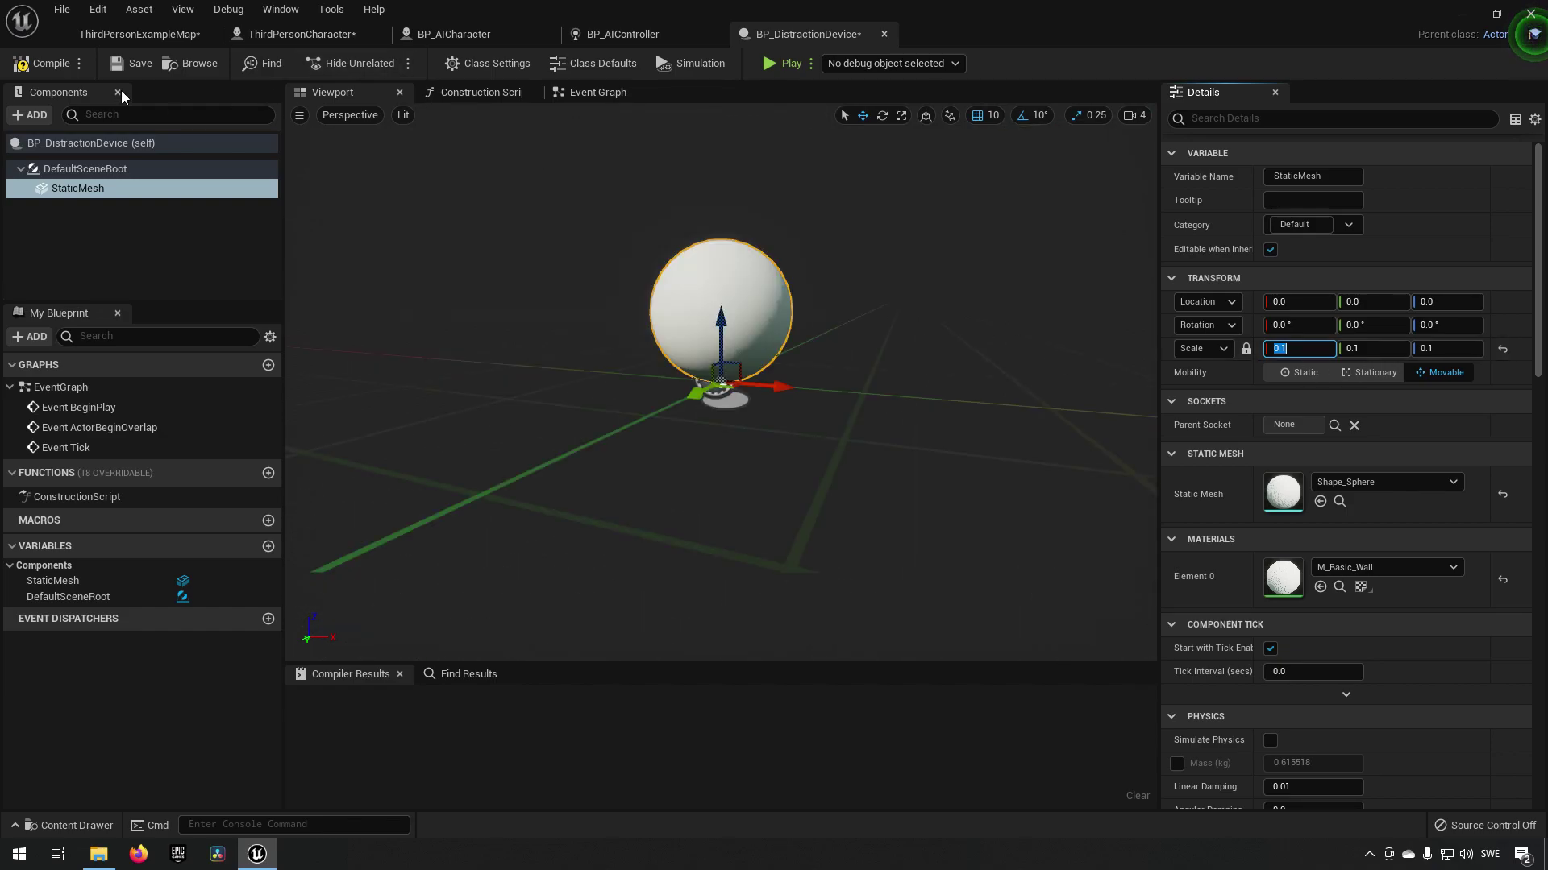
click(49, 69)
- Place a BP_DistractionDevice in ThirdPersonExampleMap between the stairs and BP_AICharacter, at about -110, 620, 210
click(115, 32)
drag(462, 641, 596, 120)
key(w)
right_drag(635, 224, 650, 179)
key(s)
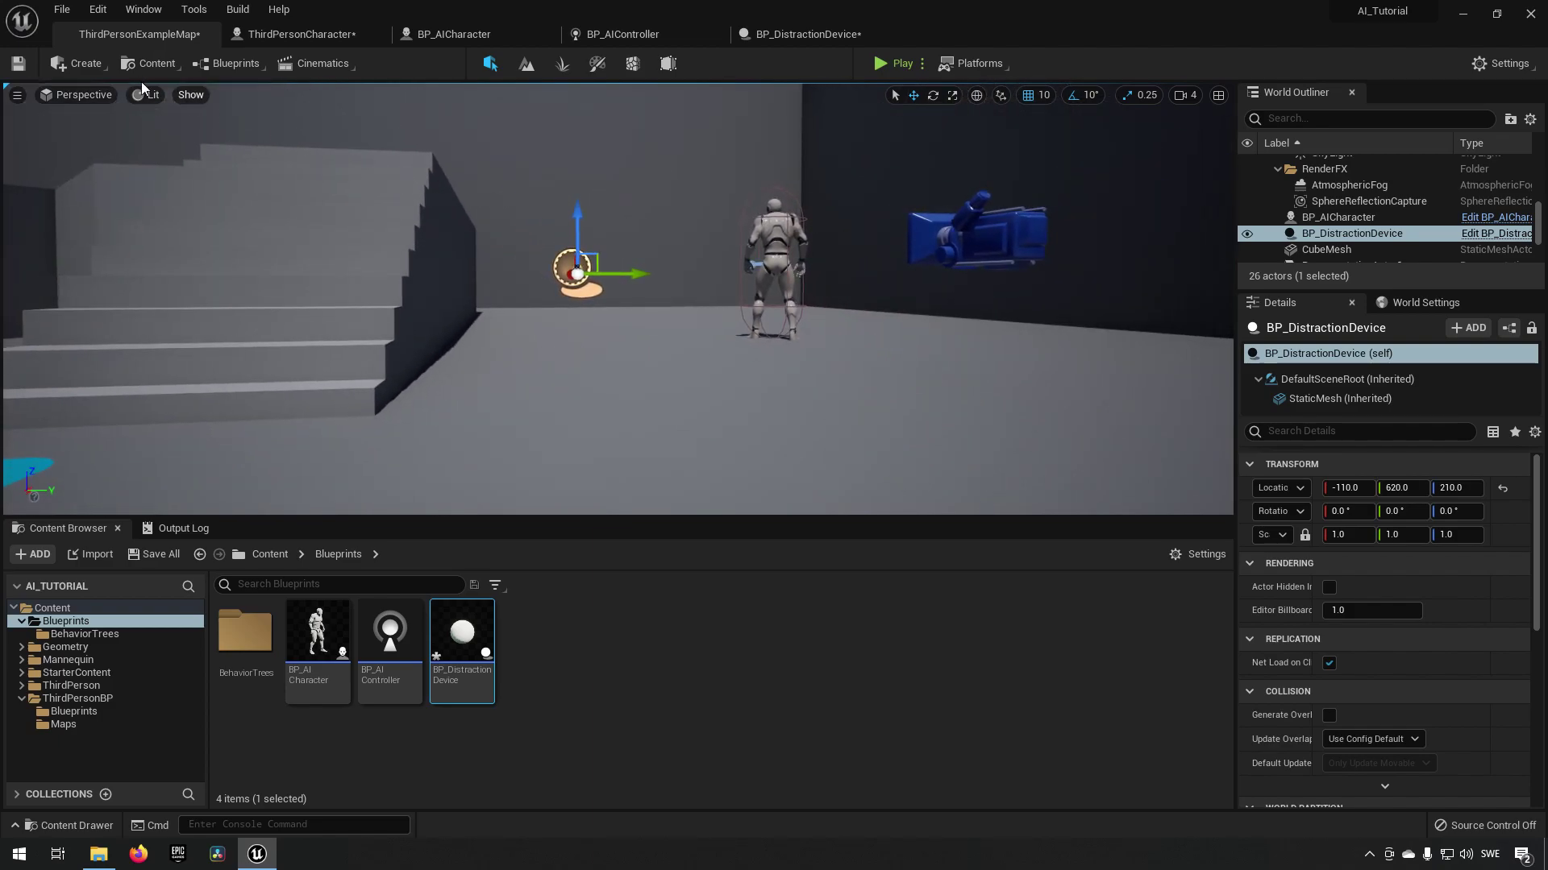
- Enable Simulate Physics and Simulation Generates Hit Events on the StaticMesh component of BP_DistractionDevice
click(790, 34)
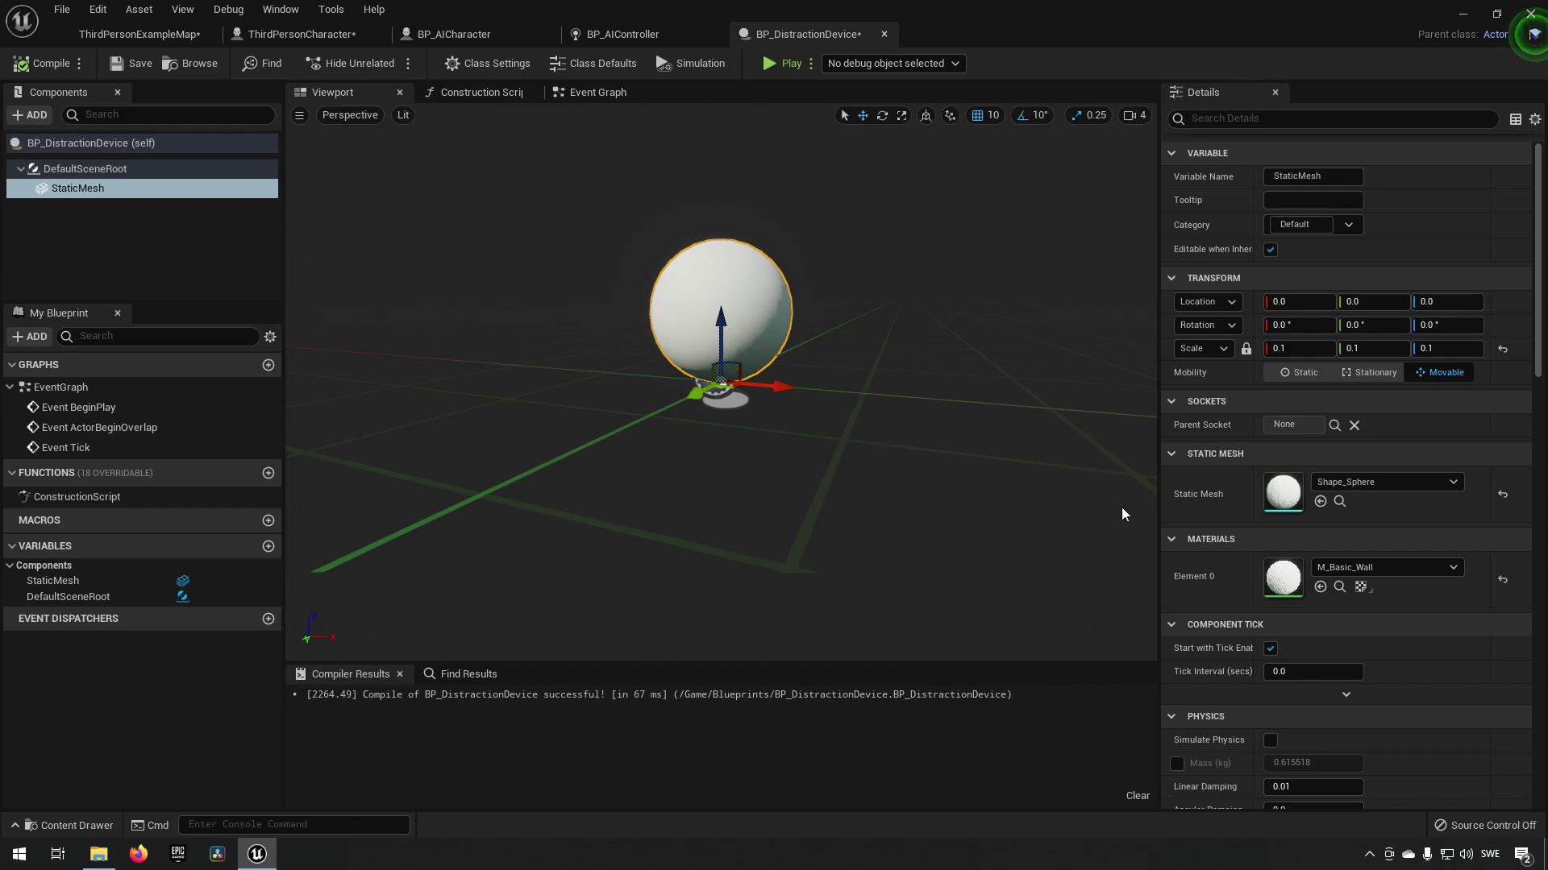
scroll(1187, 639, down, 2)
click(1270, 663)
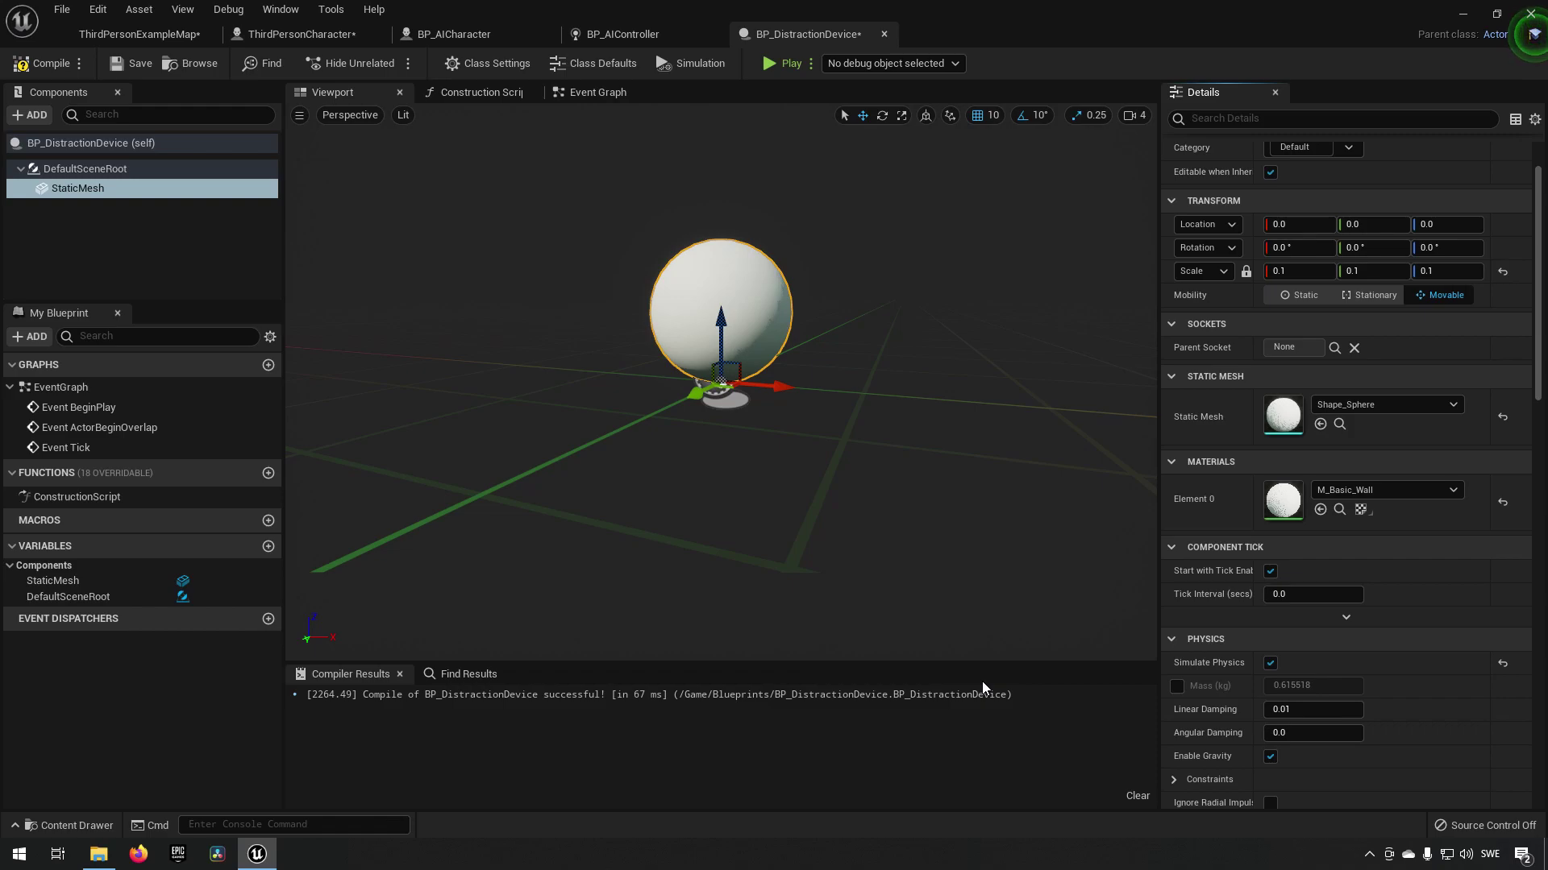
scroll(1106, 637, down, 5)
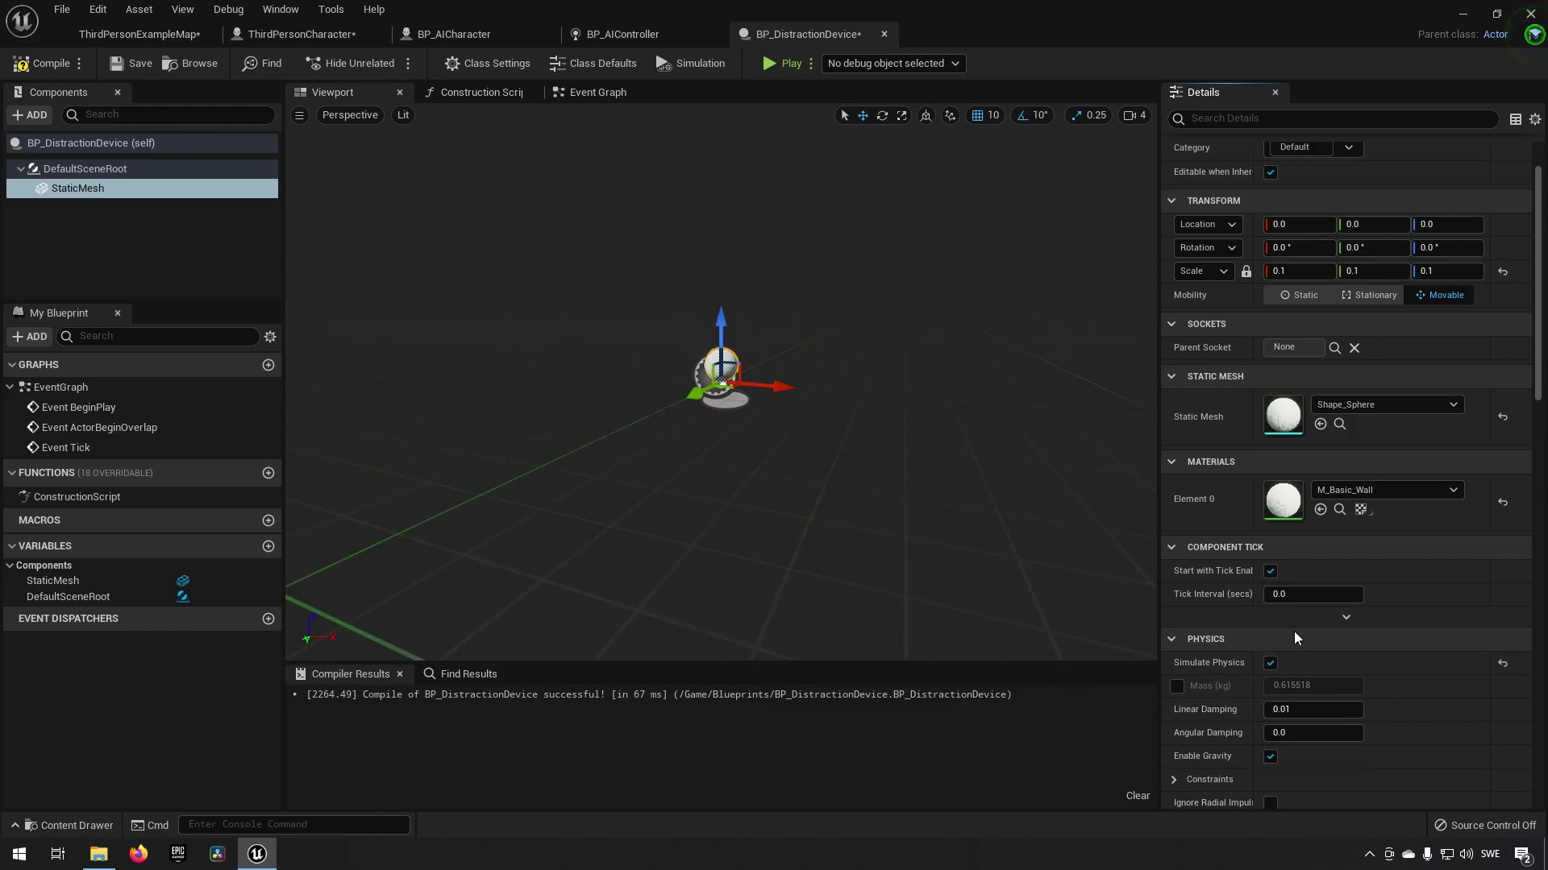
scroll(1294, 631, down, 5)
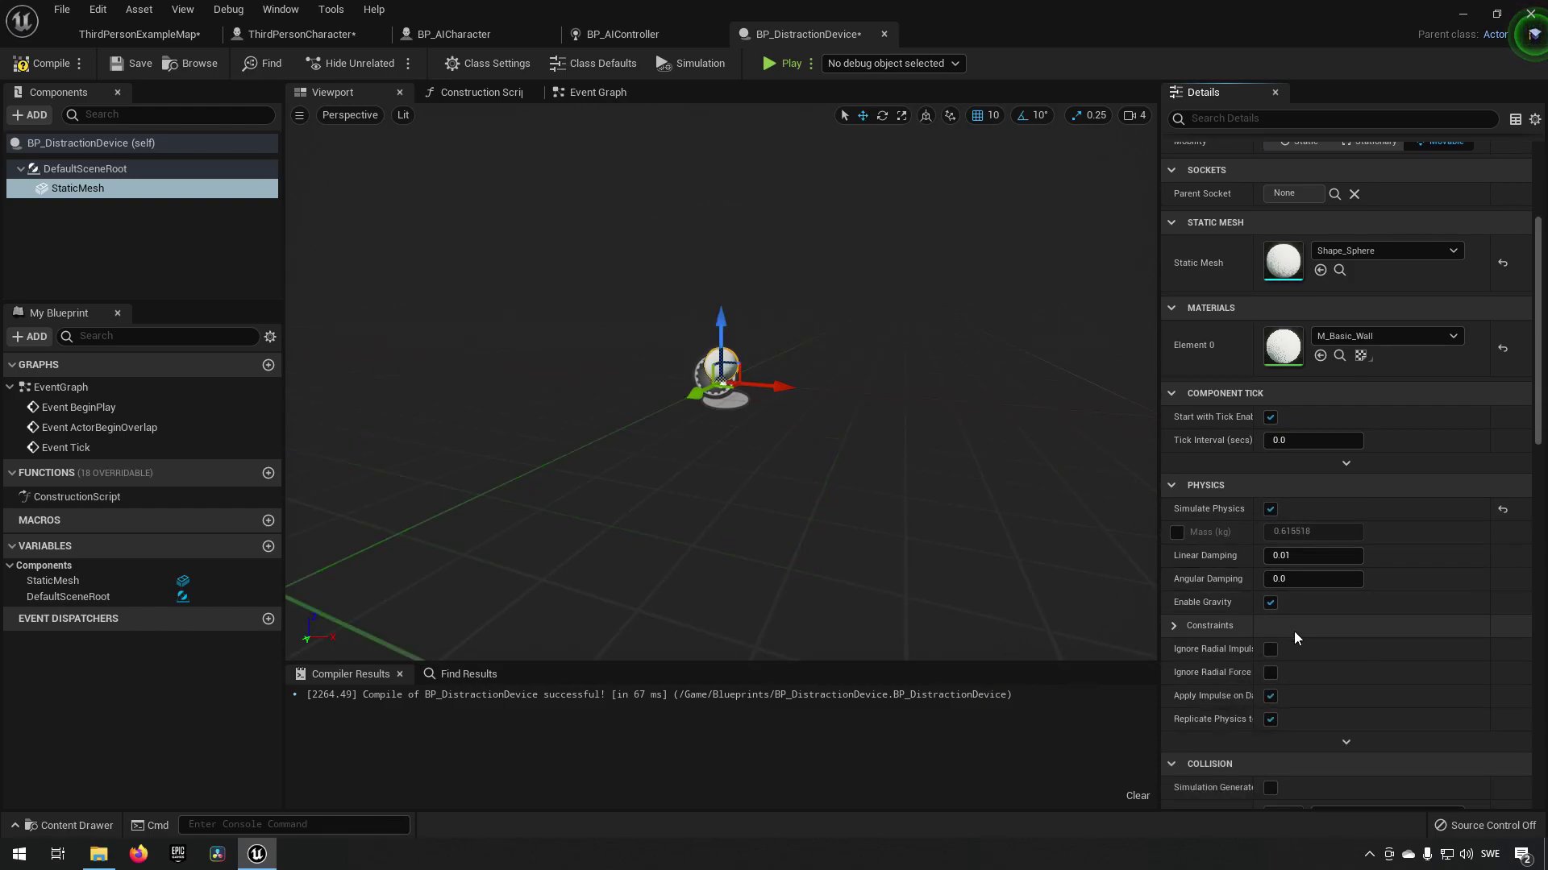
scroll(1260, 749, down, 1)
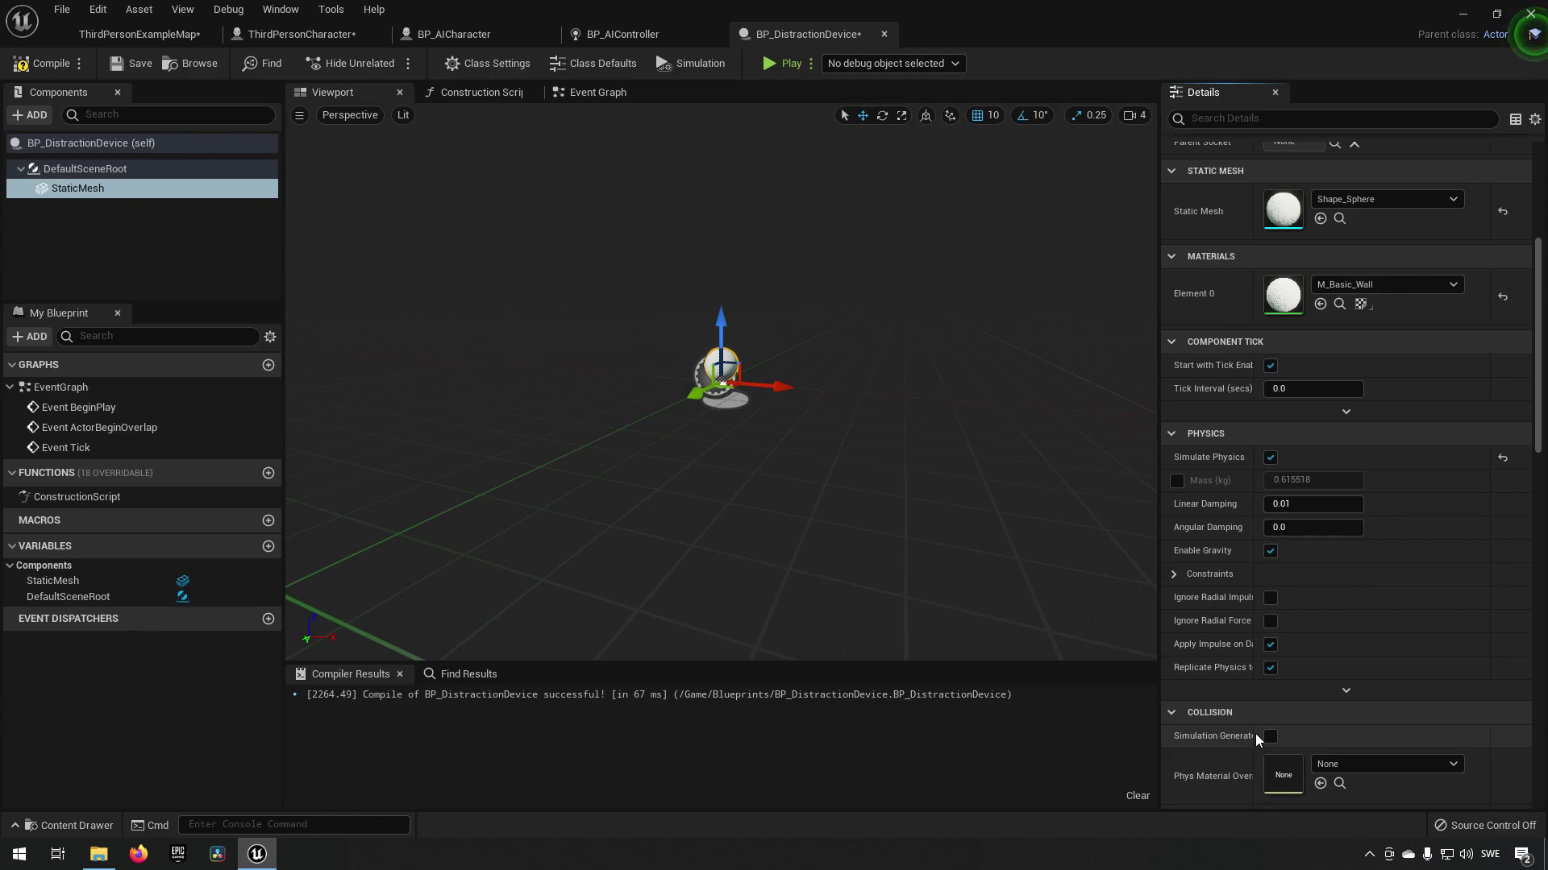
drag(1255, 735, 1317, 739)
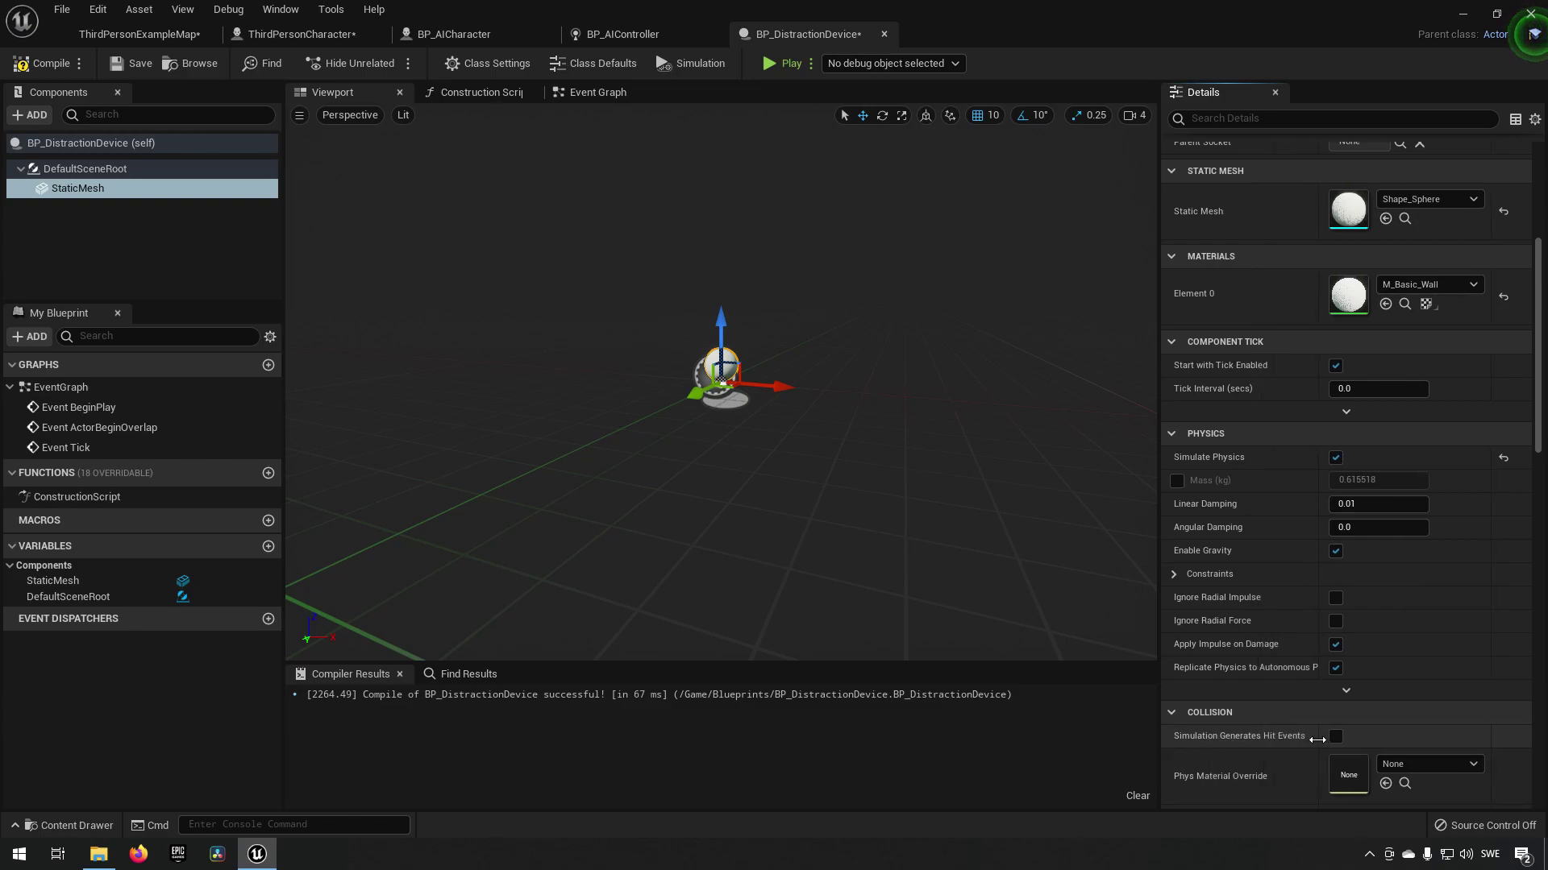
click(1336, 736)
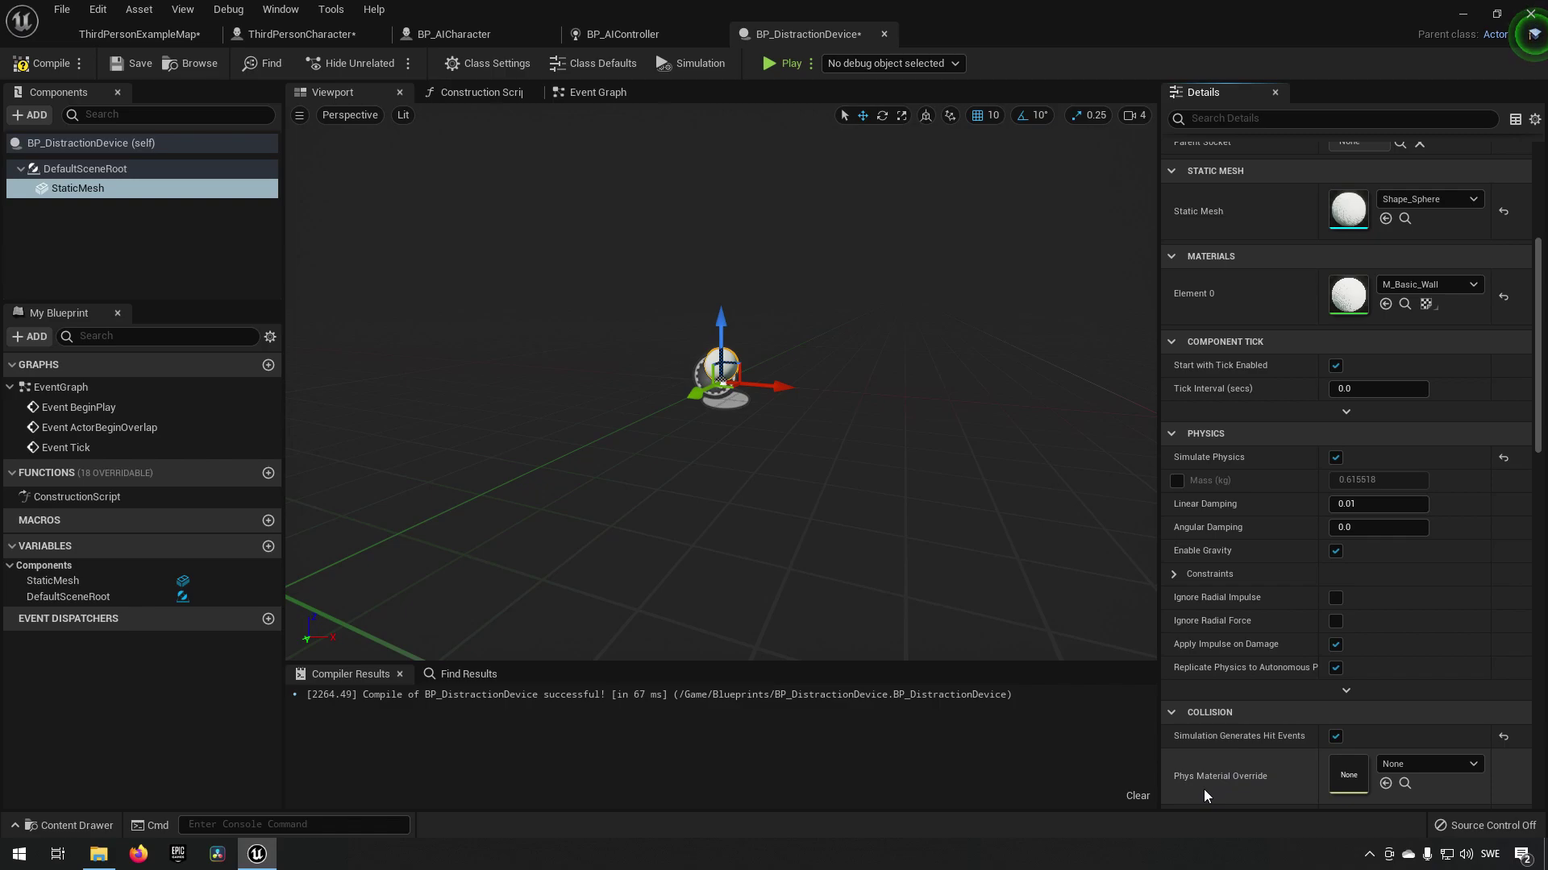
- Add an On Component Hit event for StaticMesh to the Event Graph
scroll(1269, 669, down, 10)
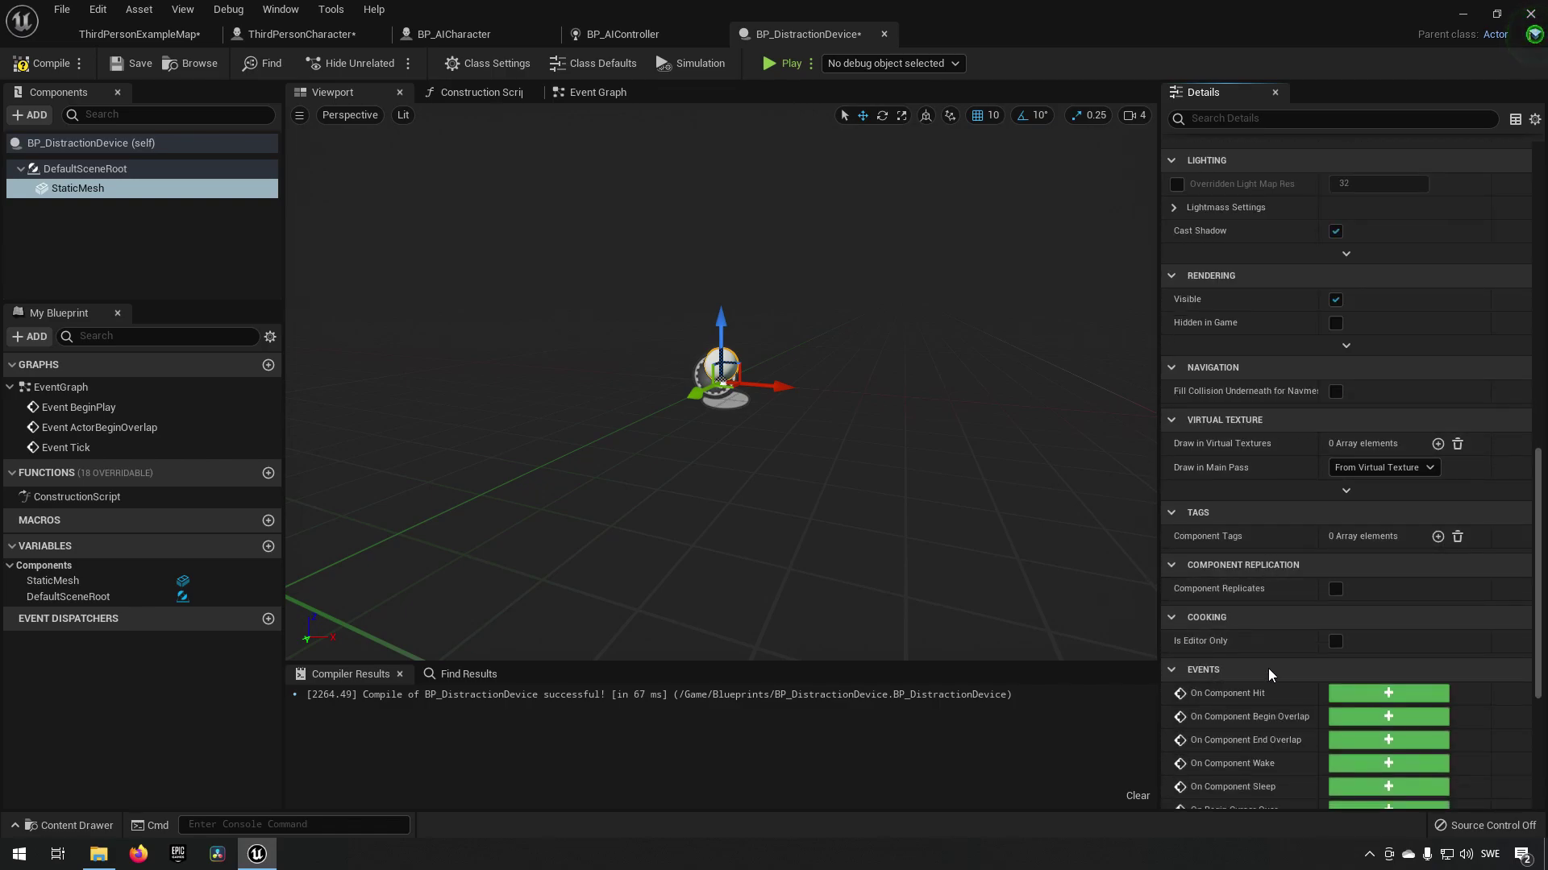
click(1350, 695)
right_drag(974, 386, 797, 408)
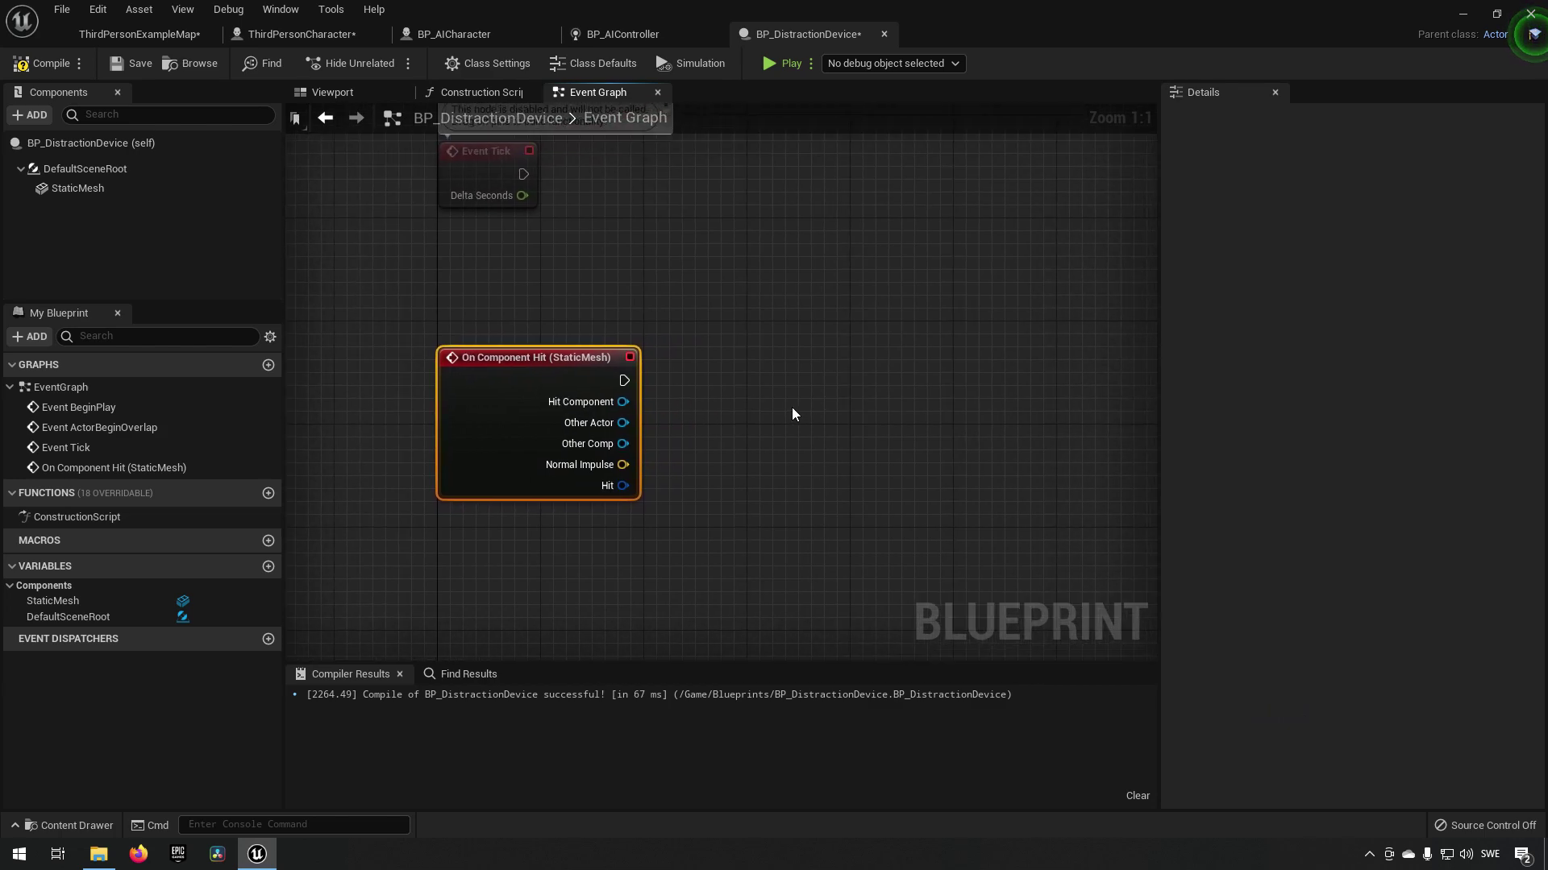
right_click(759, 379)
click(569, 258)
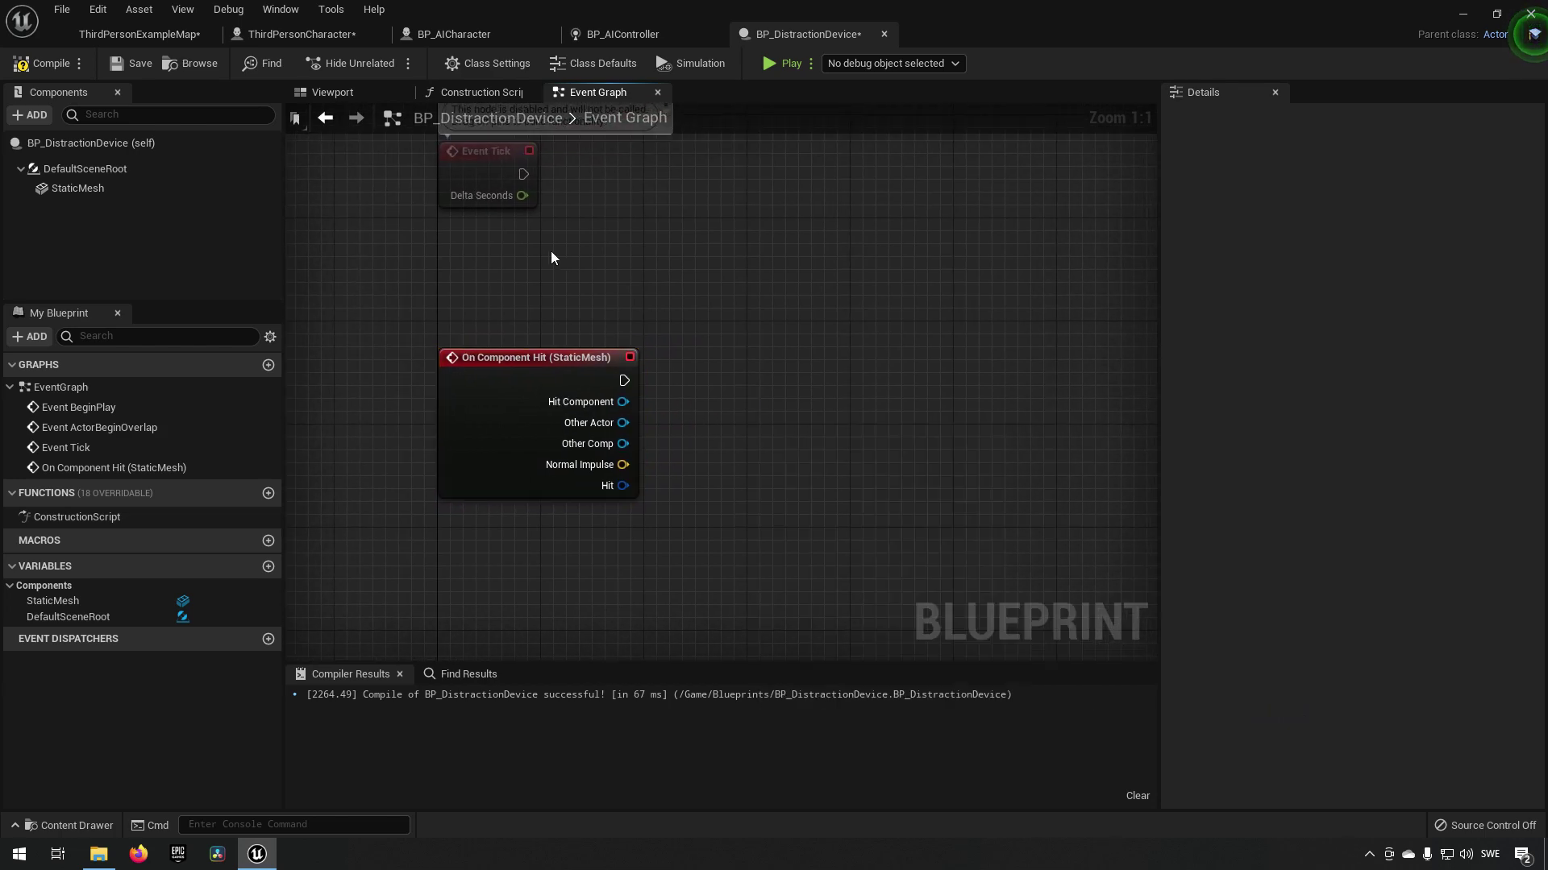
- Add an AIPerception Stimuli Source component to BP_DistractionDevice and register it as a source for AISense_Hearing
click(31, 114)
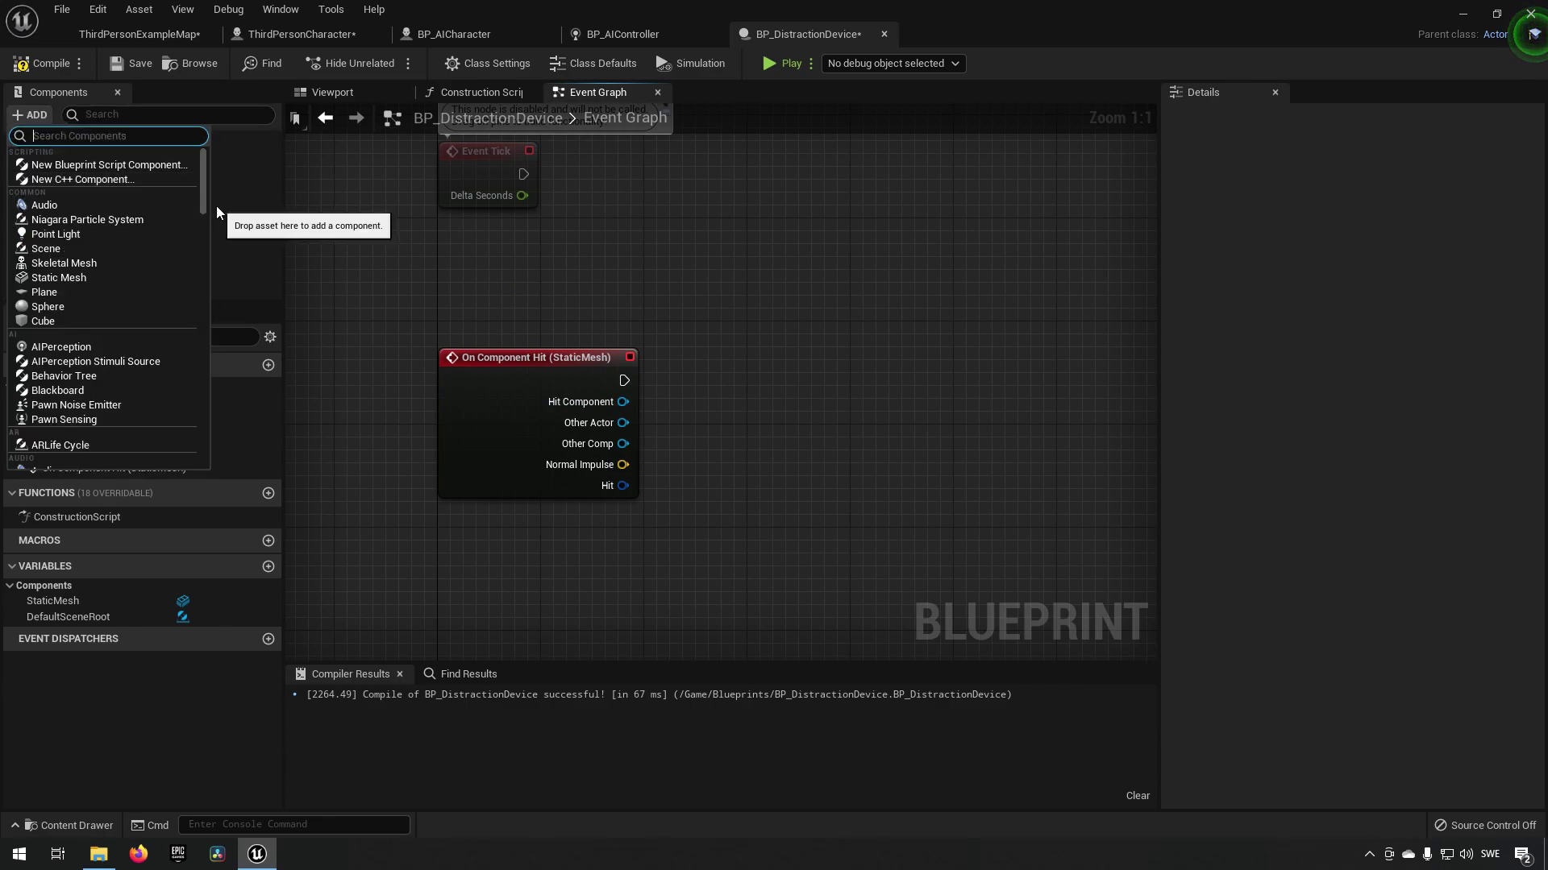
text(percep)
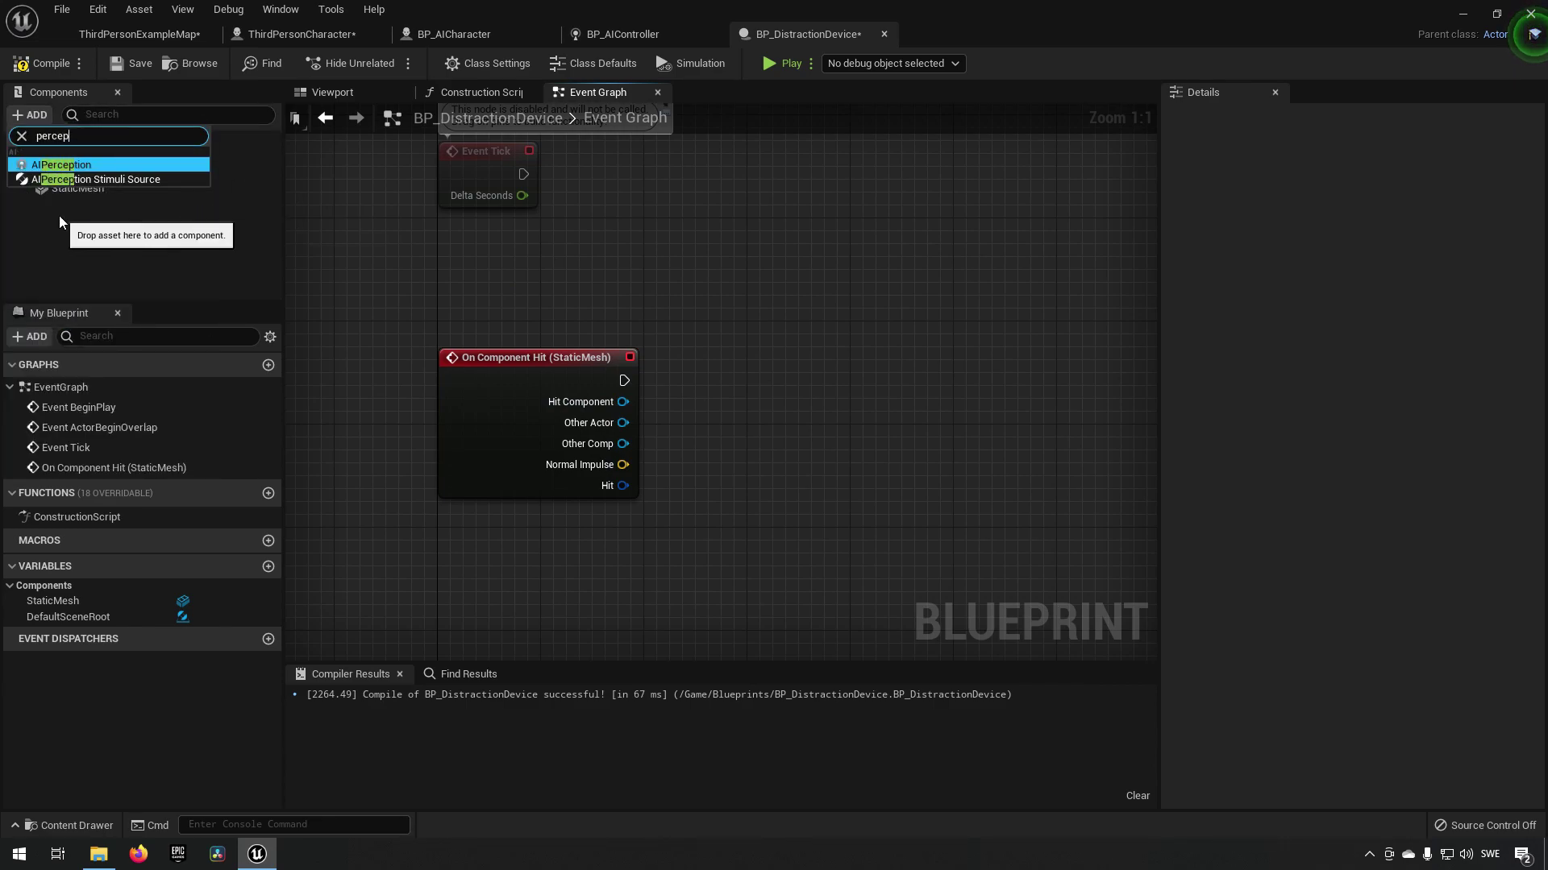
click(127, 179)
key(Return)
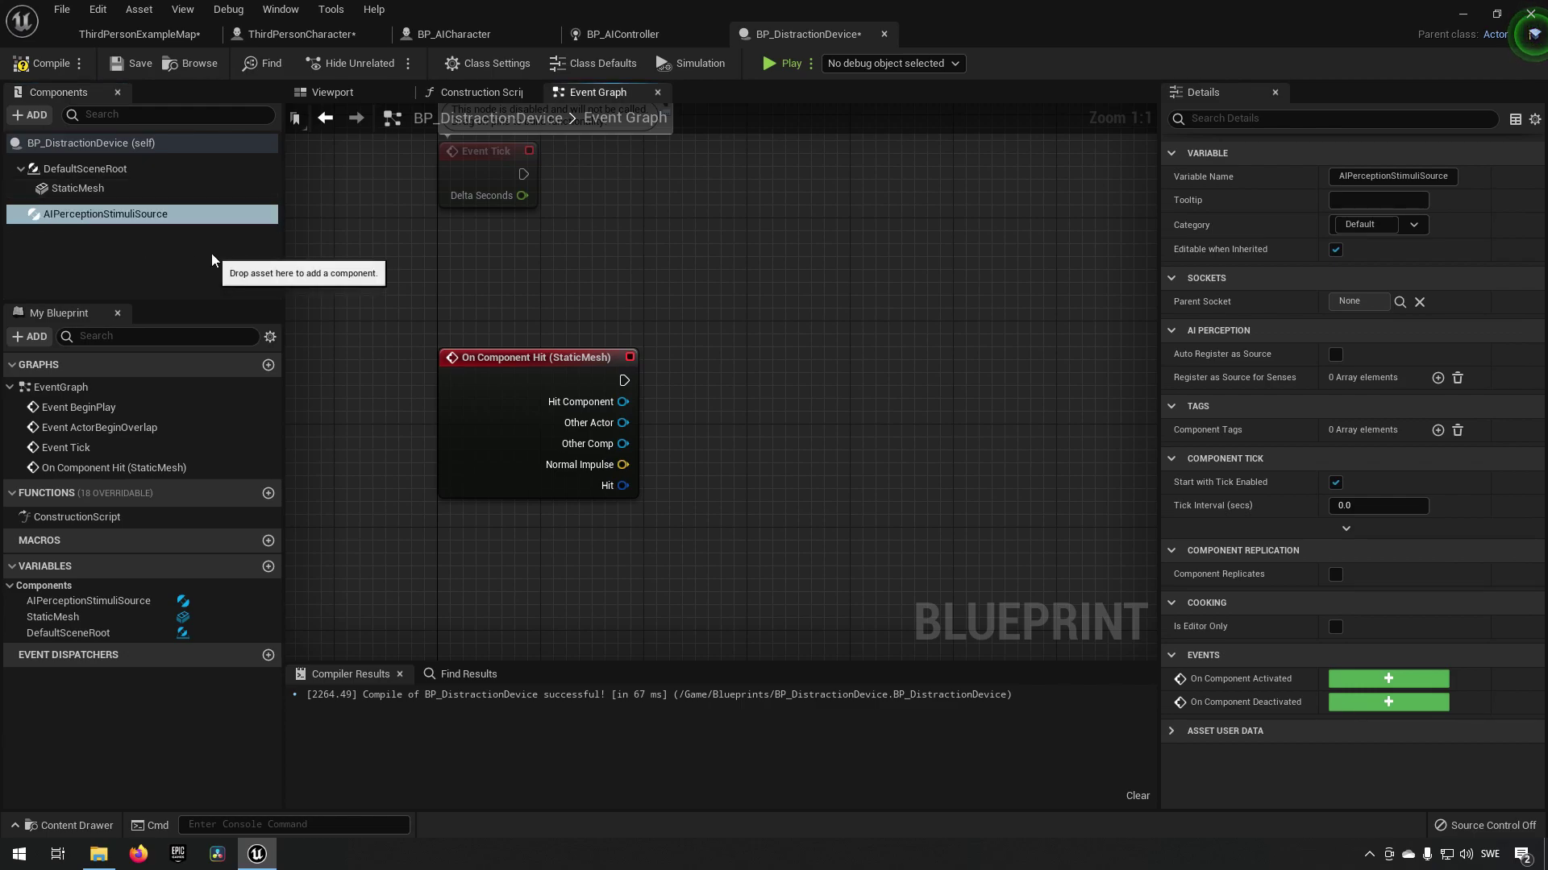
click(1437, 378)
click(1370, 402)
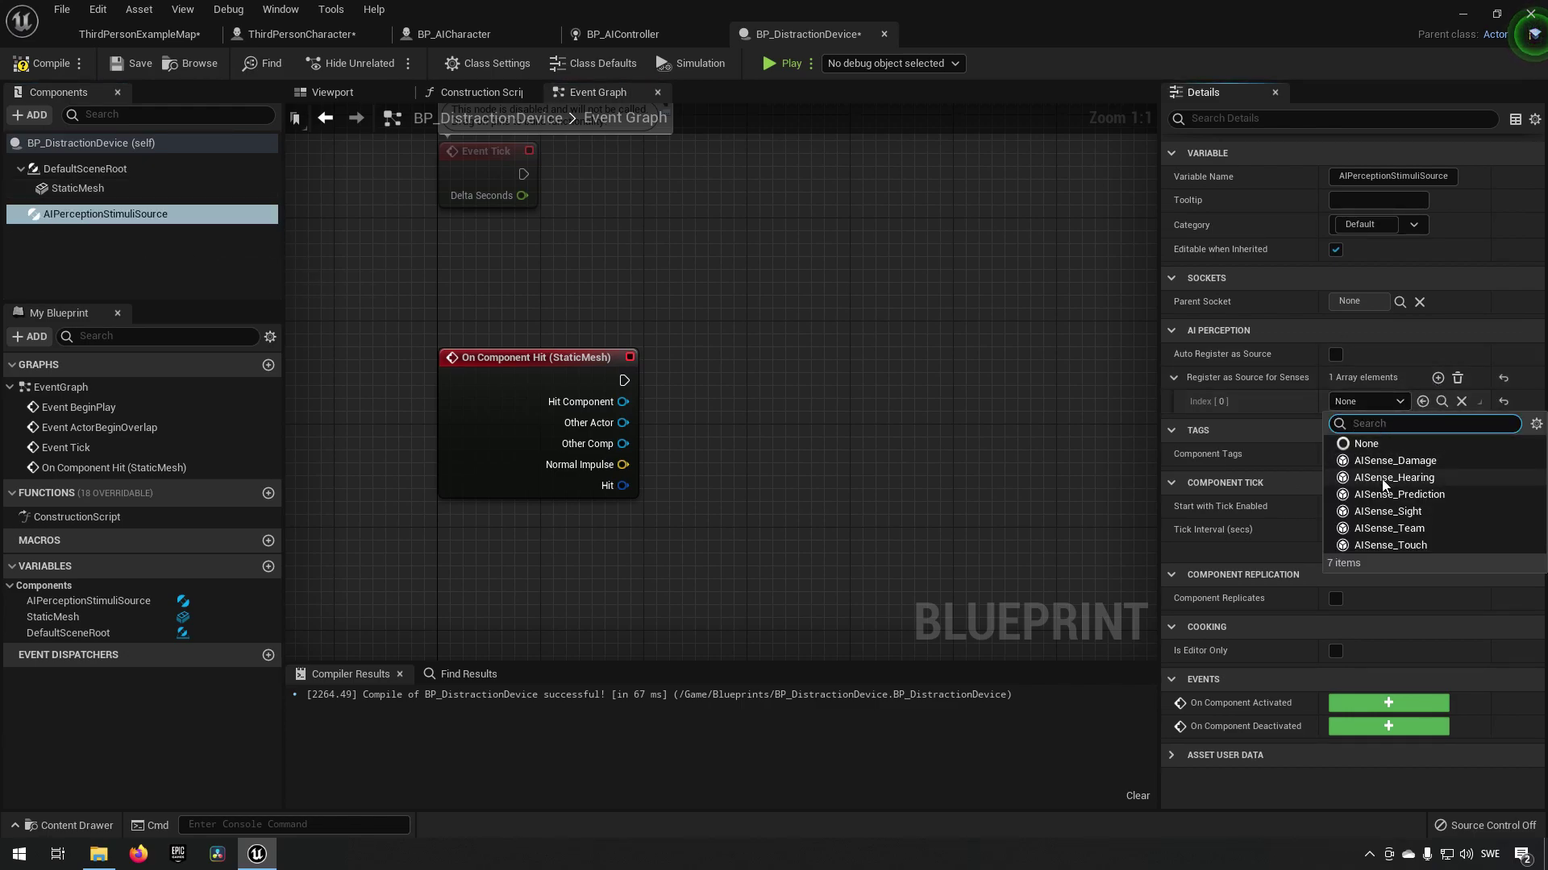
click(1402, 481)
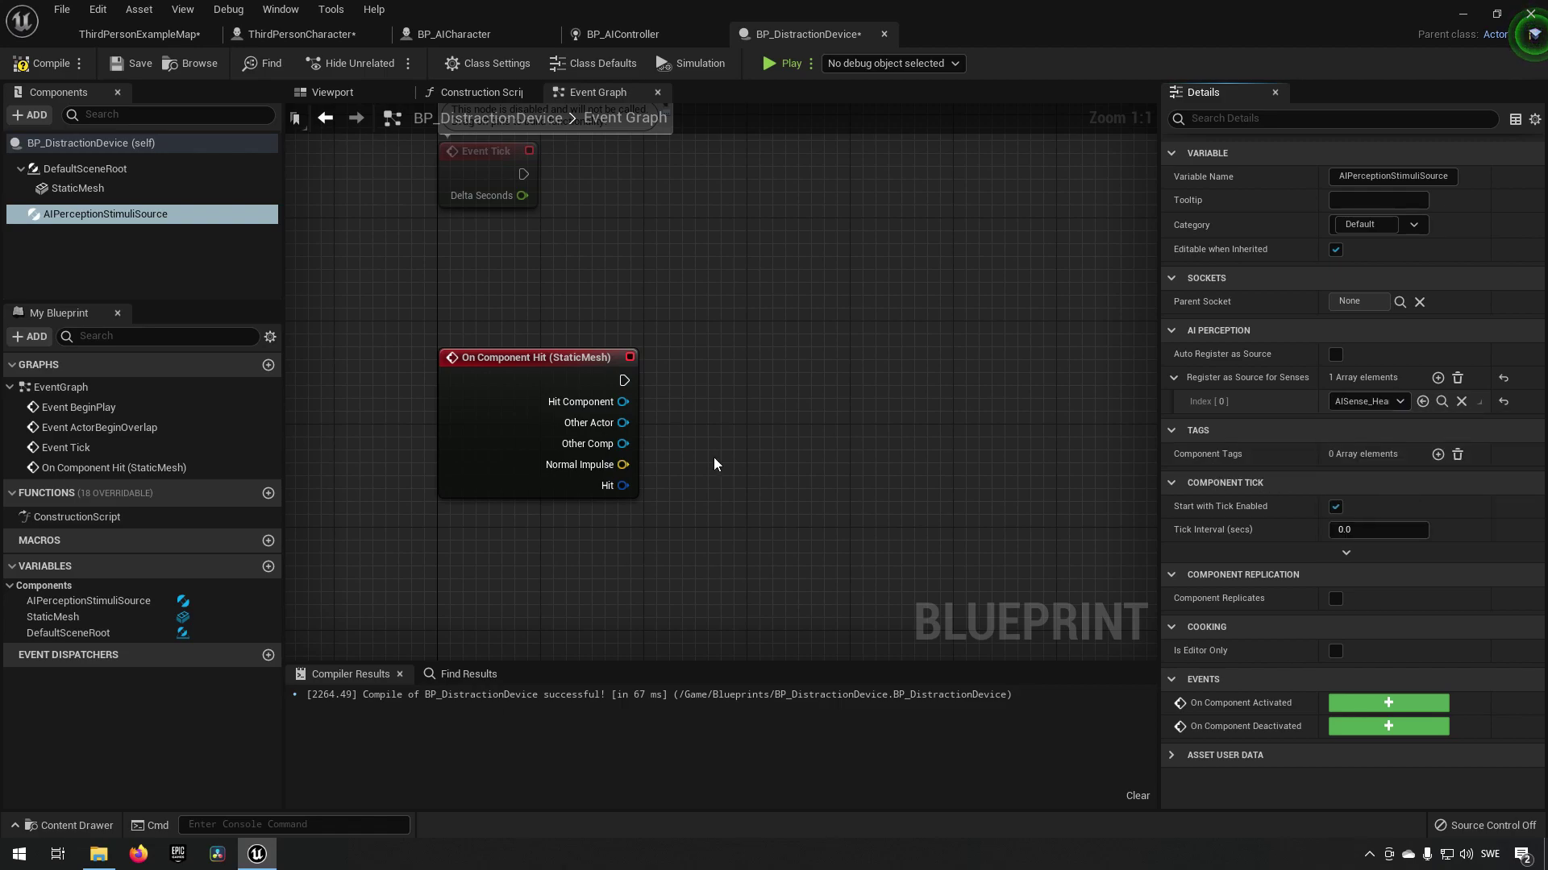
- Add a Report Noise Event node, execute it from On Component Hit, and align it beside the event
right_drag(809, 383, 753, 395)
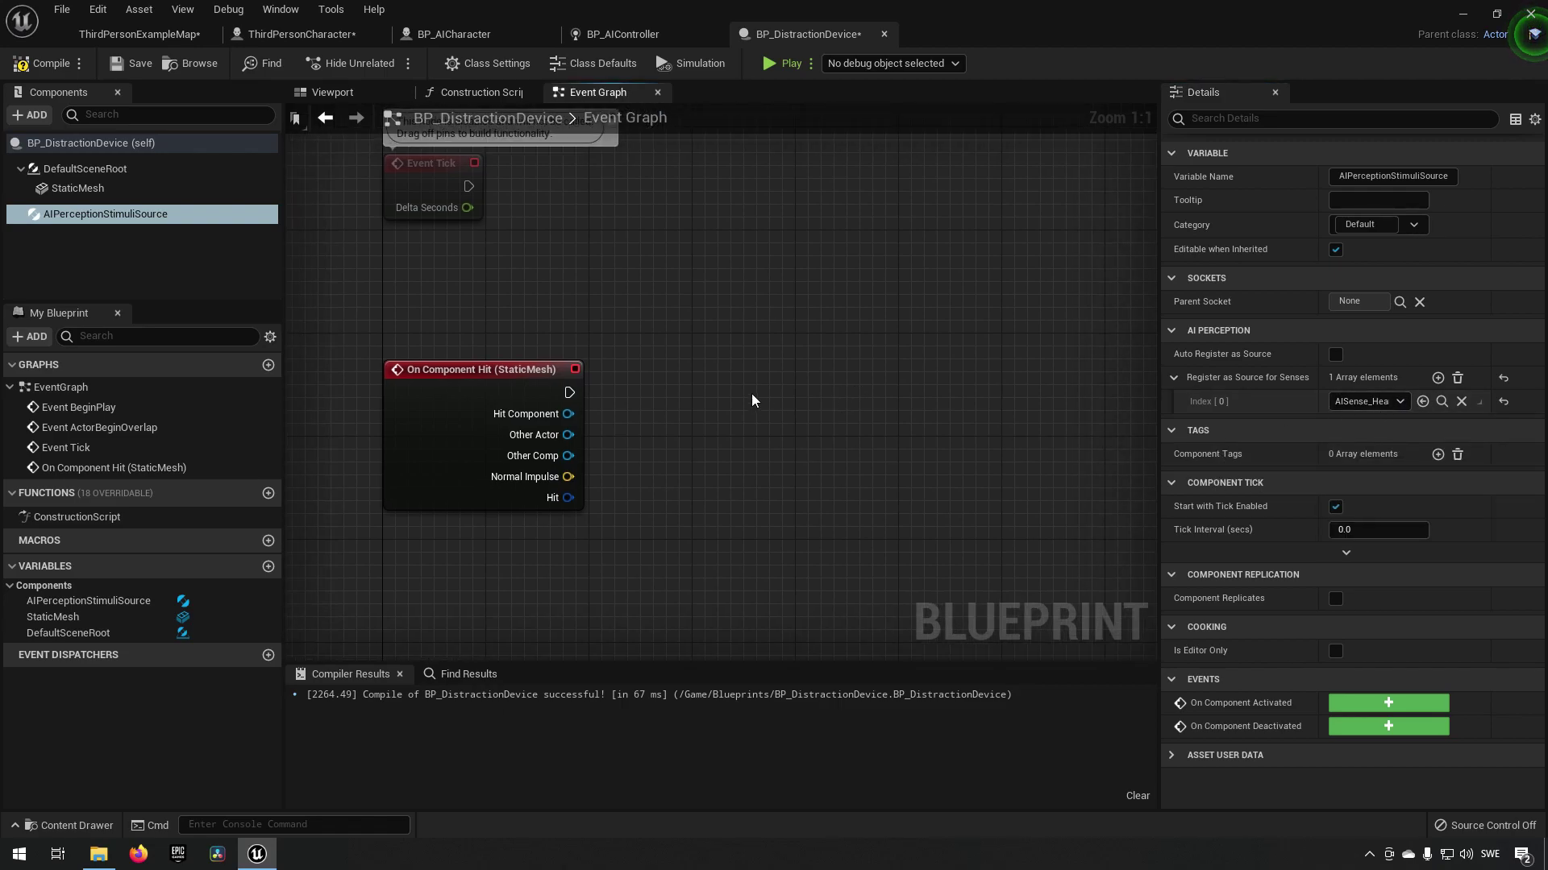
right_click(753, 386)
text(report)
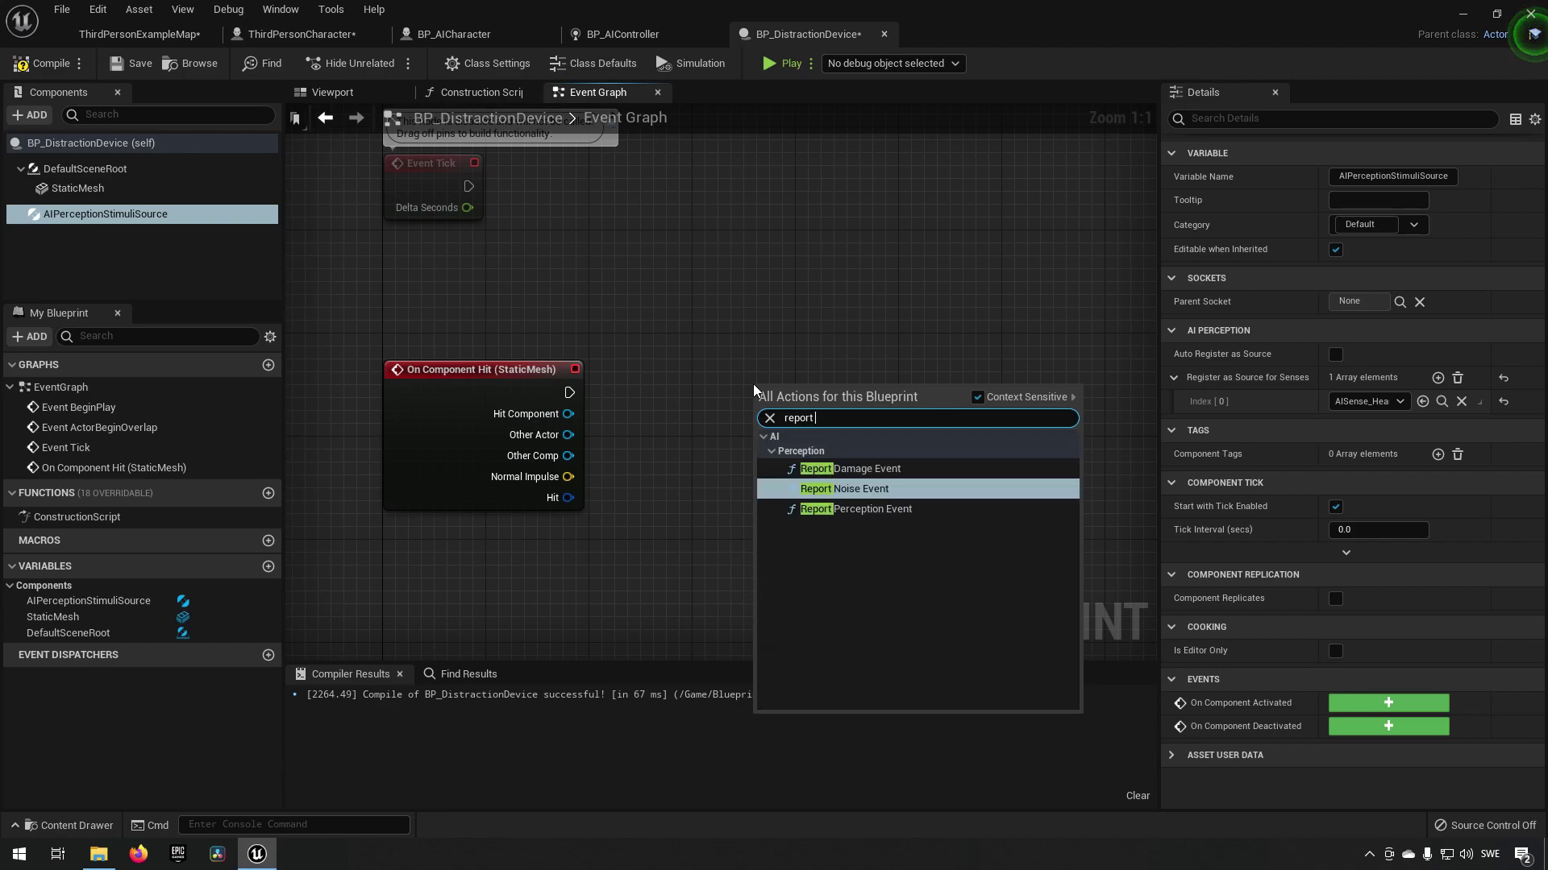
key(Return)
drag(569, 393, 773, 432)
drag(851, 404, 916, 378)
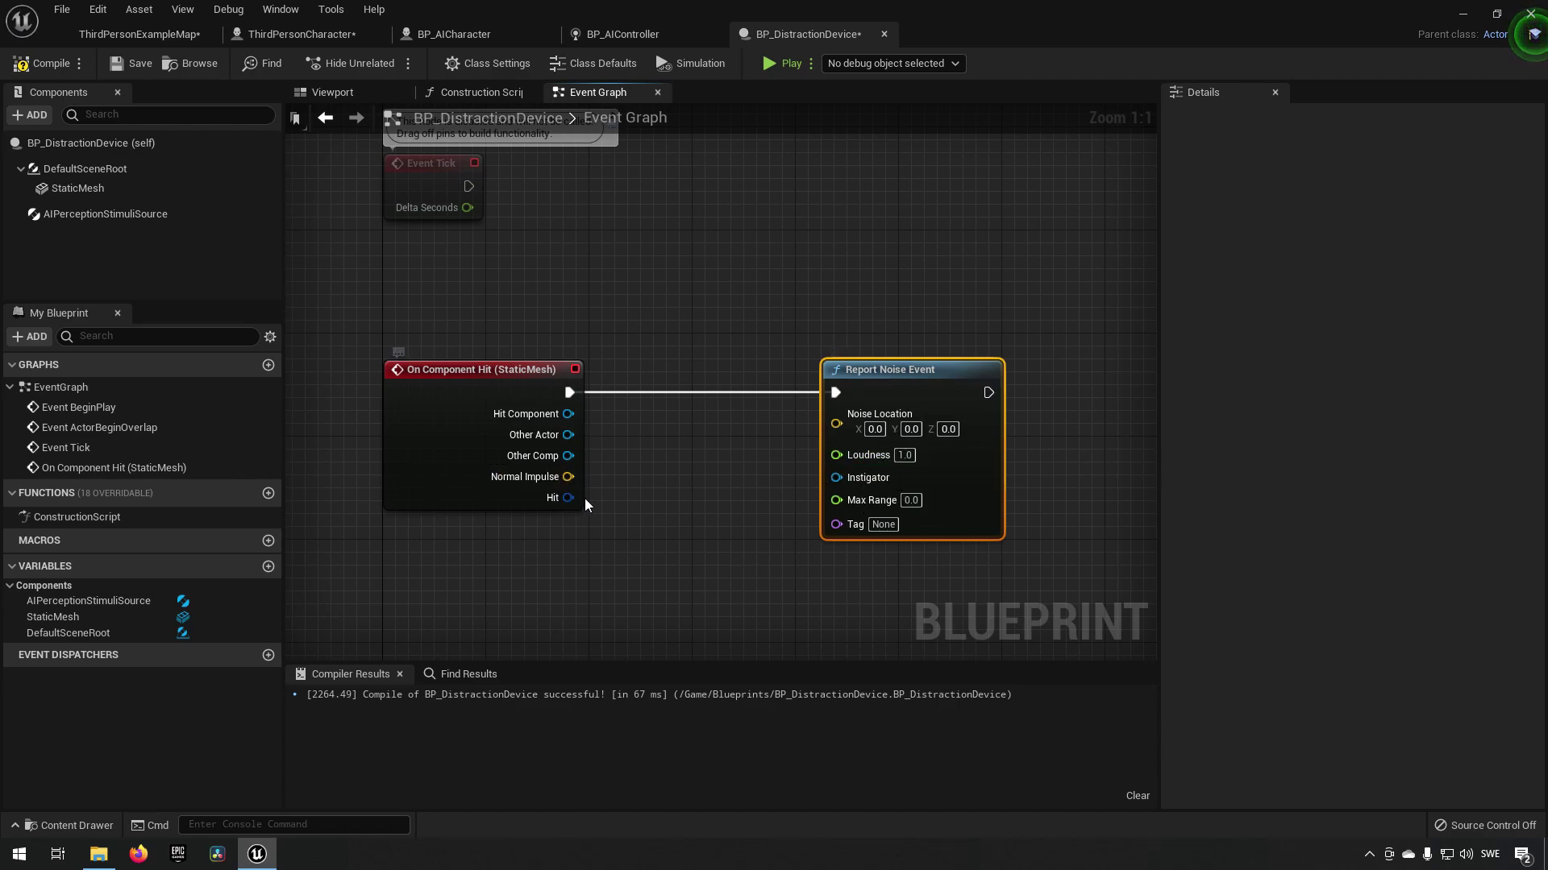
- Break the event's Hit result, expand the node, and connect its Location to the Noise Location of Report Noise Event
drag(575, 512, 621, 536)
text(br)
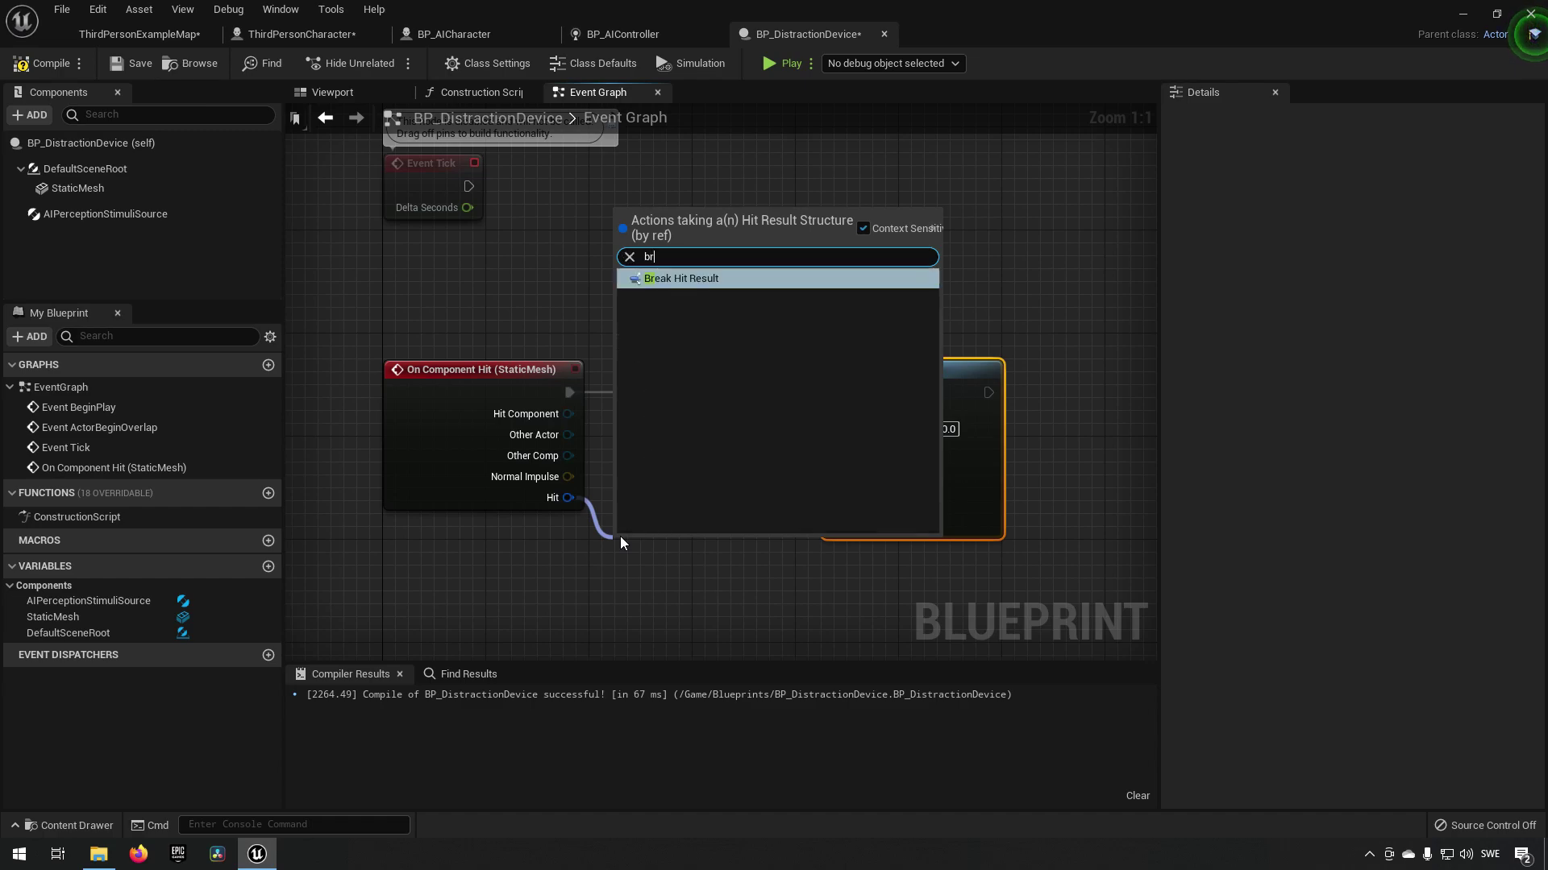
text(eak)
key(Return)
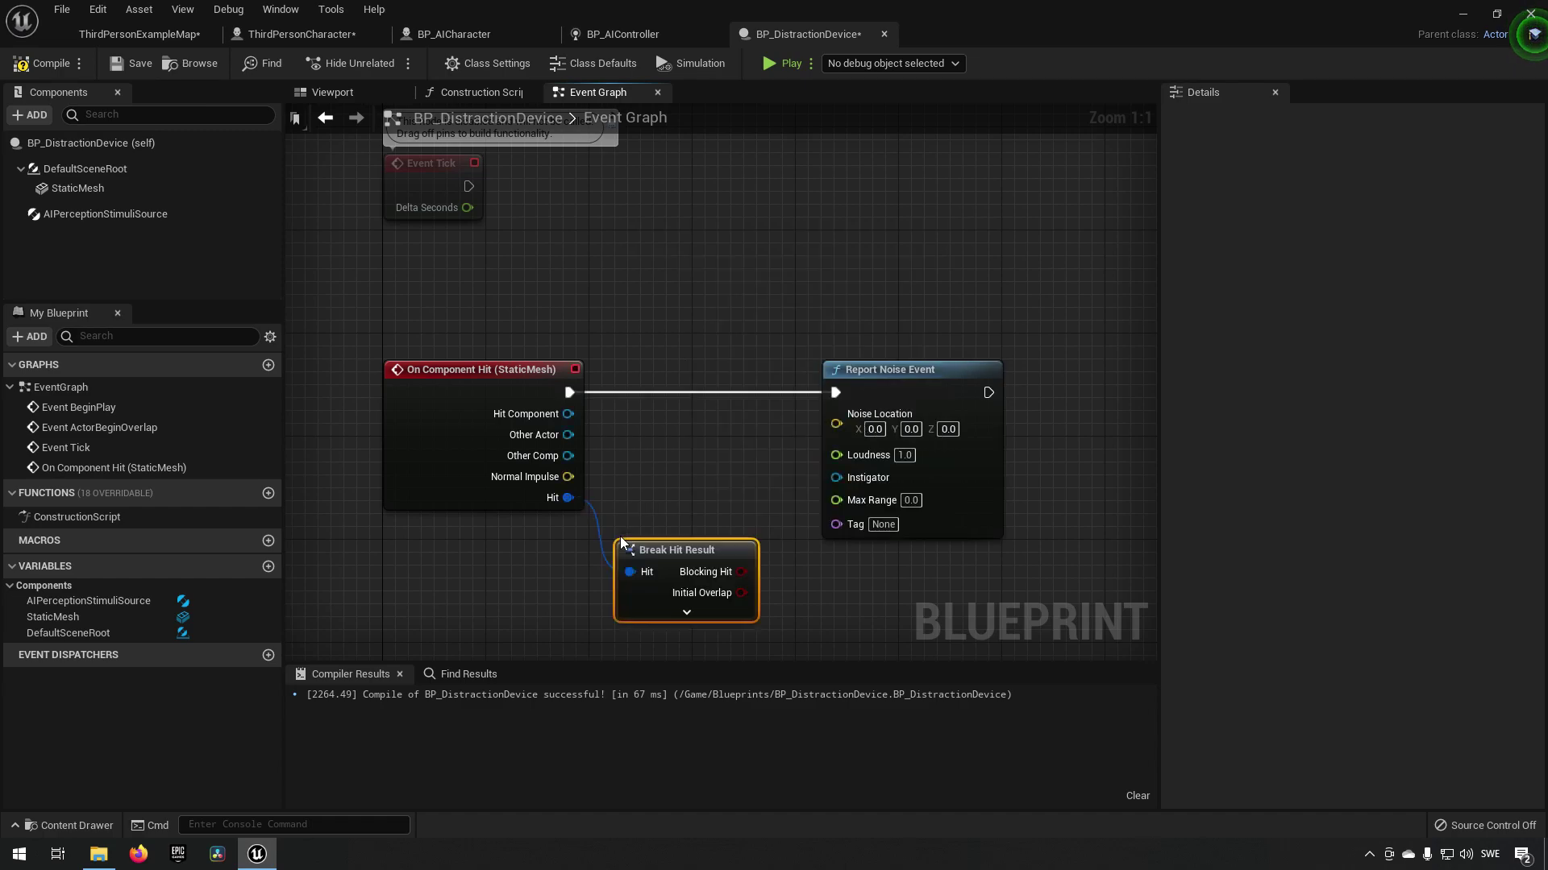
click(706, 615)
drag(677, 539, 765, 305)
drag(836, 270, 939, 269)
- Connect a Self reference to the Instigator of Report Noise Event, then compile and save BP_DistractionDevice
drag(868, 340, 691, 346)
text(self)
key(Return)
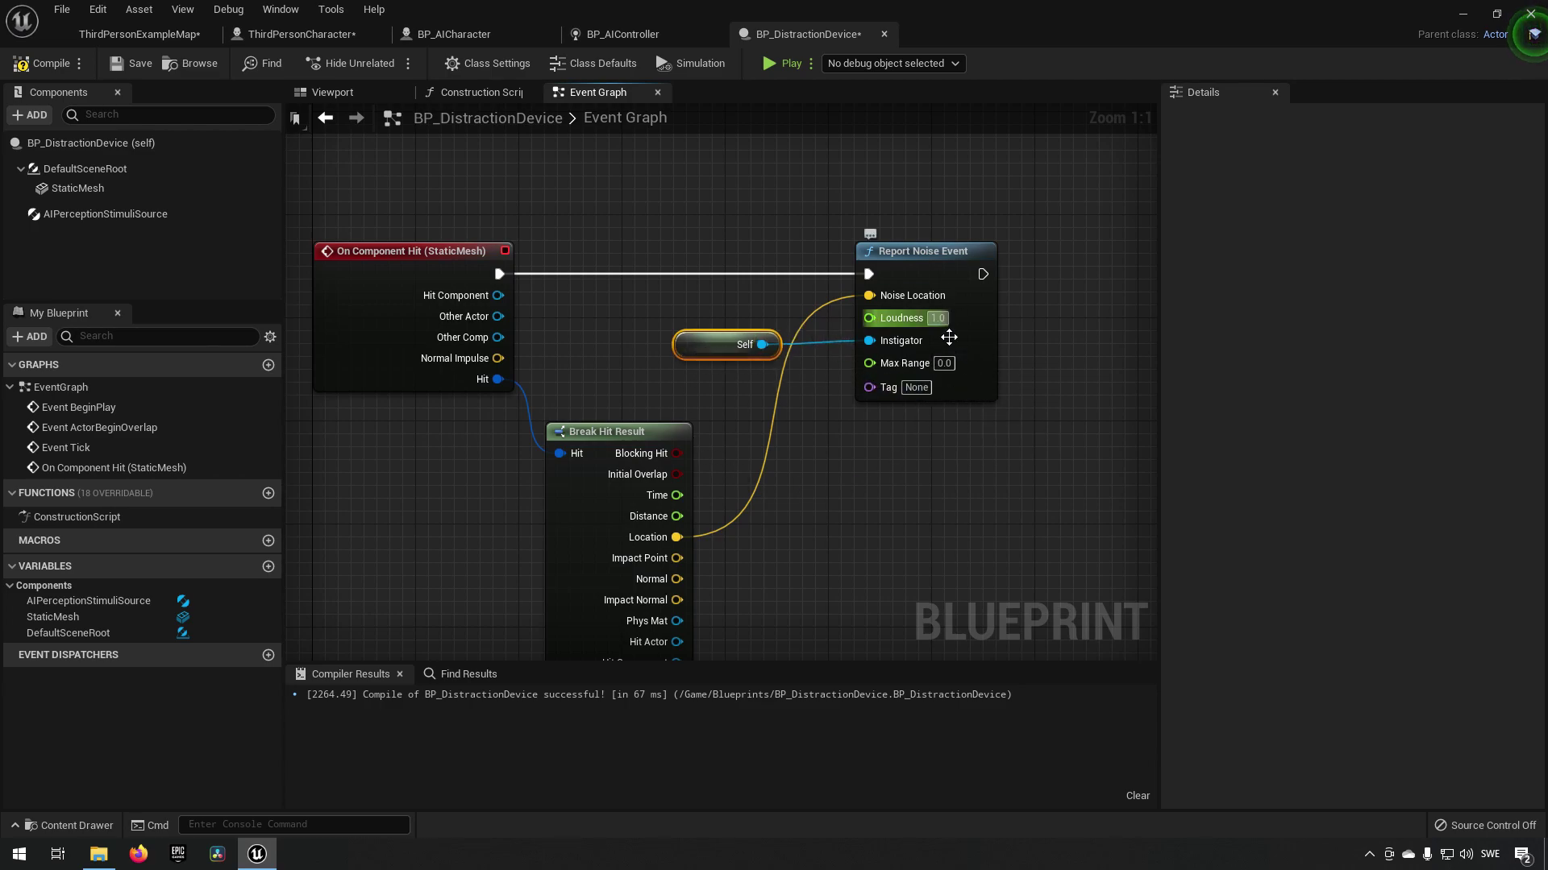
click(61, 66)
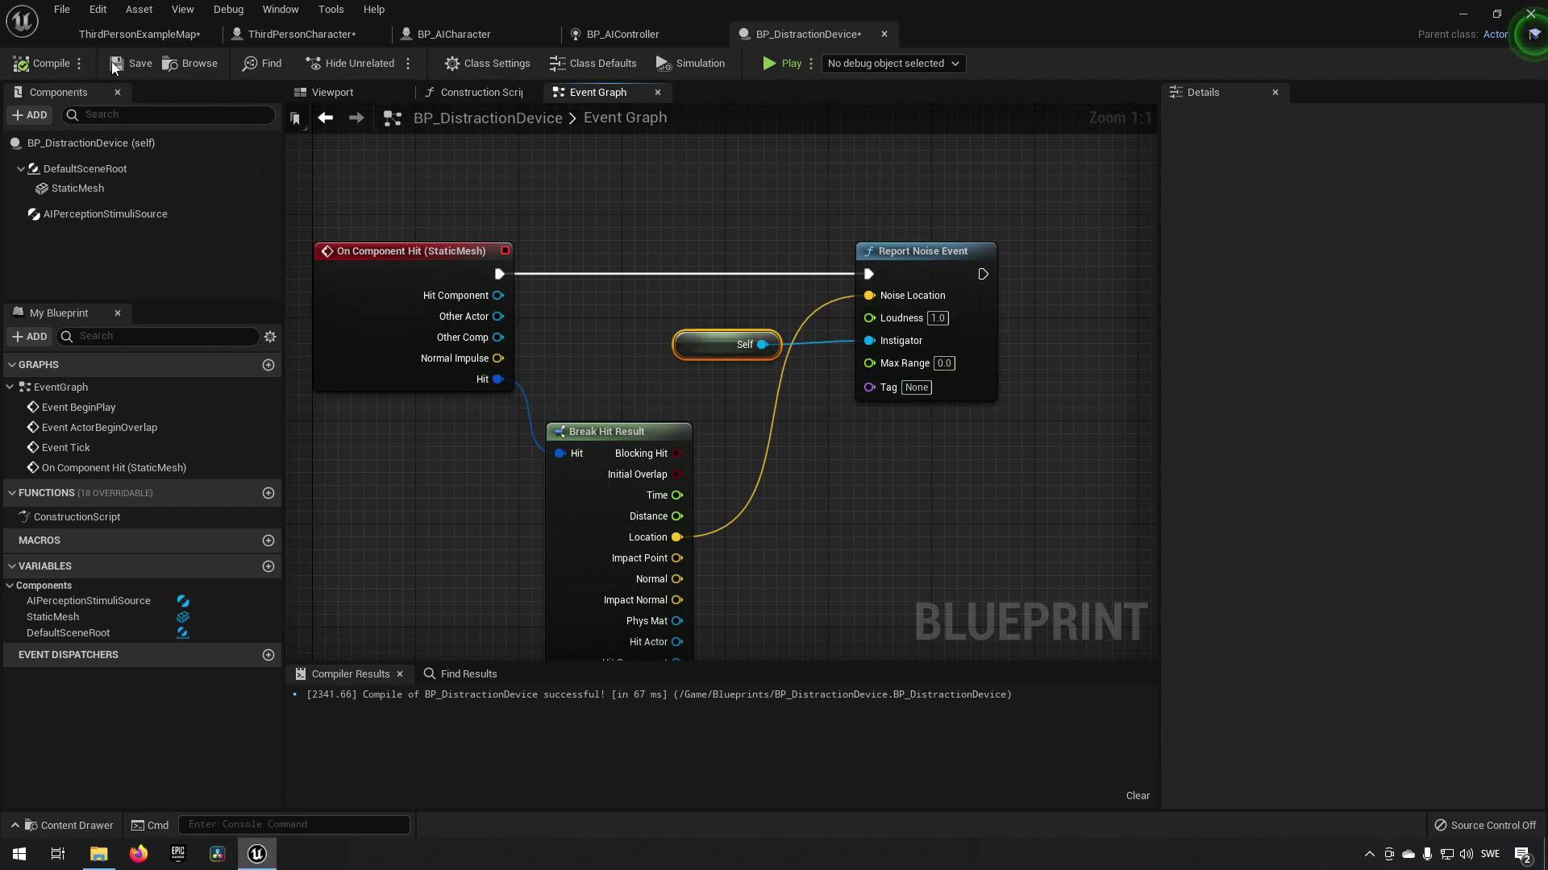
- In ThirdPersonExampleMap, move the placed BP_DistractionDevice high above the floor to about 450, 900, 950
click(160, 37)
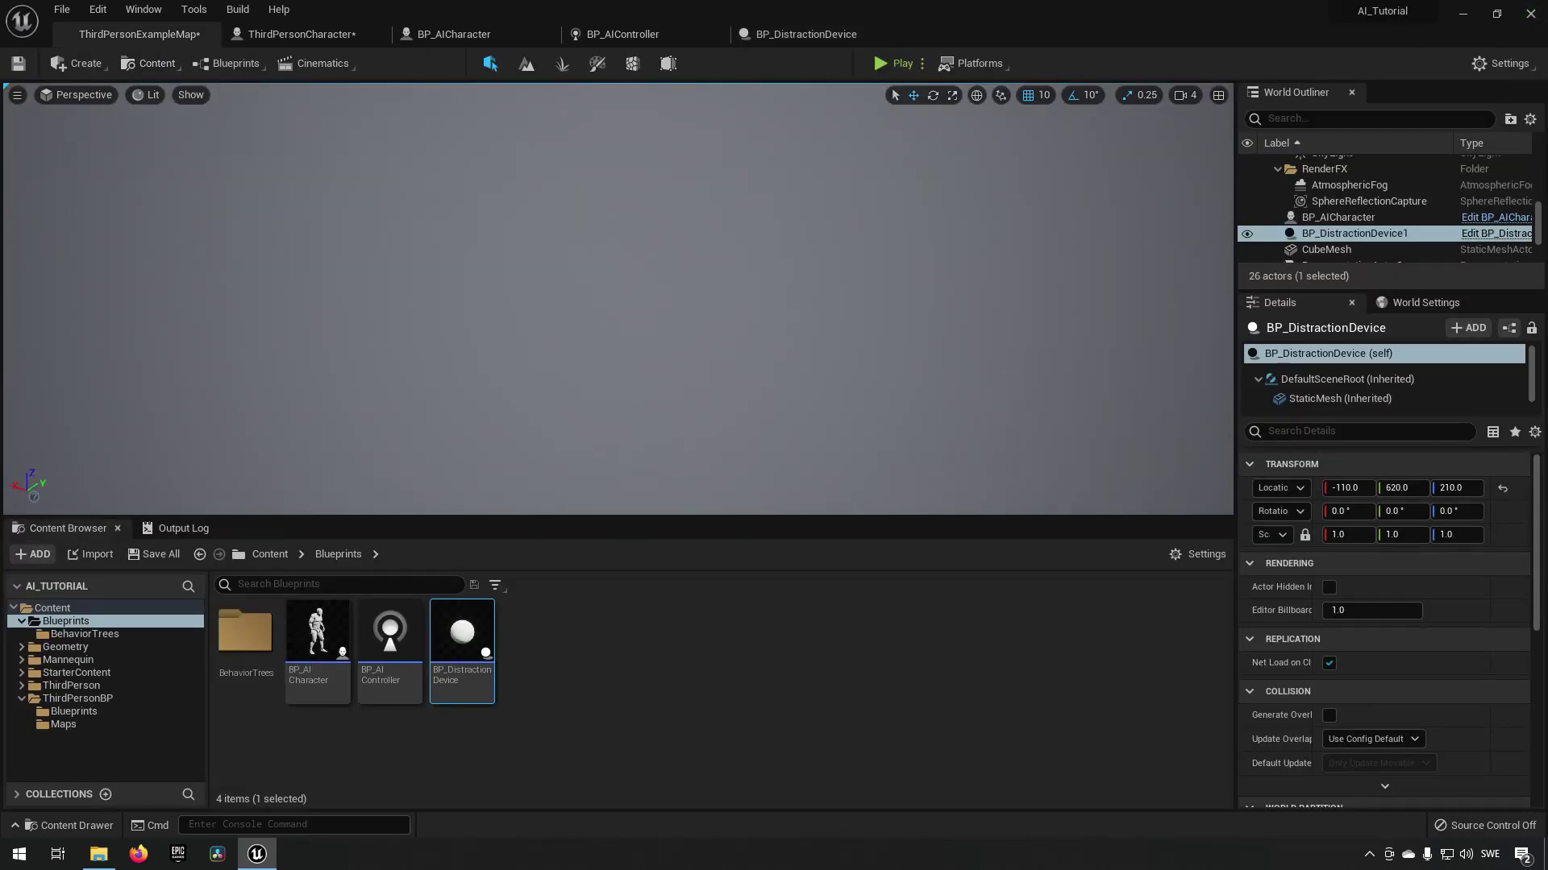
right_drag(806, 468, 784, 444)
key(w)
drag(690, 458, 669, 297)
drag(618, 246, 619, 38)
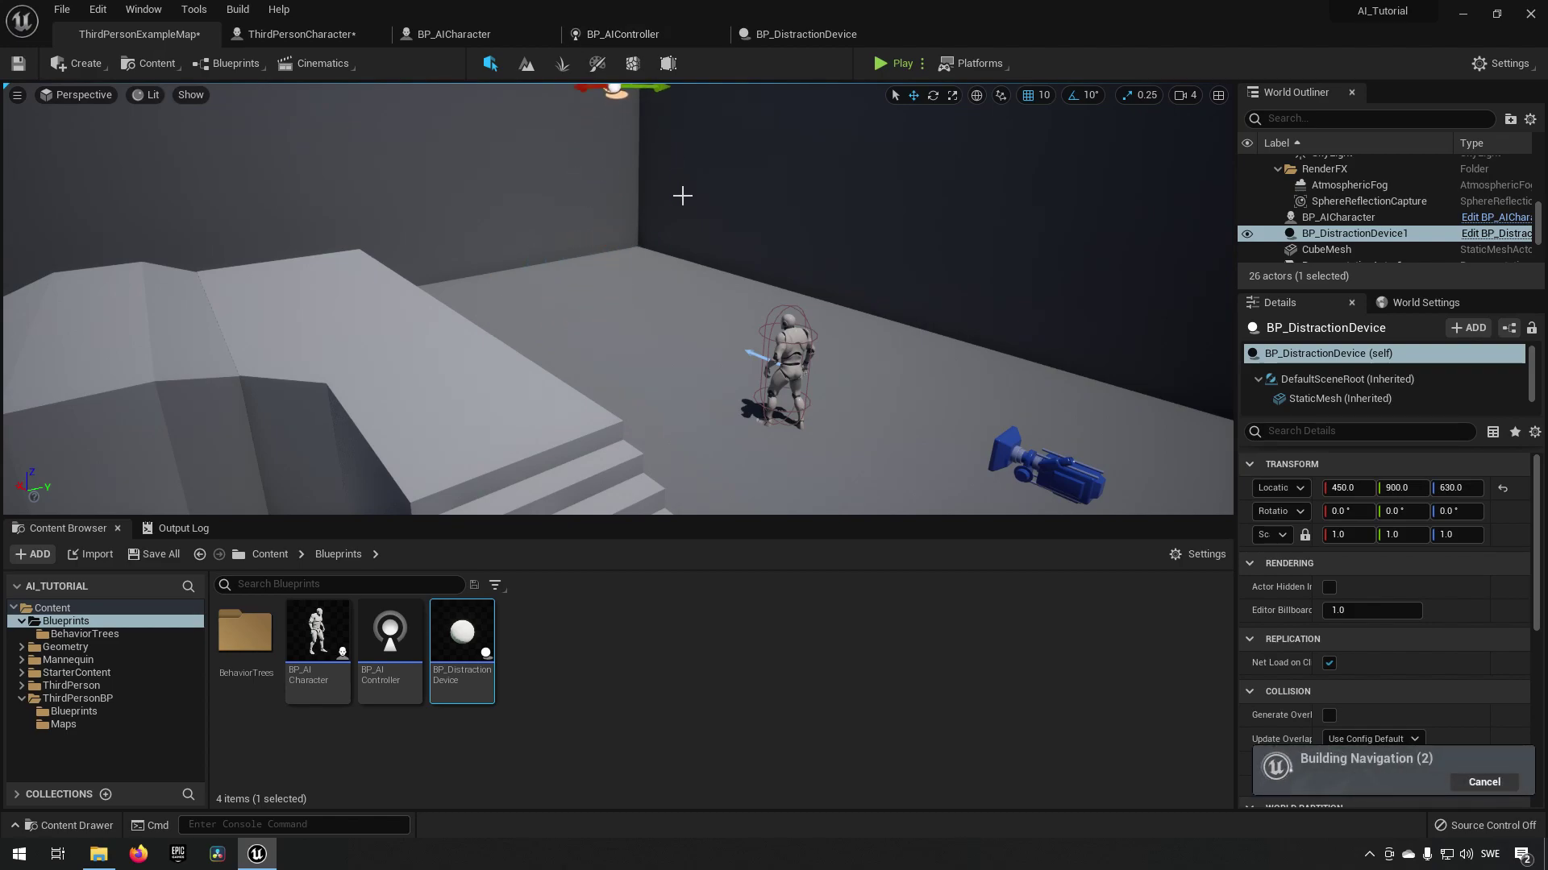
key(f)
drag(659, 270, 728, 97)
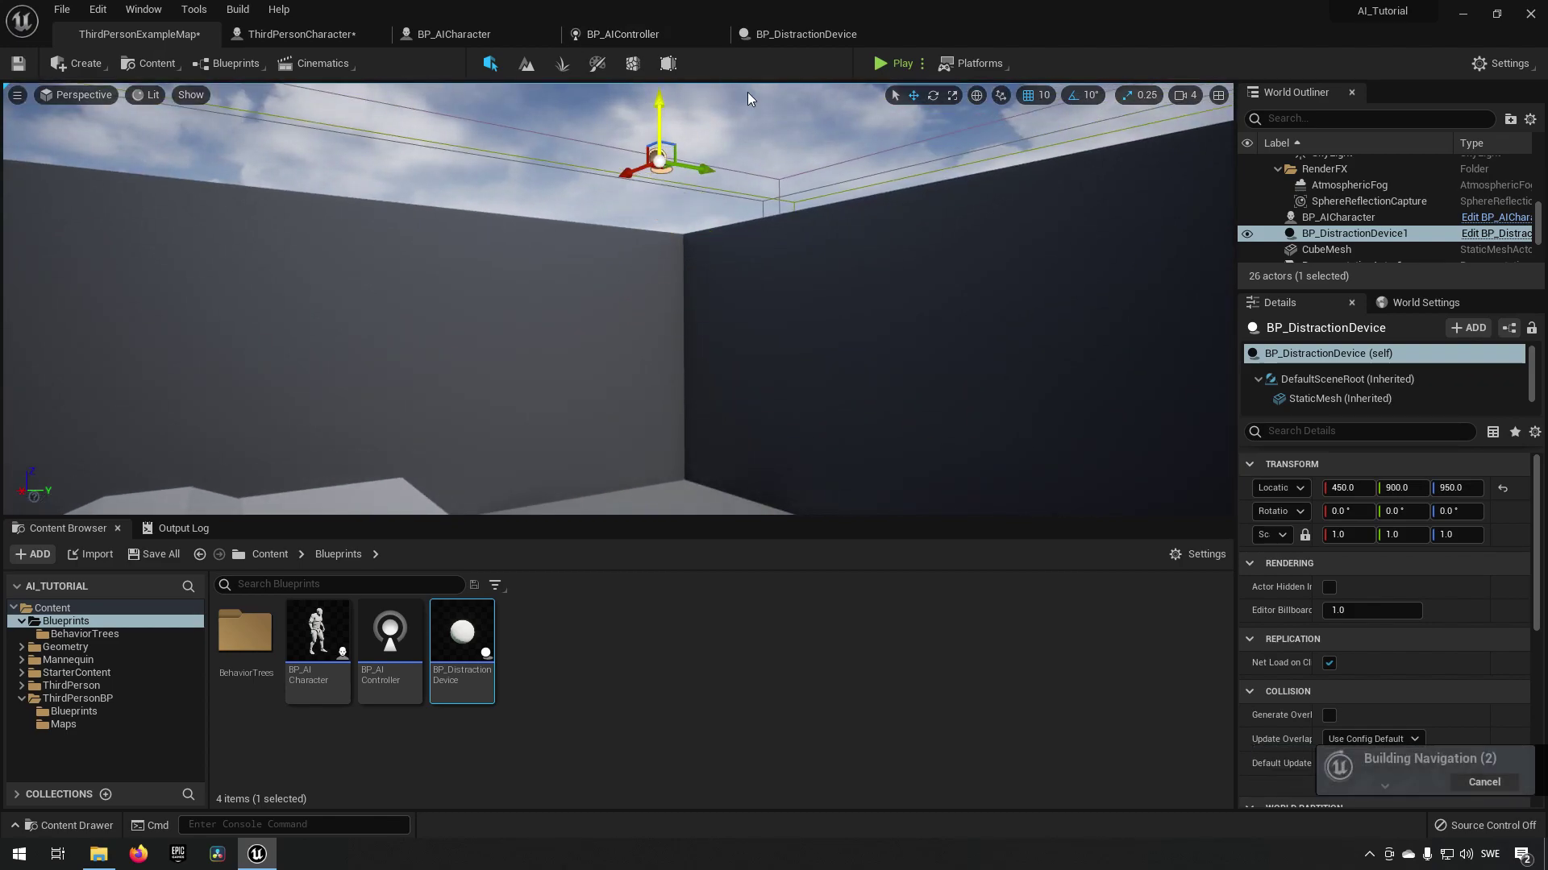
- Play the level with AI debugging limited to the Perception category to check whether BP_AICharacter hears the falling distraction device
click(895, 63)
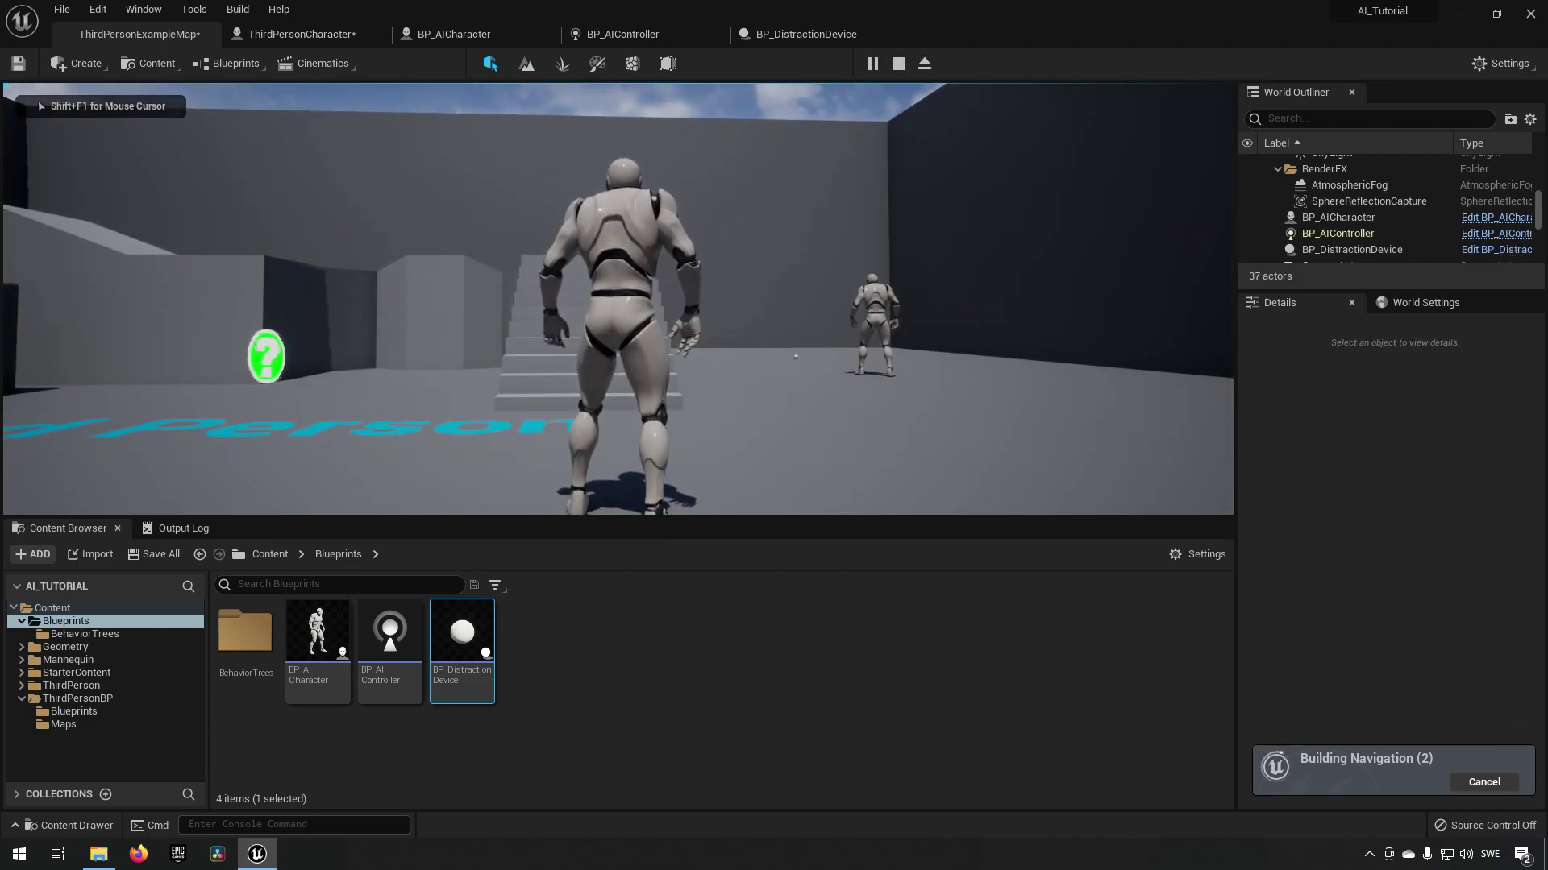
key(apostrophe)
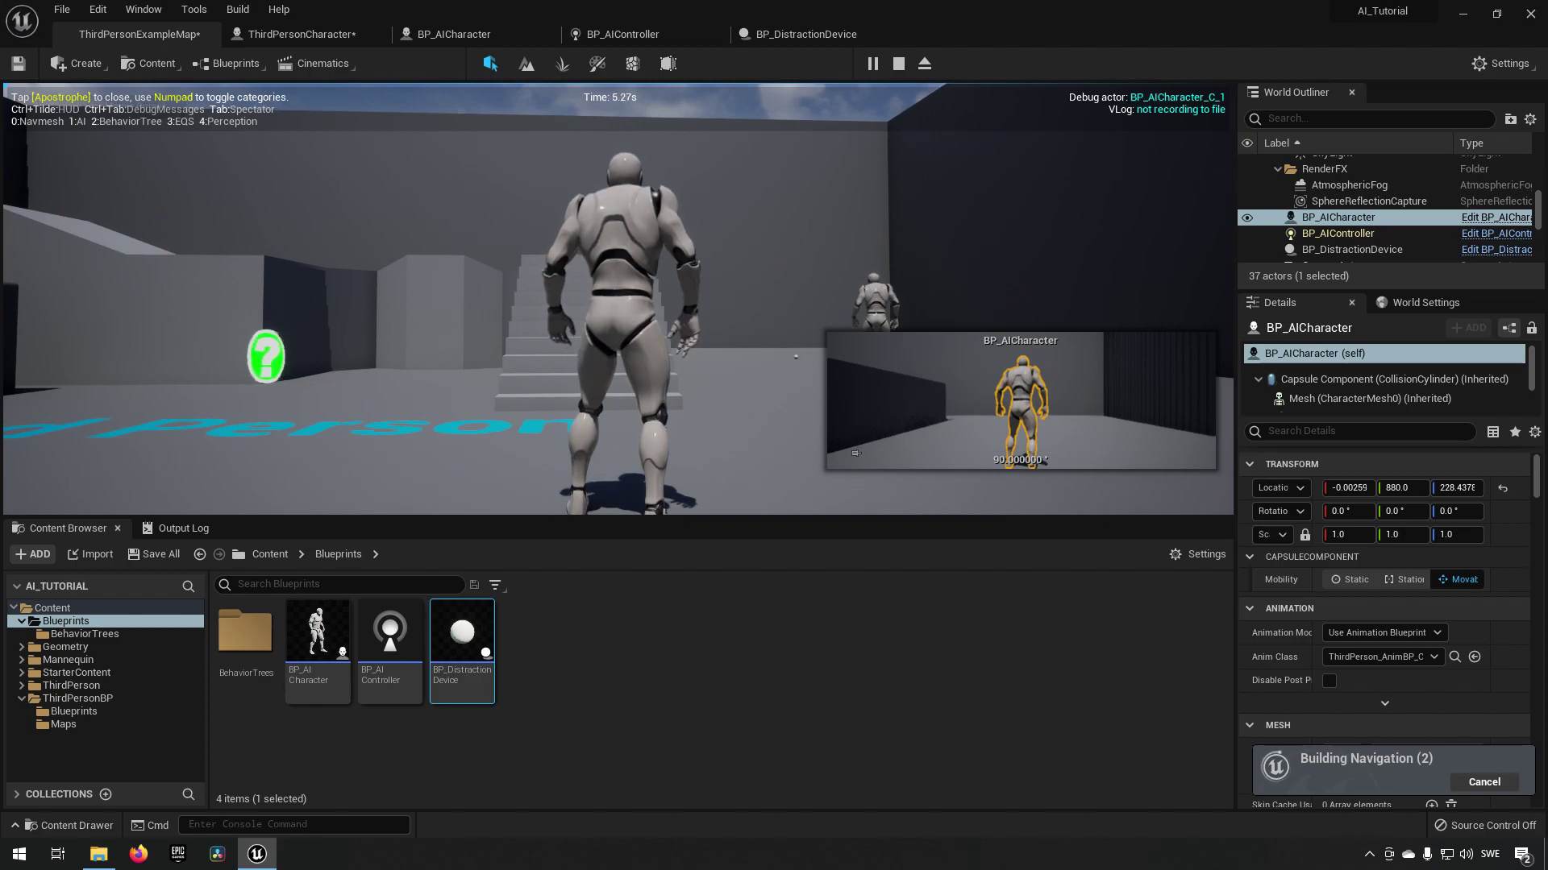
key(KP_4)
key(w)
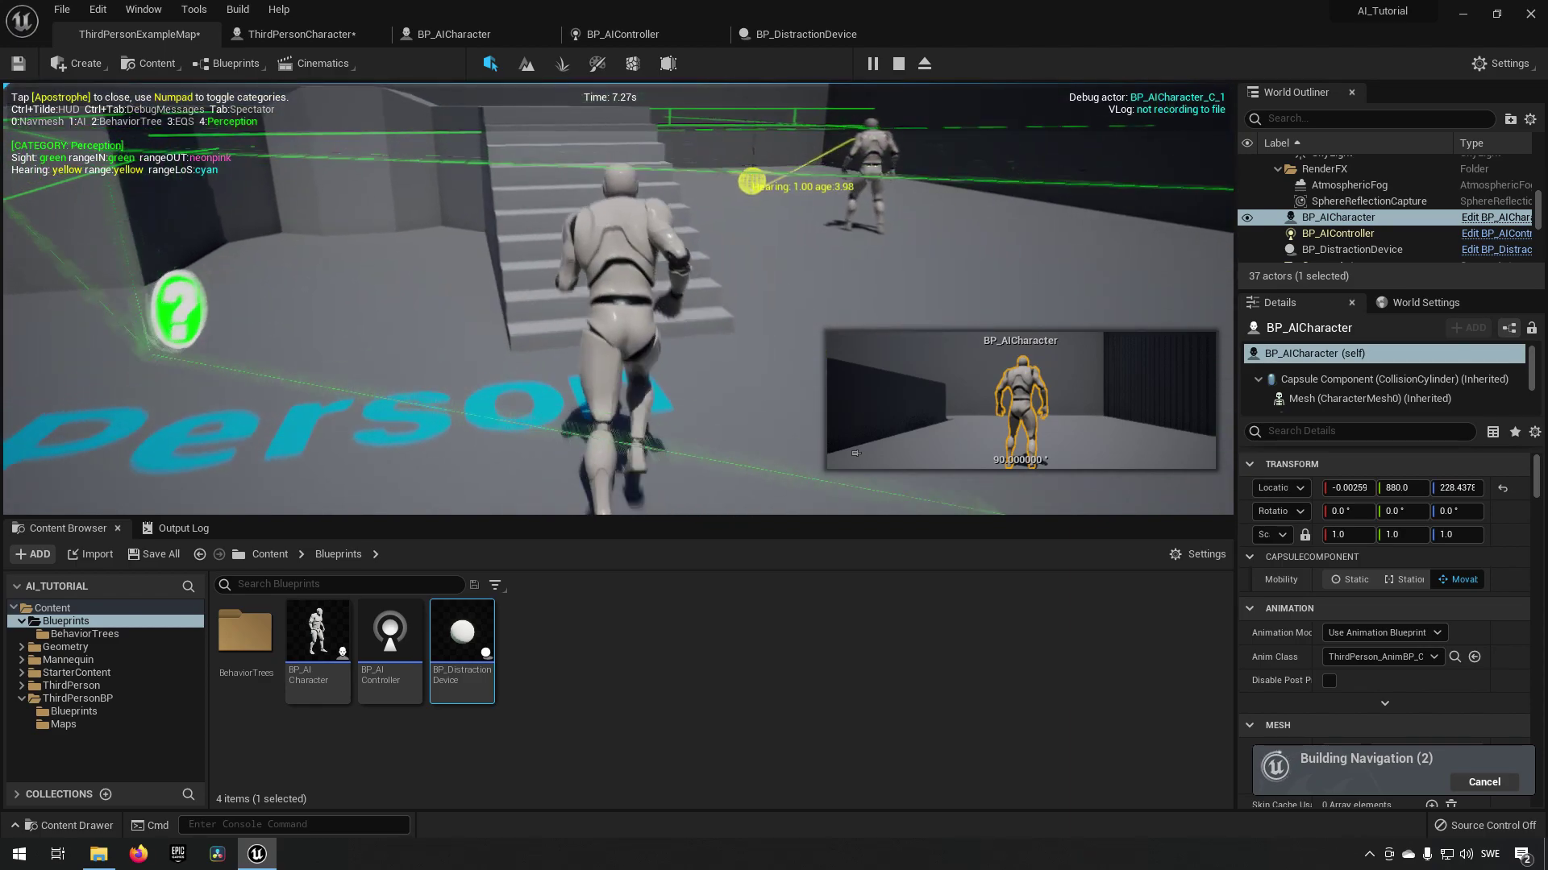
key(w)
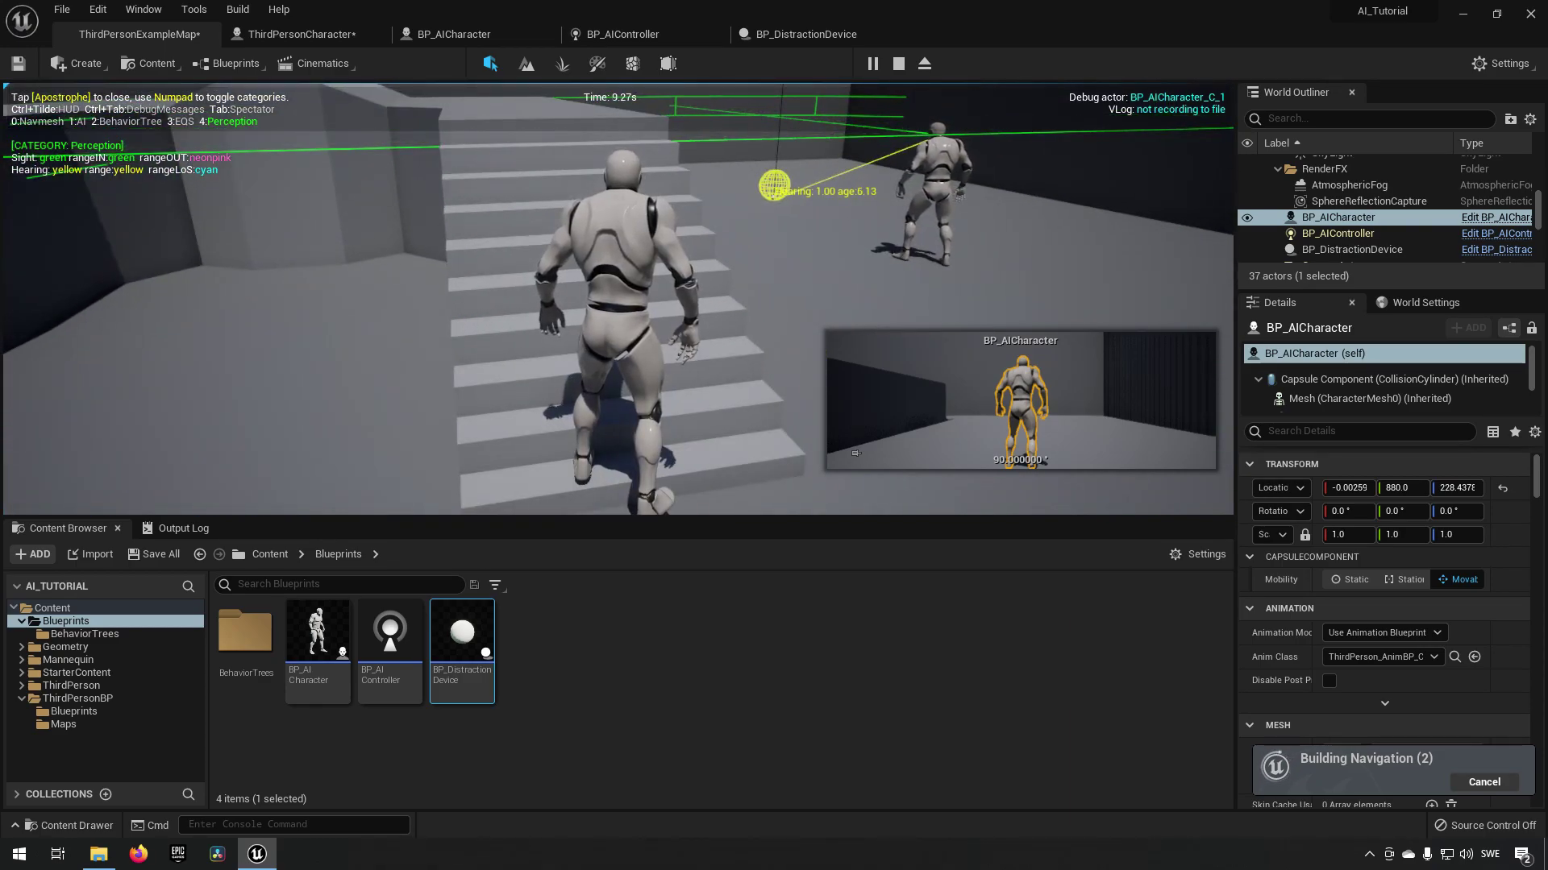
key(Escape)
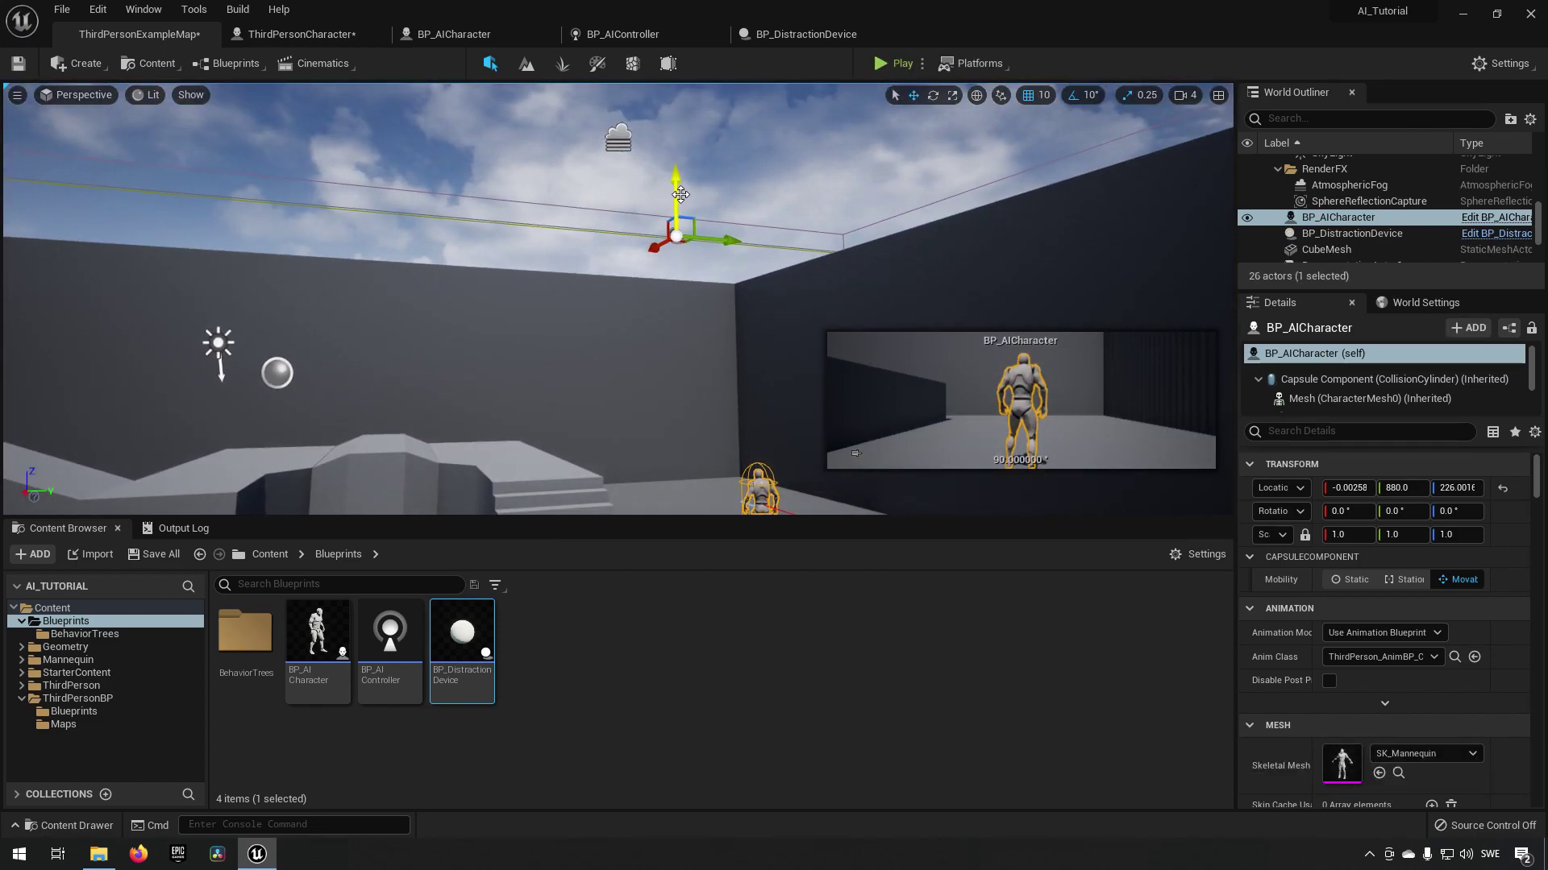
- Raise the placed BP_DistractionDevice straight up to a Z location of 2360
drag(680, 193, 698, 80)
right_drag(711, 320, 715, 228)
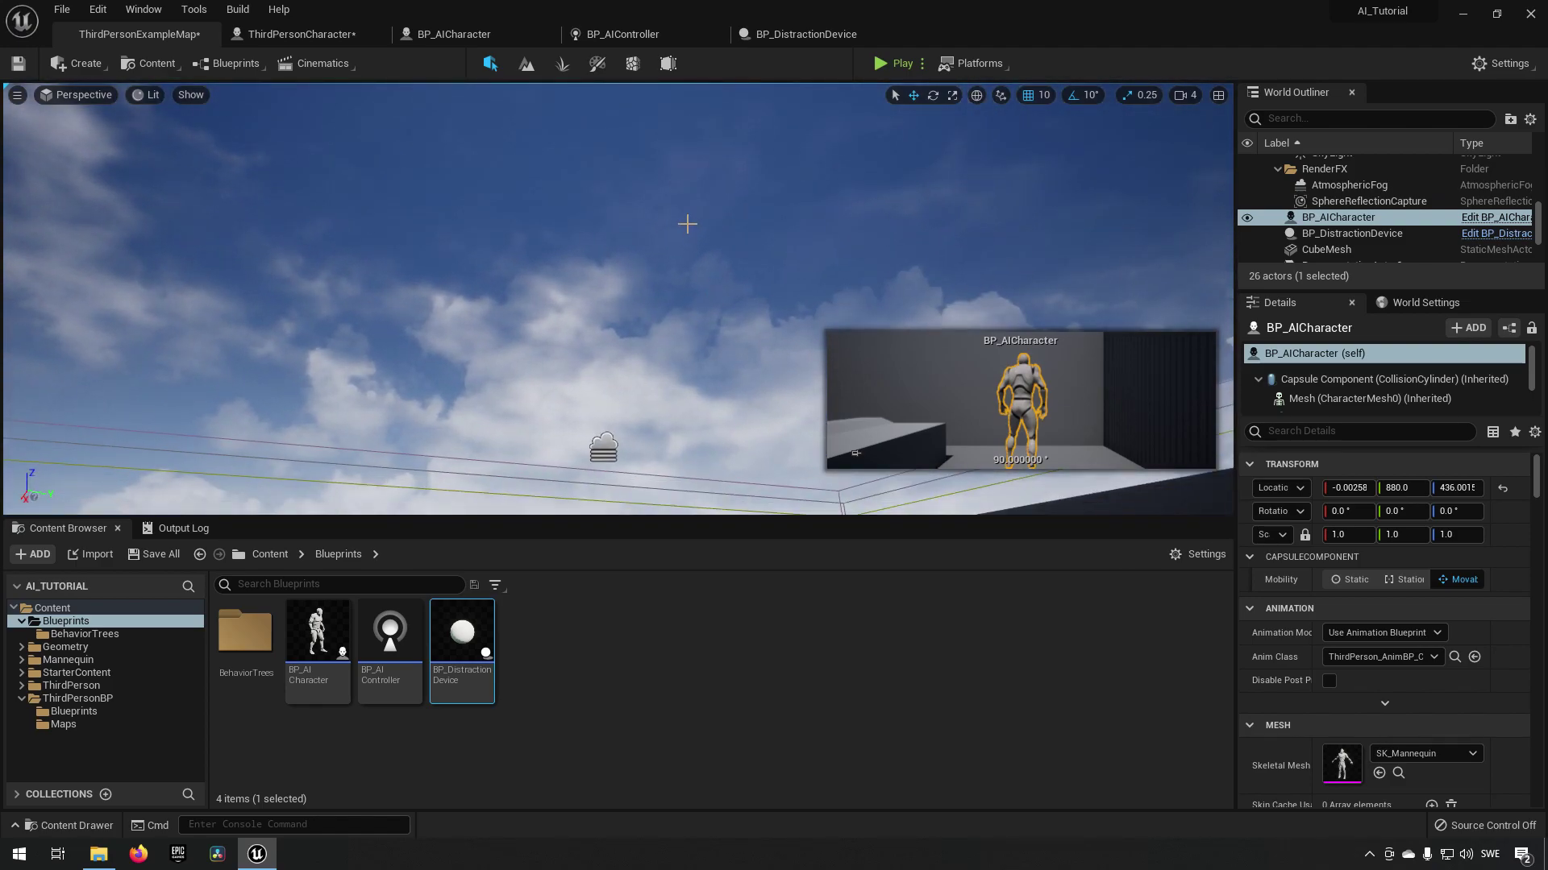
click(1373, 250)
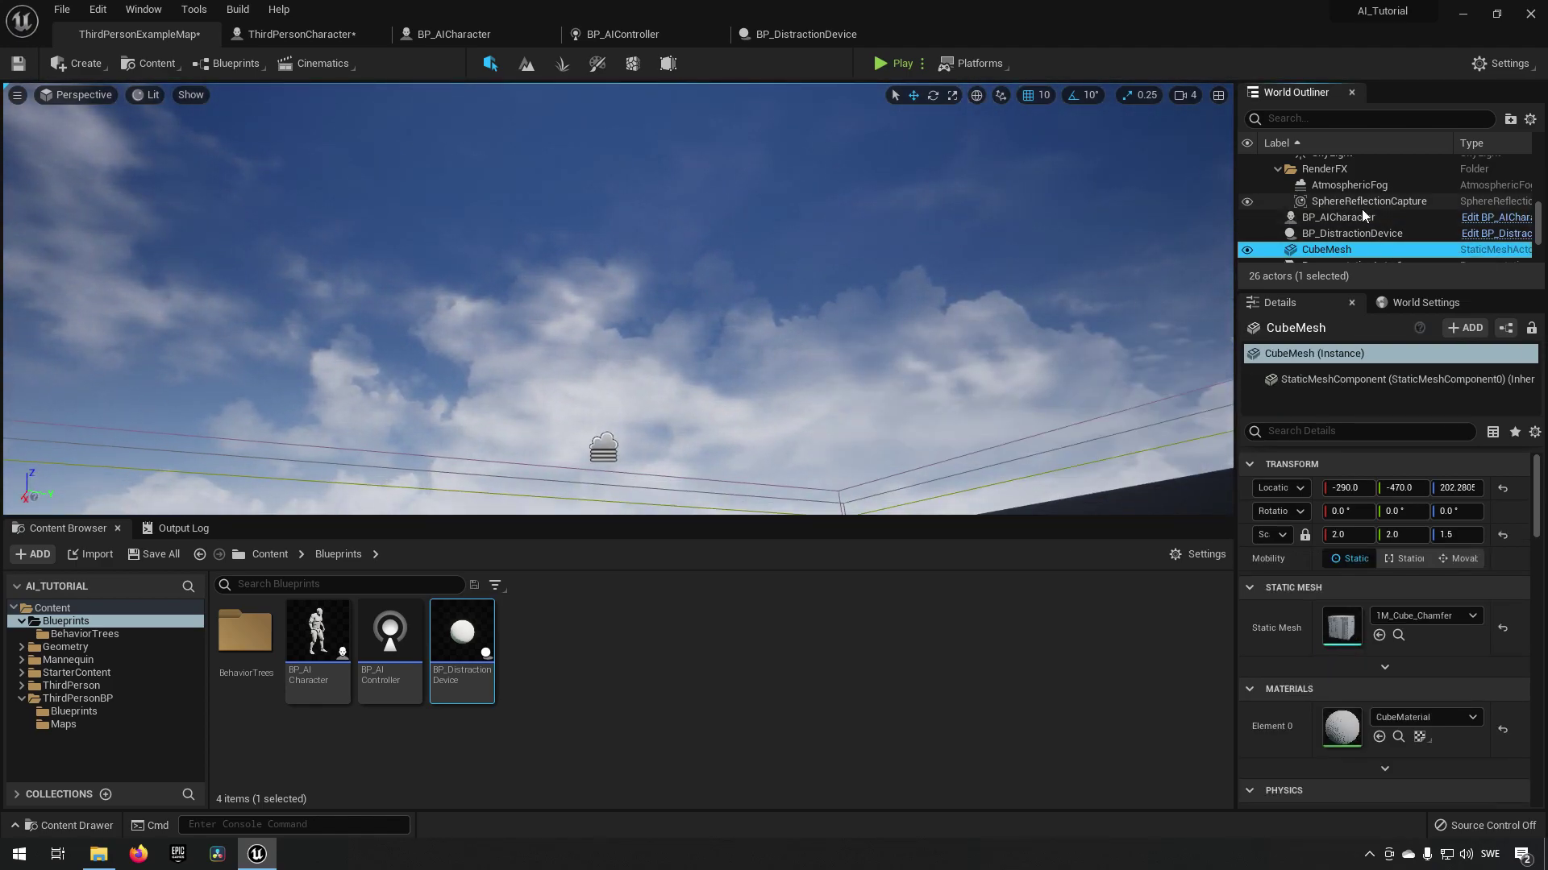
scroll(1361, 210, down, 3)
scroll(1362, 221, up, 6)
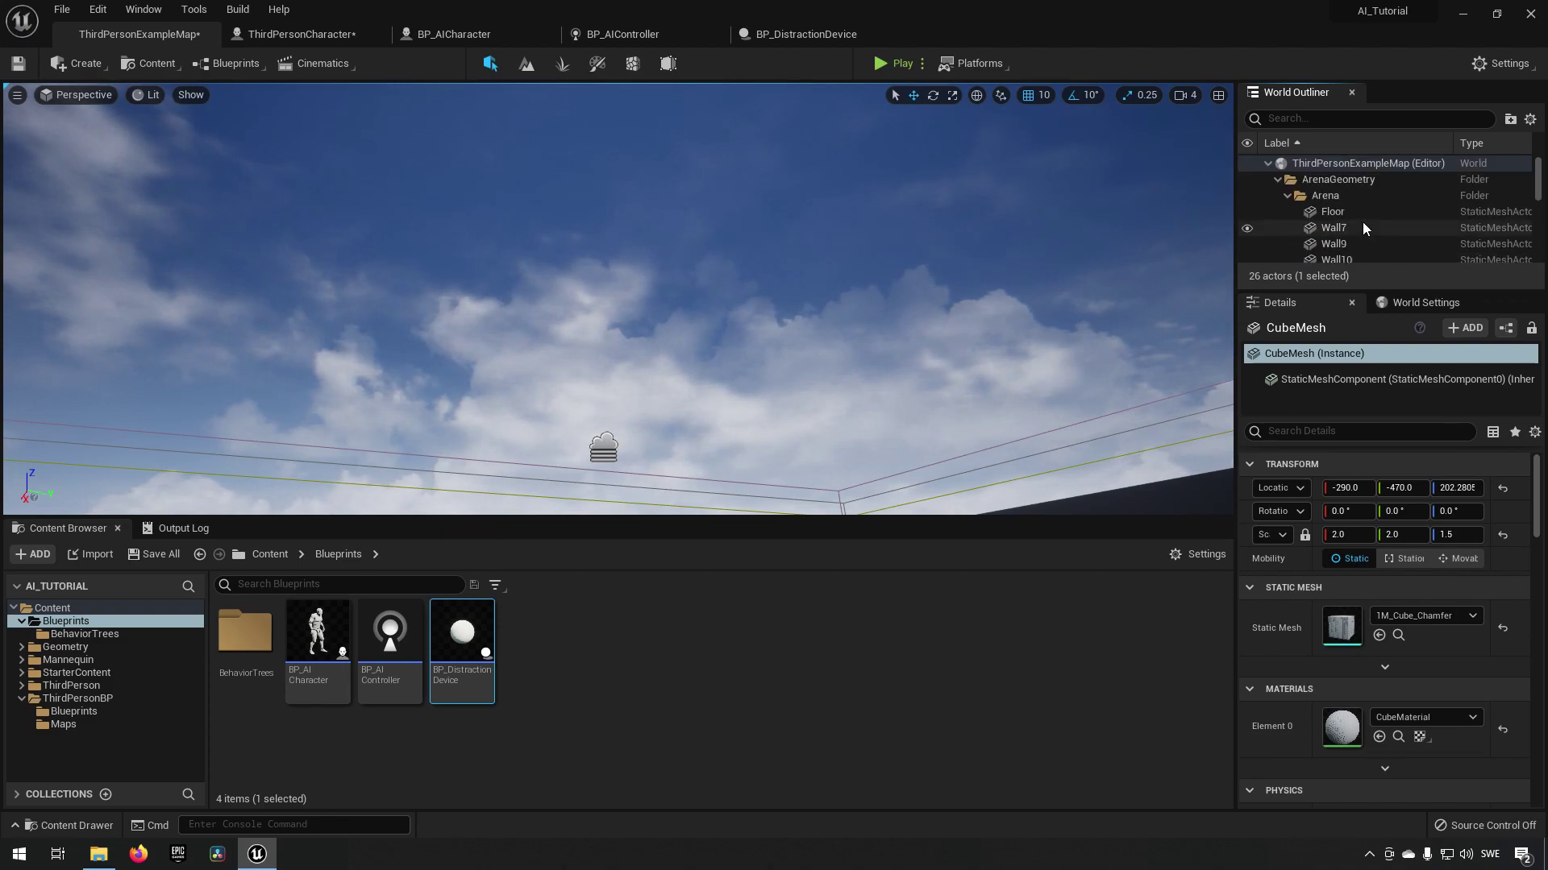
scroll(1362, 220, down, 5)
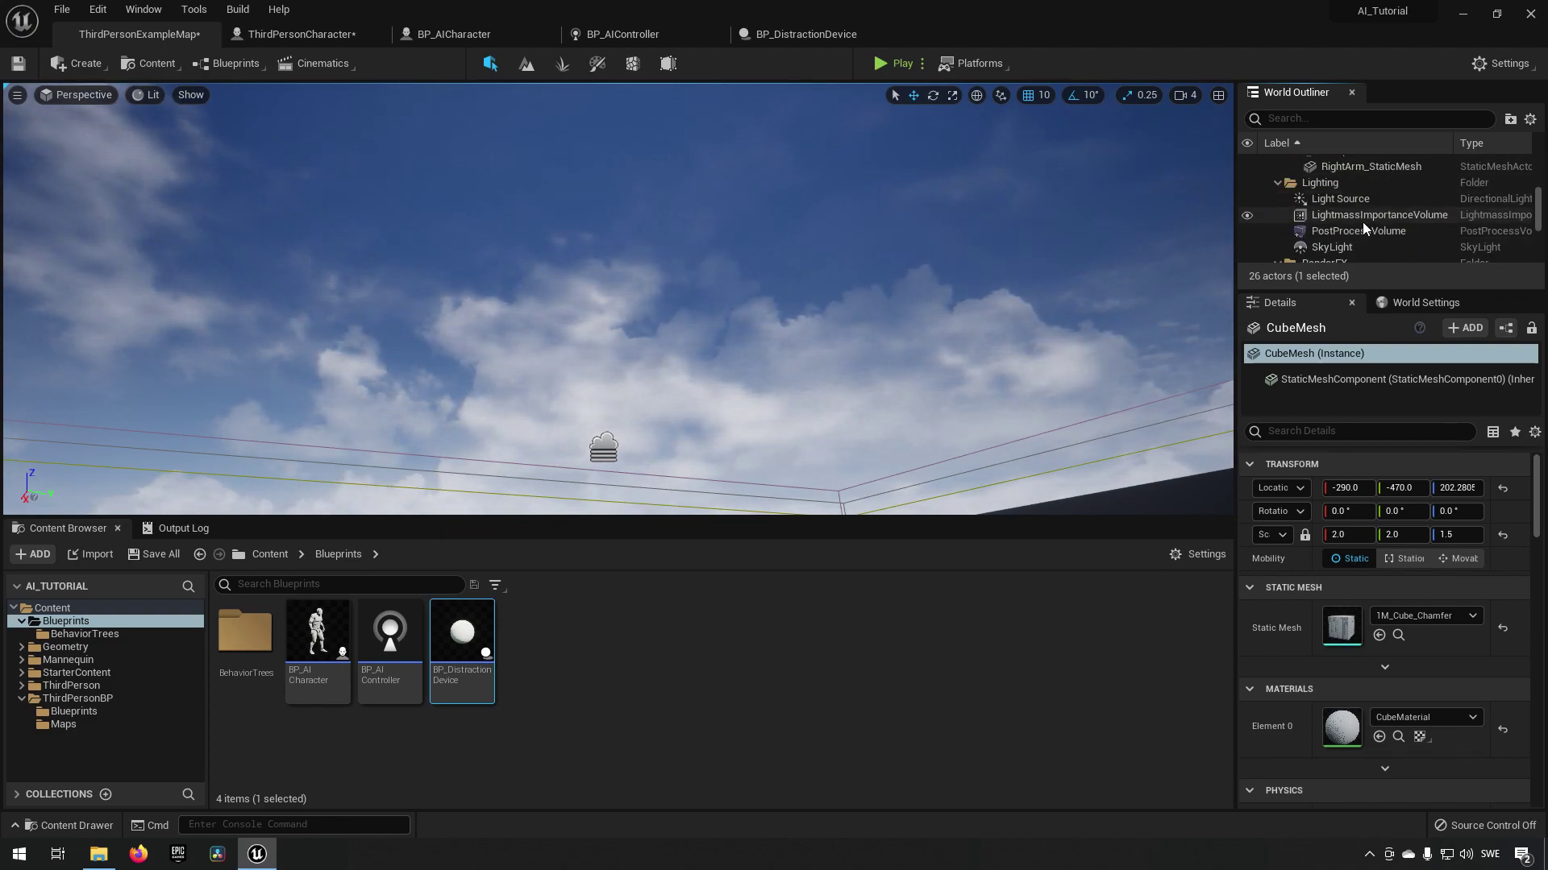
click(1360, 225)
key(f)
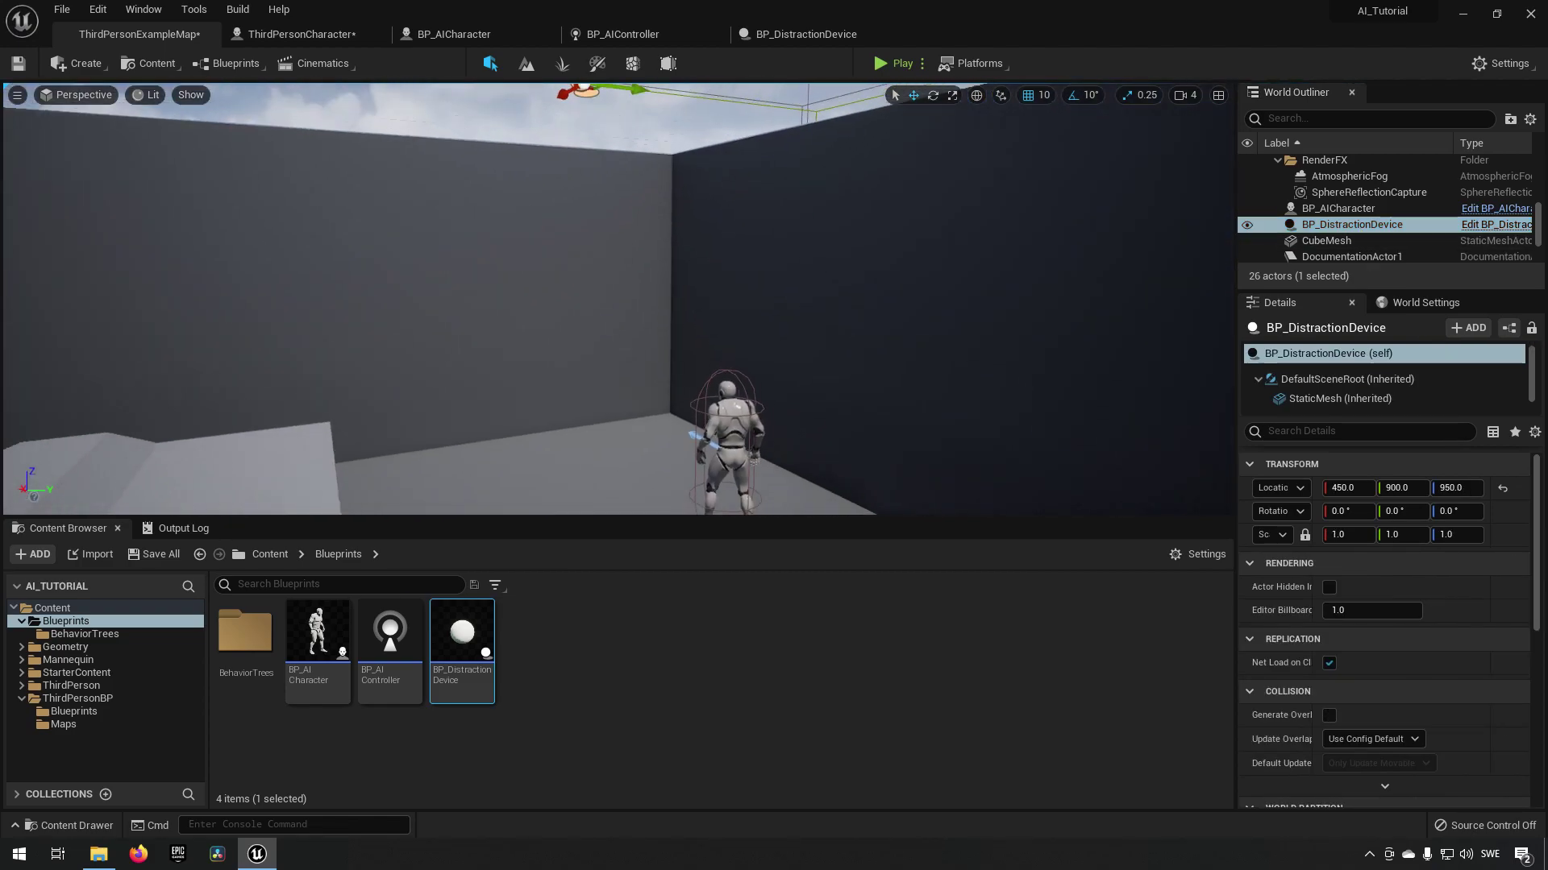
right_drag(597, 338, 642, 346)
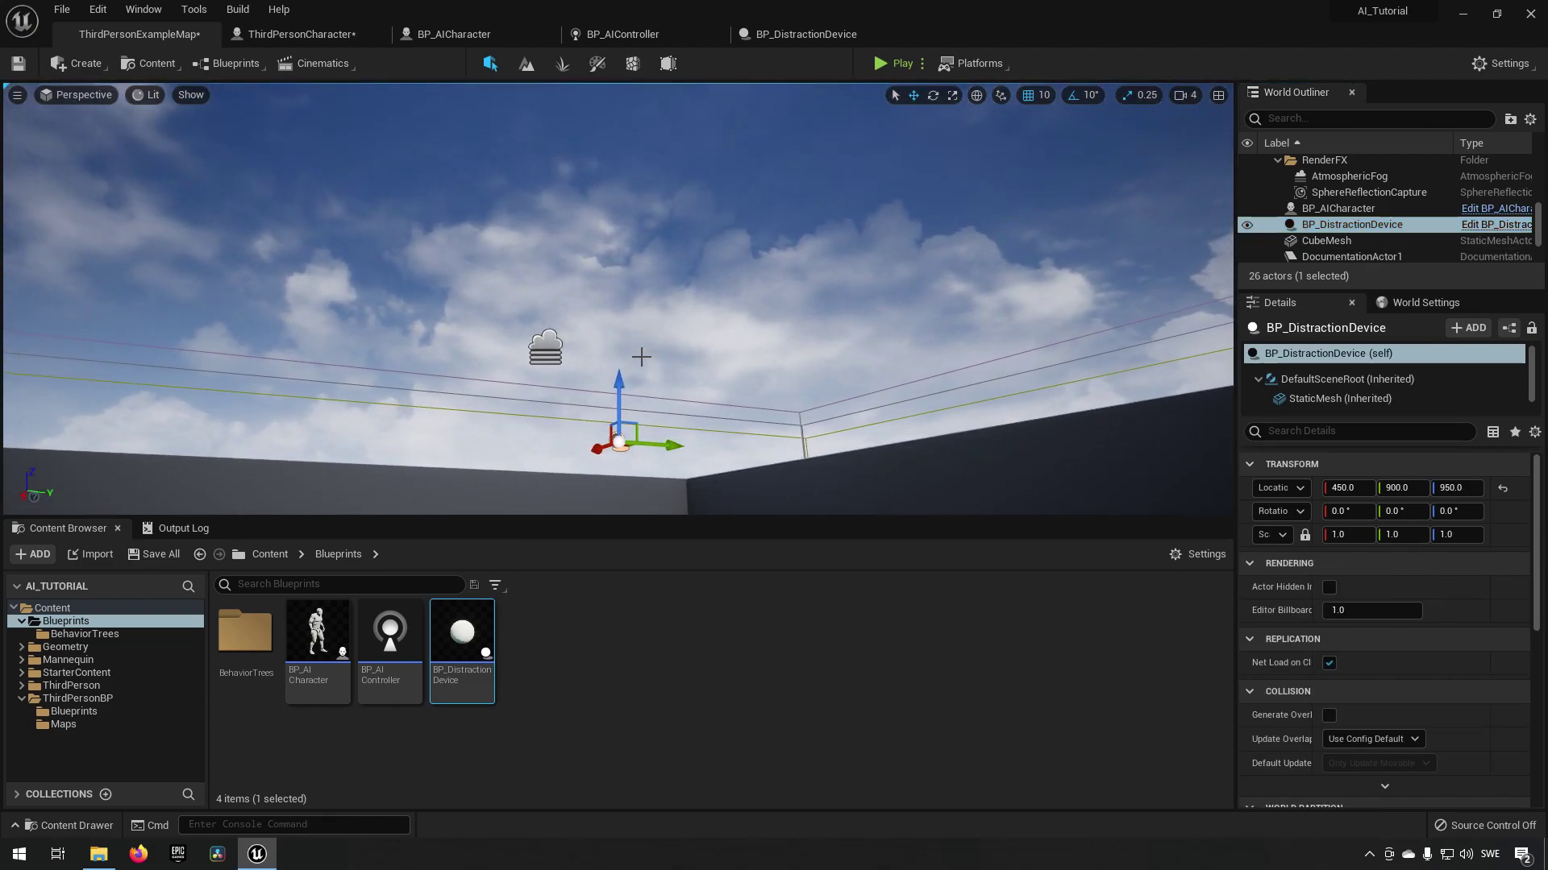
drag(617, 383, 621, 127)
right_drag(622, 127, 648, 194)
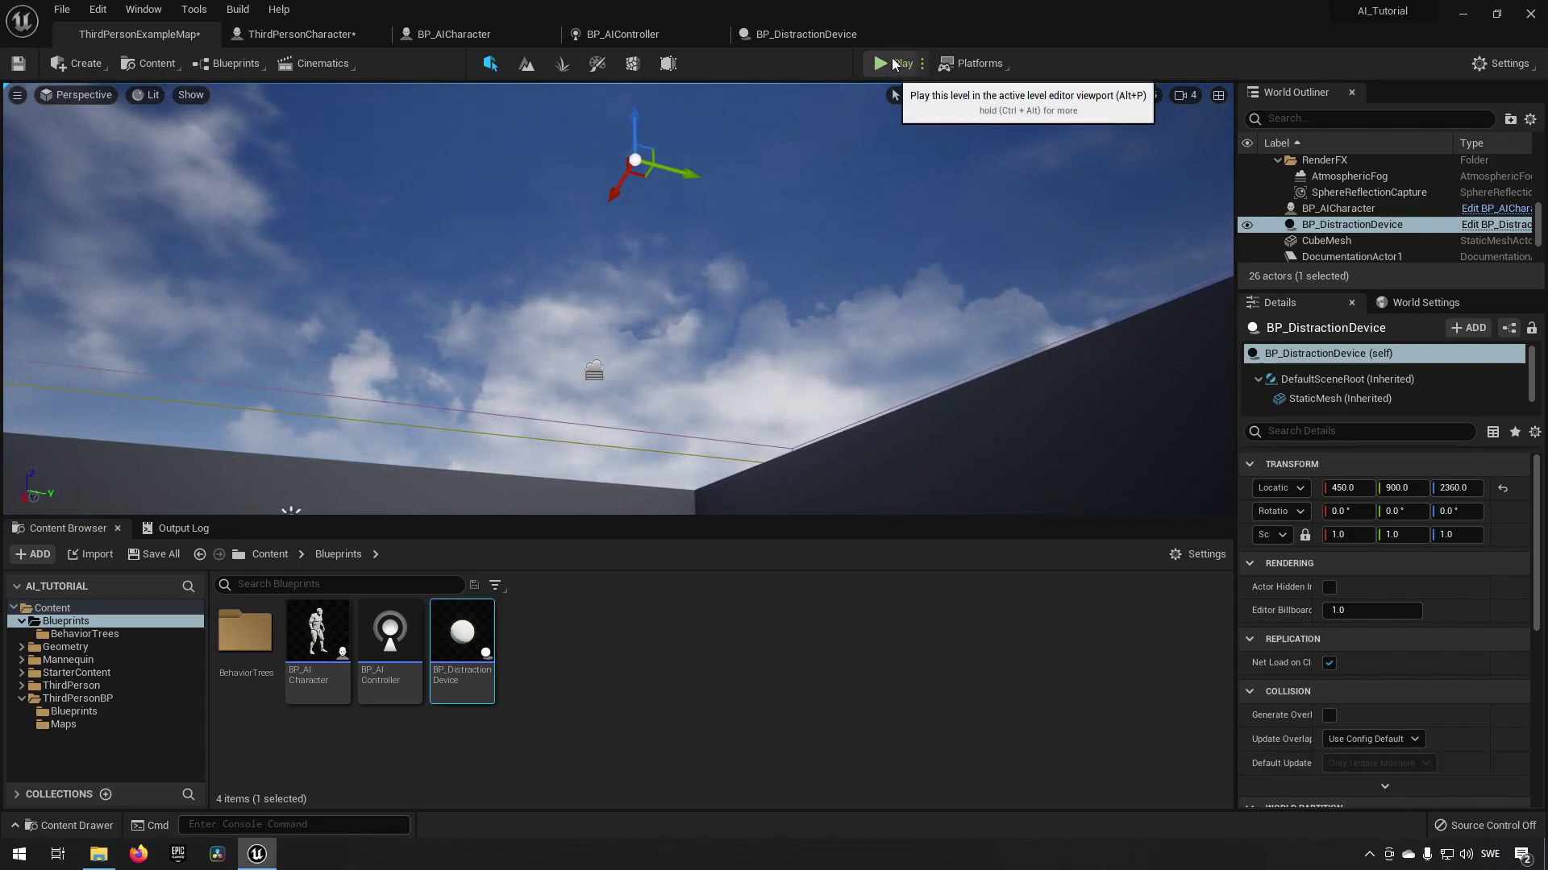
- Play the level with AI debugging enabled to examine the hearing stimulus from the device dropped from its greater height
click(894, 64)
key(apostrophe)
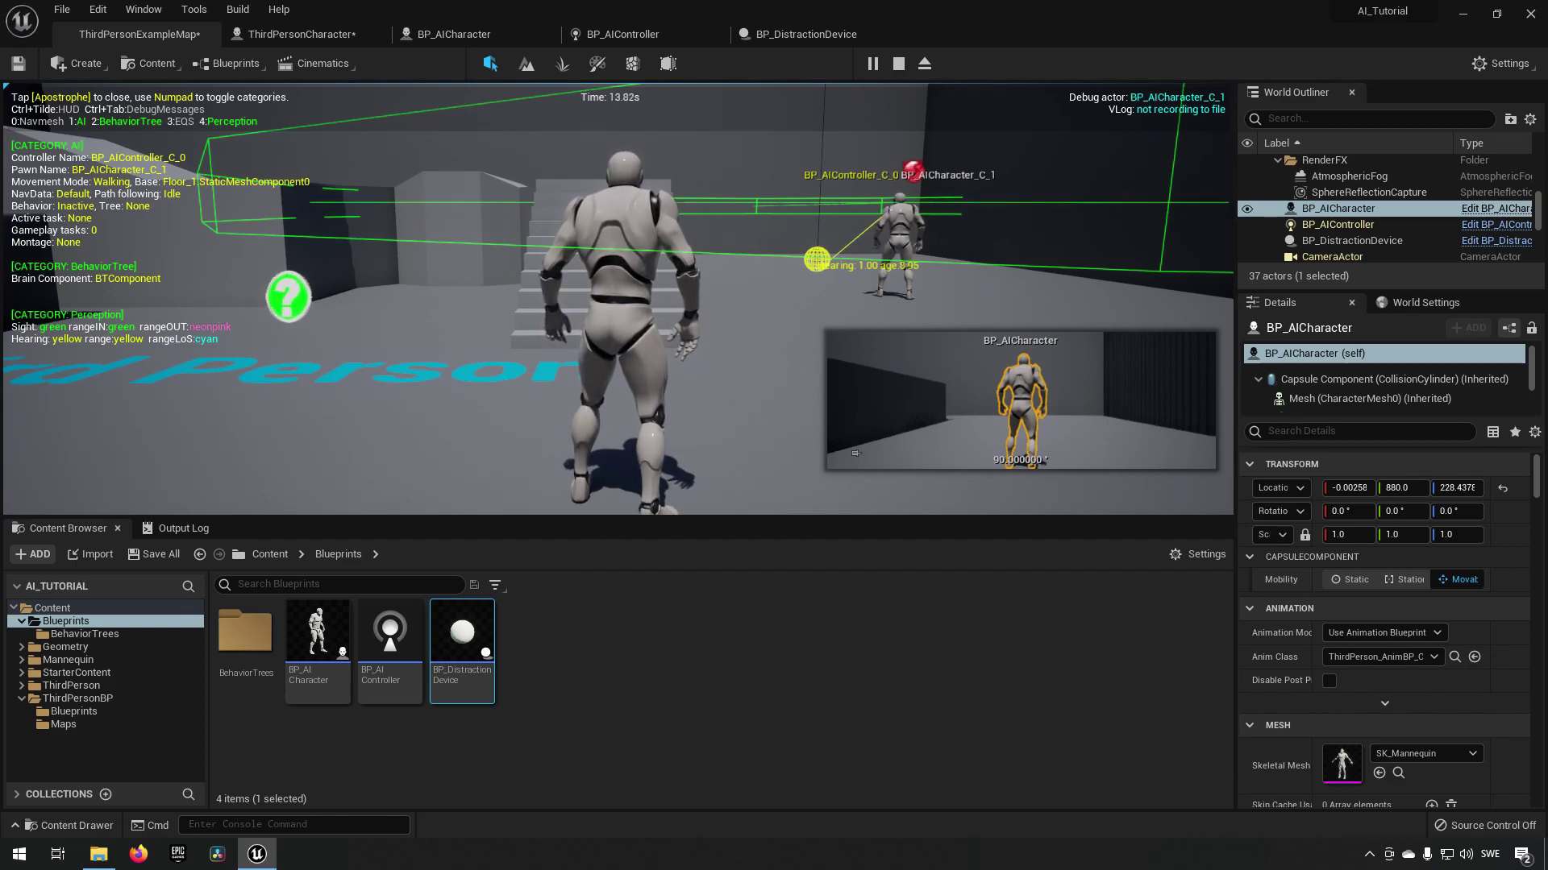
key(Escape)
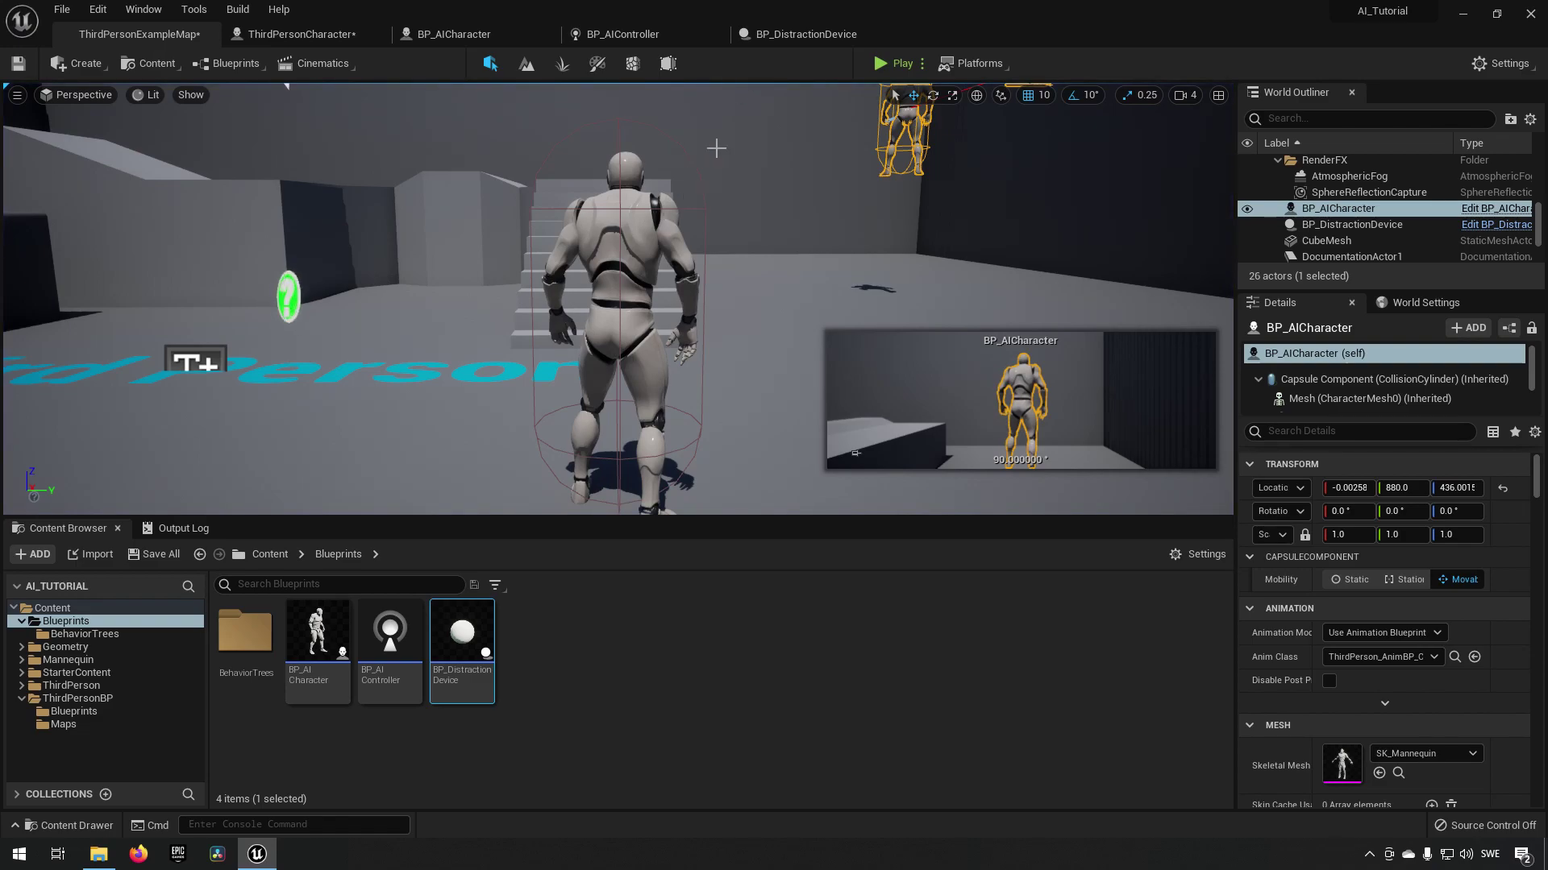
- Add a DestroyActor node in the BP_DistractionDevice event graph, executed after Report Noise Event with self as target
click(806, 33)
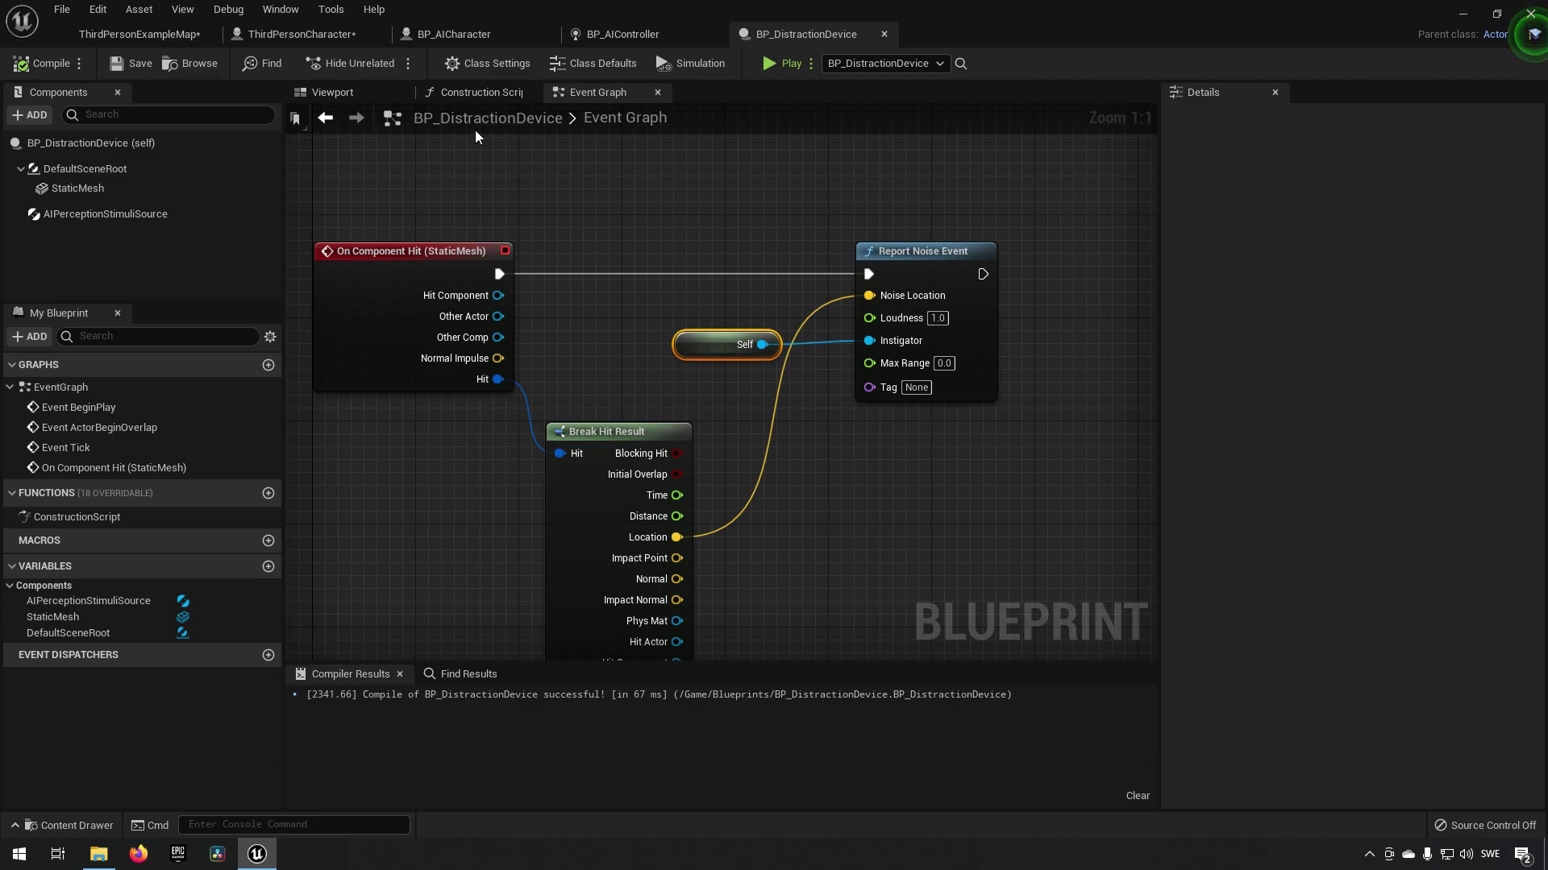
right_drag(1021, 486, 810, 468)
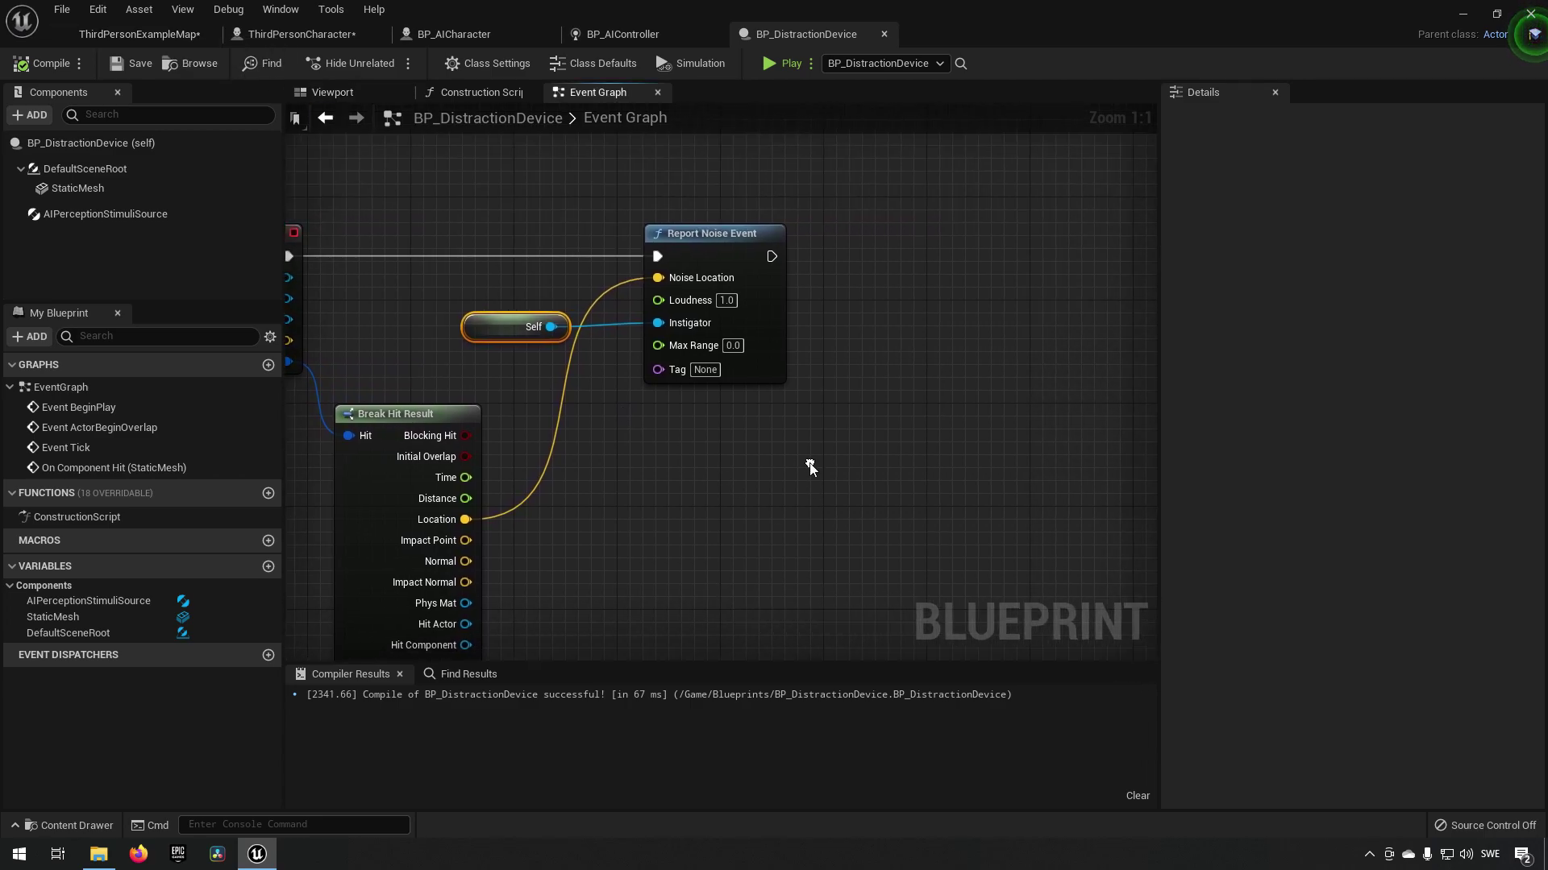
drag(475, 200, 835, 375)
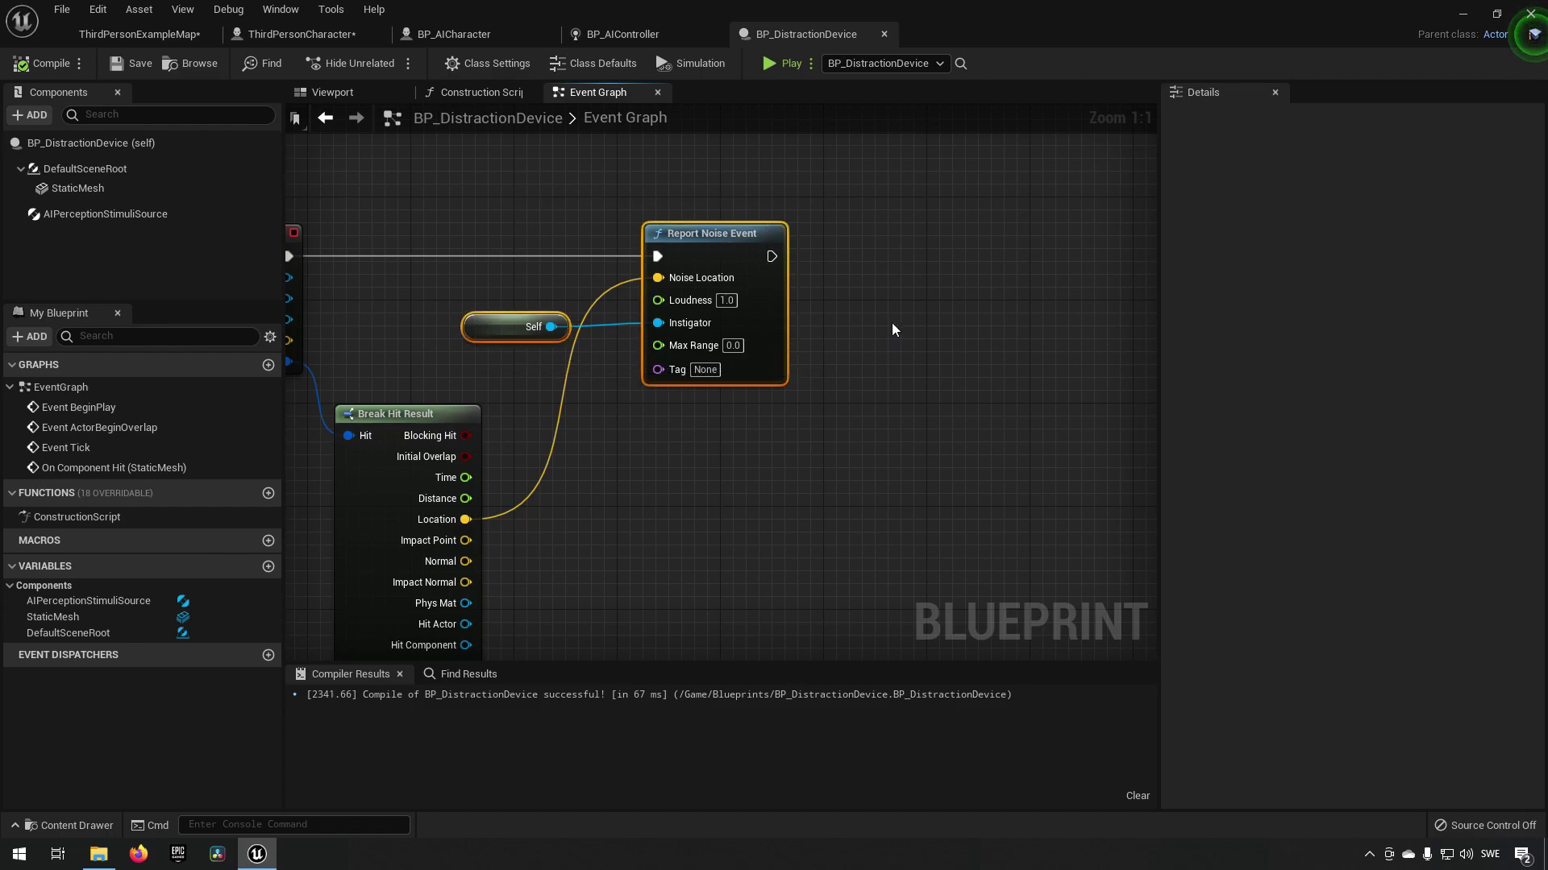
right_drag(893, 324, 779, 319)
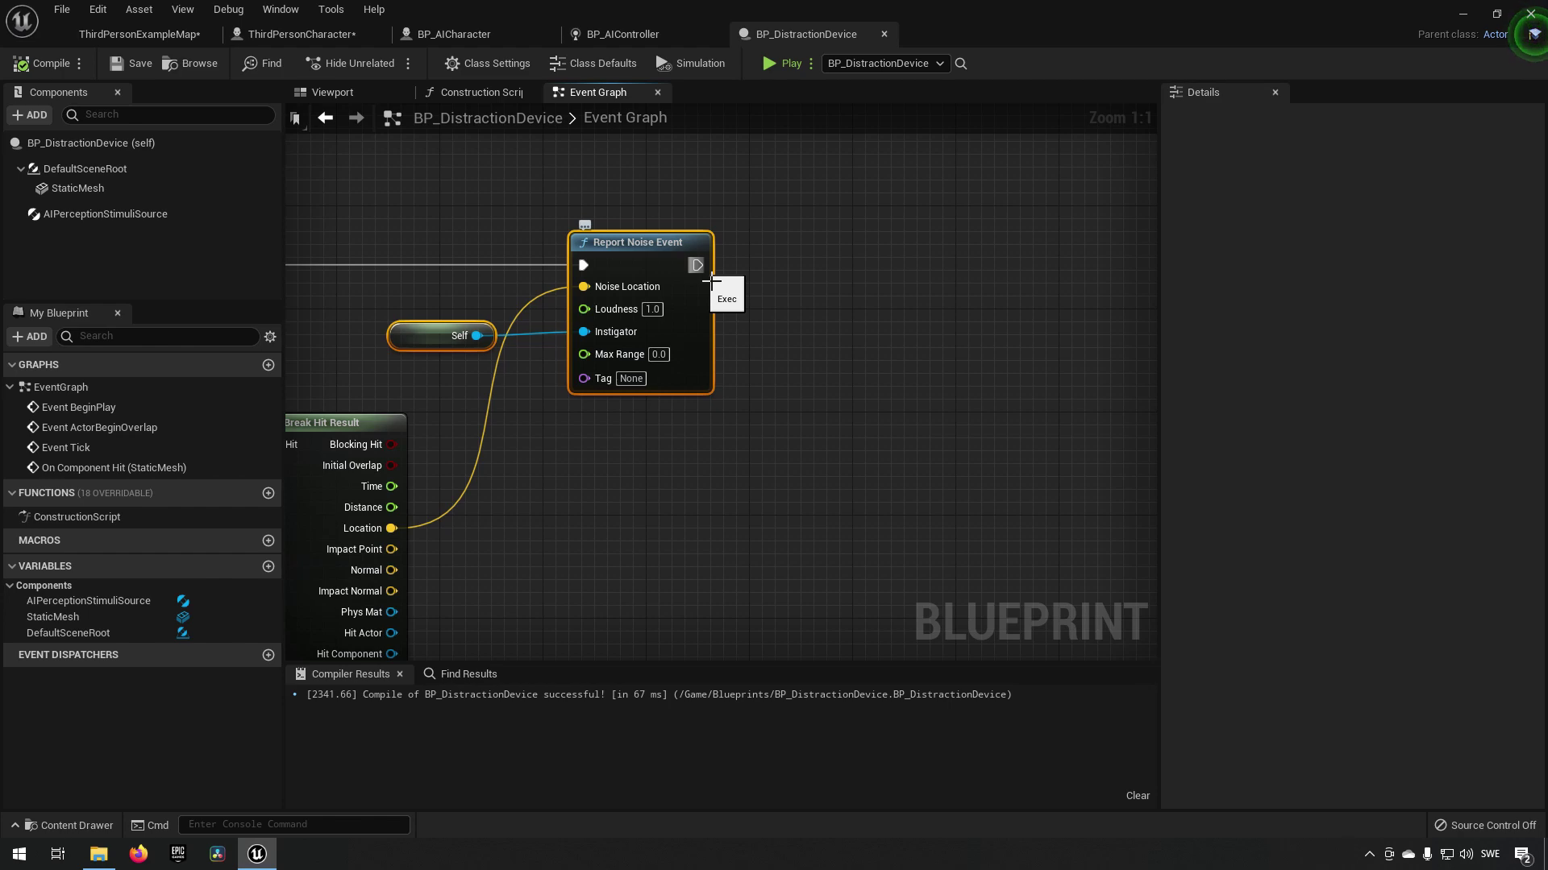
drag(707, 279, 802, 269)
text(destroy)
key(Return)
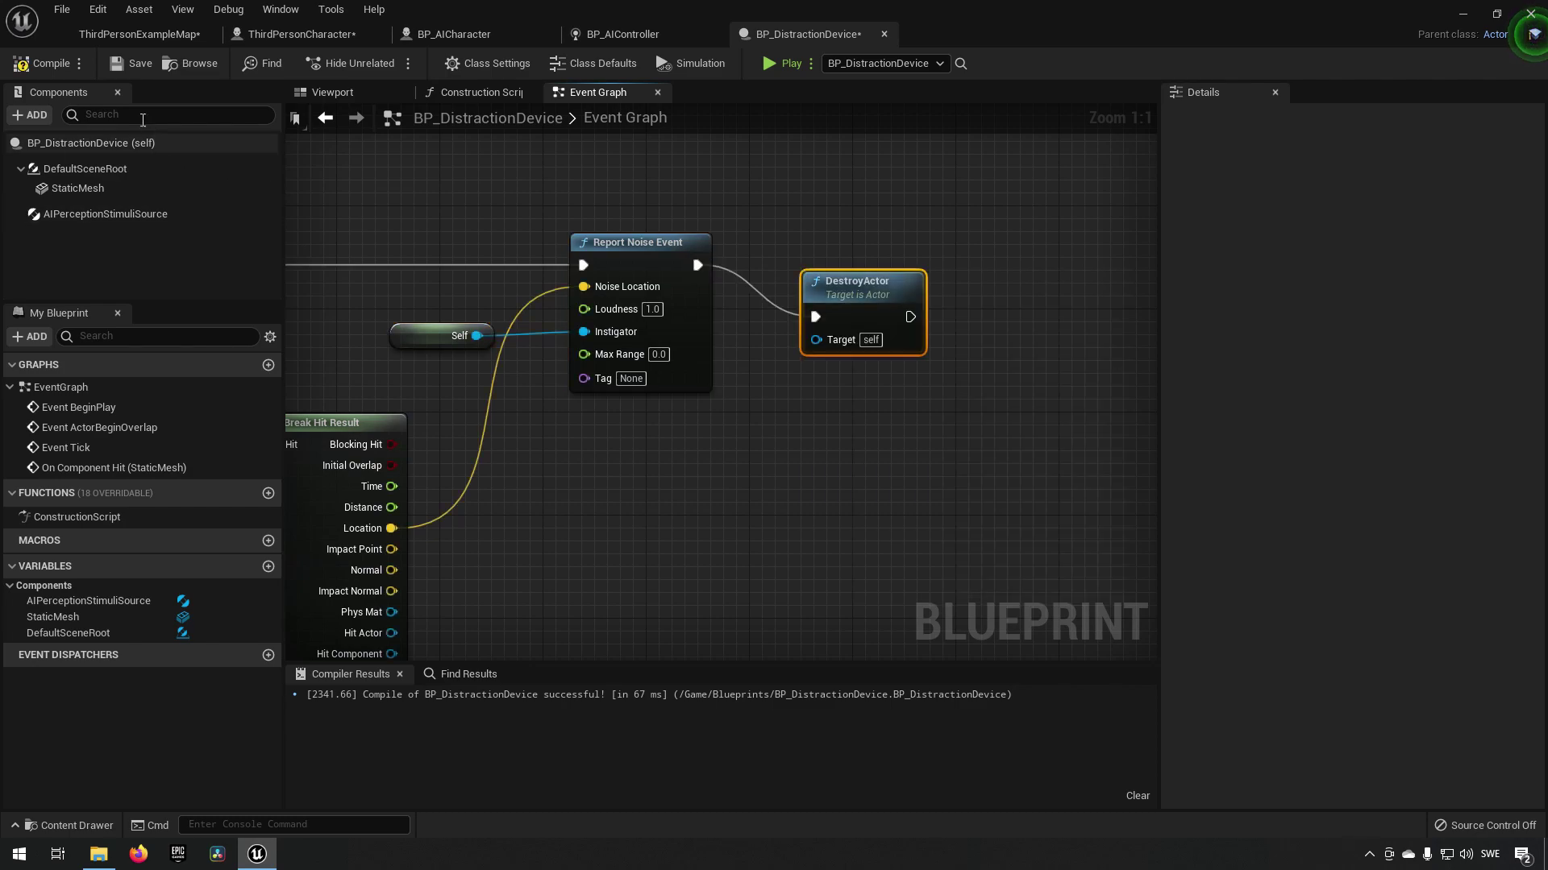
- In ThirdPersonExampleMap, lower BP_AICharacter back to the floor at a Z location of about 226
click(151, 34)
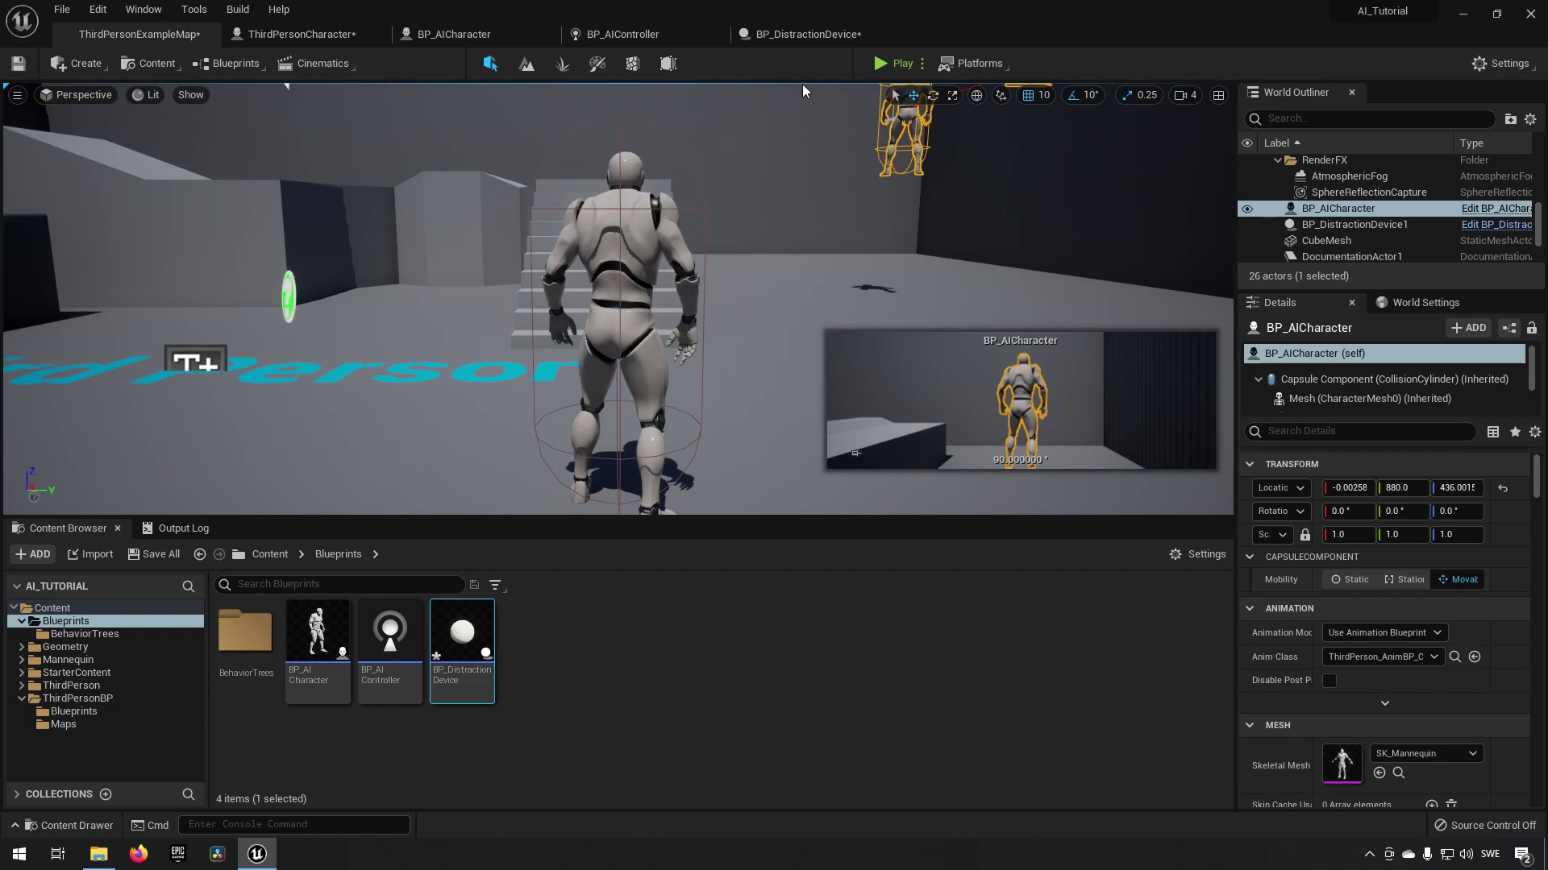
right_drag(901, 232, 928, 203)
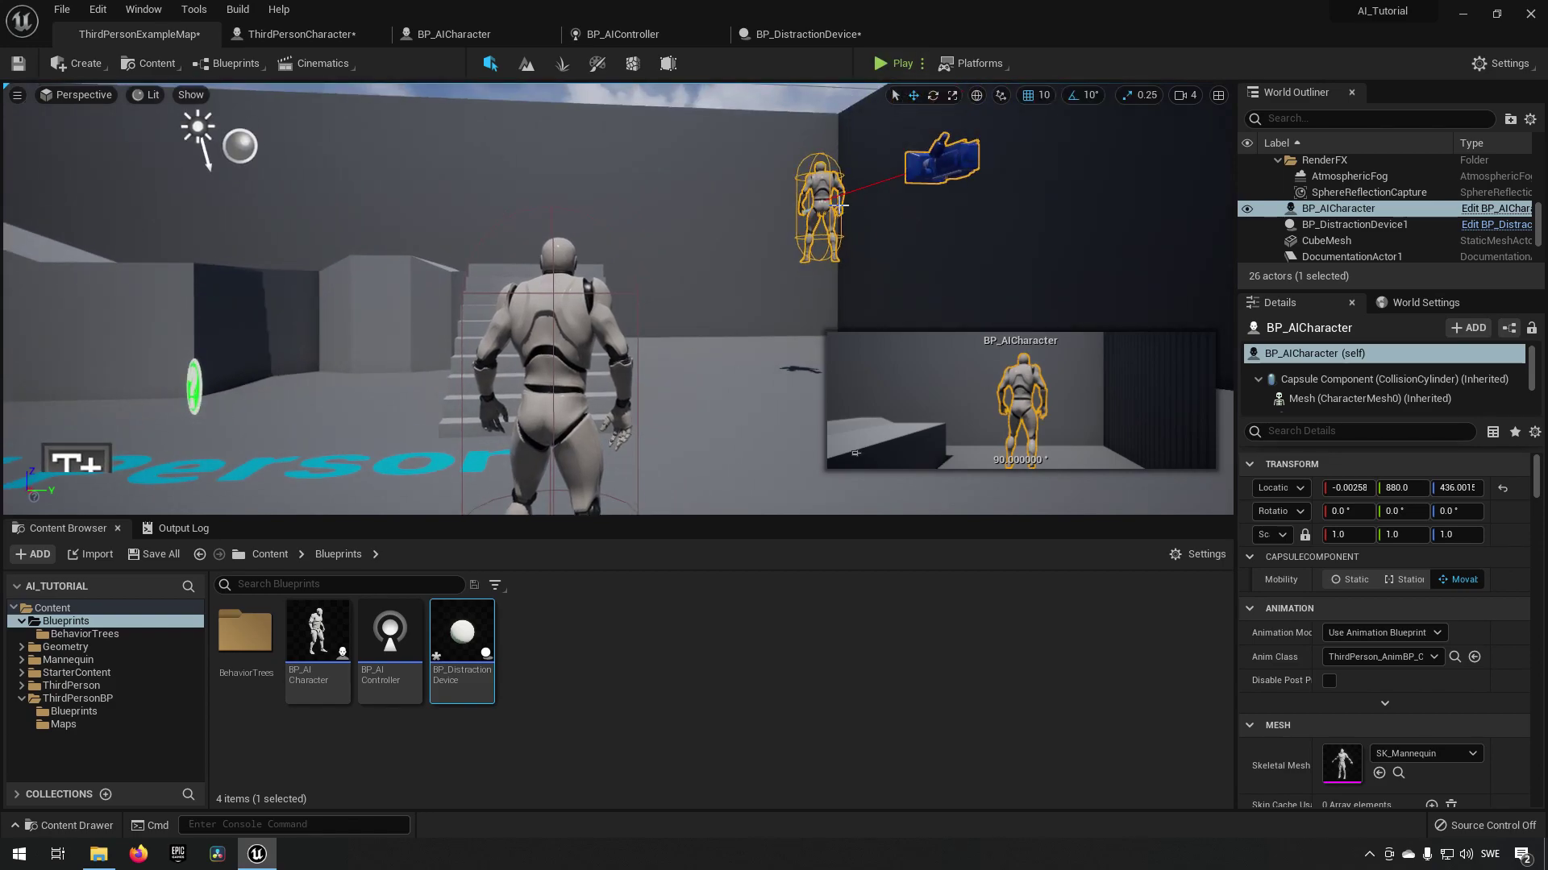
drag(823, 151, 826, 273)
- Select BP_DistractionDevice1 to check its placement, and play the level with AI debugging to test the device that destroys itself on impact
click(746, 132)
right_drag(747, 132, 764, 52)
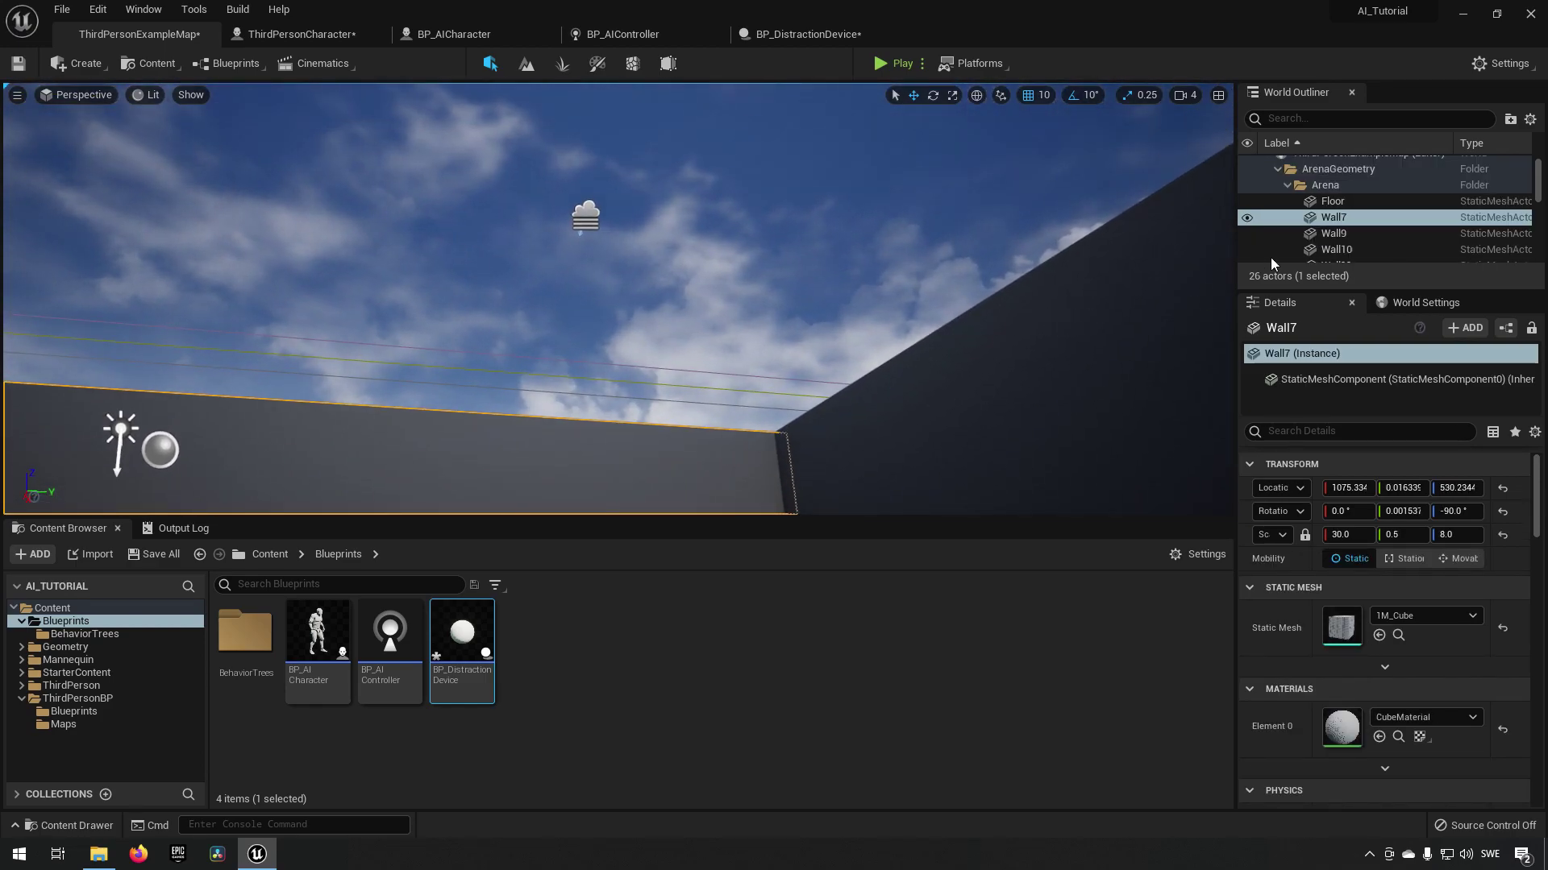
scroll(1394, 244, down, 5)
scroll(1395, 243, down, 1)
double_click(1352, 215)
right_drag(912, 122, 911, 251)
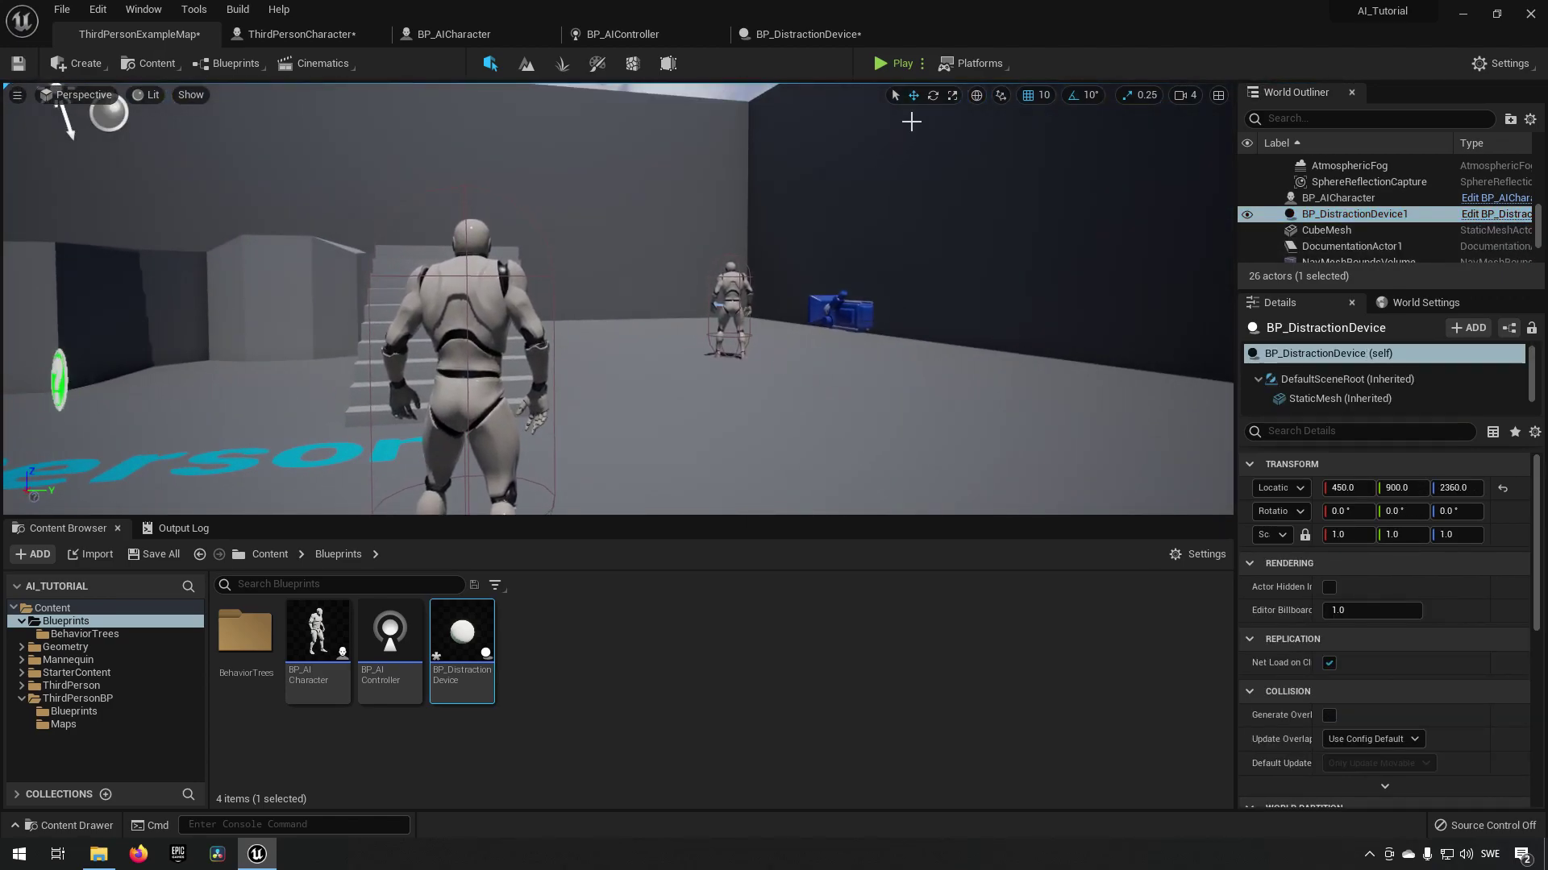
click(893, 66)
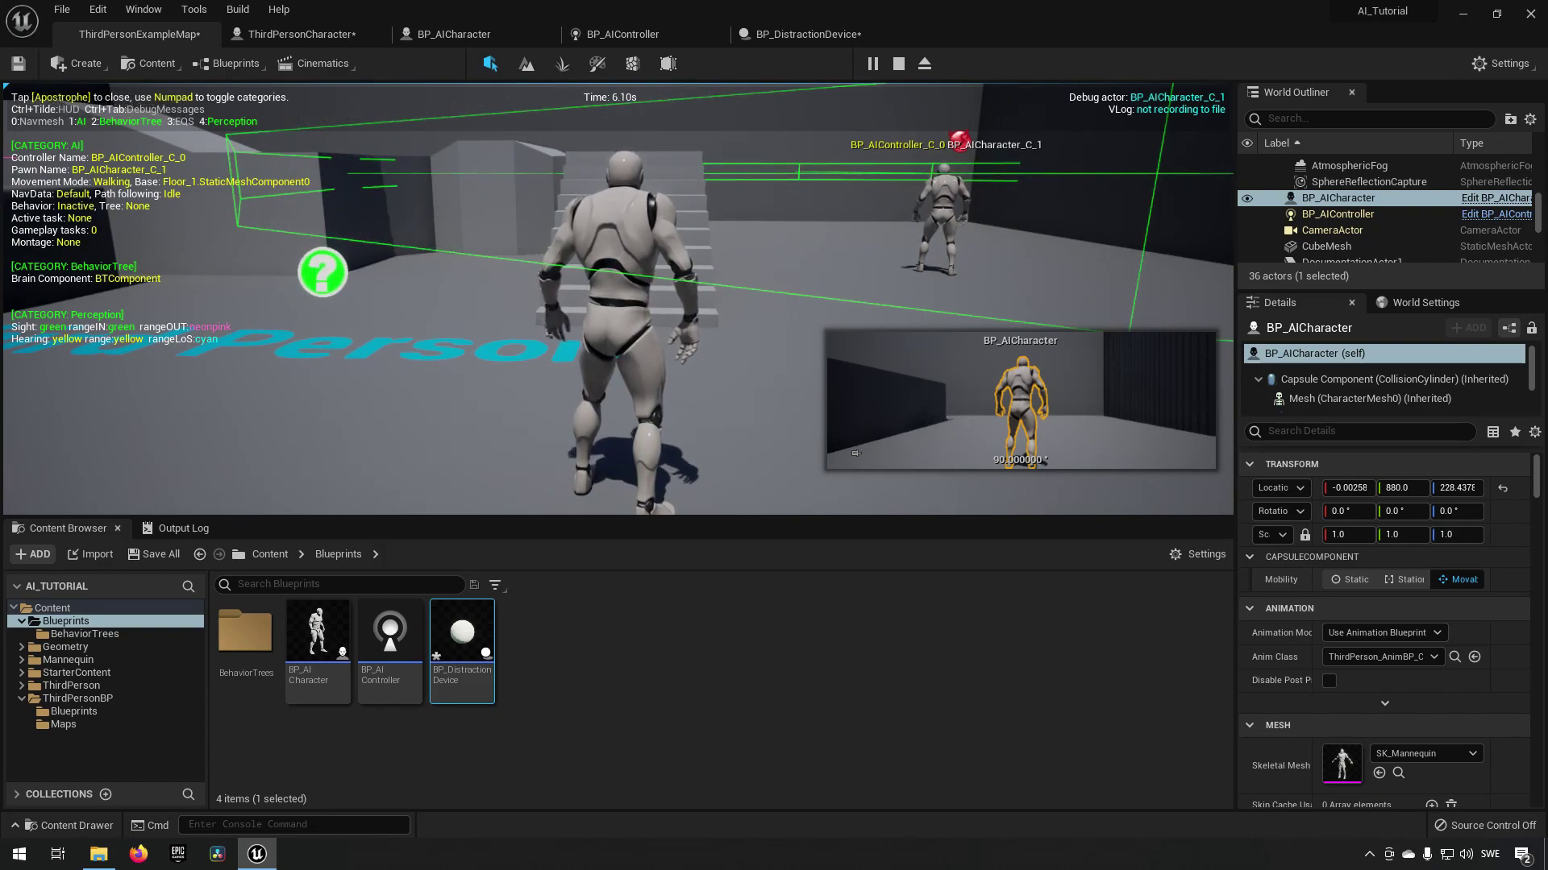
key(Escape)
- Delete the DestroyActor node following Report Noise Event in the BP_DistractionDevice event graph
click(816, 35)
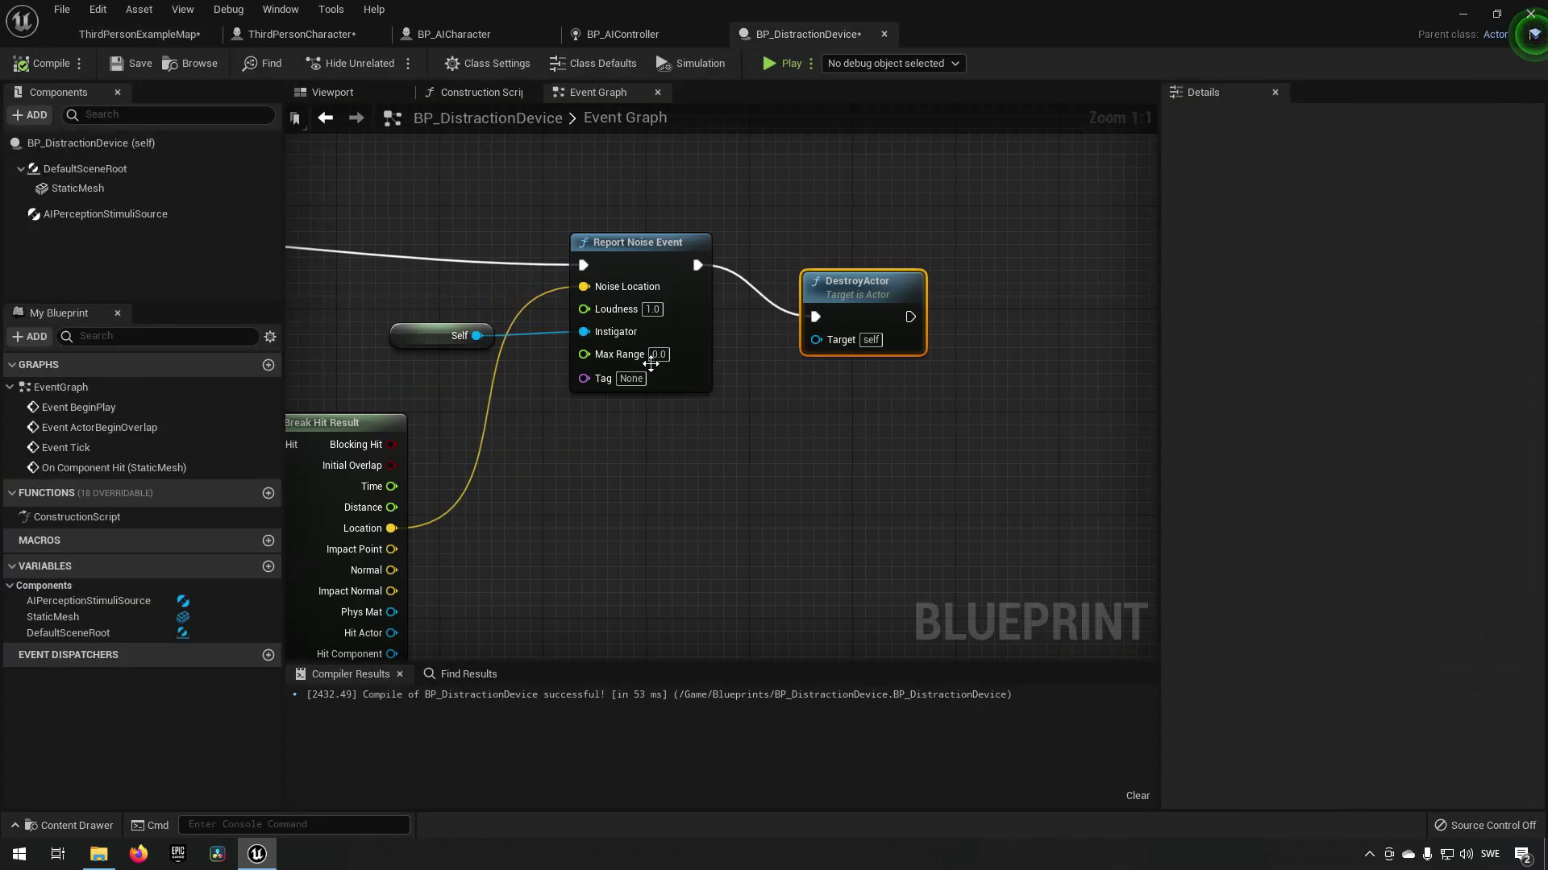
click(582, 242)
drag(408, 208, 680, 376)
right_drag(464, 294, 587, 347)
drag(543, 238, 837, 451)
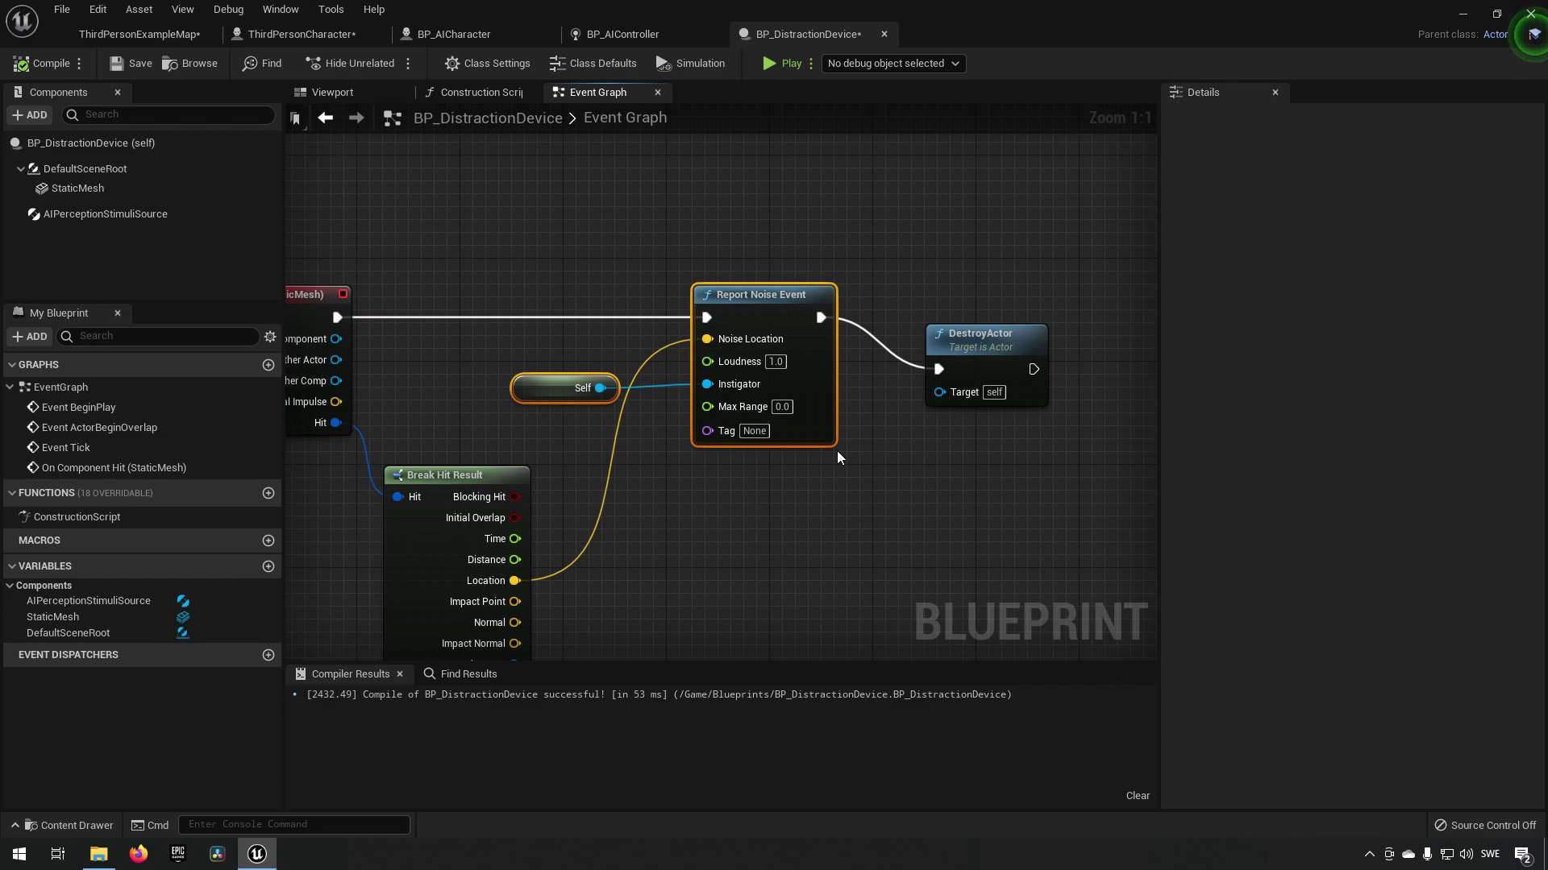
drag(915, 216, 1059, 499)
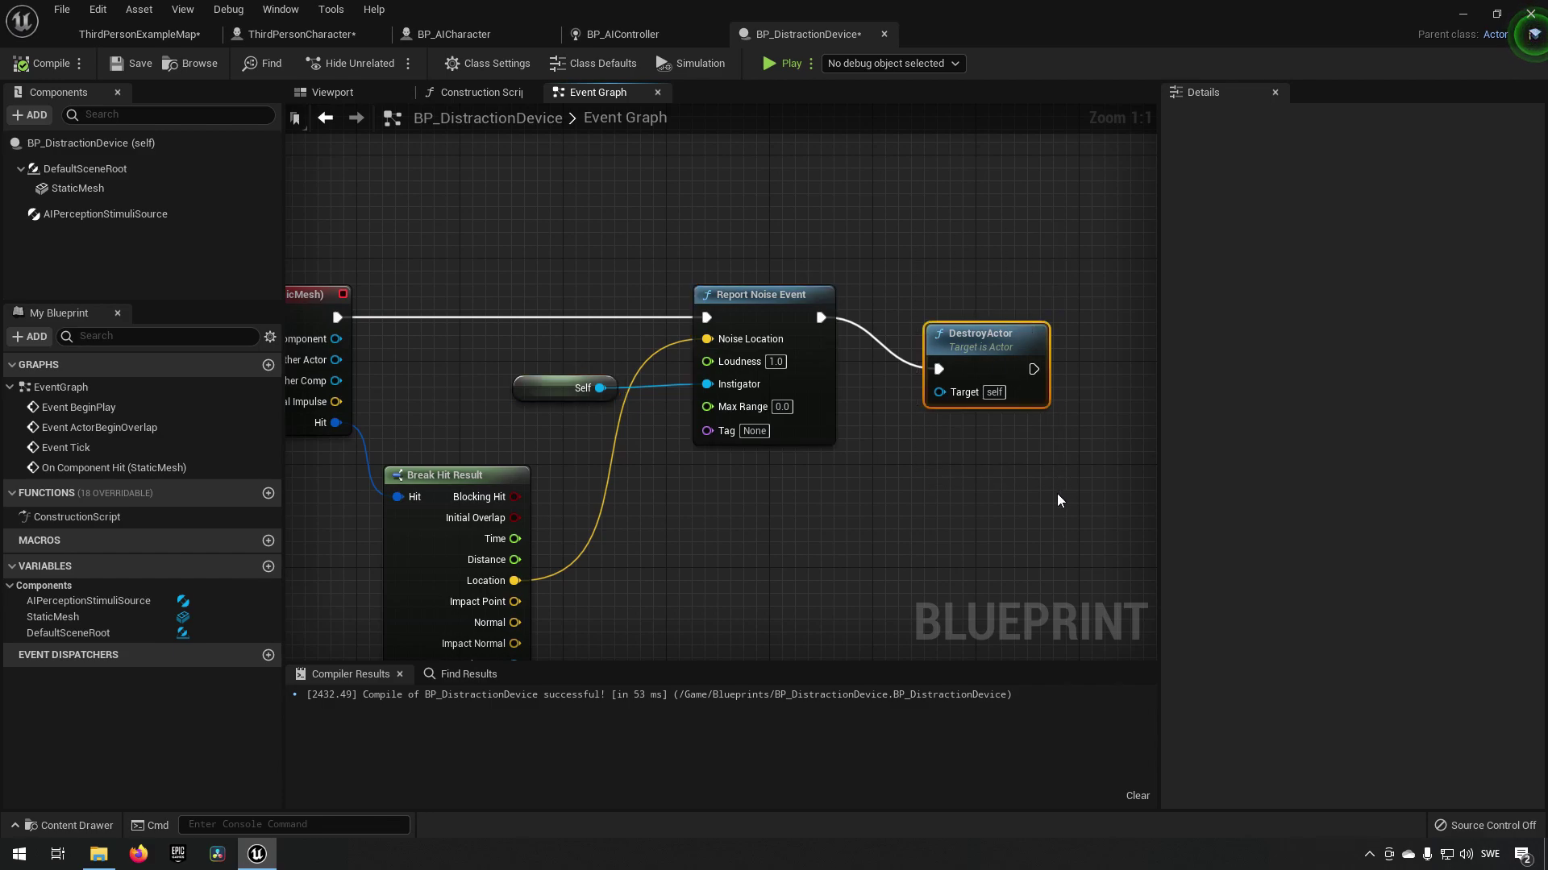
key(Delete)
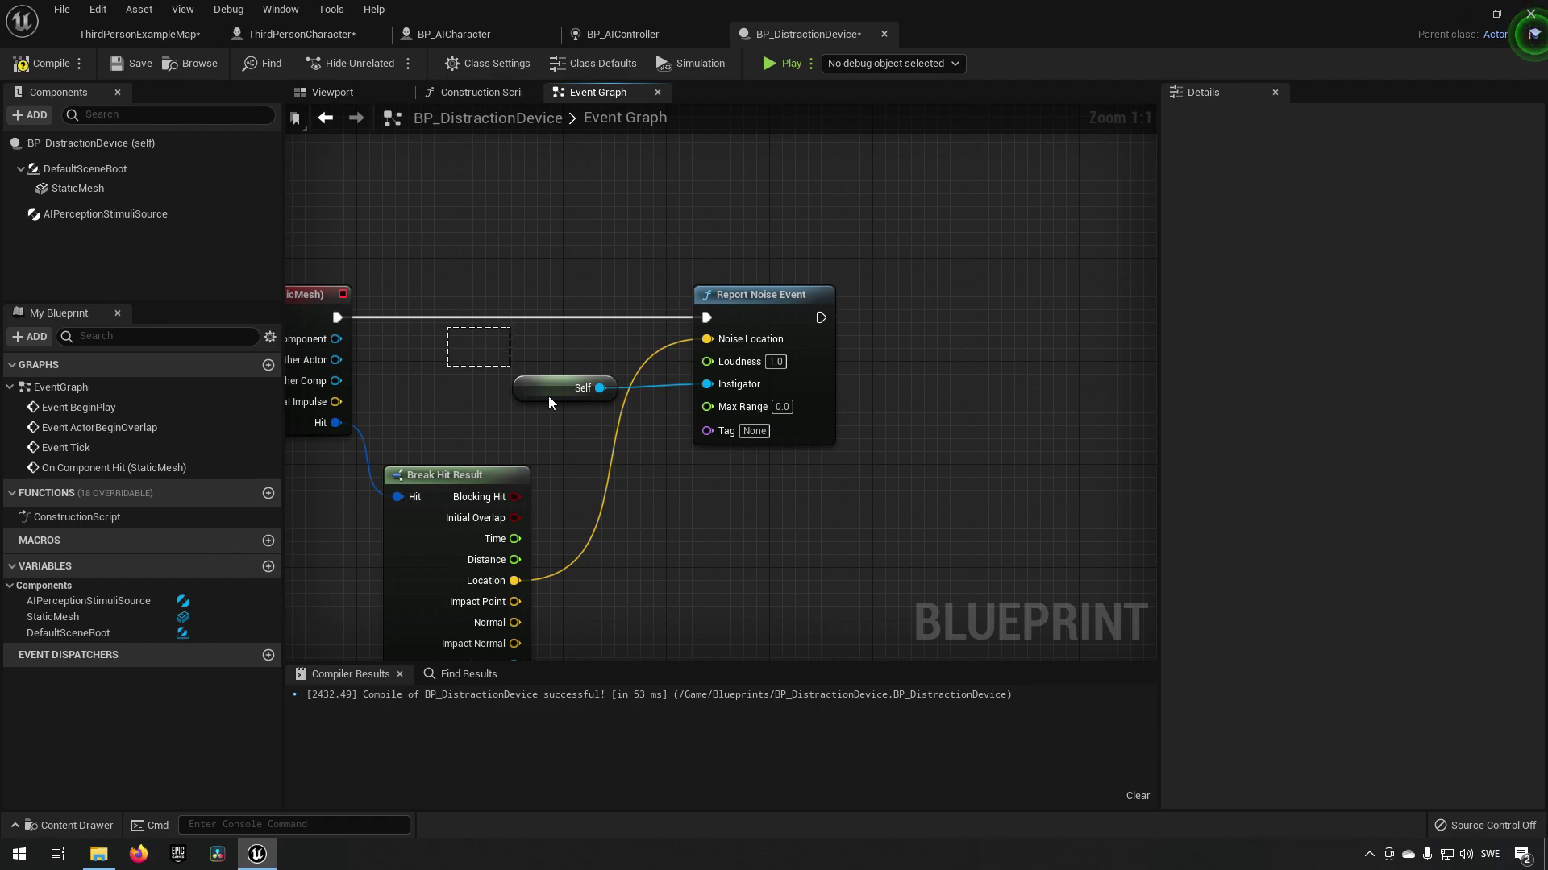
- Review the Self and Report Noise Event nodes, then compile and save BP_DistractionDevice
drag(617, 408, 623, 418)
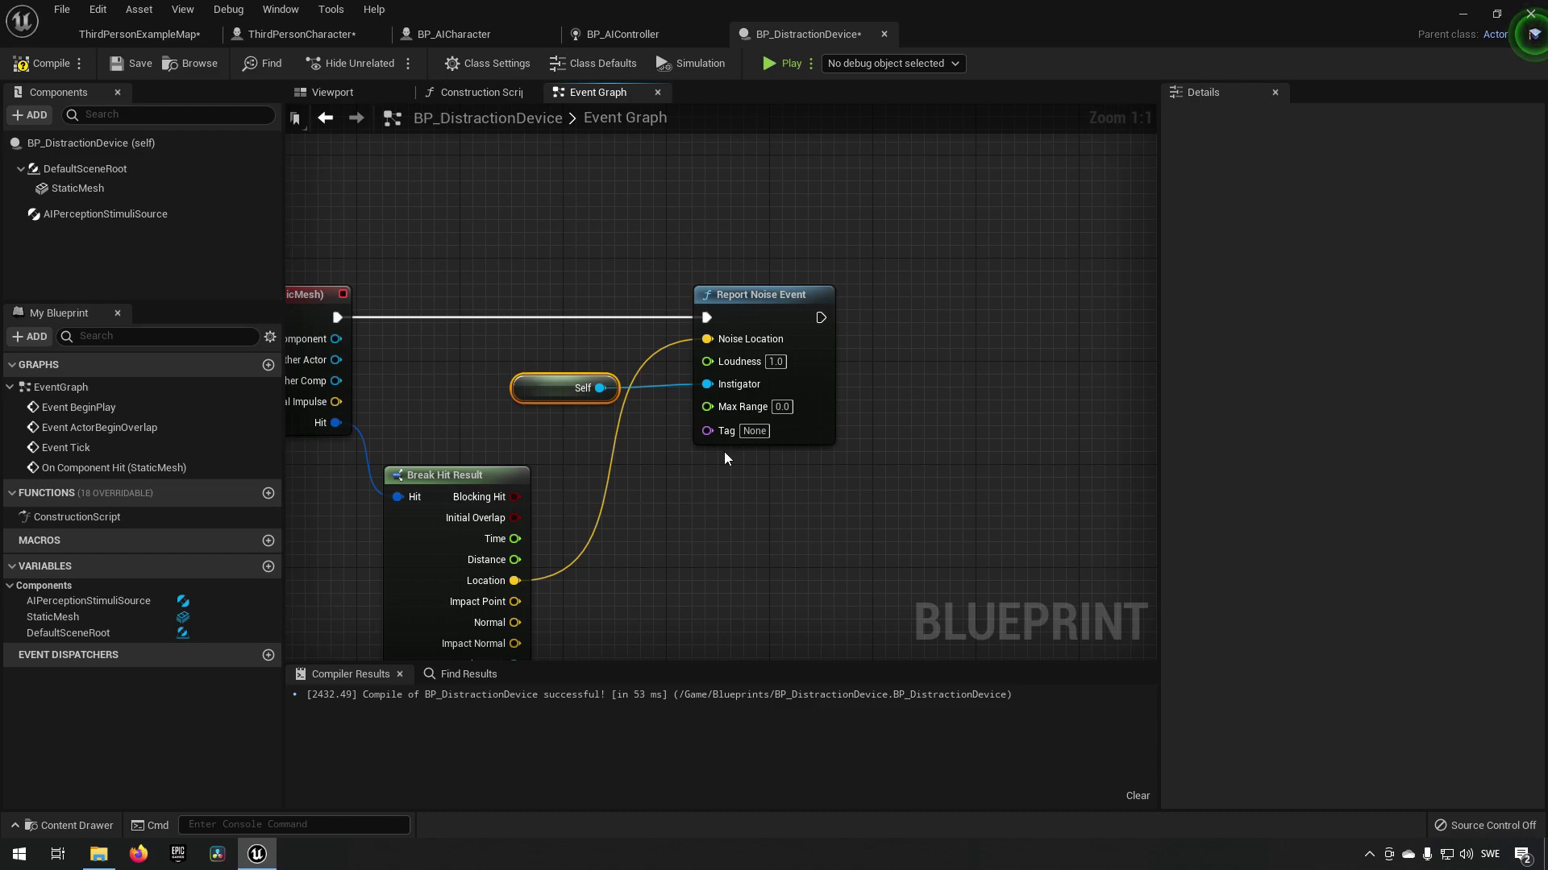
drag(525, 212, 823, 459)
right_drag(653, 557, 786, 507)
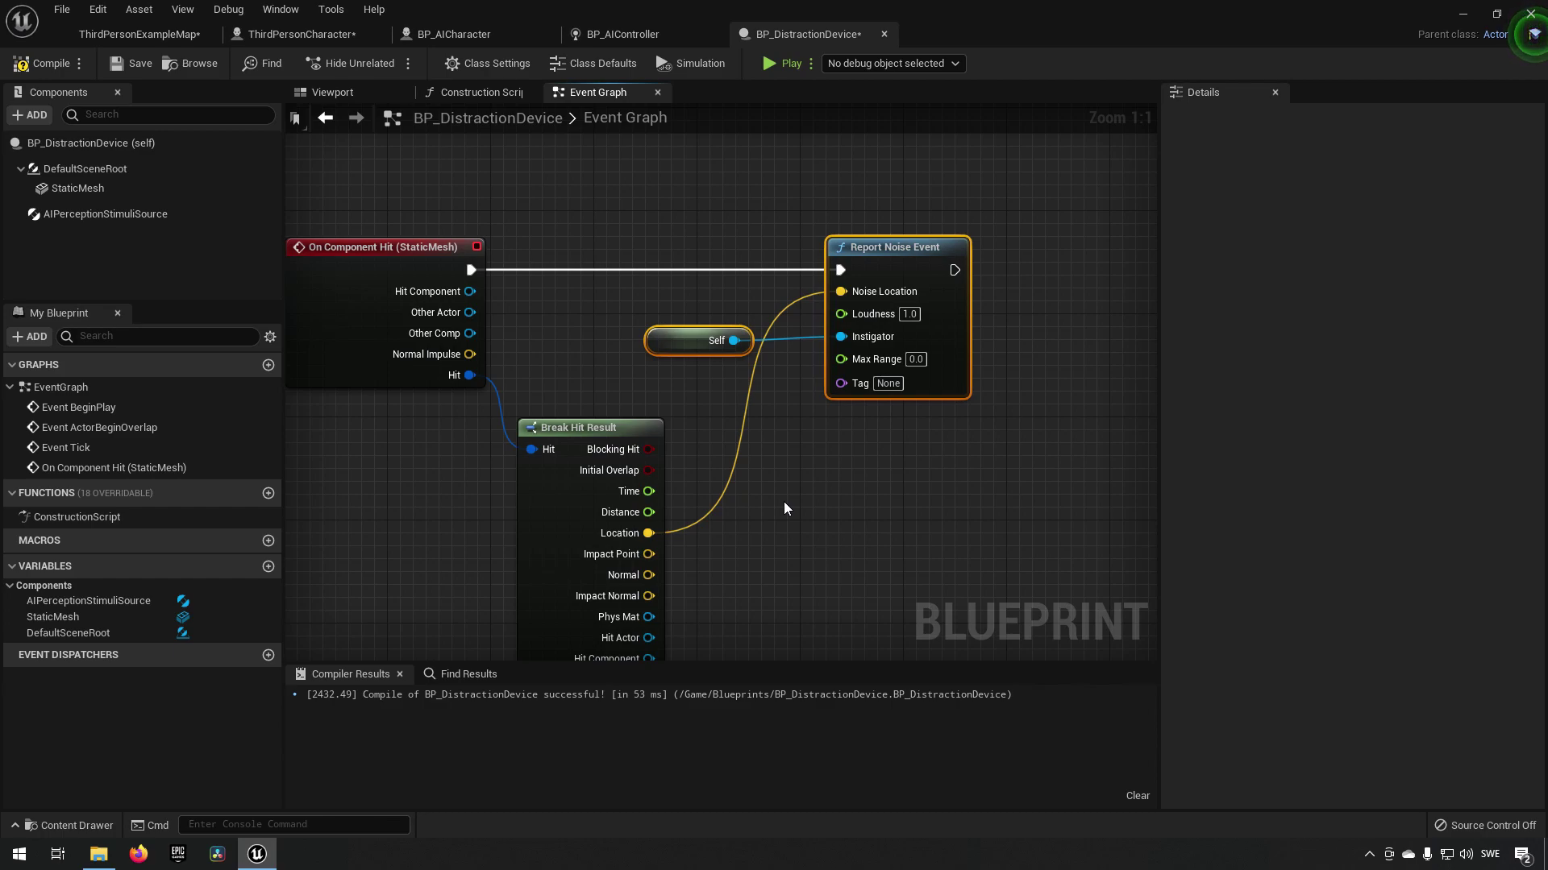
right_drag(1040, 417, 839, 461)
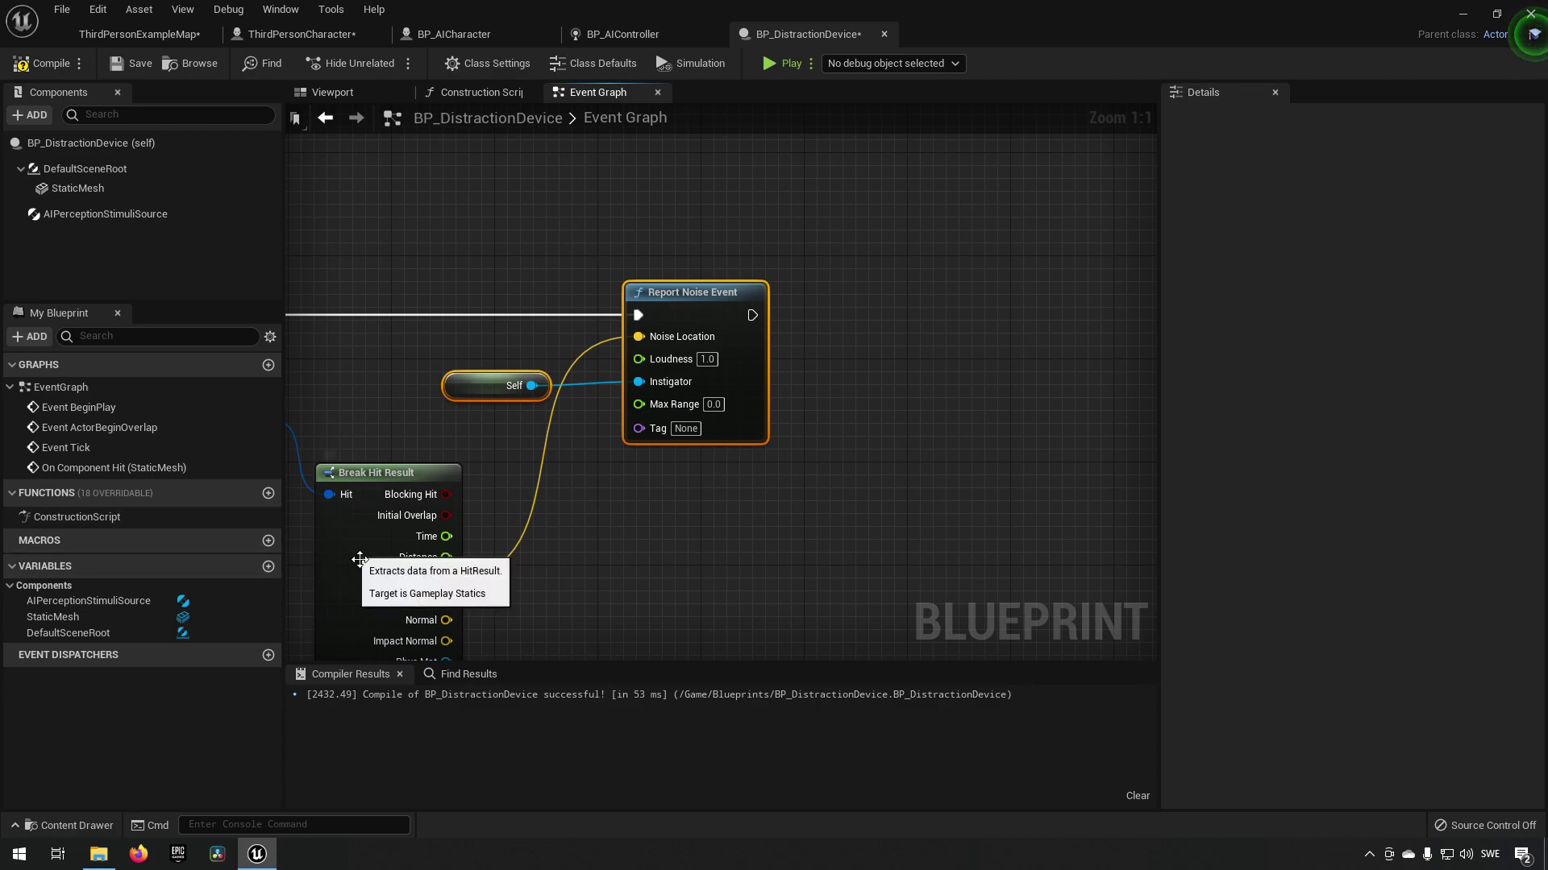
click(128, 65)
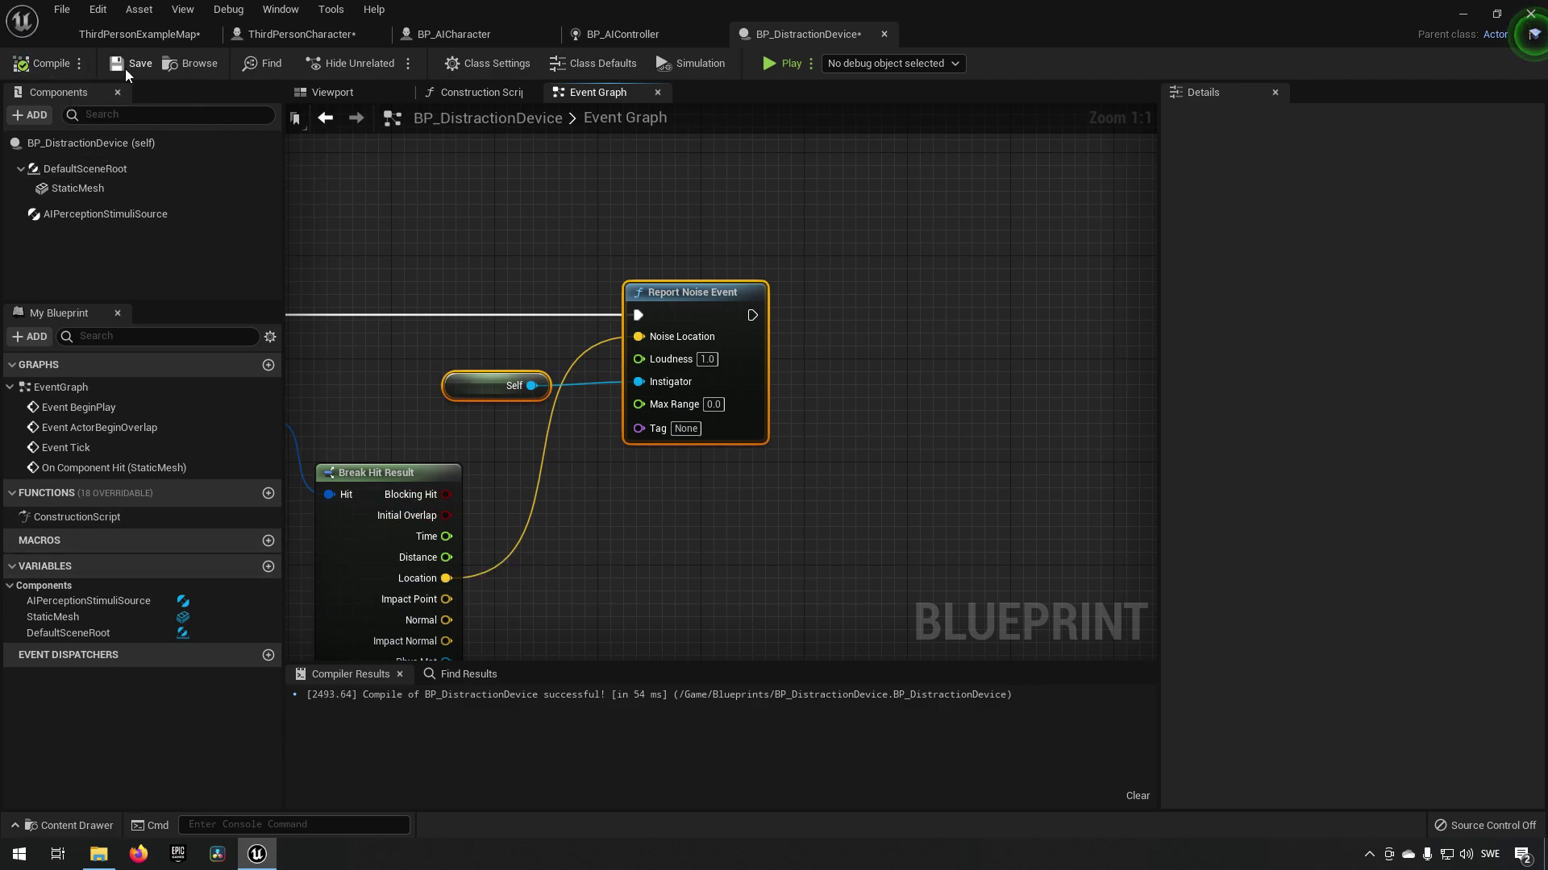
- Return to ThirdPersonExampleMap and play it with AI debugging enabled to check BP_AICharacter's hearing of the device's impact
click(138, 36)
right_drag(535, 413, 556, 392)
key(s)
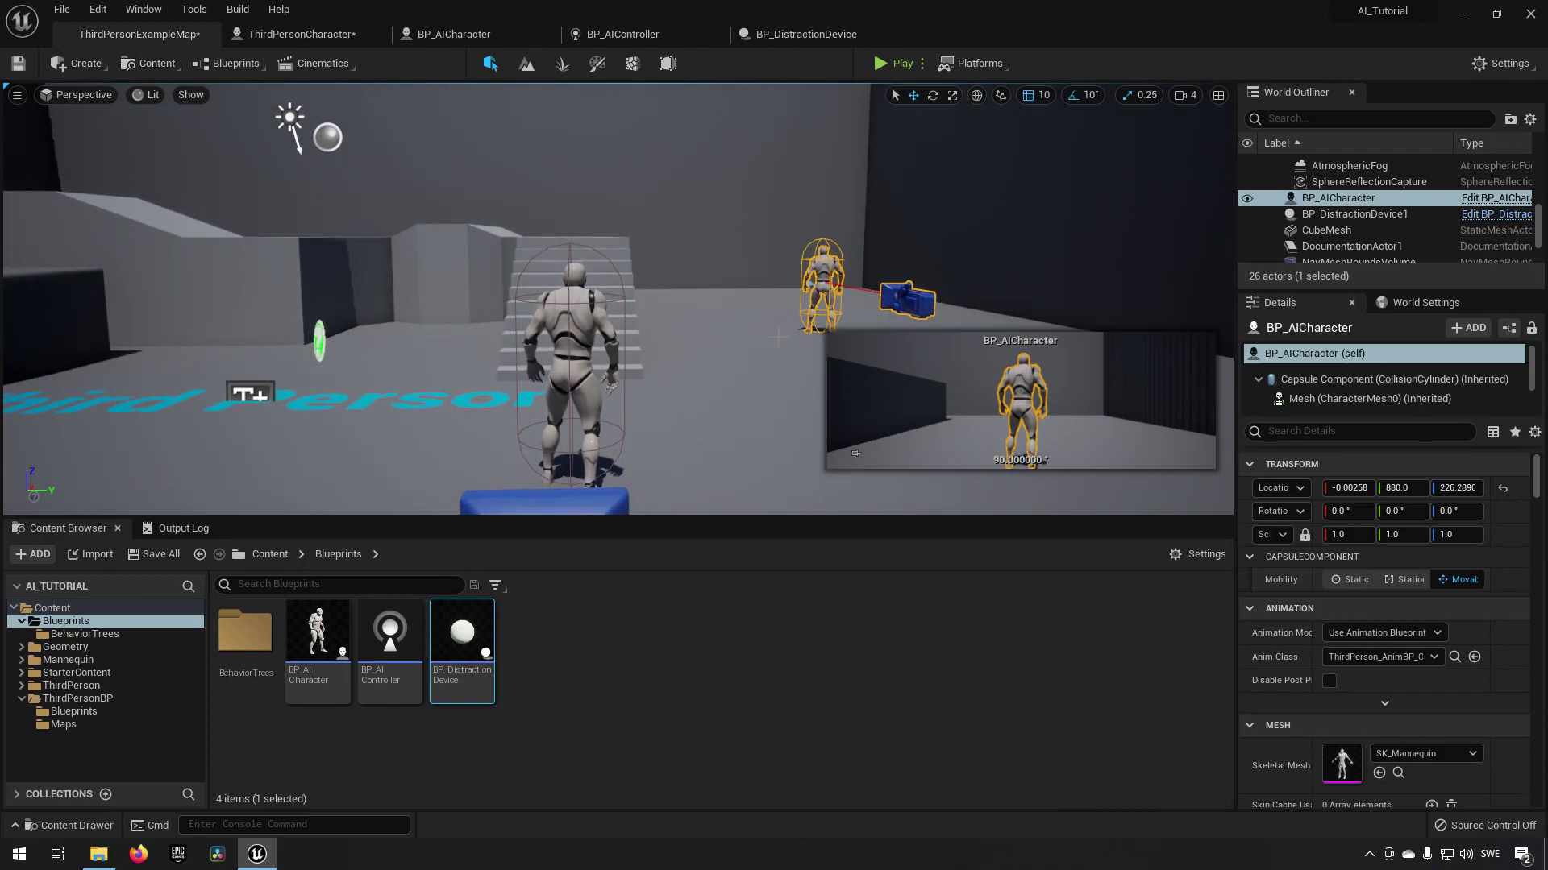
click(880, 64)
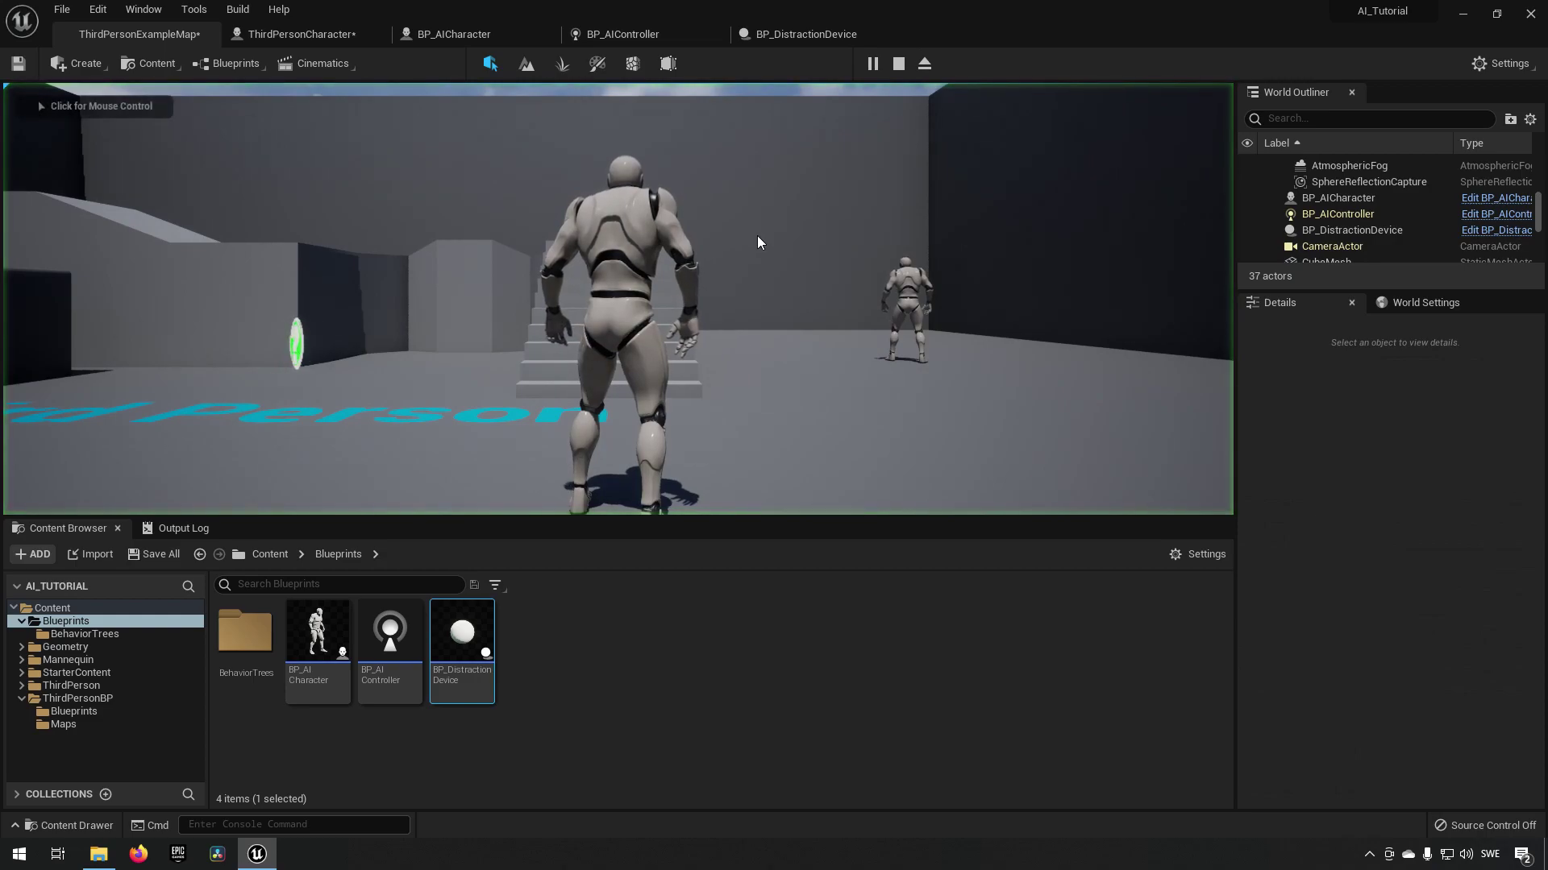
key(apostrophe)
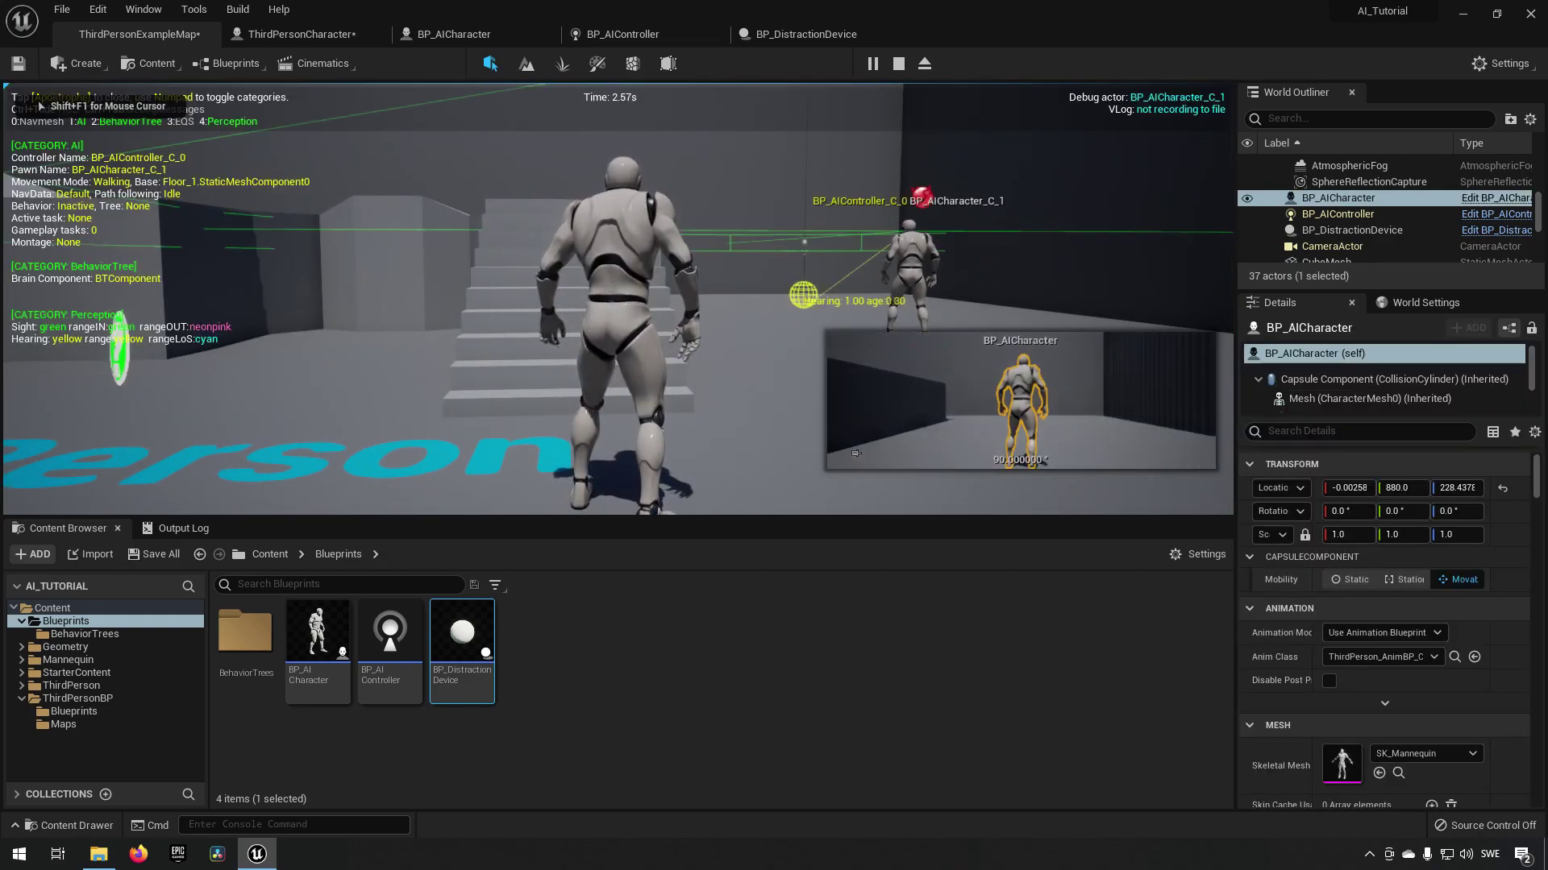
- Run the player character past BP_AICharacter into its field of view to examine its sight and hearing stimuli in the perception debug display
key(w)
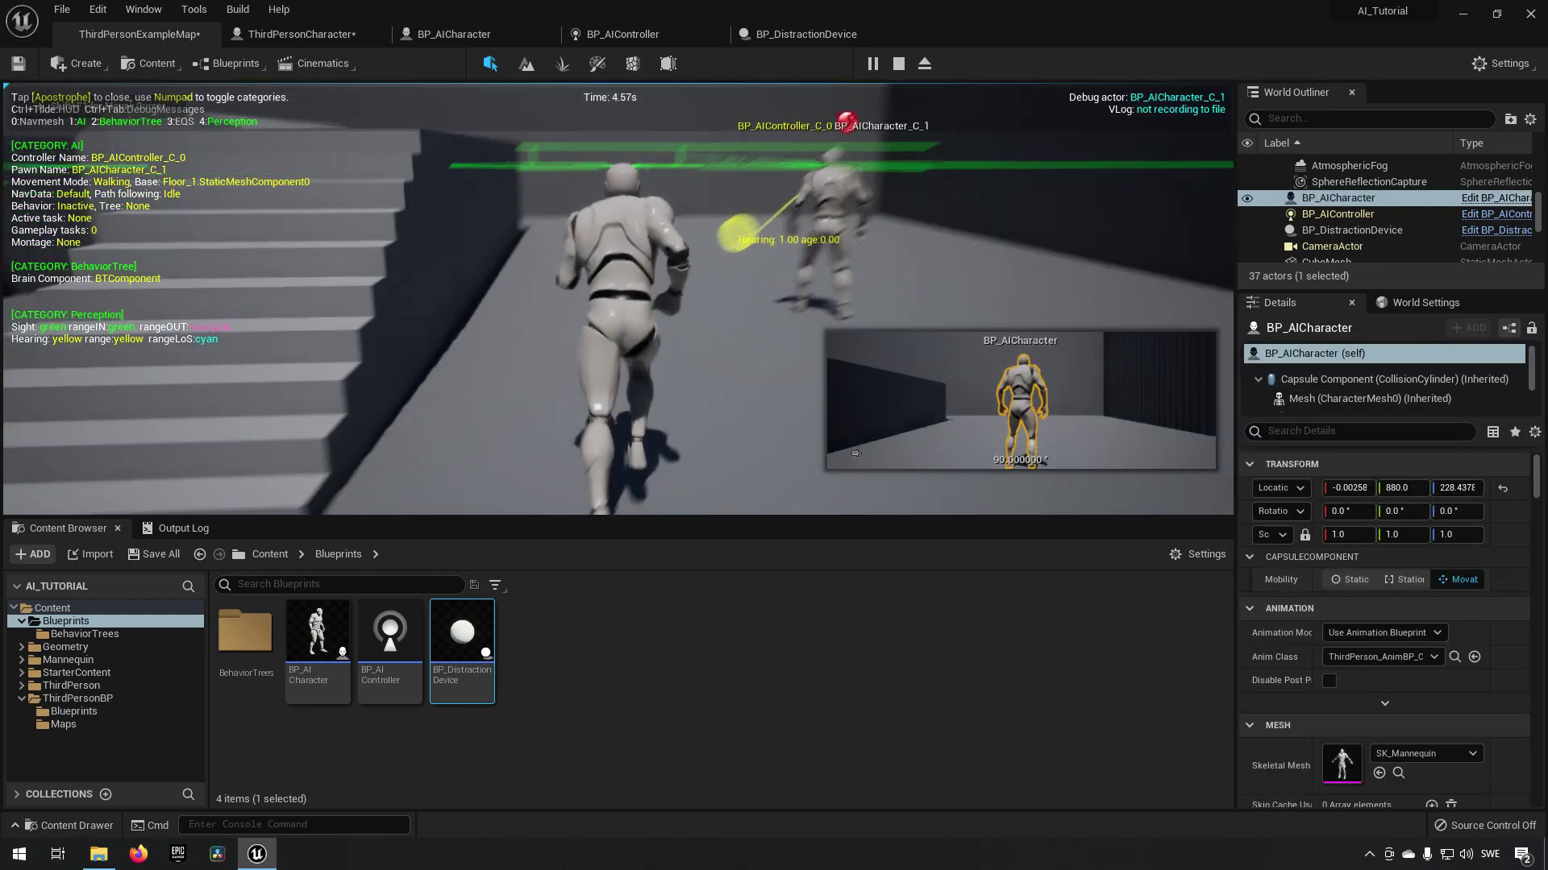
key(w)
key(w)
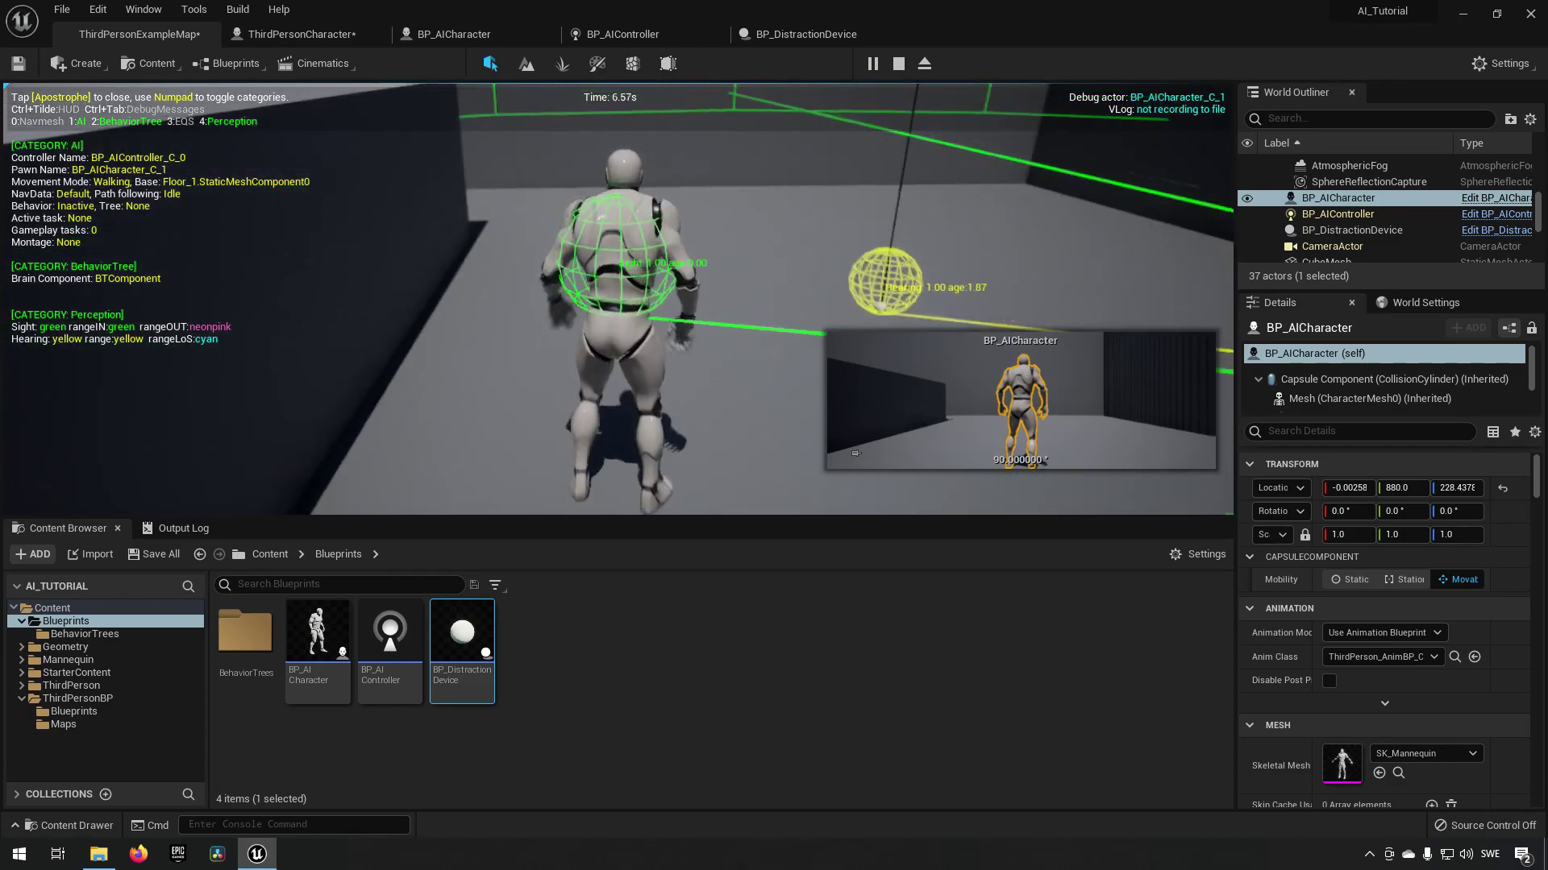
key(a)
key(s)
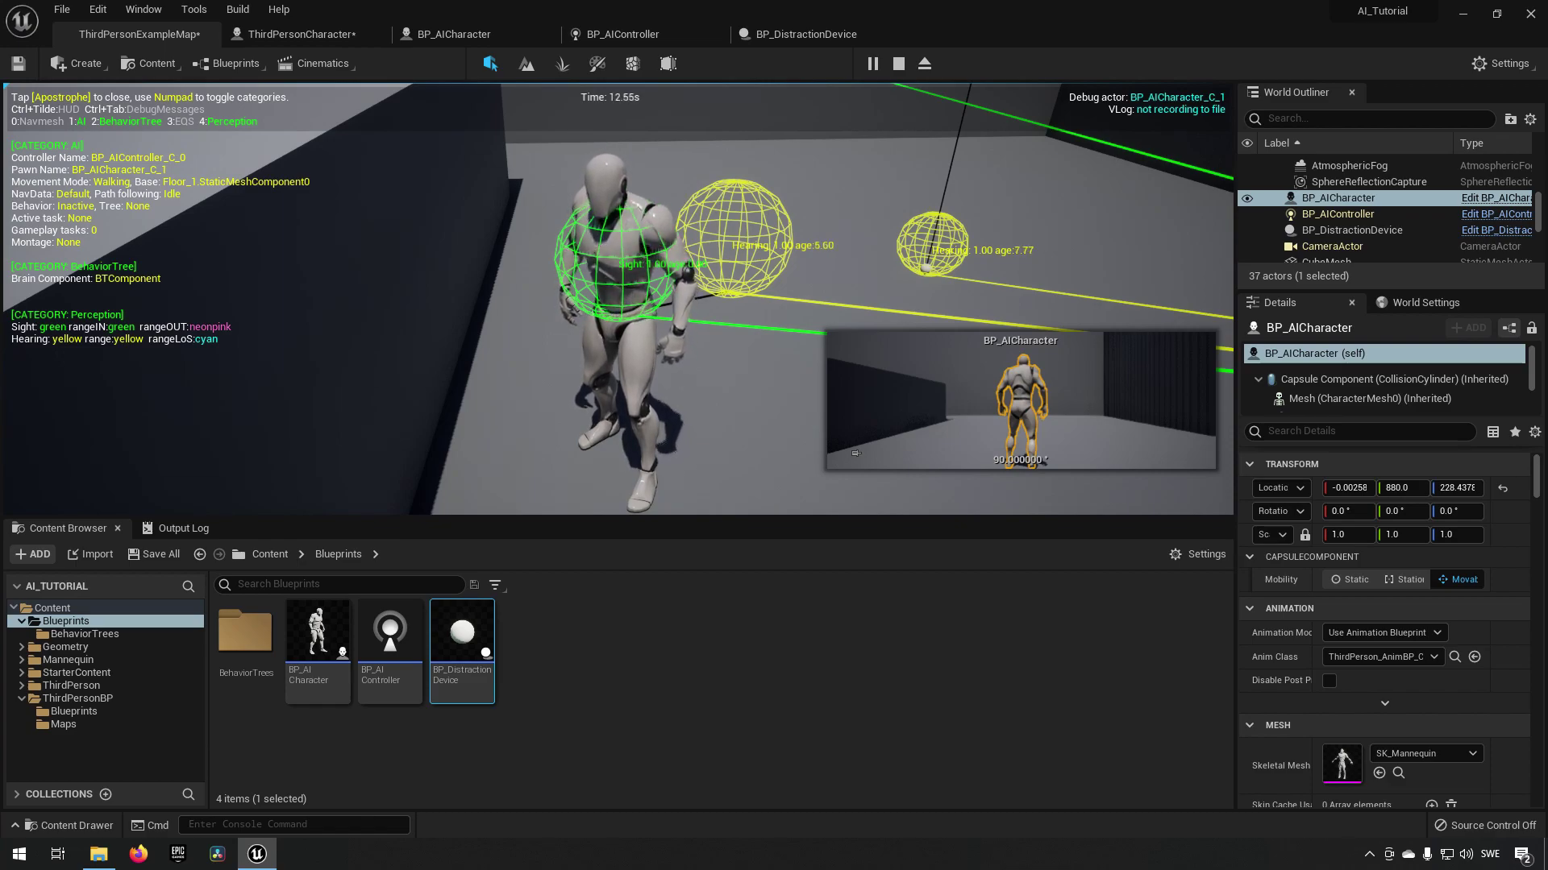
- Move the player around near the distraction device's impact point to compare footstep and impact hearing stimuli, and end the play session
key(w)
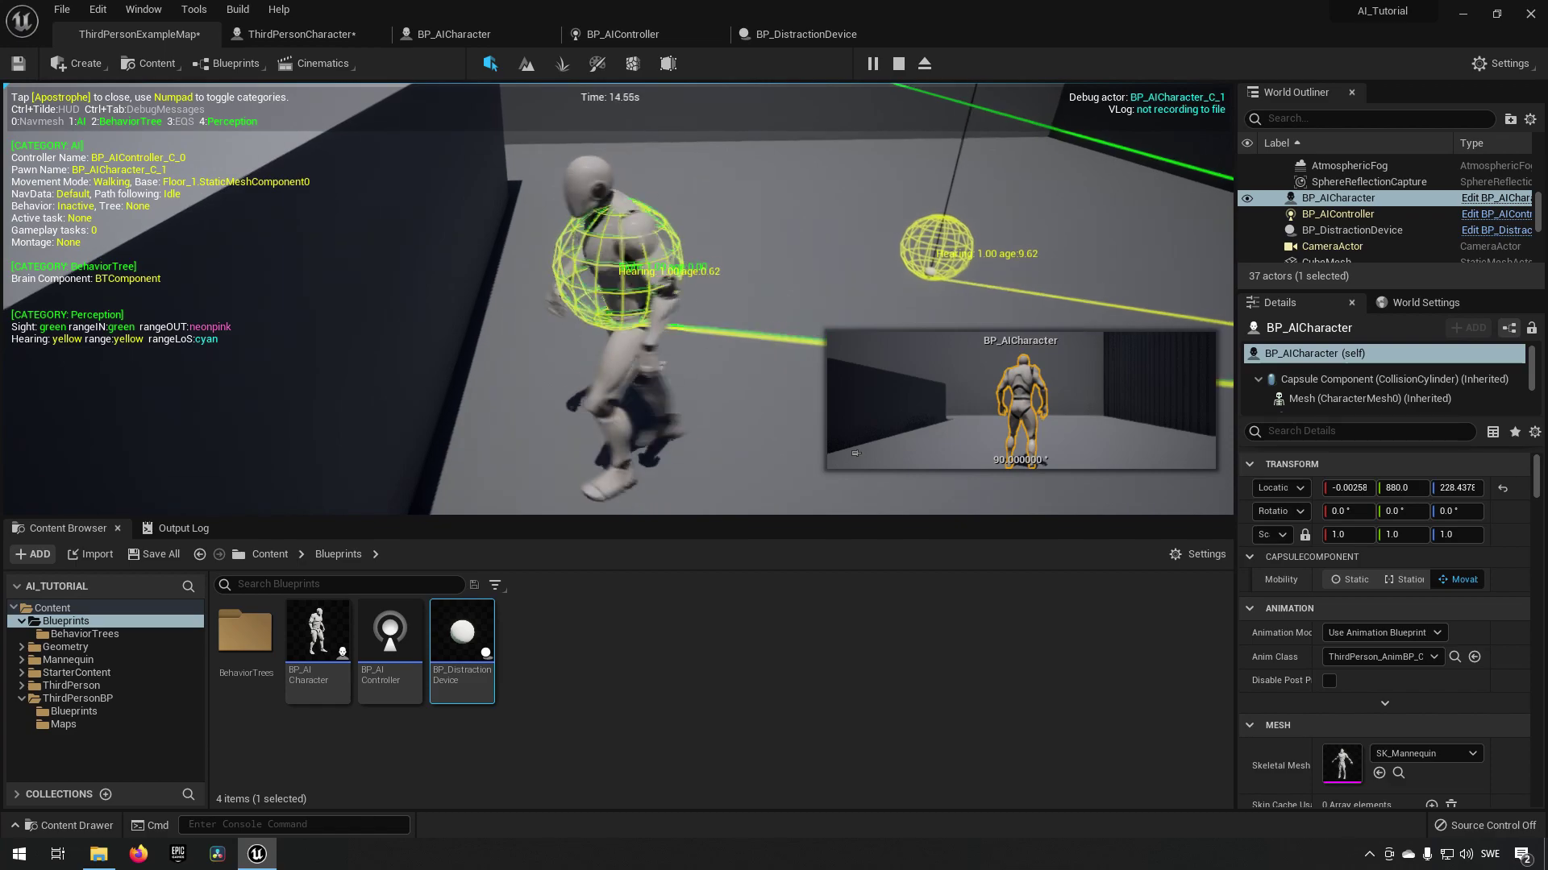
key(s)
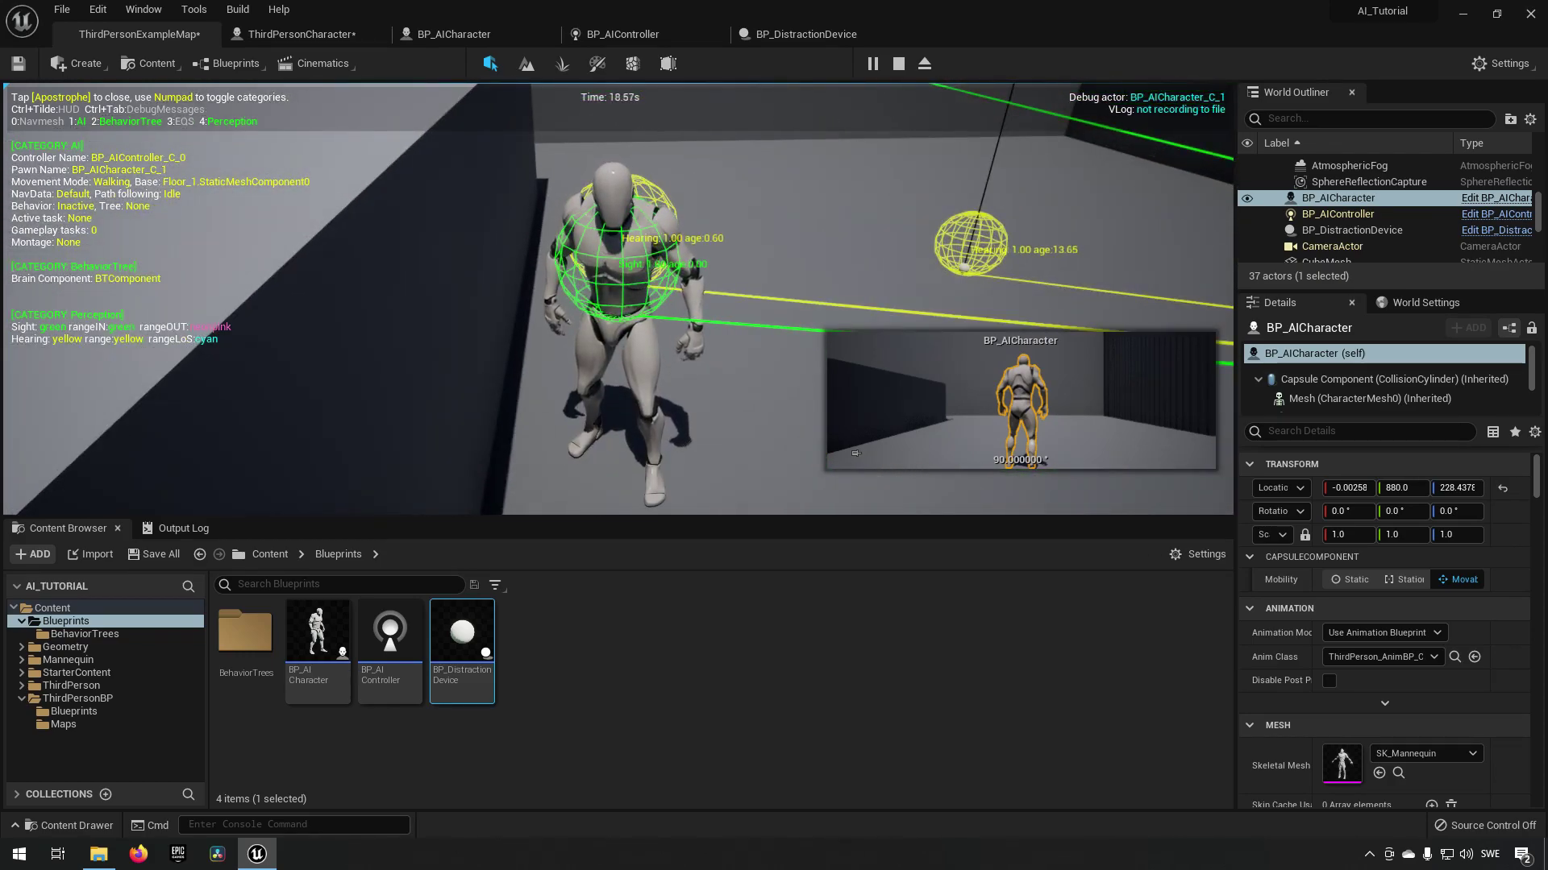
key(d)
key(w)
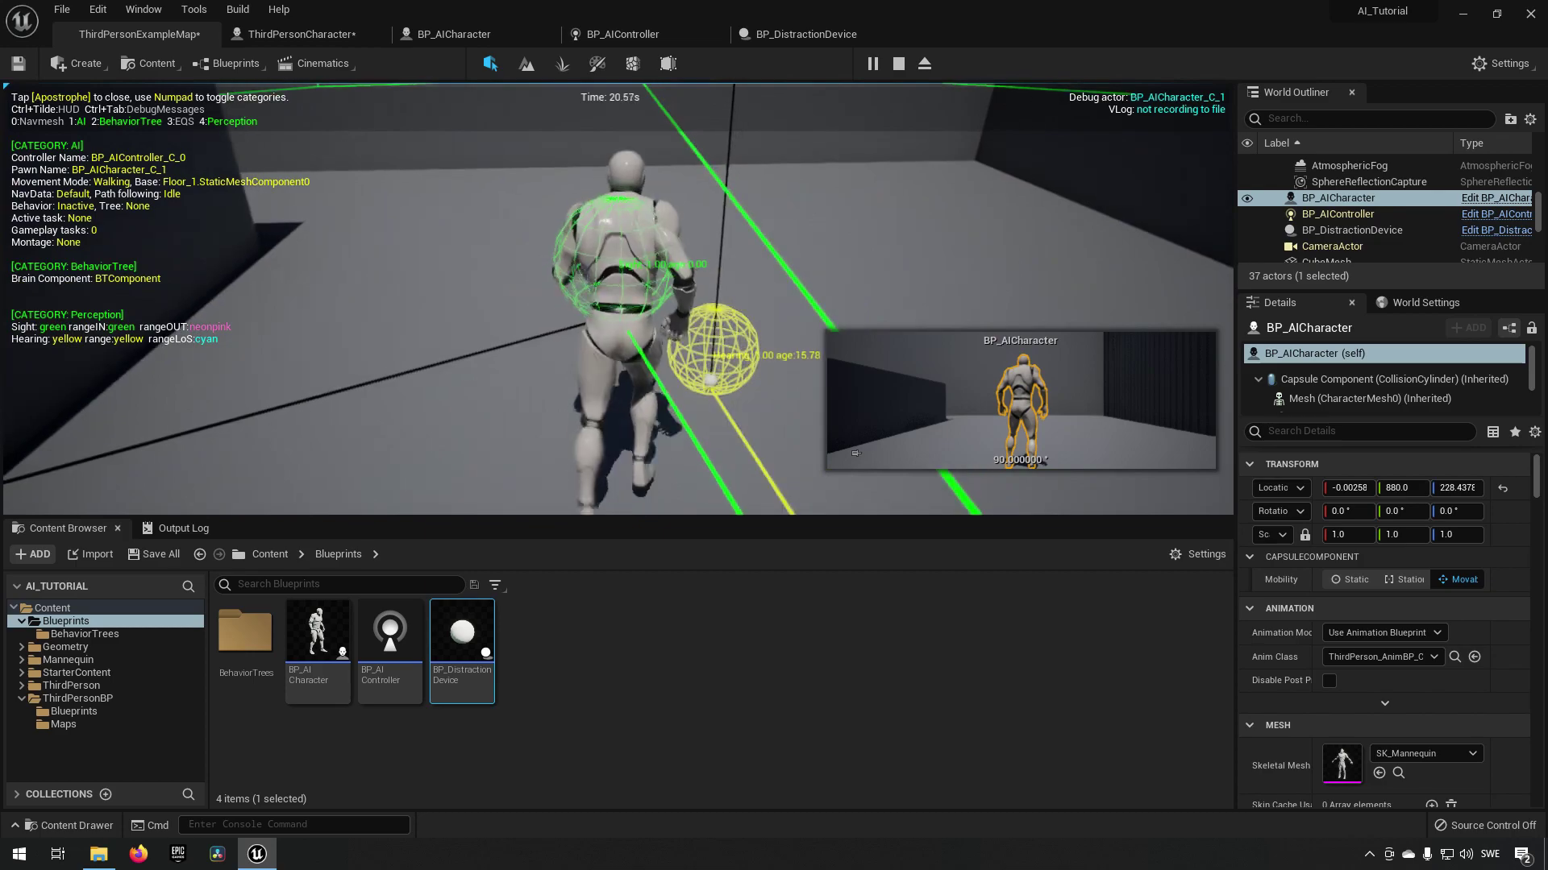
key(s)
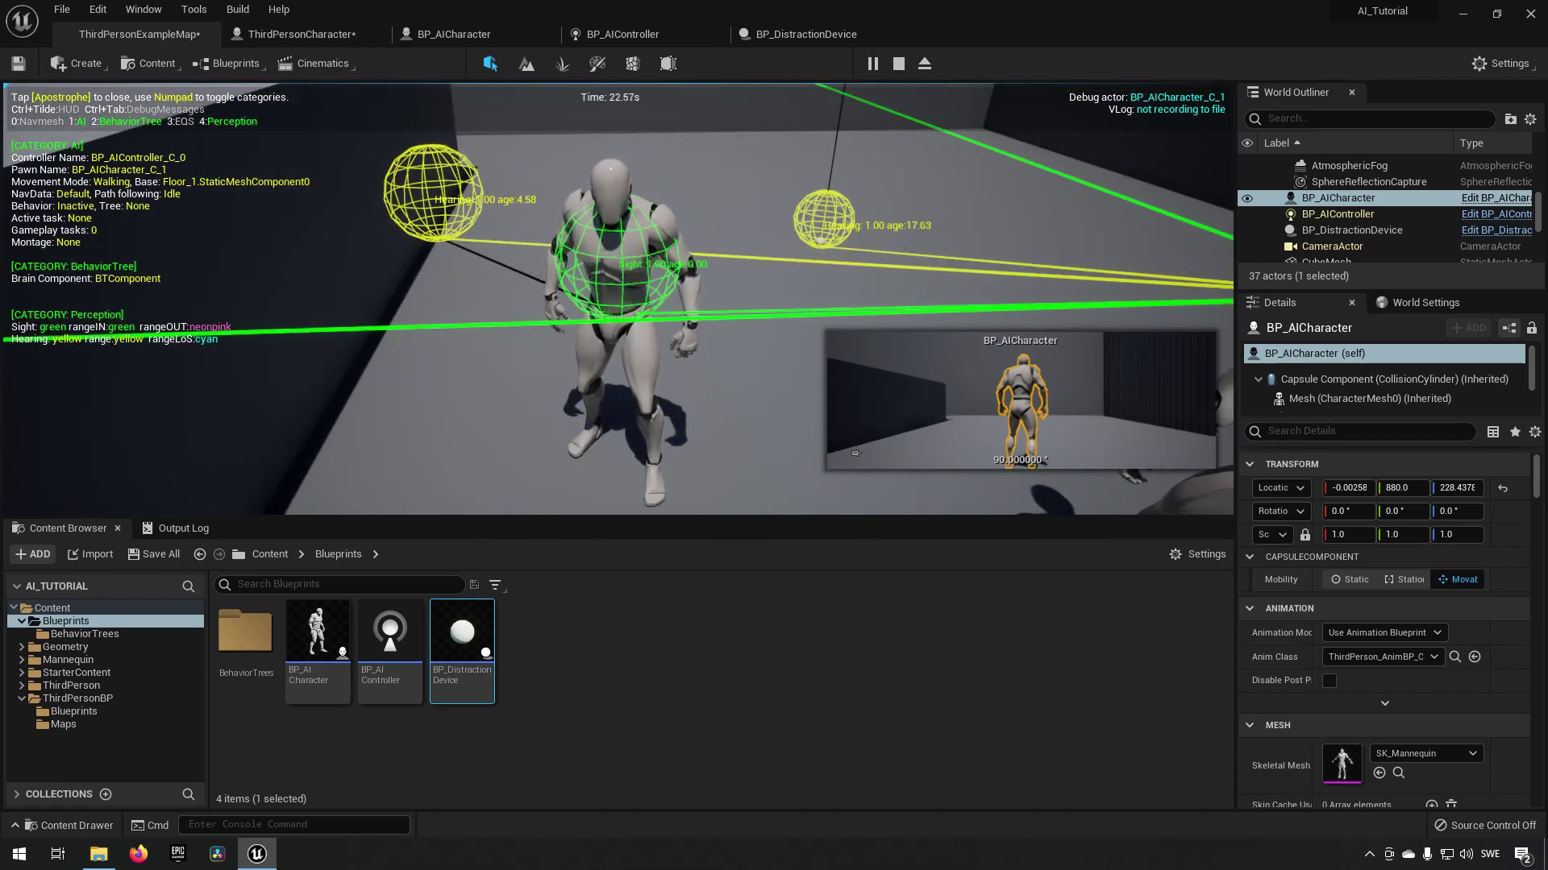
key(Escape)
key(s)
mouse_move(771, 347)
right_down()
mouse_move(814, 383)
mouse_move(729, 383)
mouse_move(772, 346)
right_up()
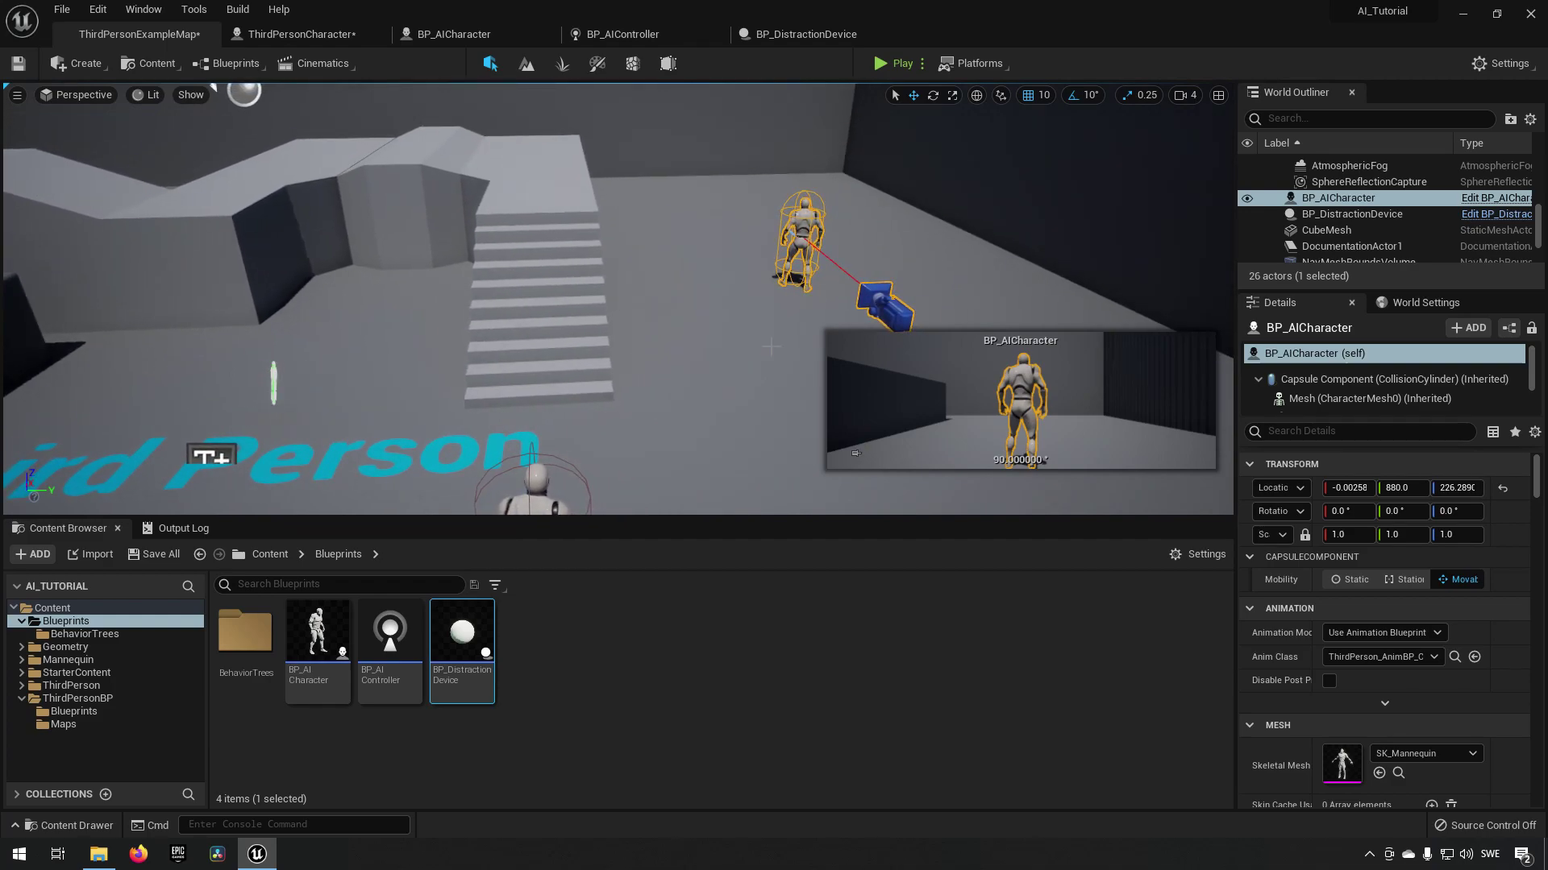